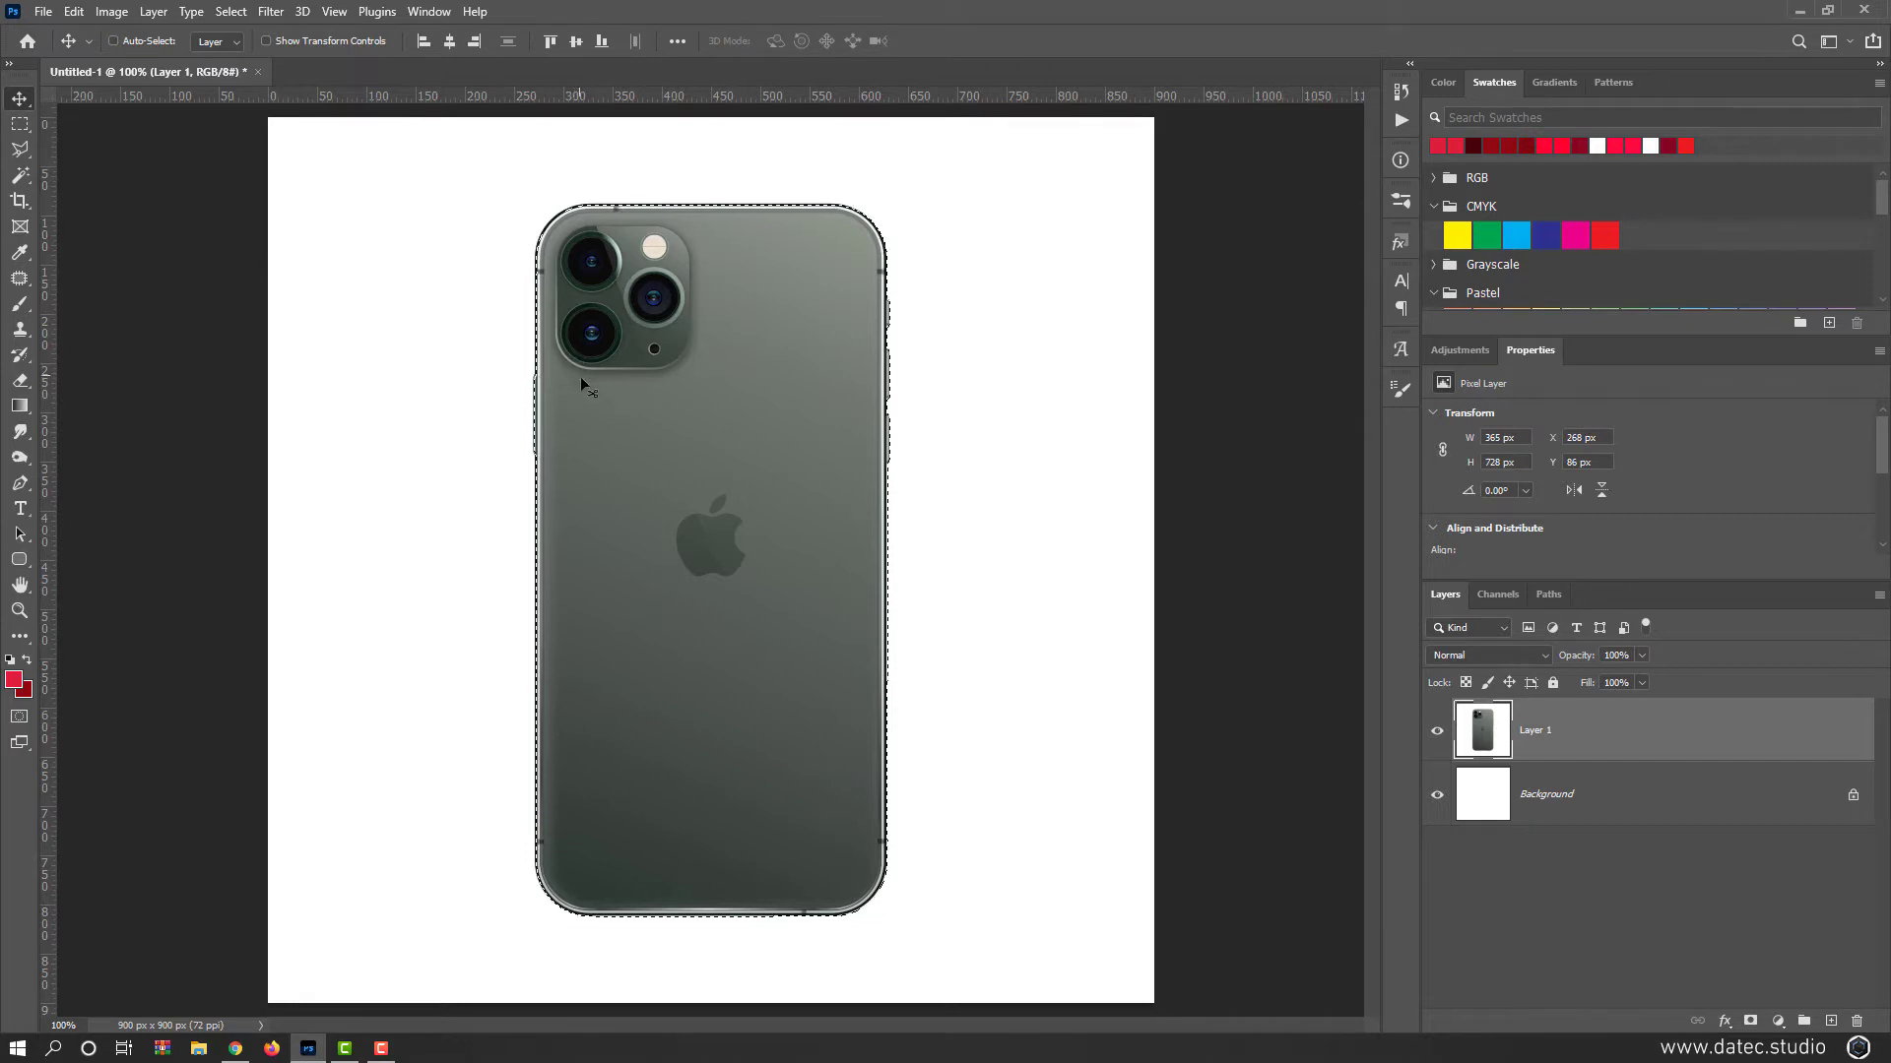
Step: Mask the phone layer with the active outline selection and convert the masked layer to a smart object
left_click(1748, 1021)
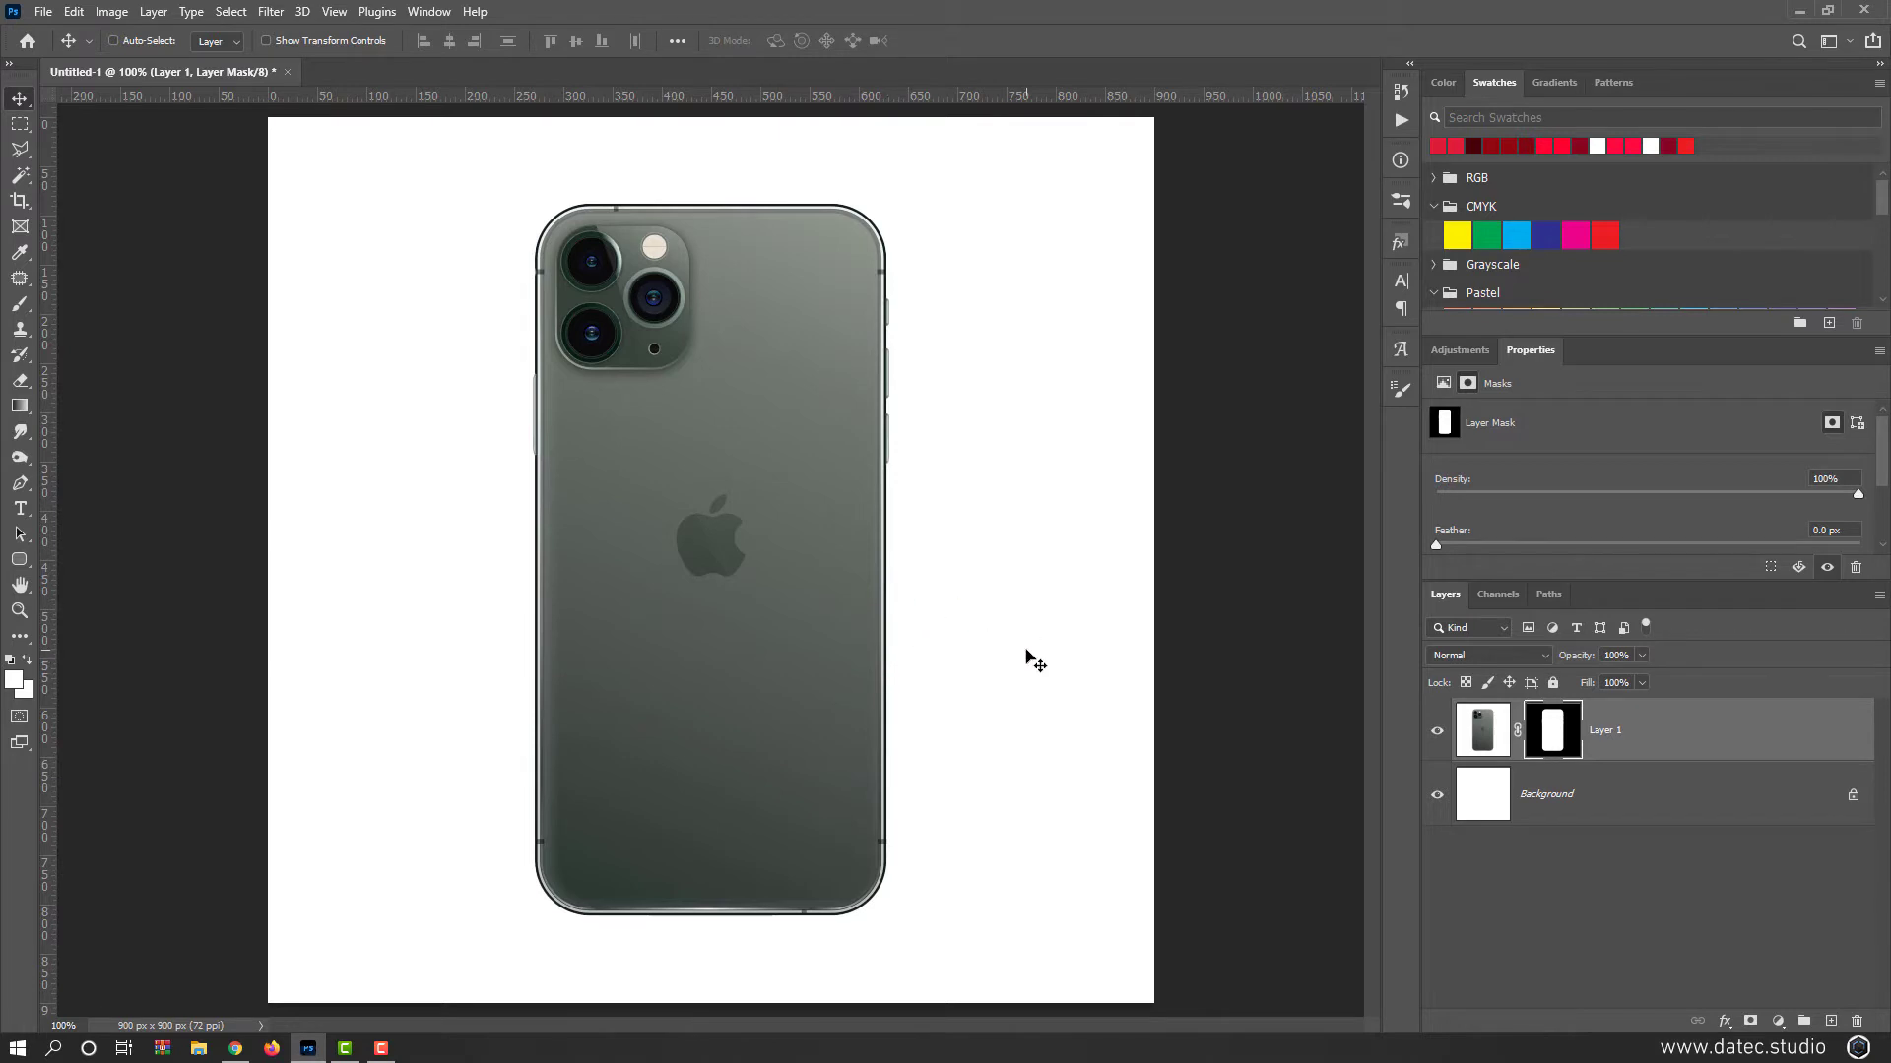
right_click(1672, 756)
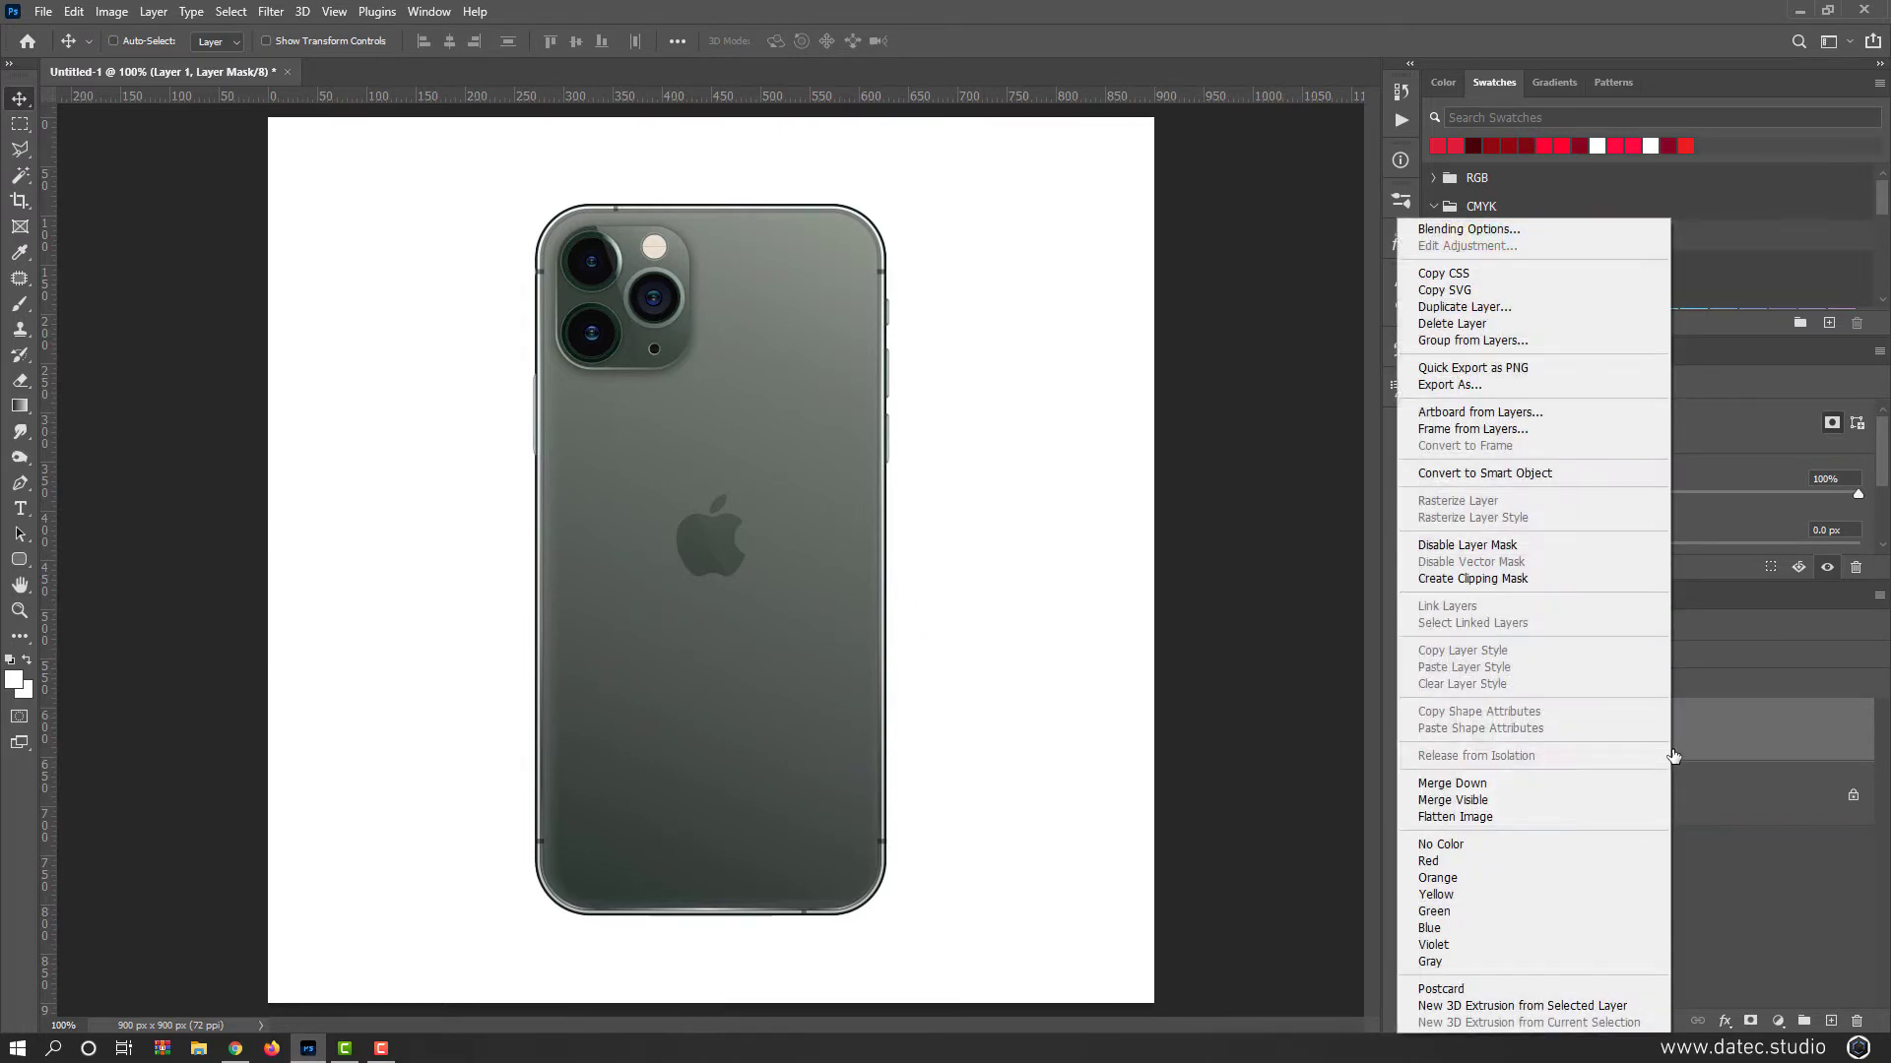
left_click(1546, 483)
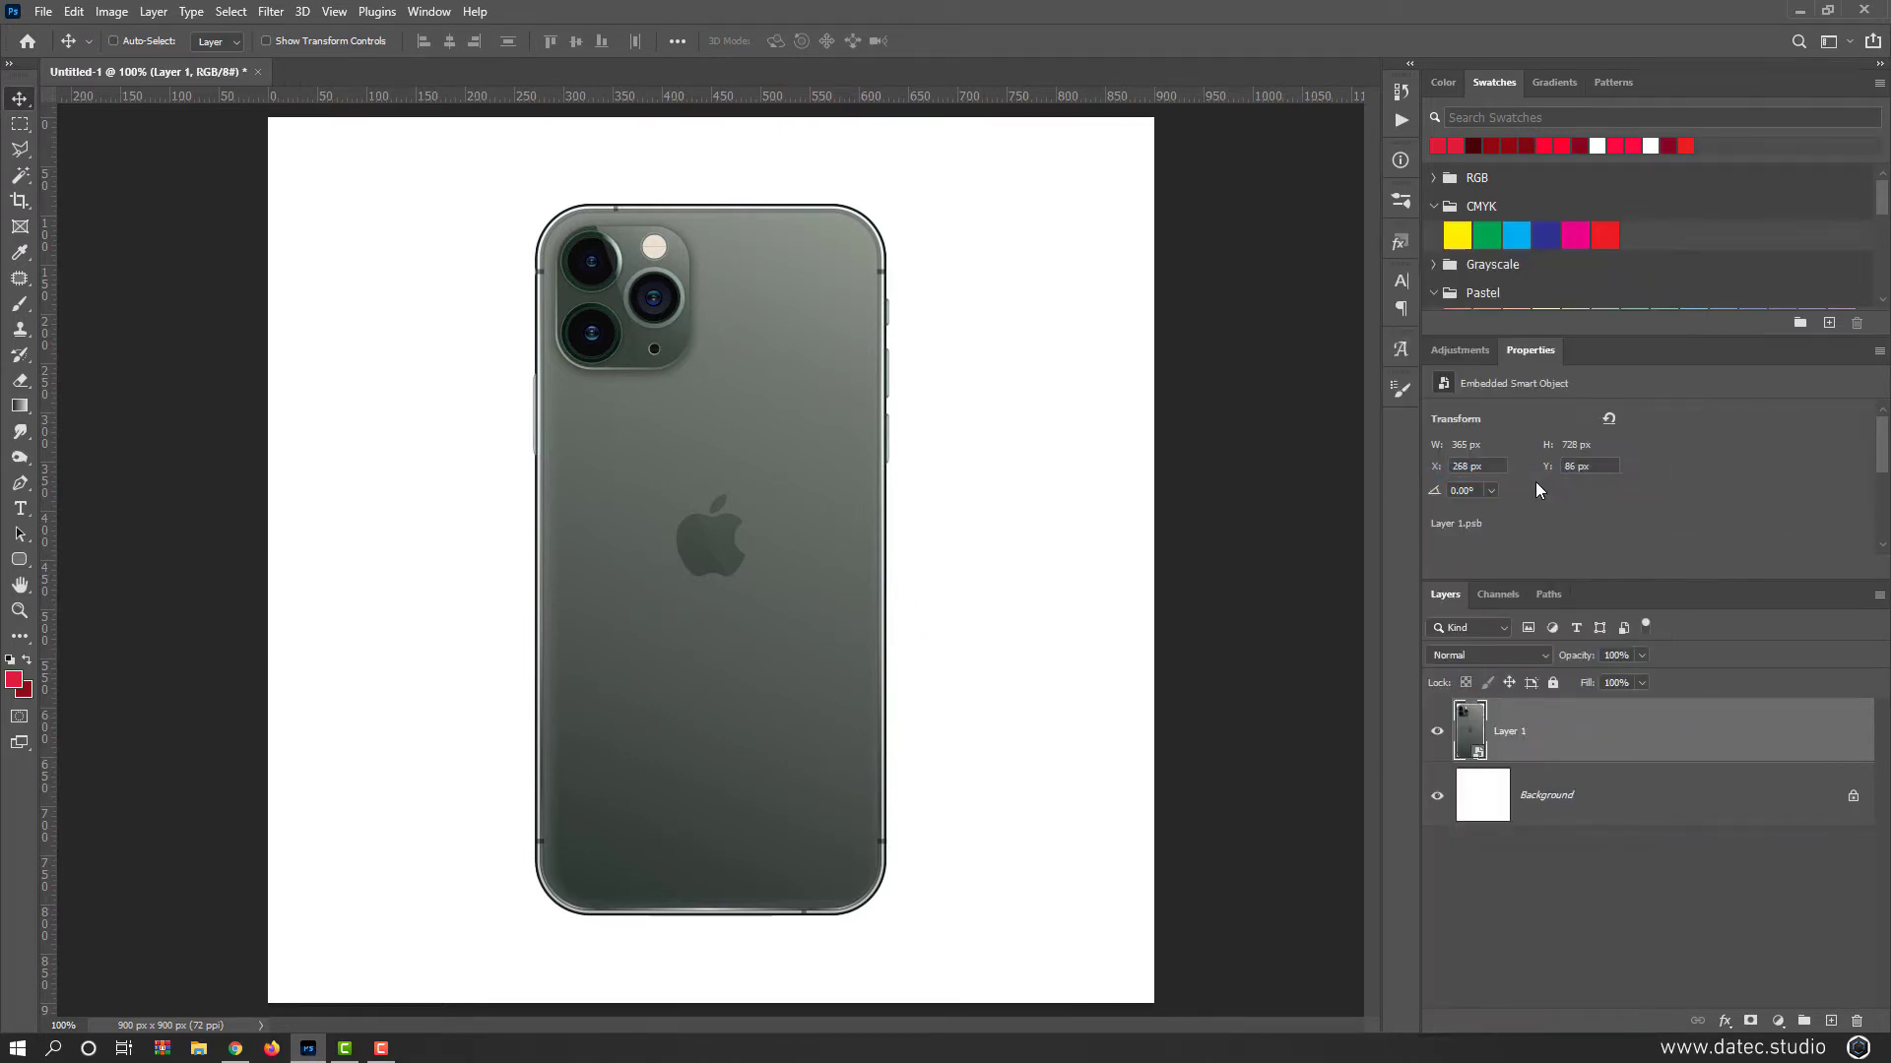
left_click(1435, 805)
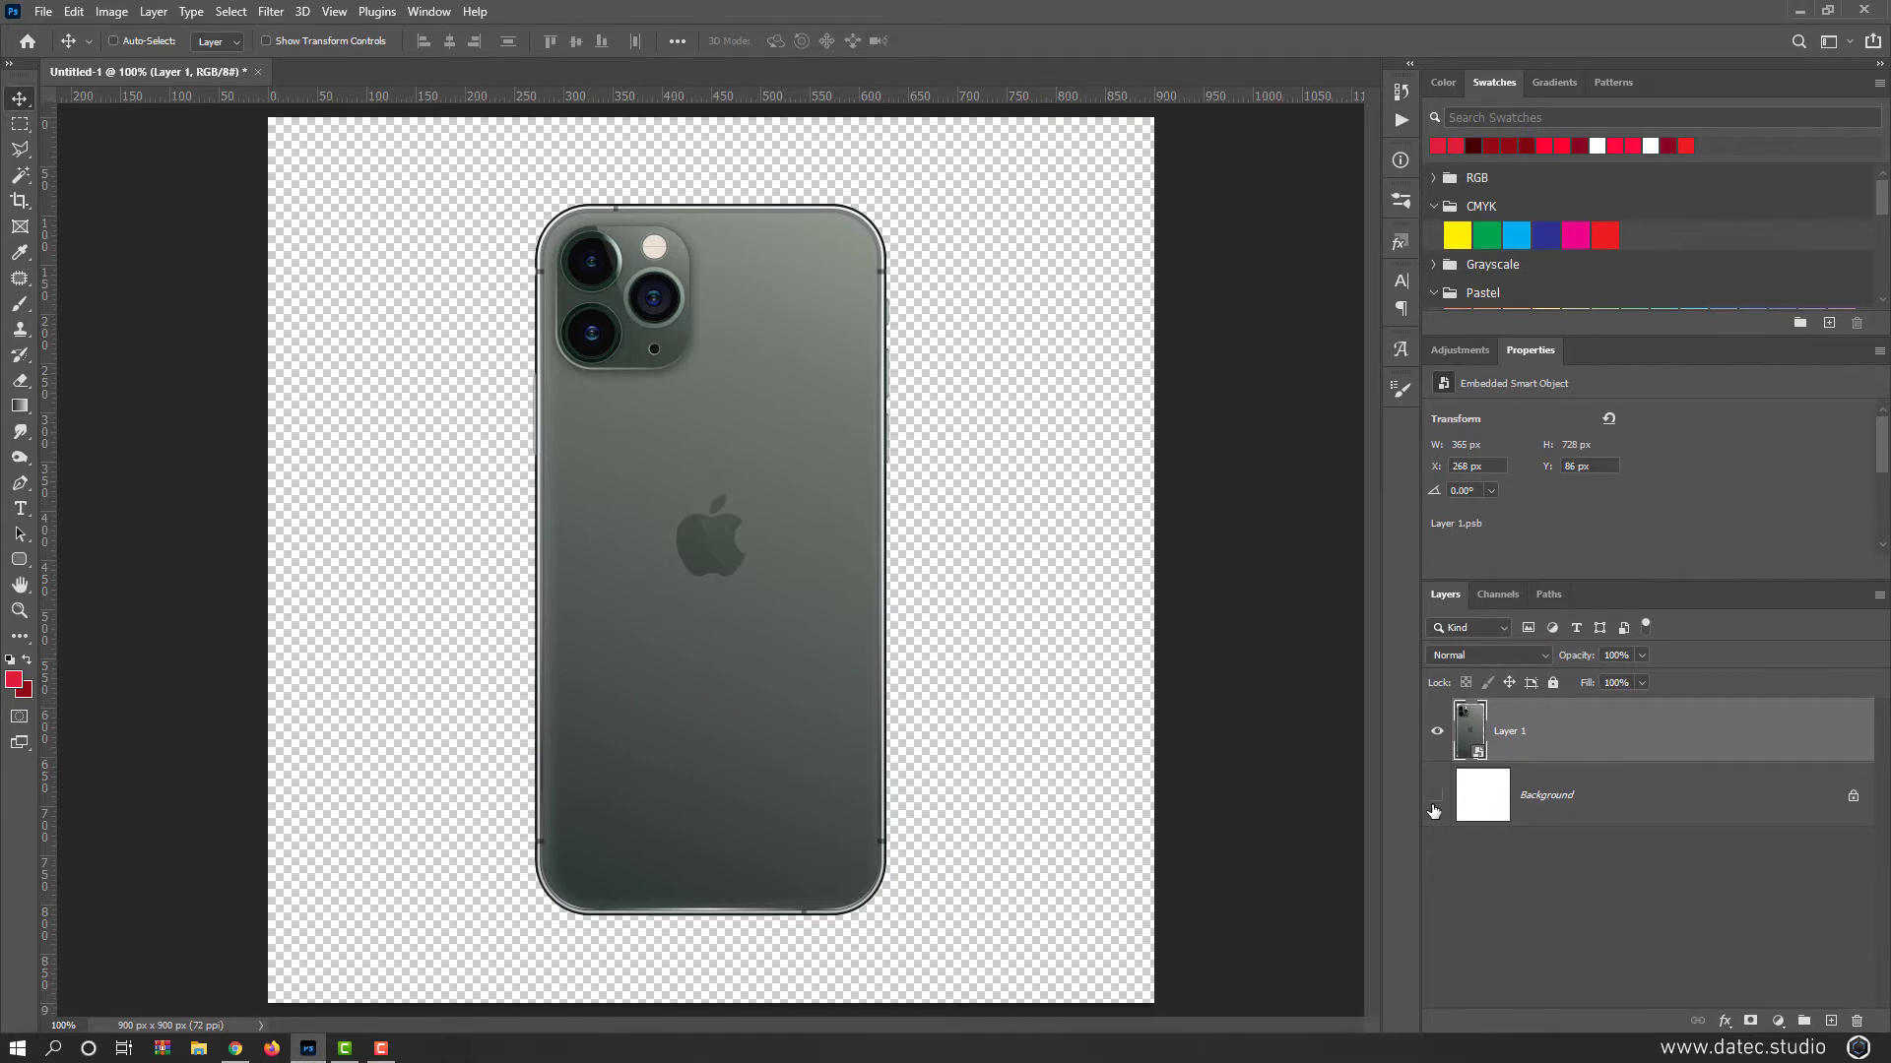
left_click(1435, 805)
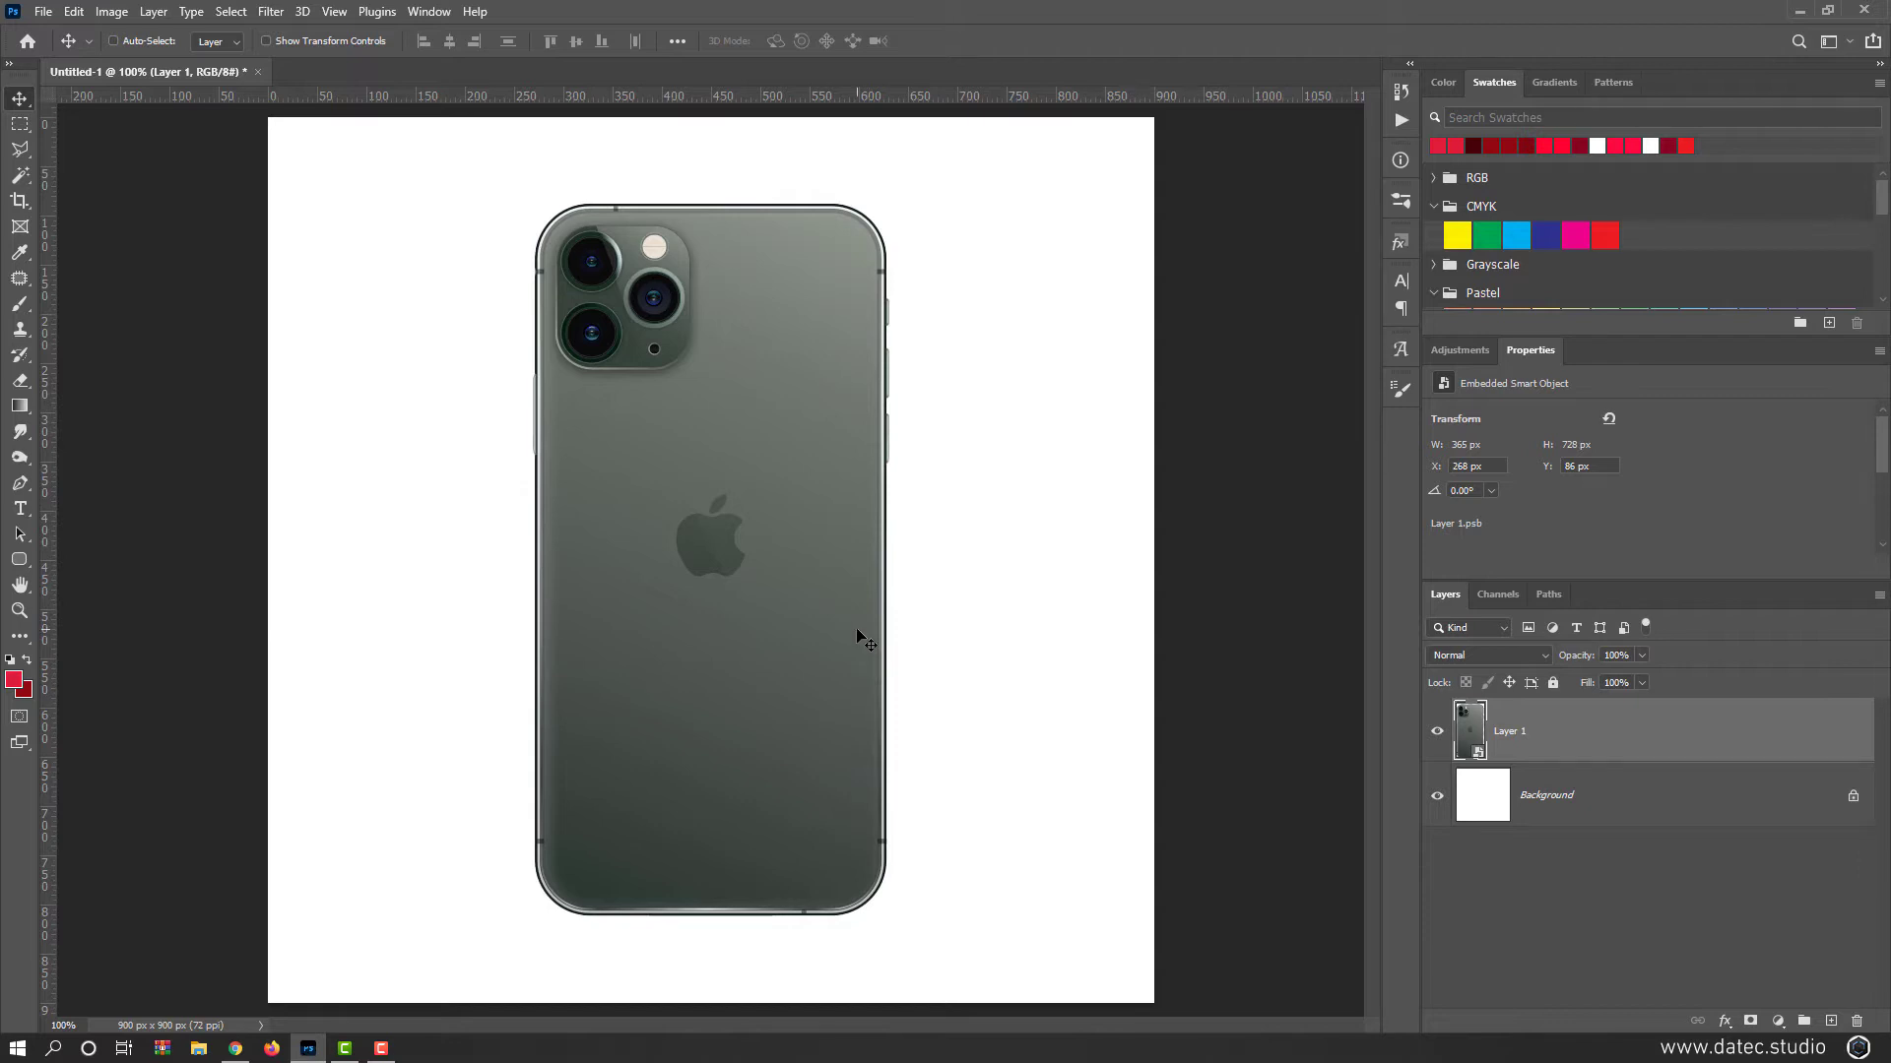
Step: Examine the transform types available for the phone layer during a free transform, and end it without changes
left_click(75, 17)
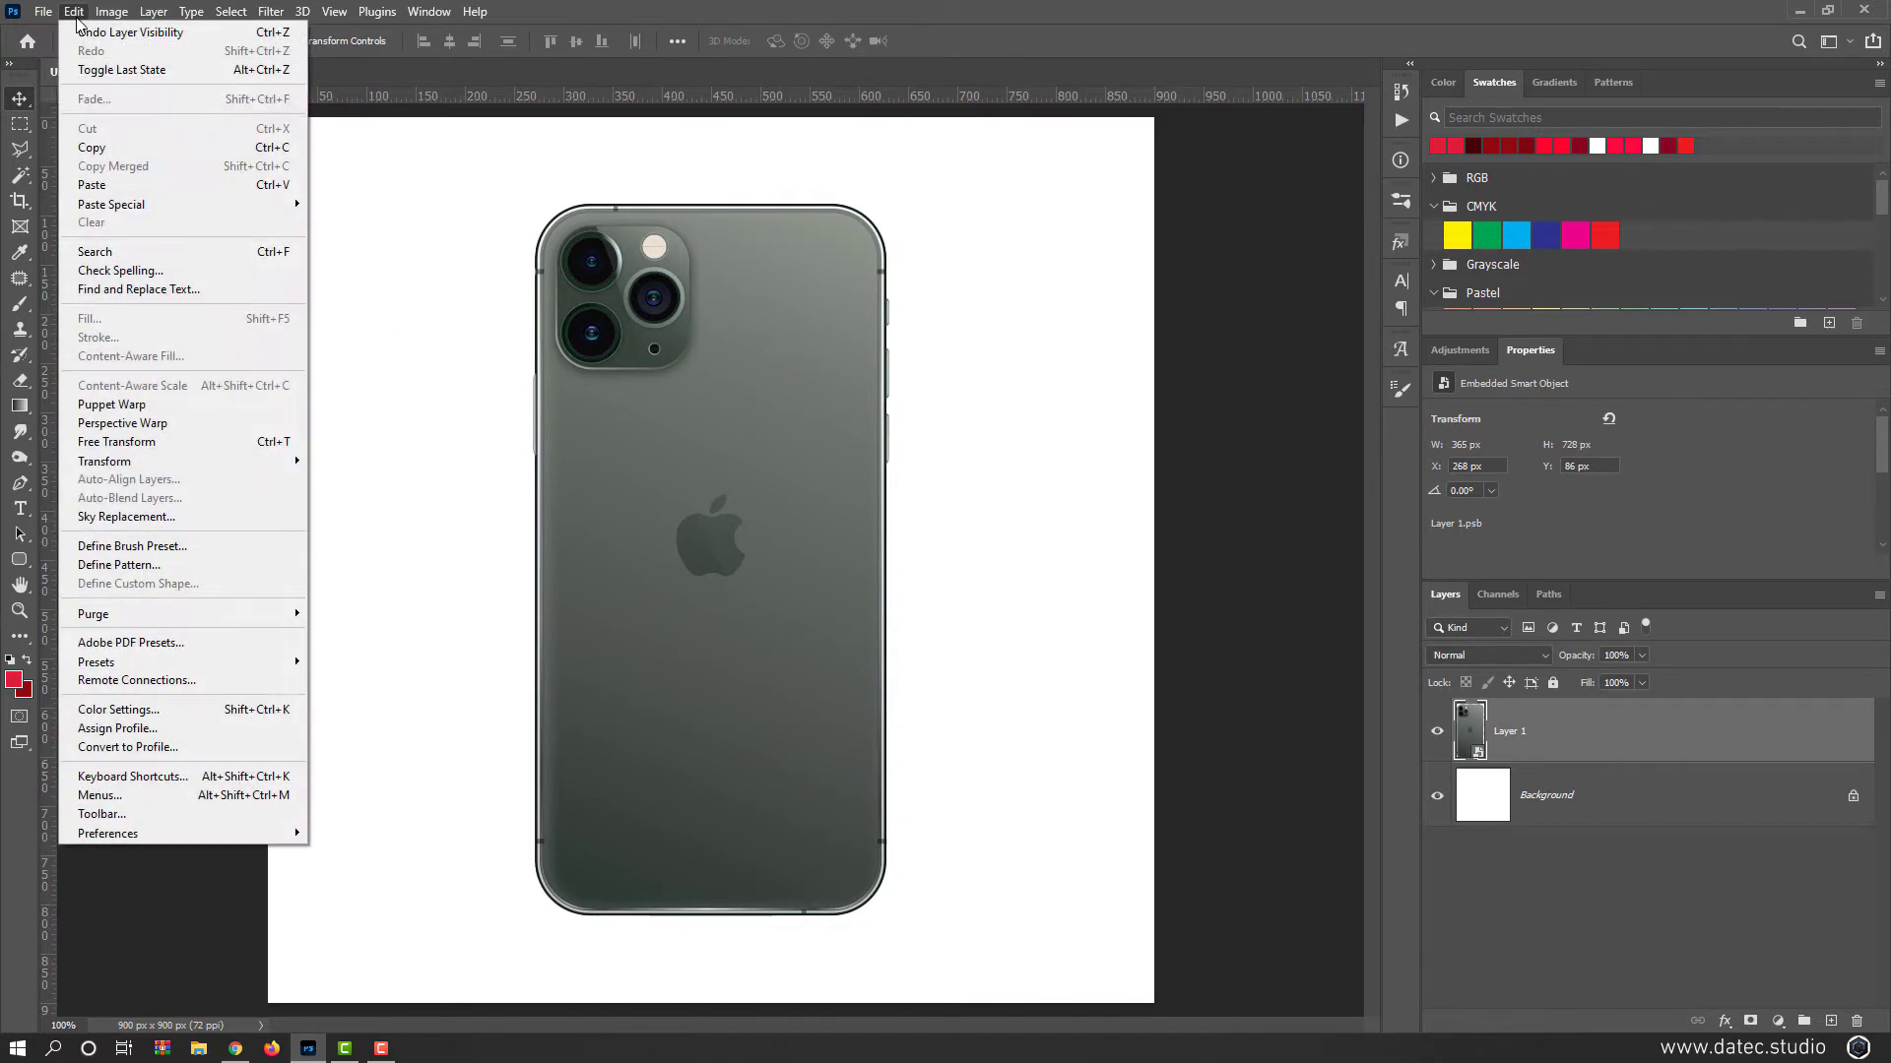
left_click(198, 449)
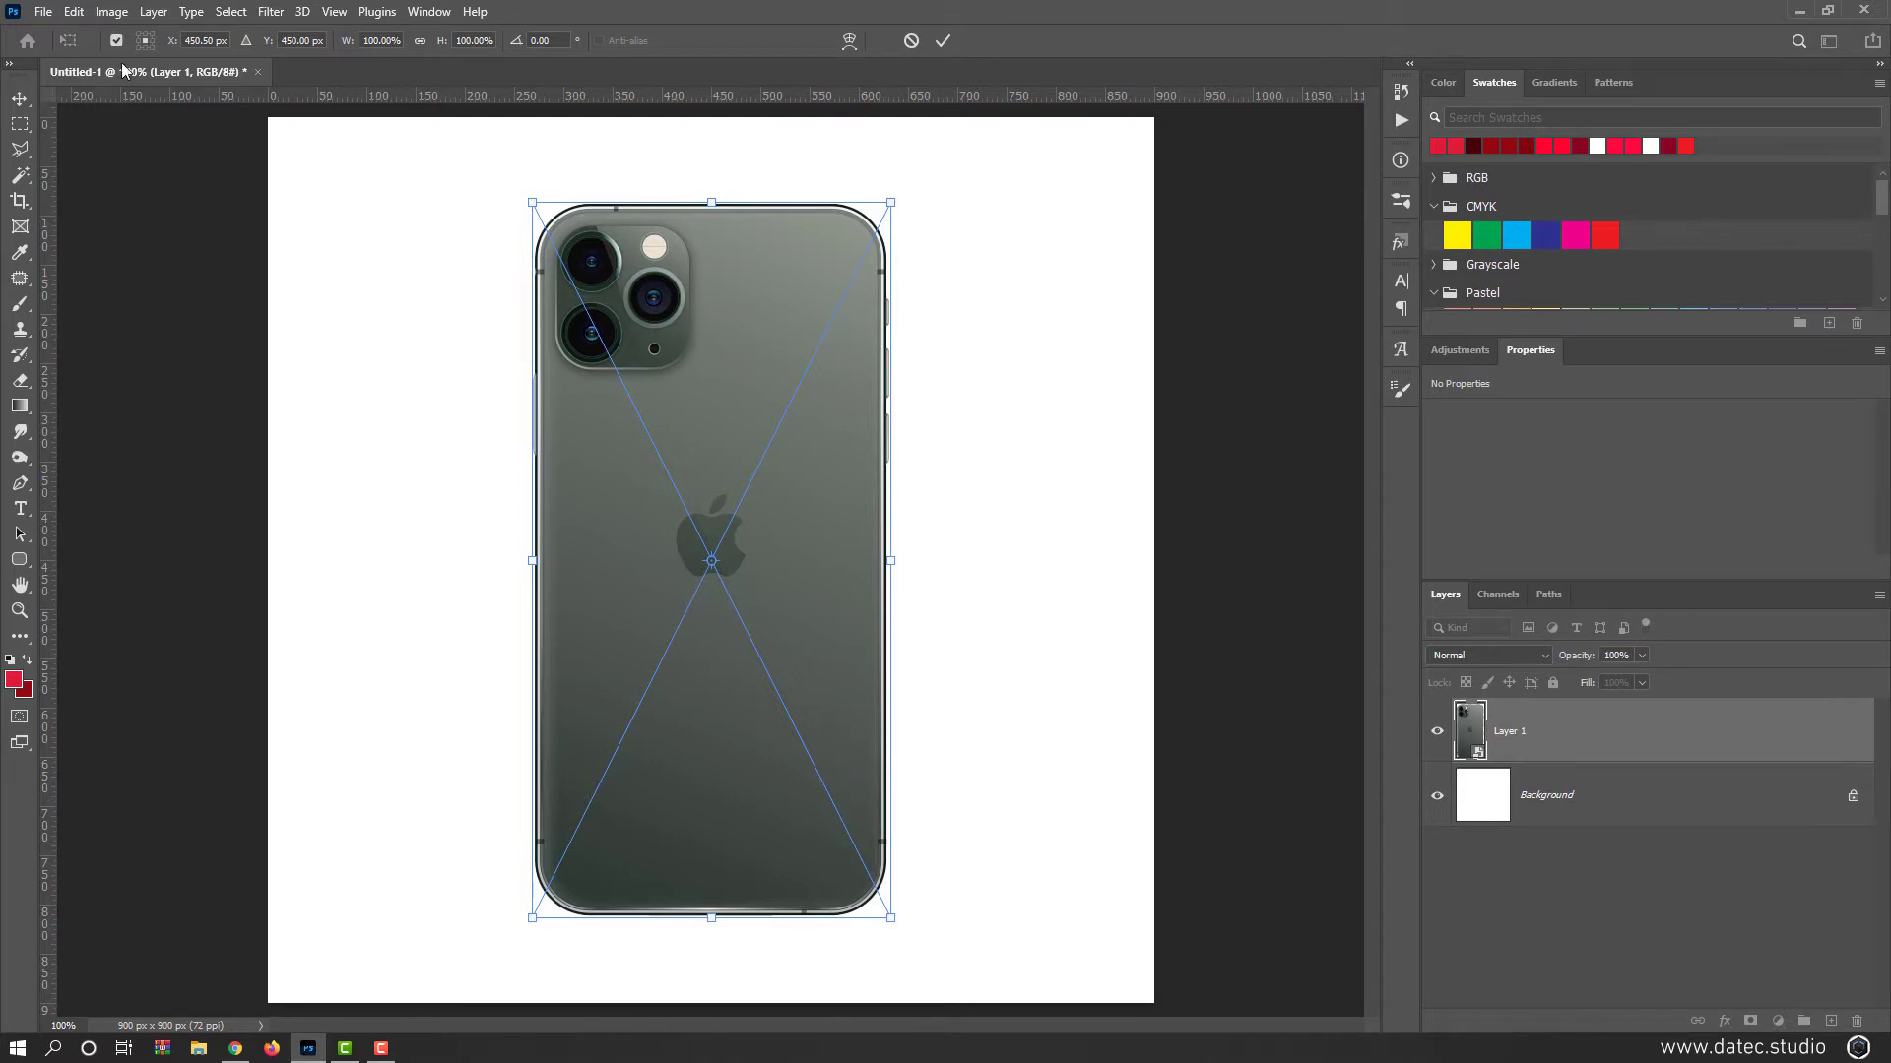
left_click(74, 11)
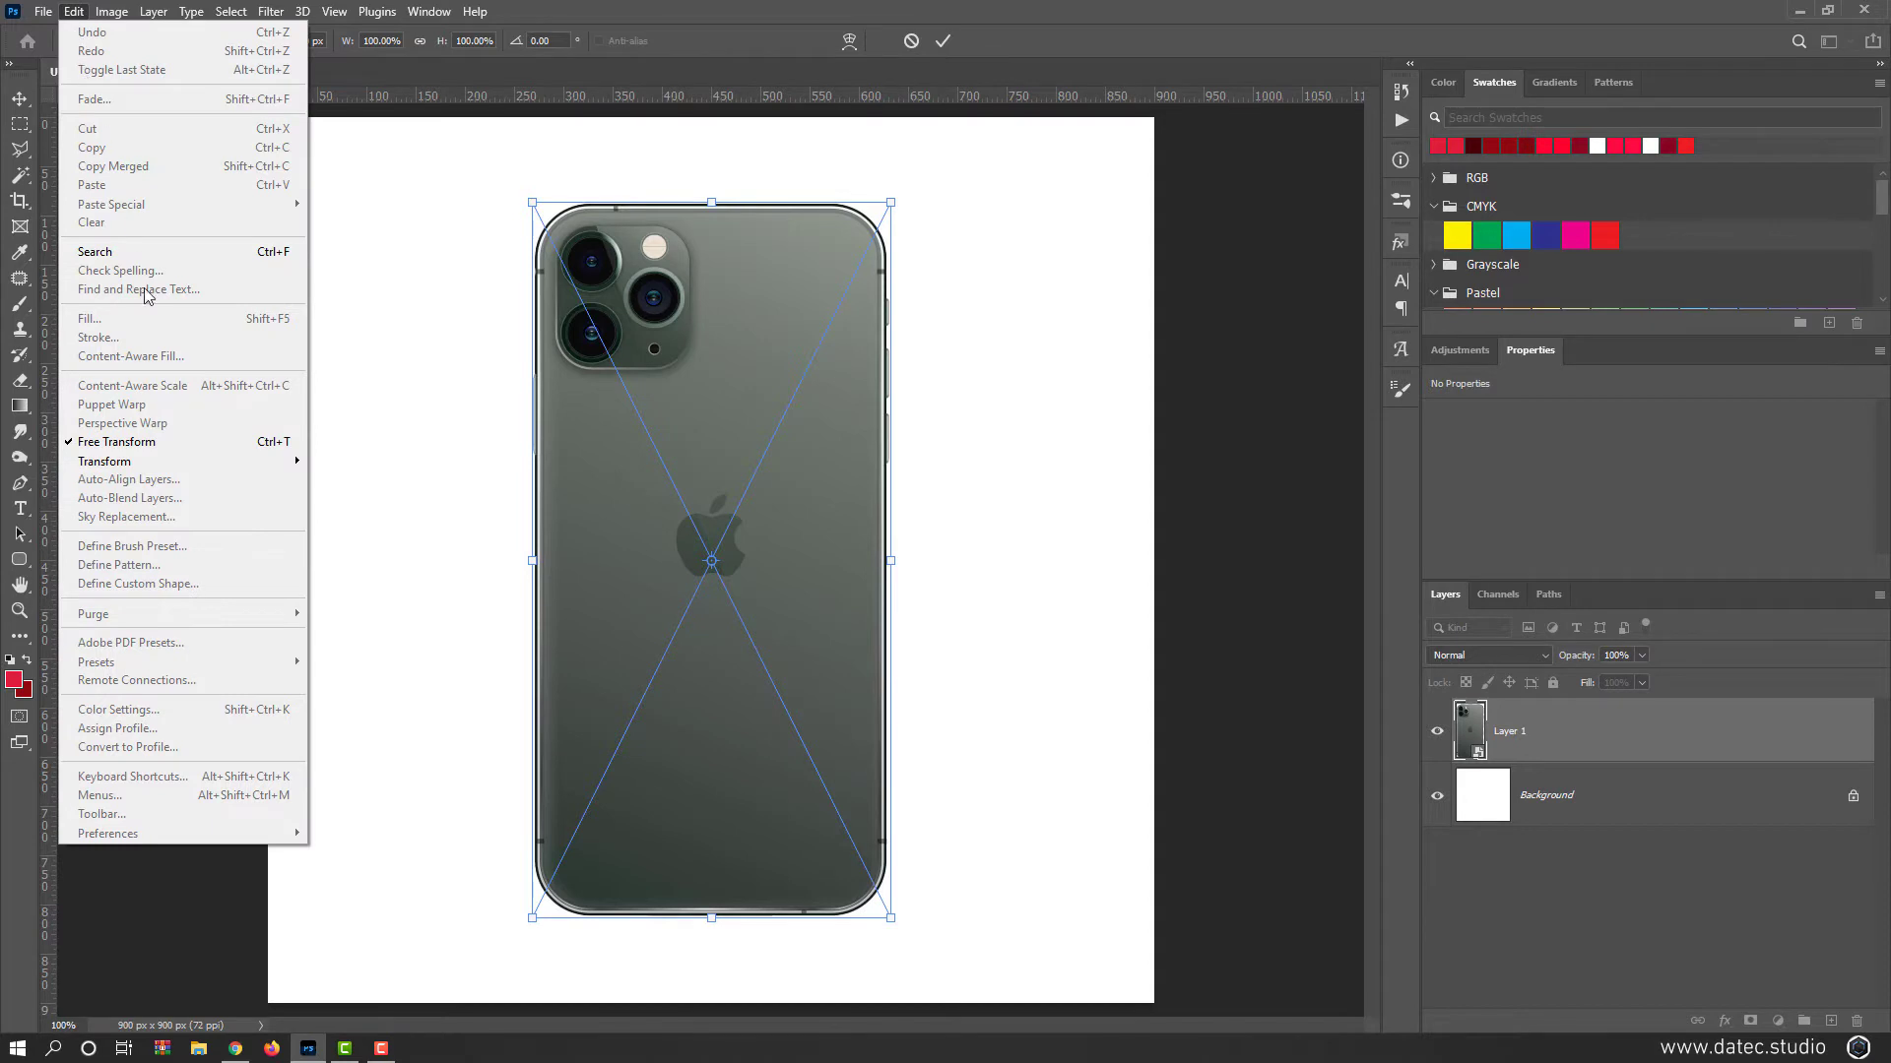
mouse_move(200, 469)
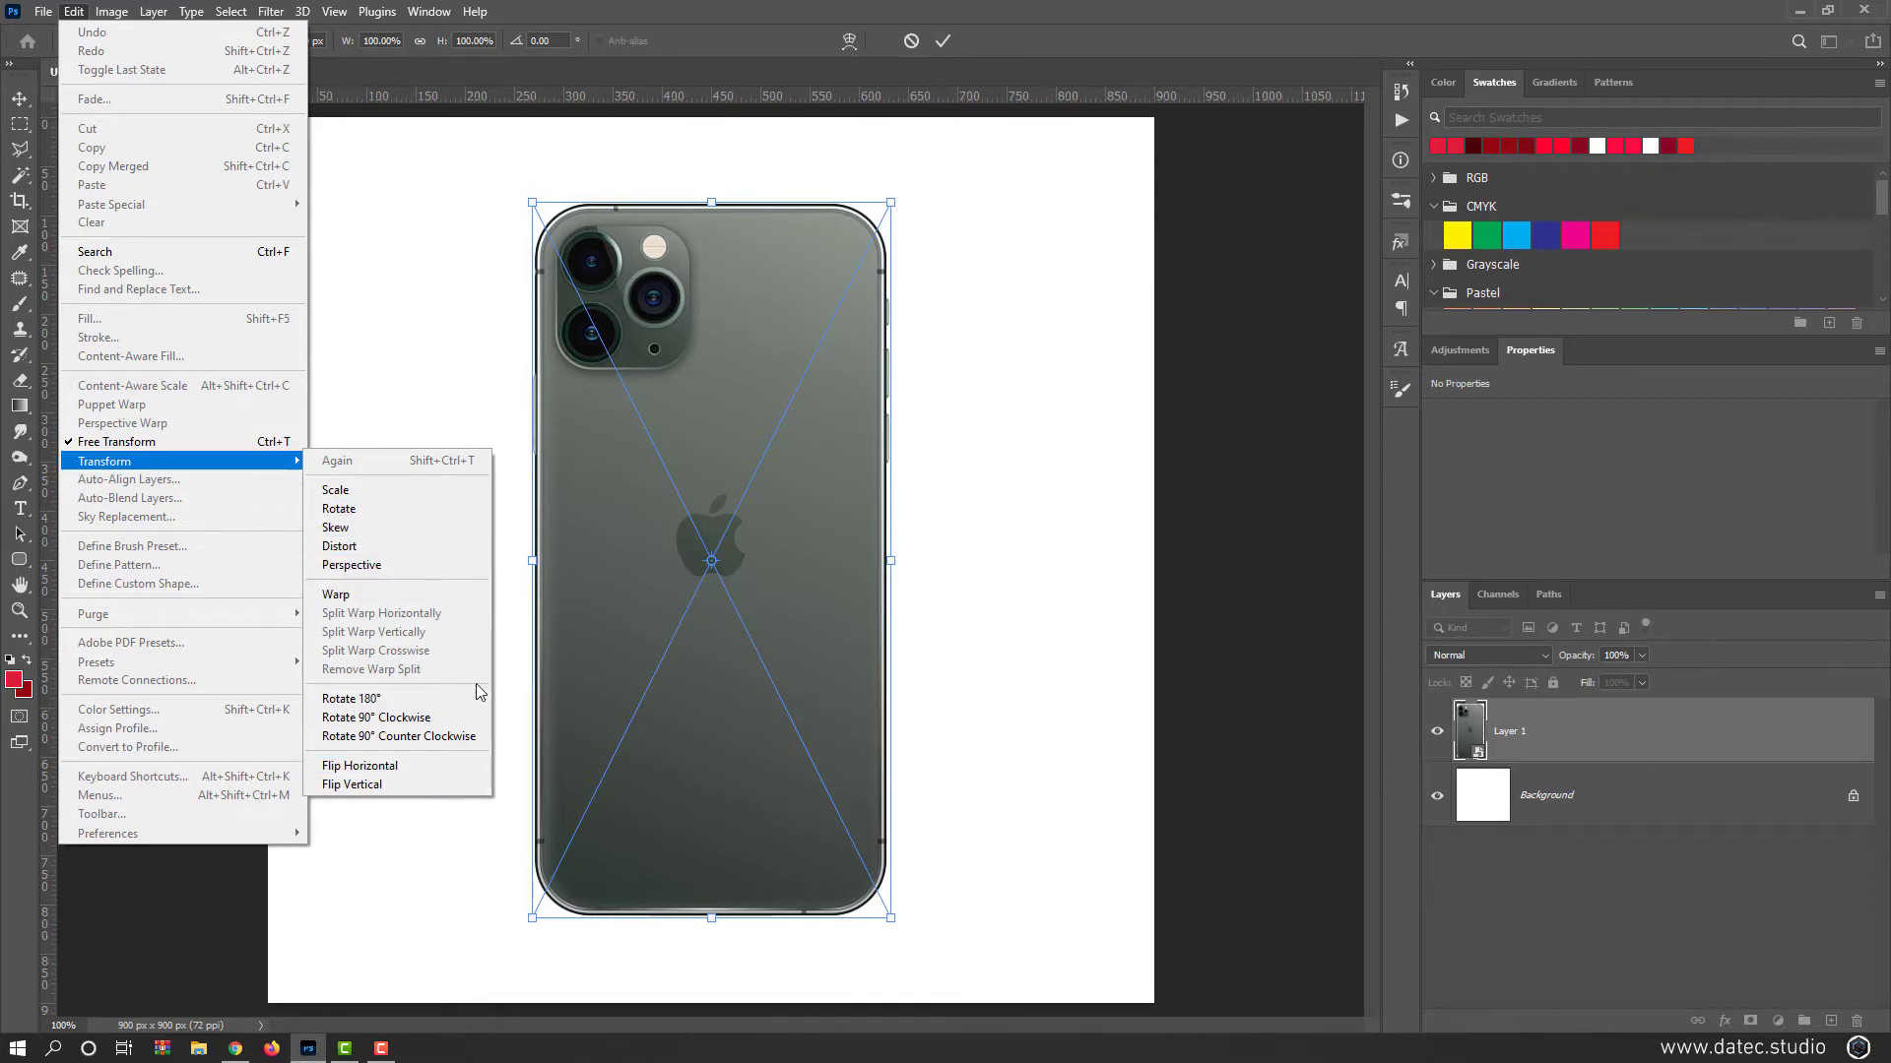
left_click(608, 622)
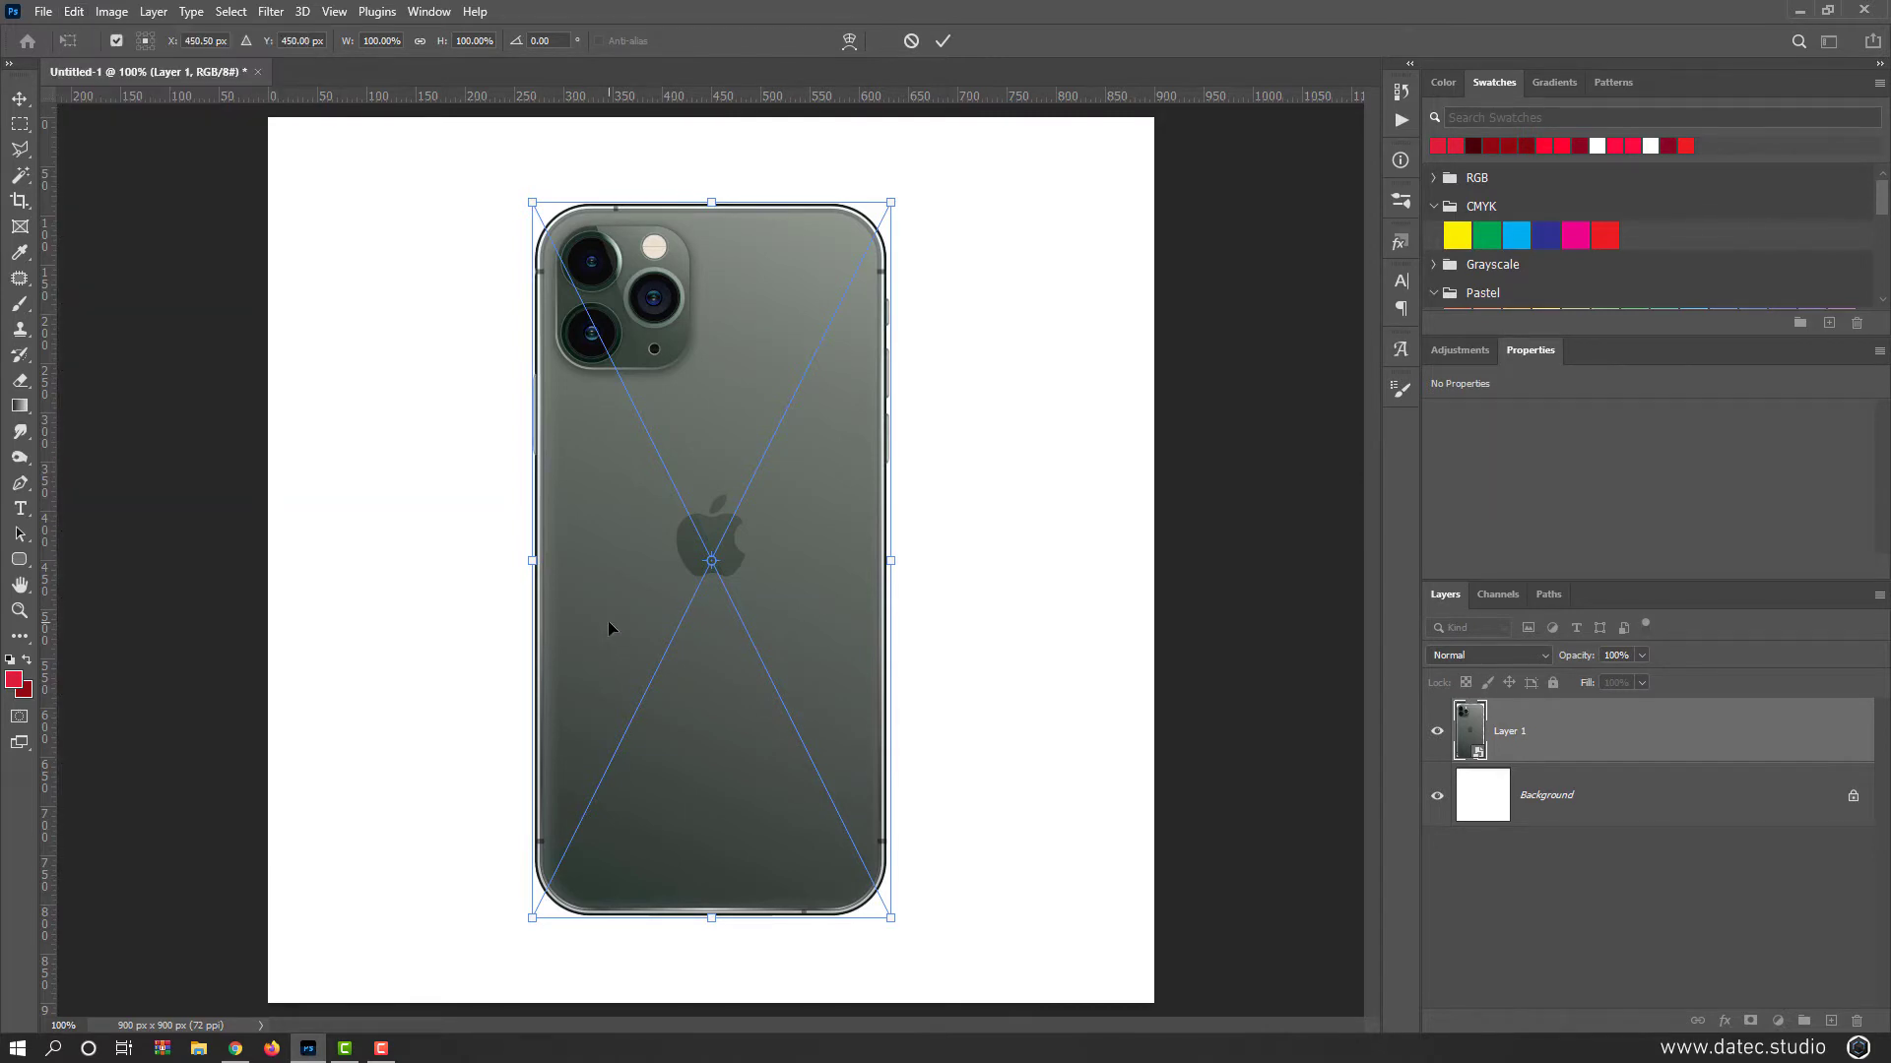
key("Return")
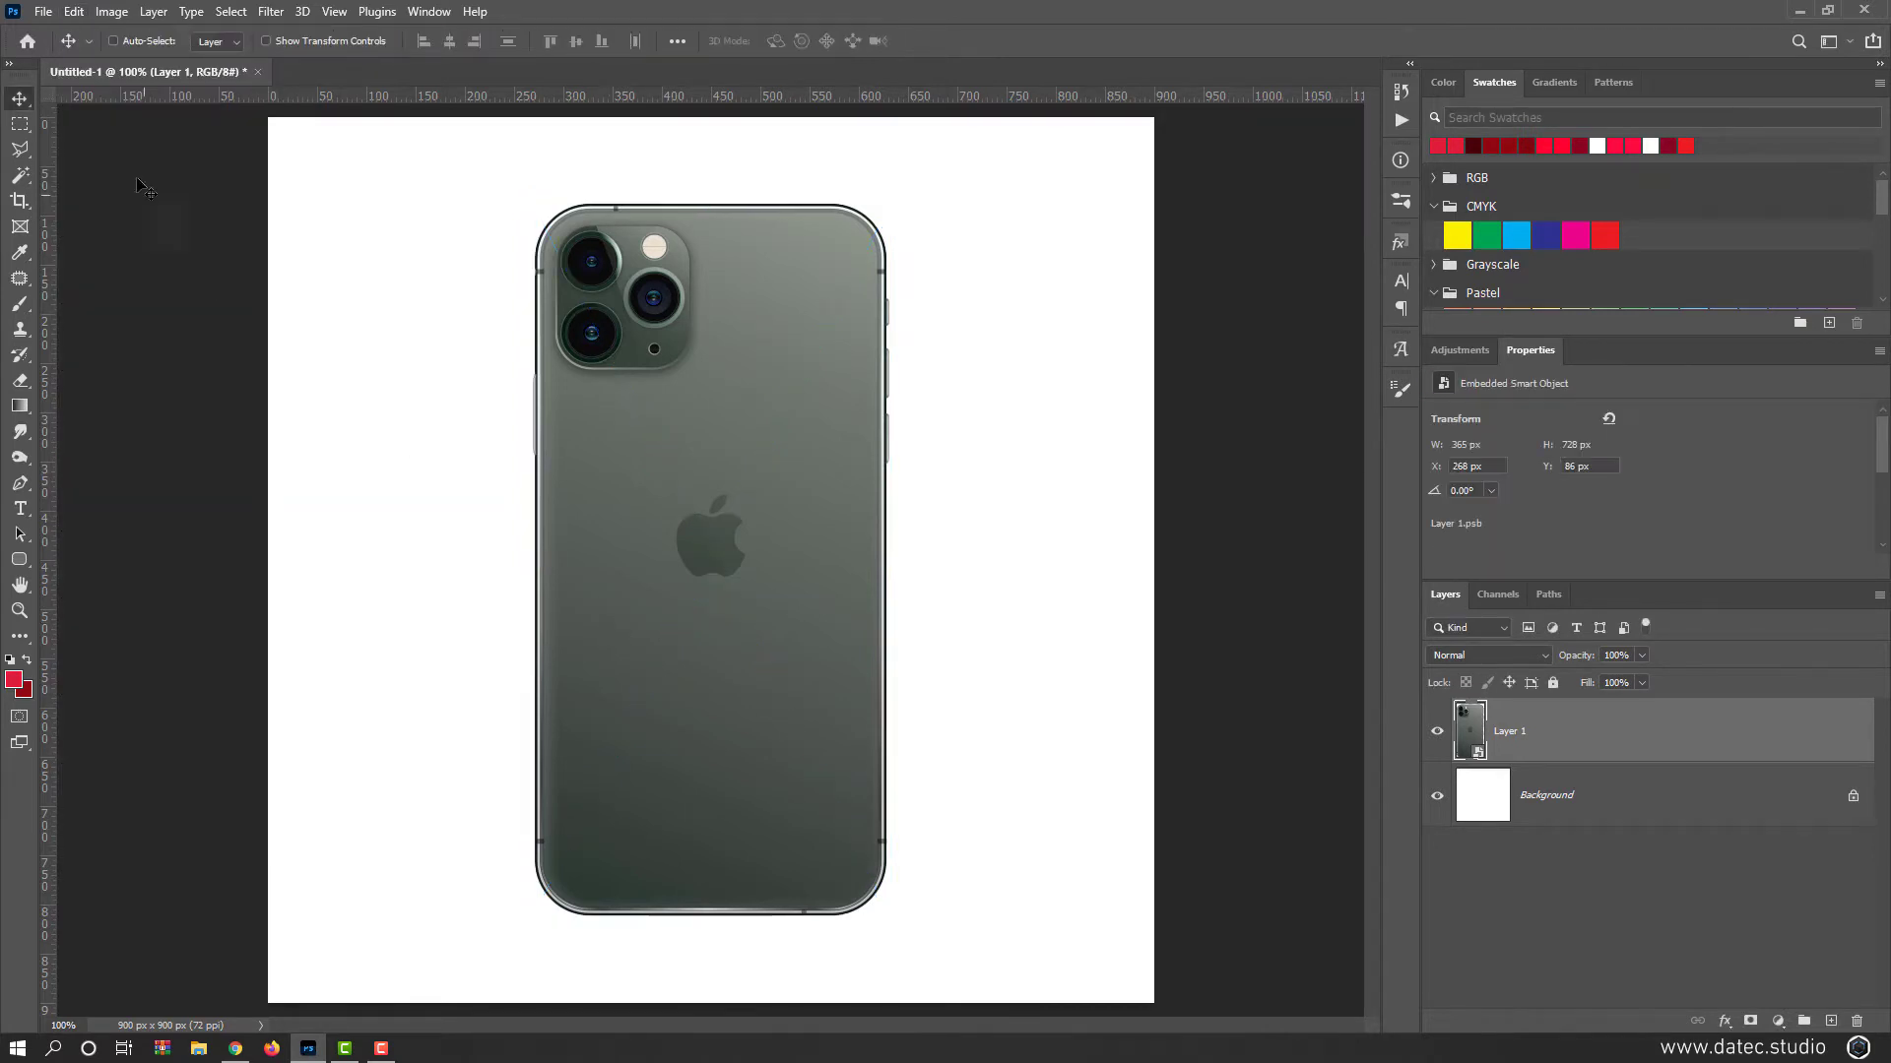
Step: Check the Use Legacy Free Transform option in the General preferences and accept the dialog
left_click(74, 12)
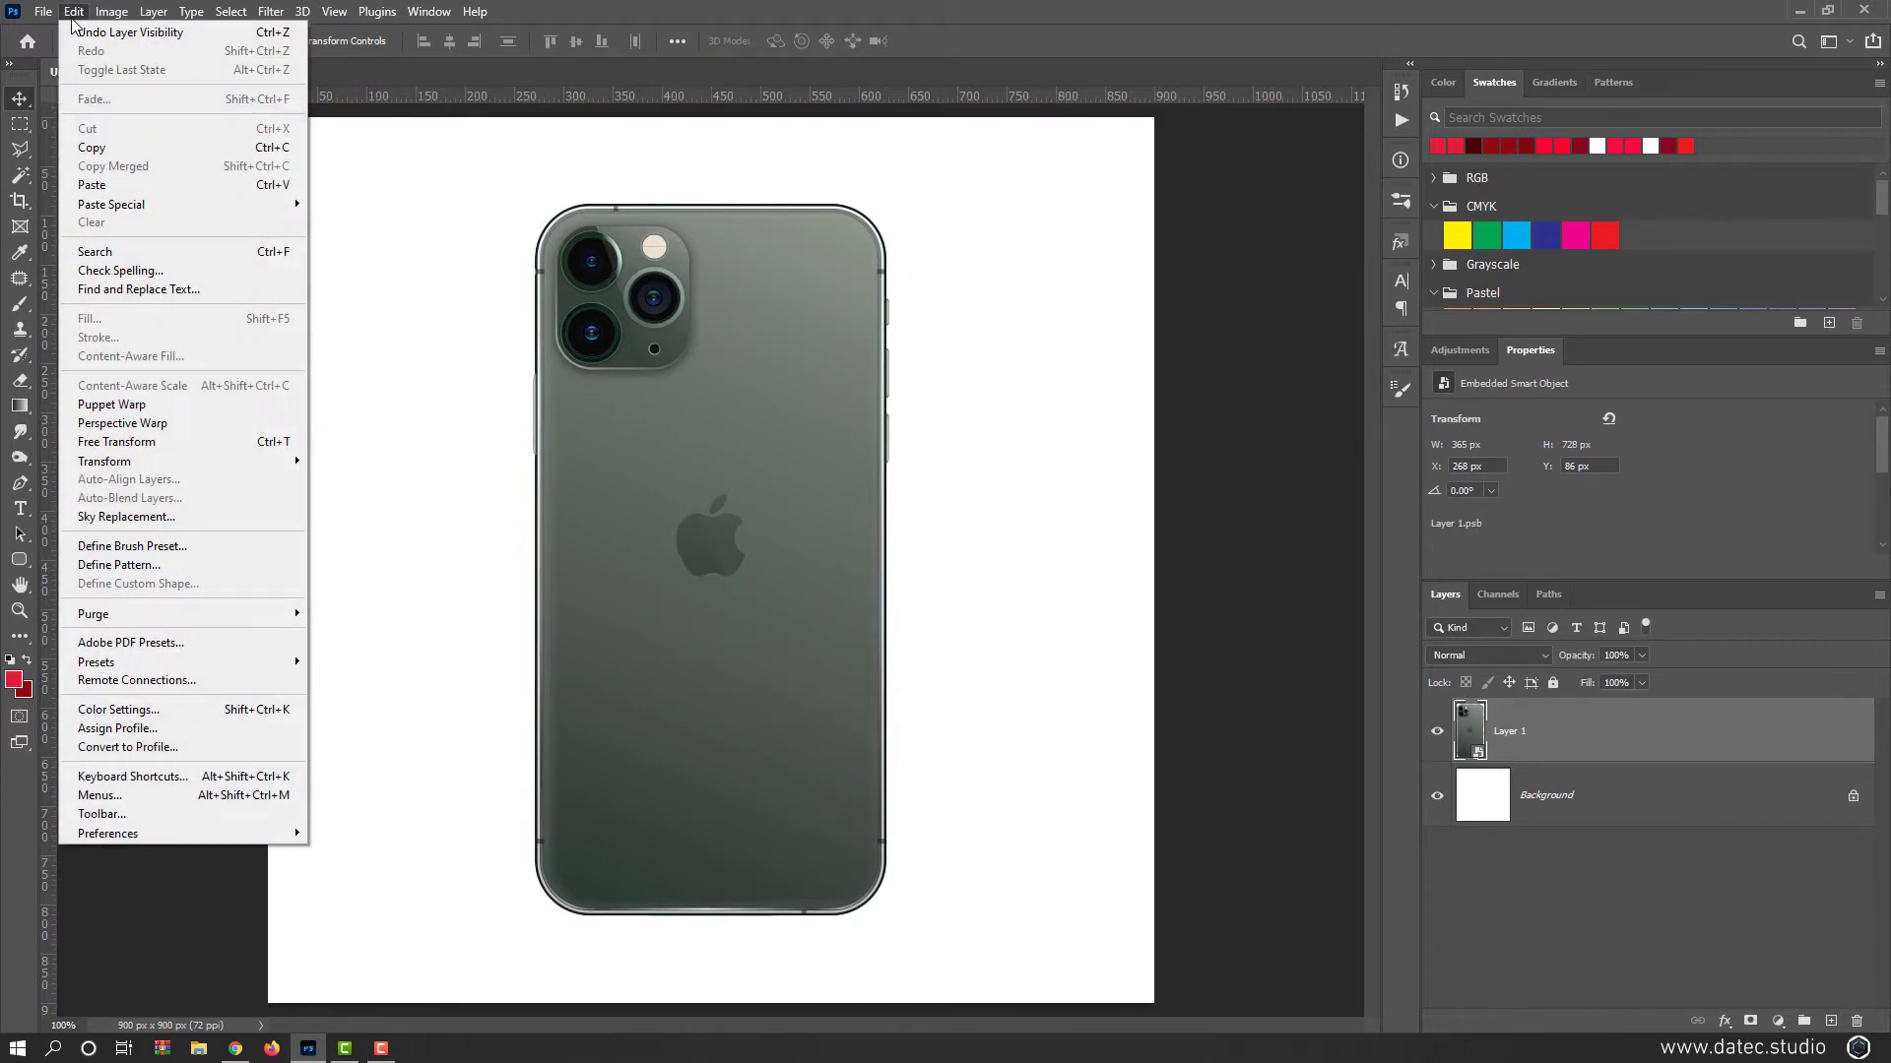
mouse_move(274, 837)
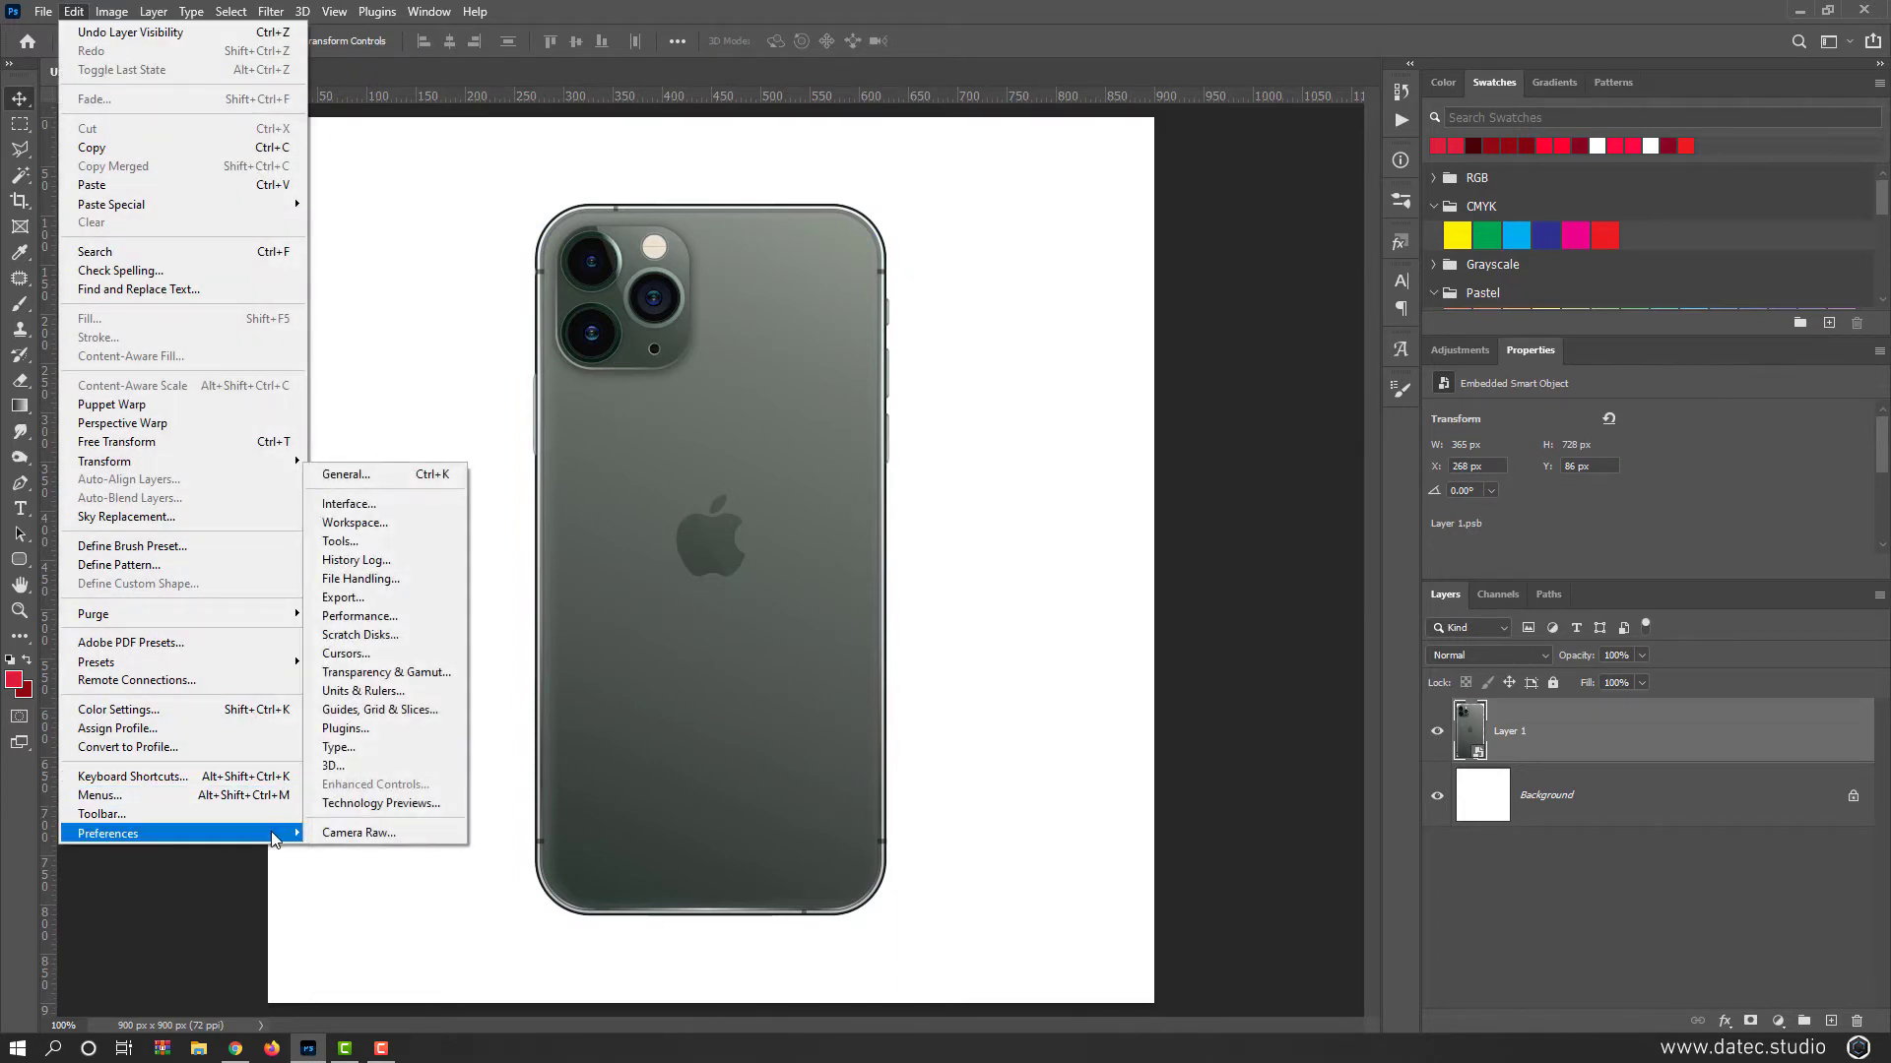
left_click(377, 476)
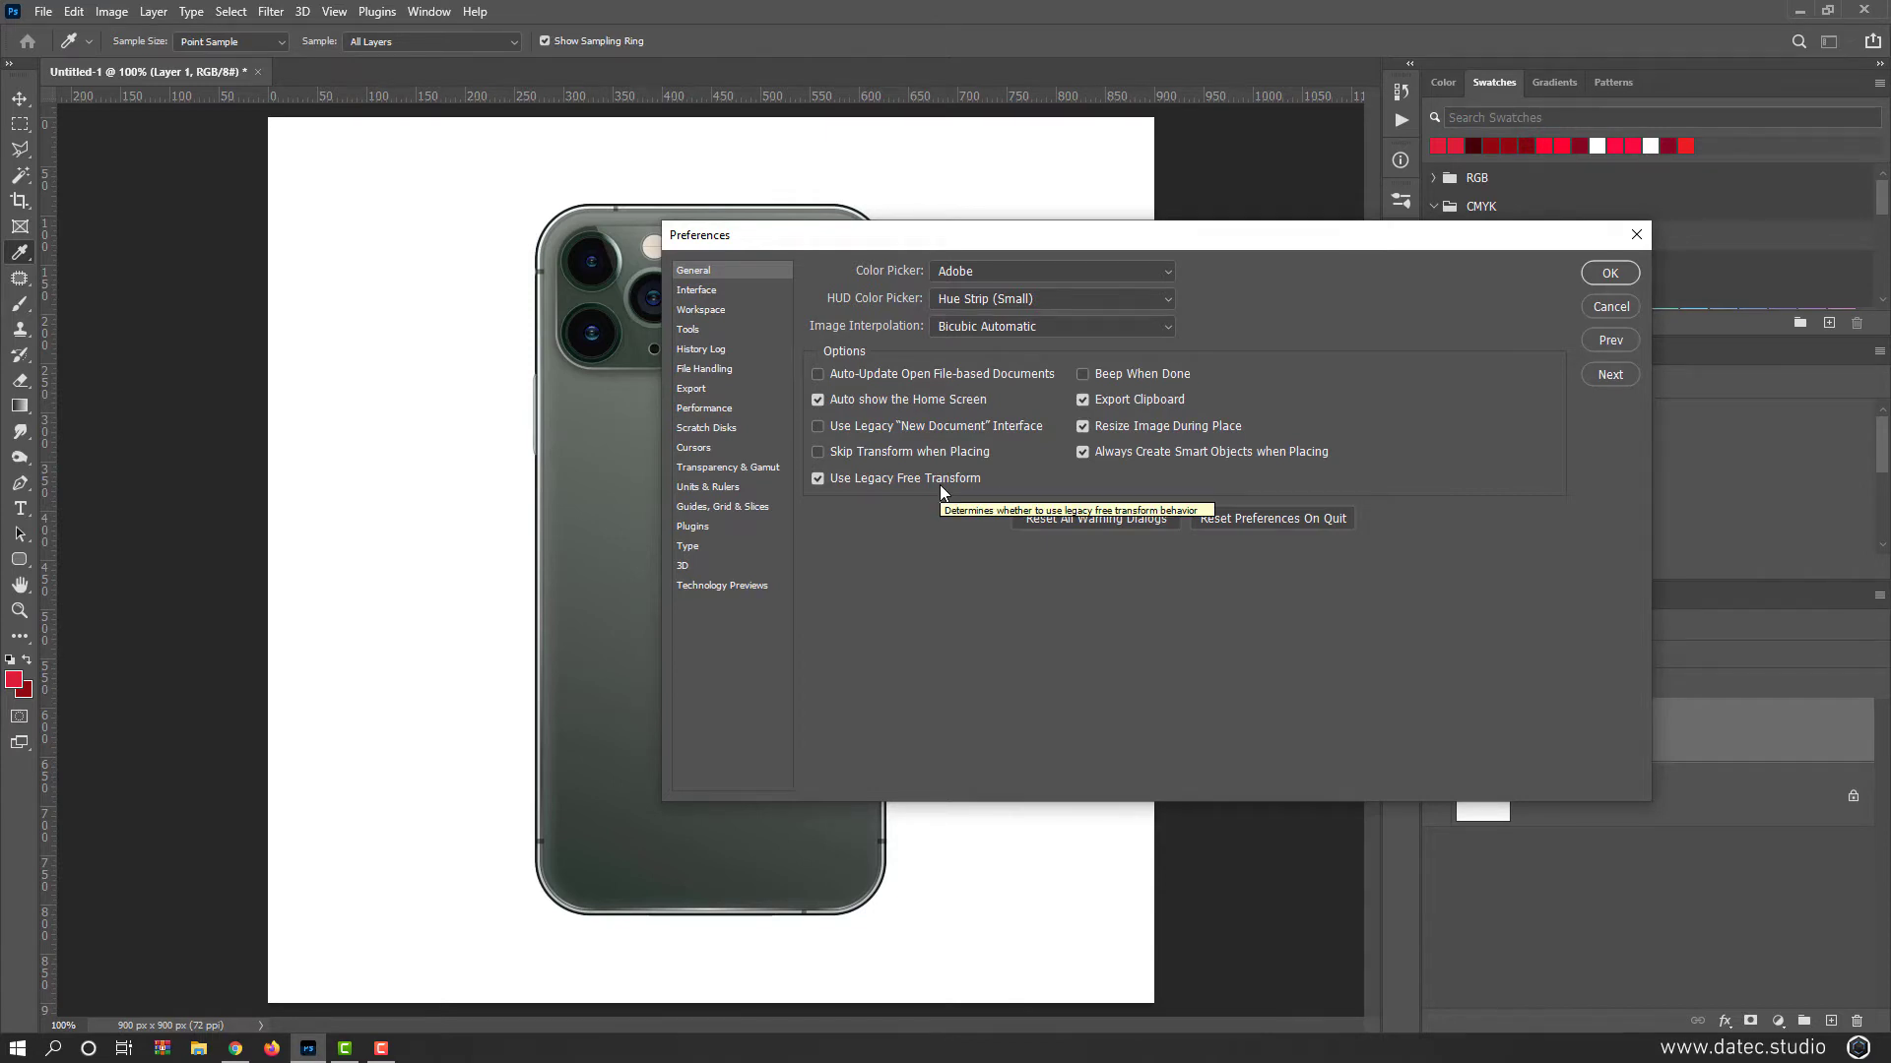
left_click(1603, 278)
Step: Free-transform the phone layer, try stretching, flipping and moving it without constrained proportions, and undo these changes
key("ctrl+t")
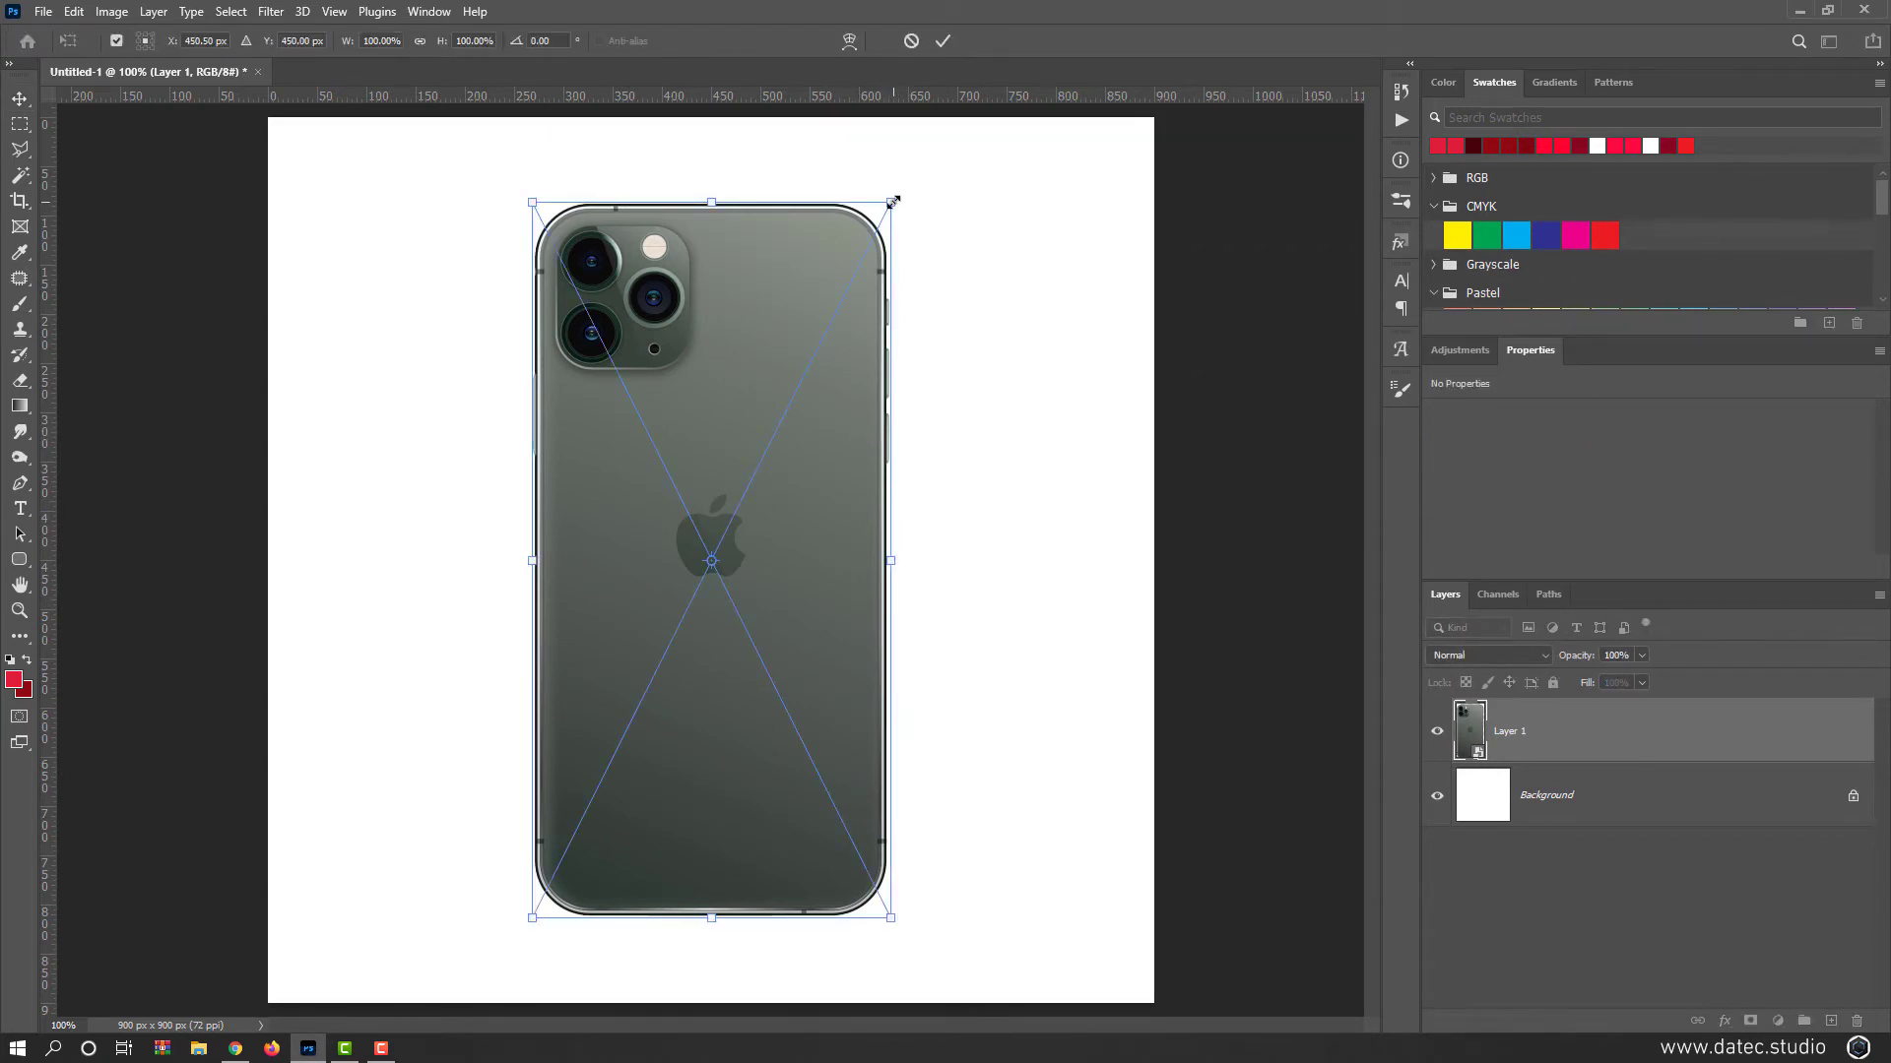
left_click_drag(892, 200, 931, 301)
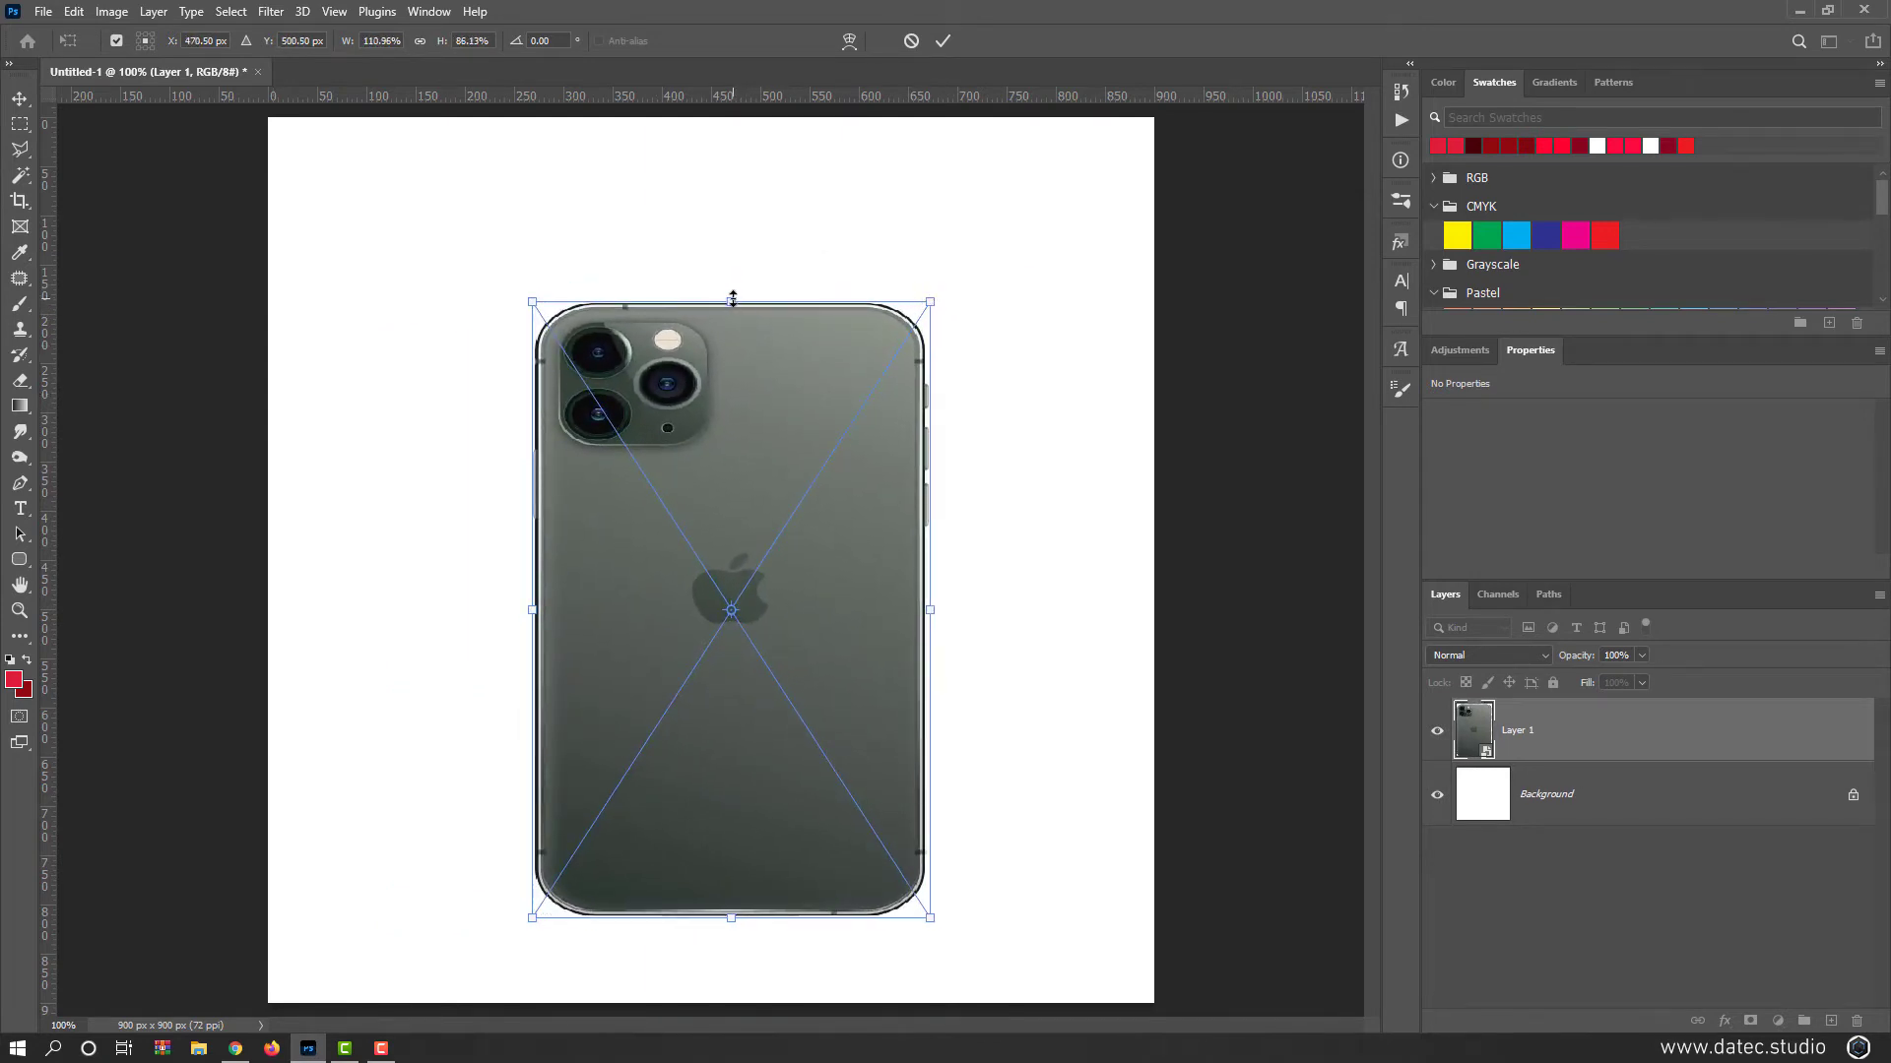
left_click_drag(532, 302, 597, 1025)
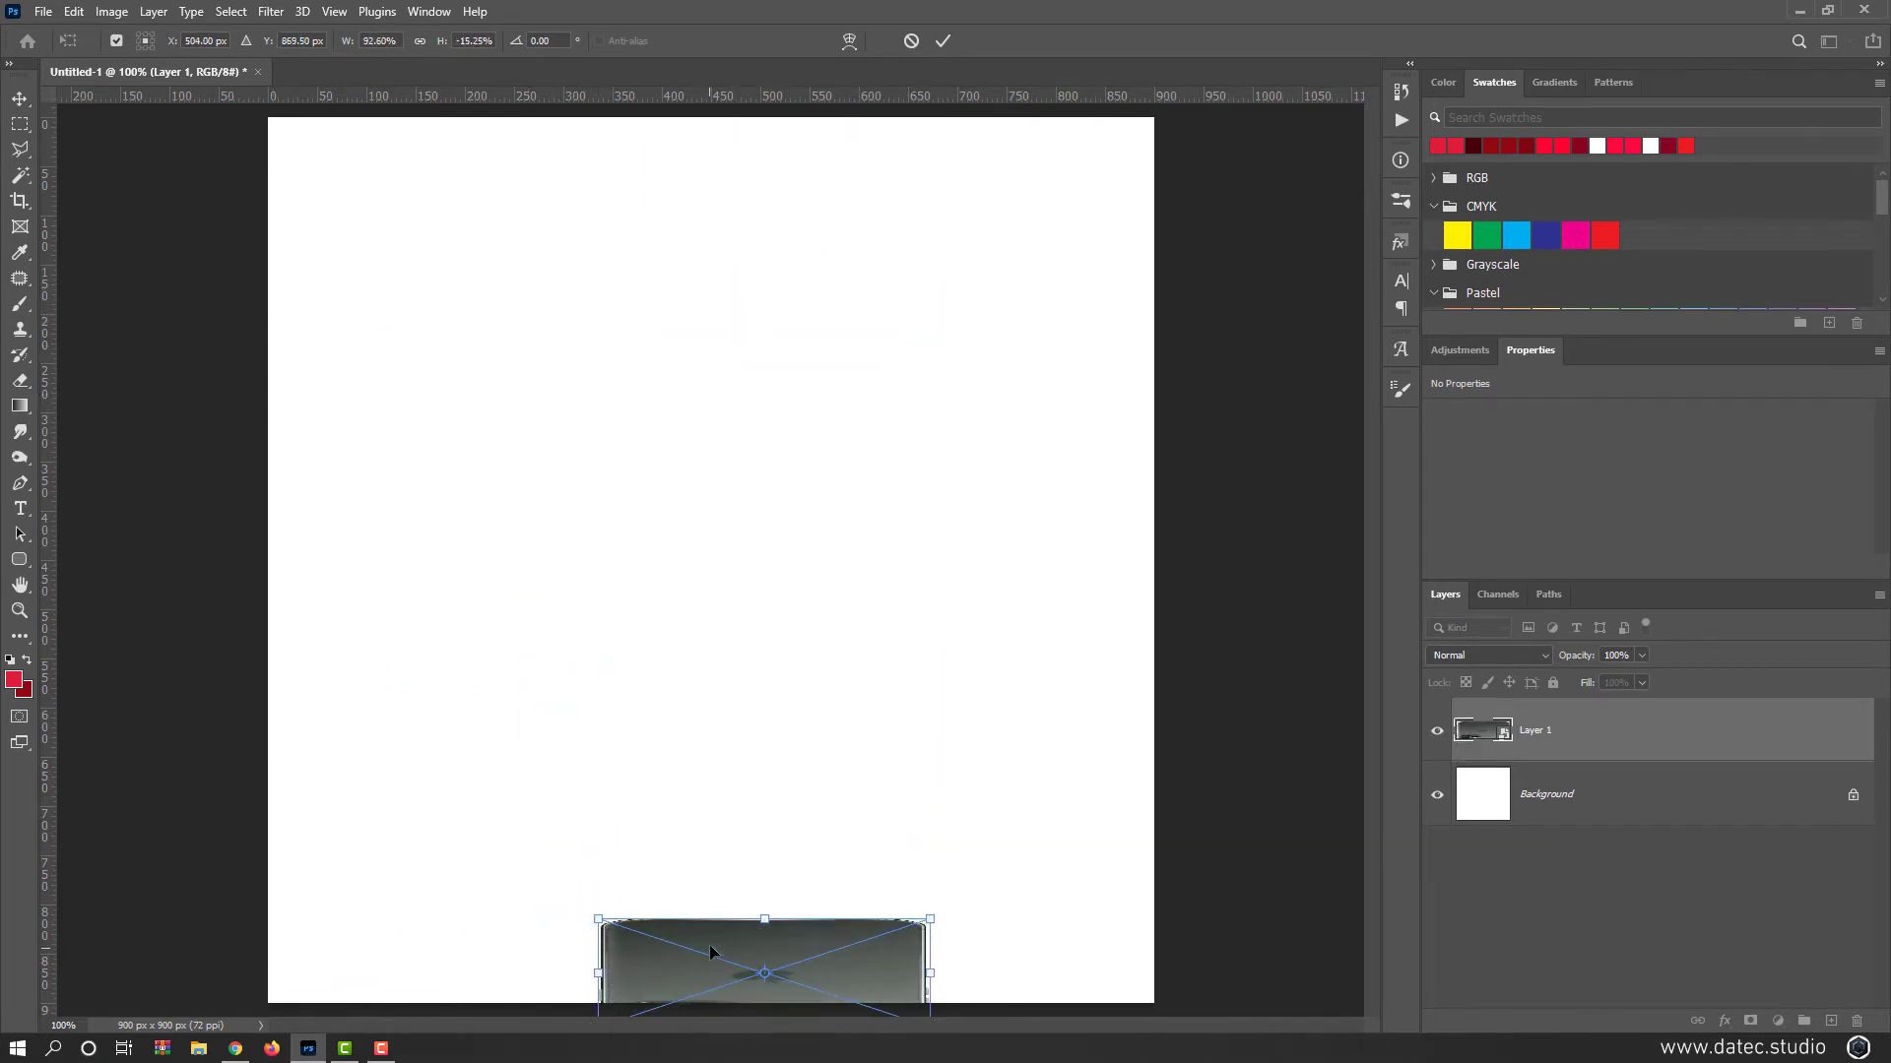
left_click_drag(711, 952, 696, 308)
left_click_drag(738, 459, 746, 906)
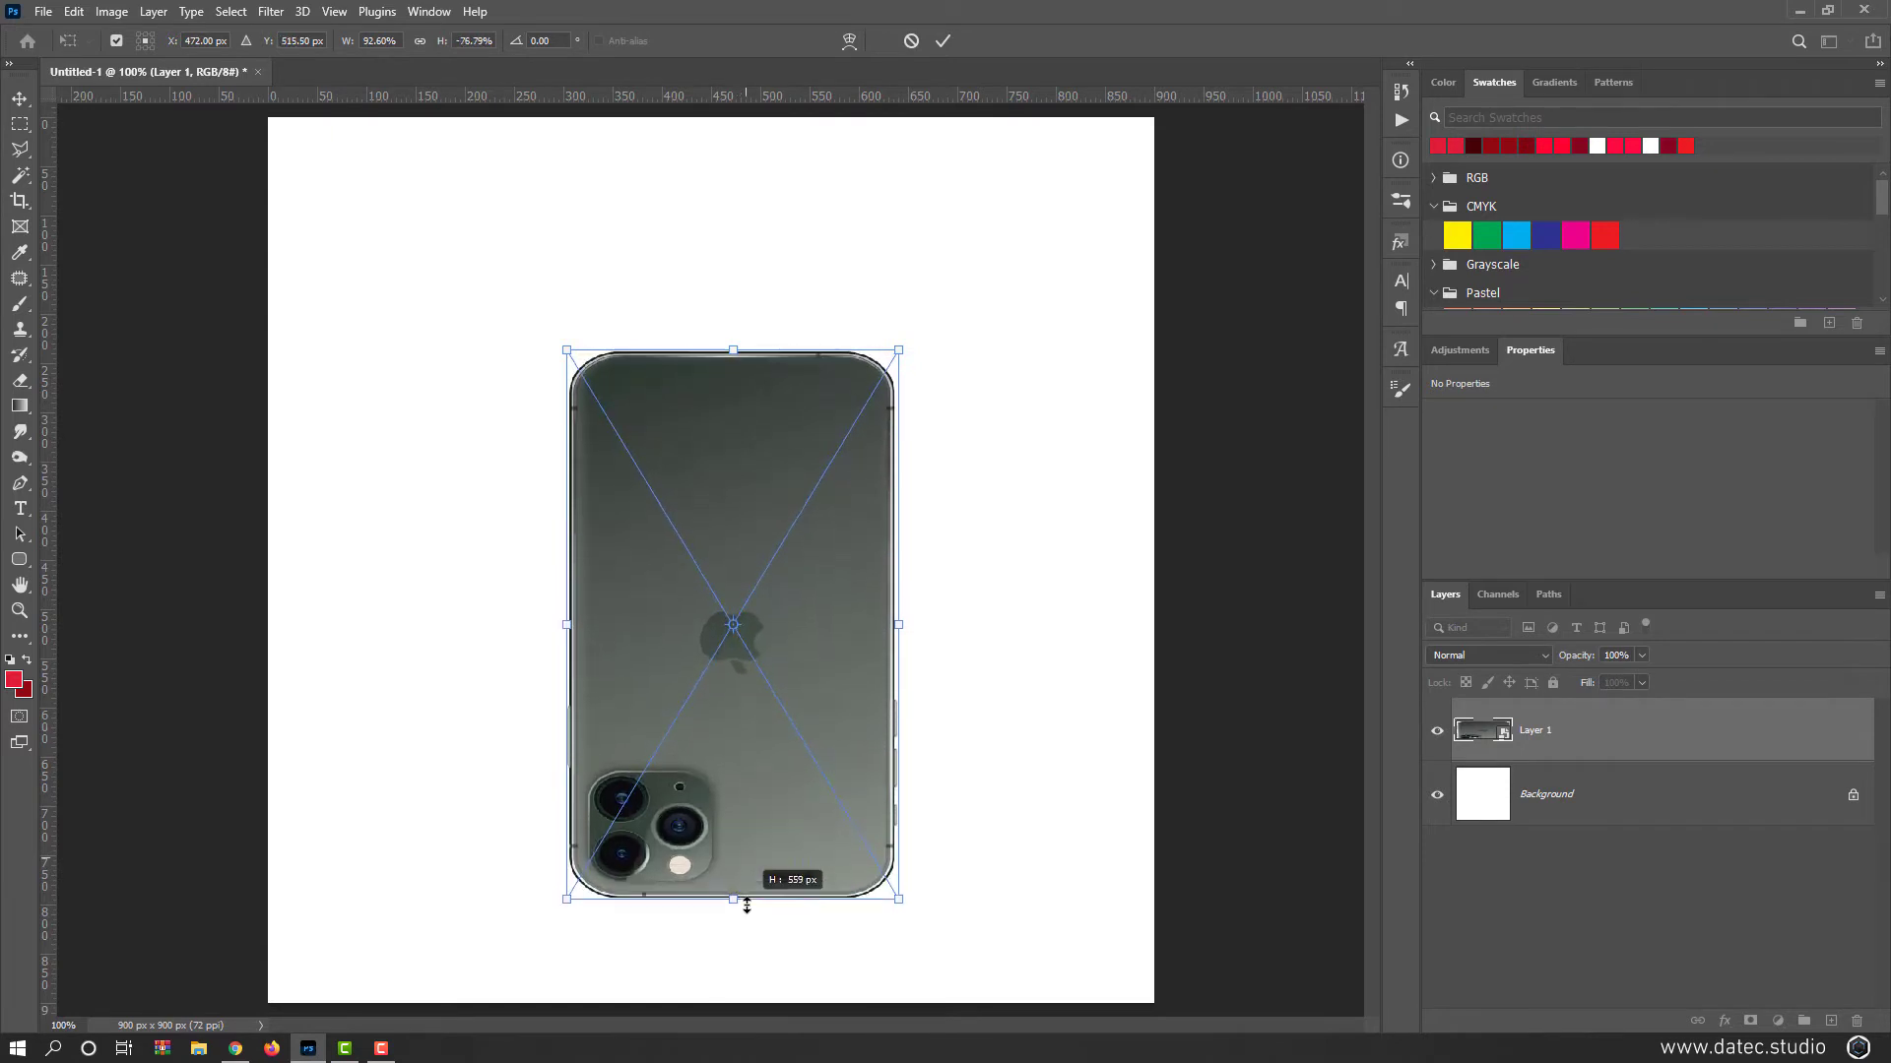
key("ctrl+z")
key("ctrl+z")
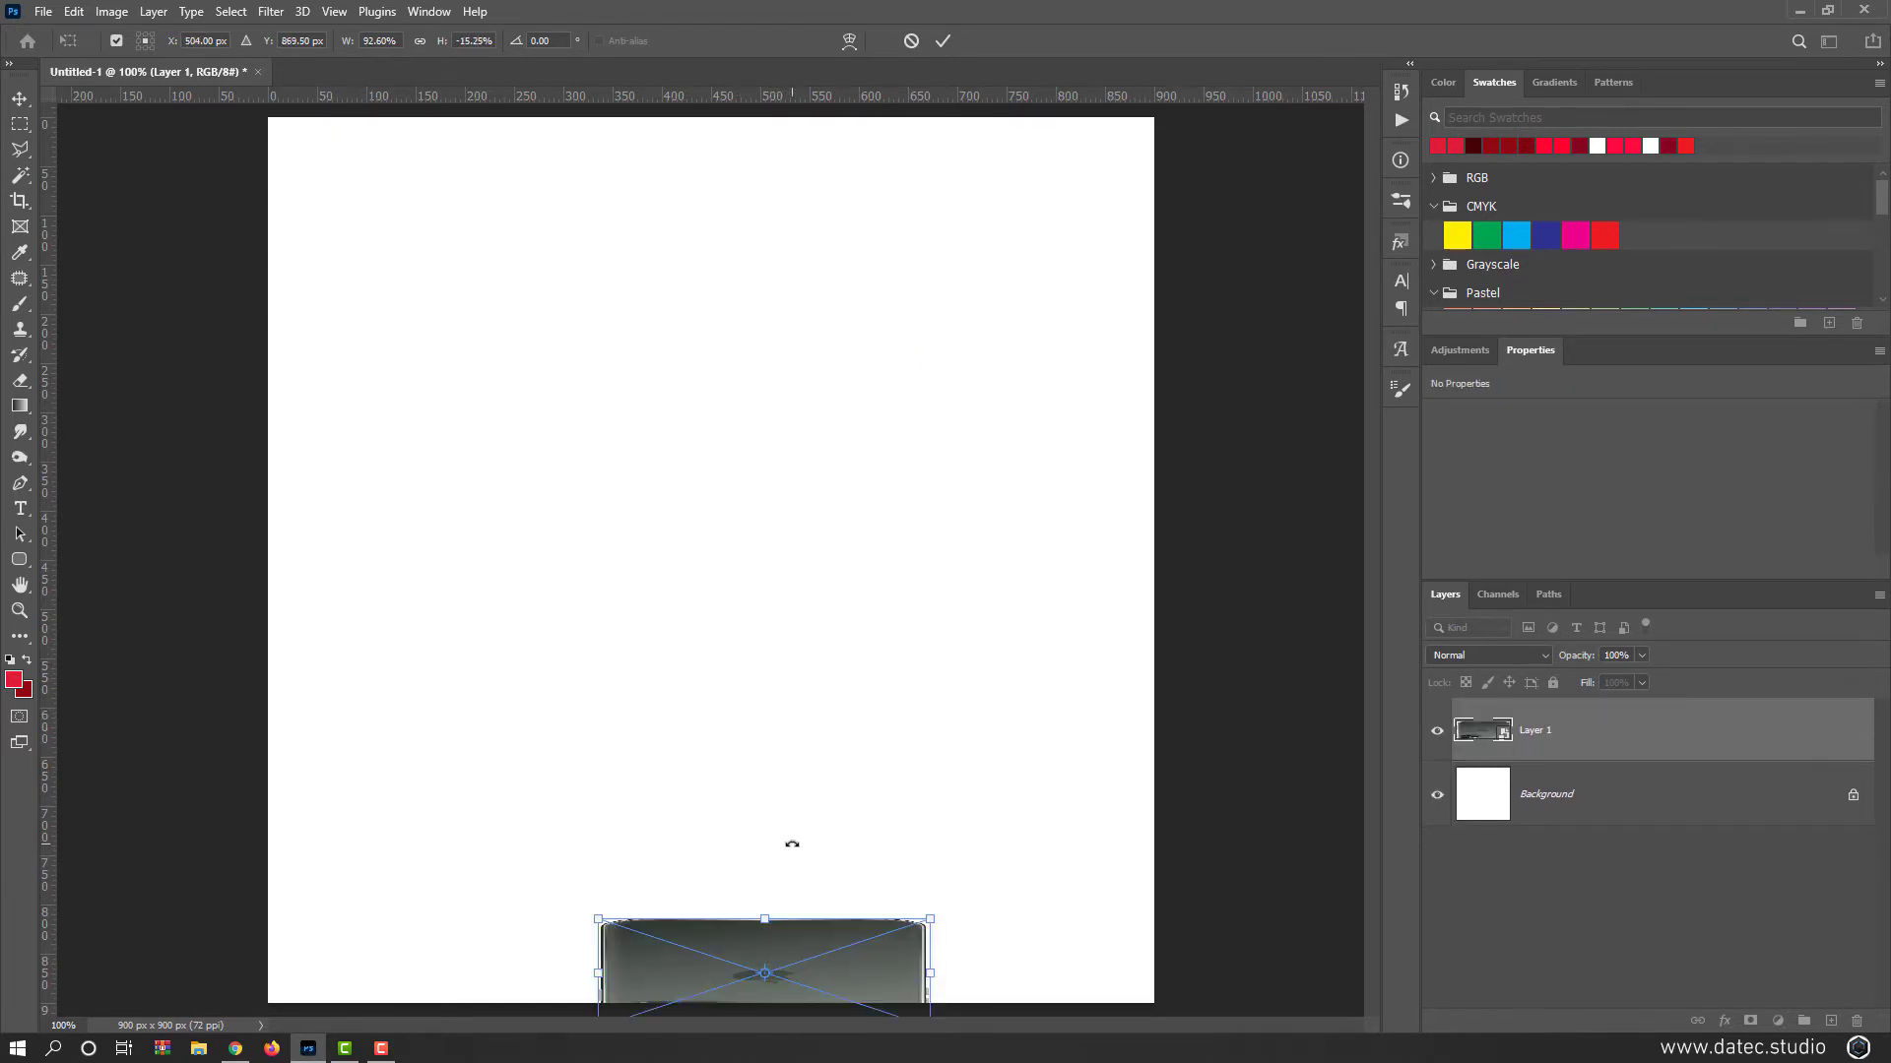
key("ctrl+z")
key("ctrl+z")
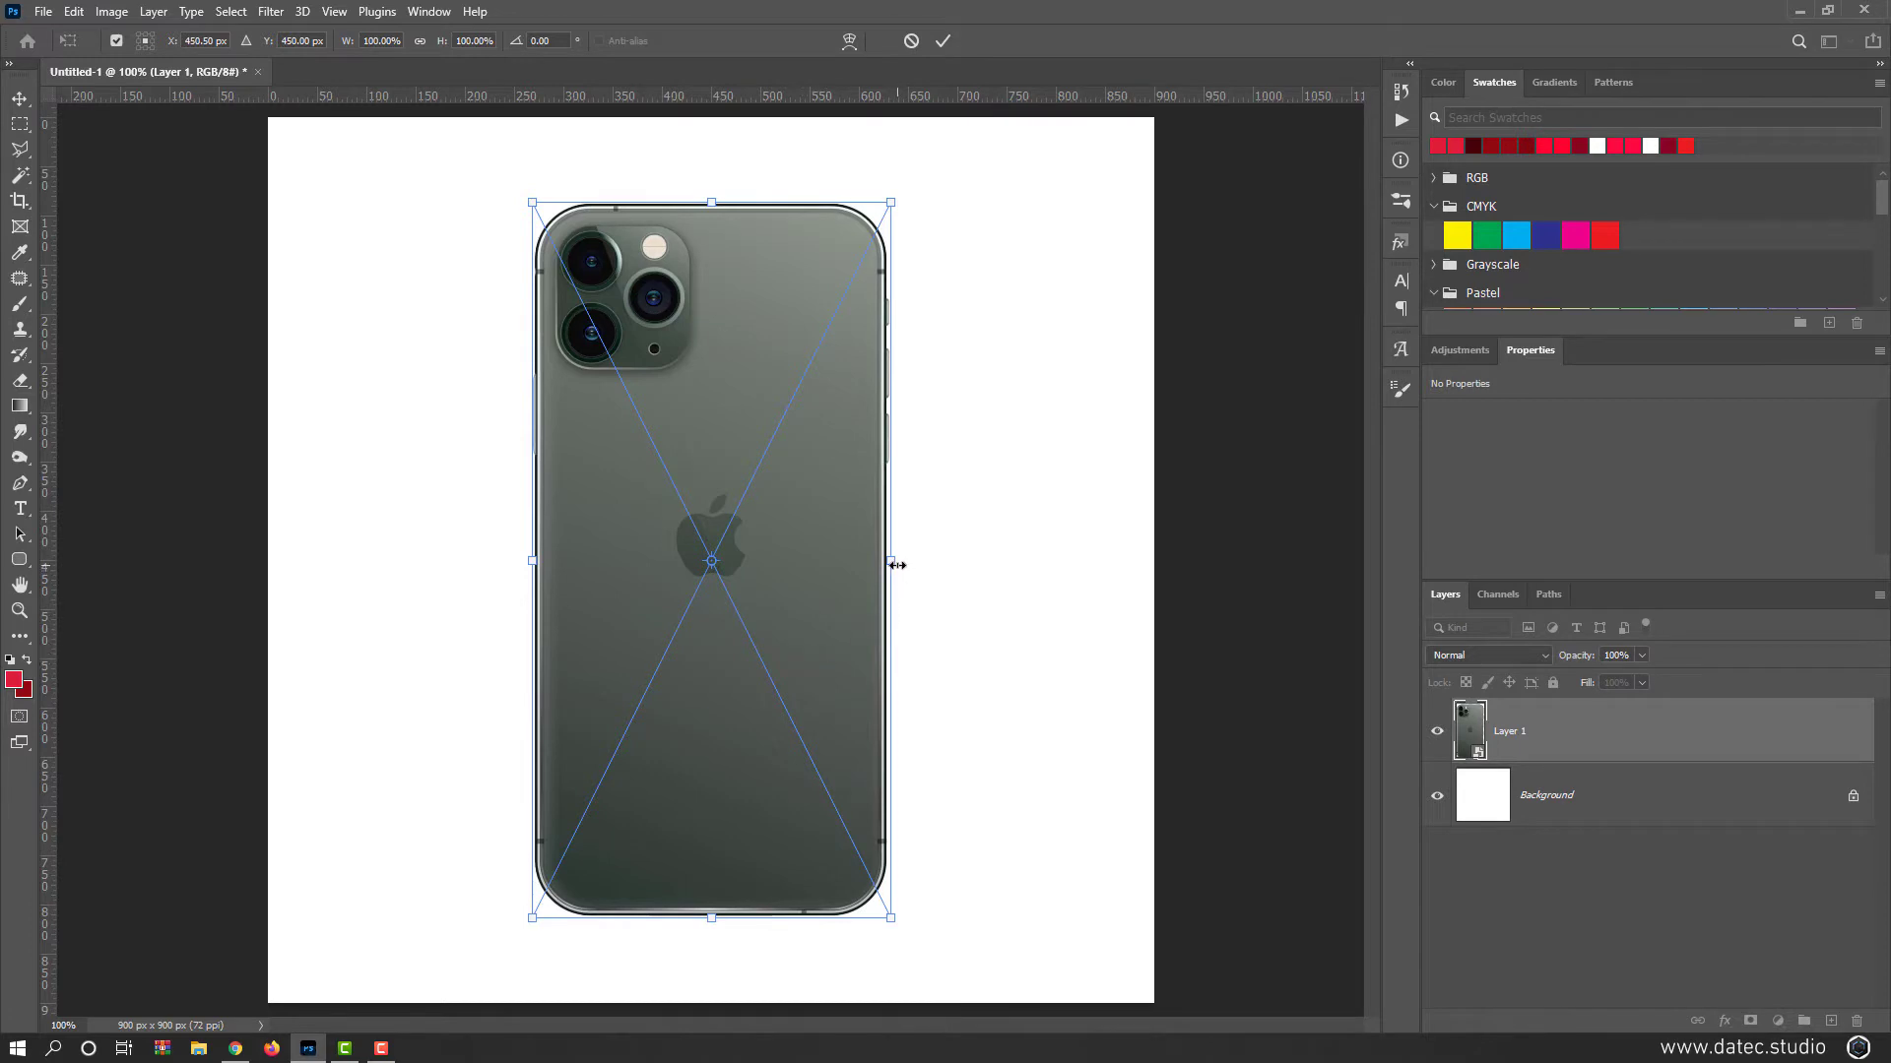
left_click_drag(897, 565, 876, 632)
key("ctrl+z")
Step: Scale the phone proportionally from a corner to about 98%, and from its centre to about 101%
key("shift")
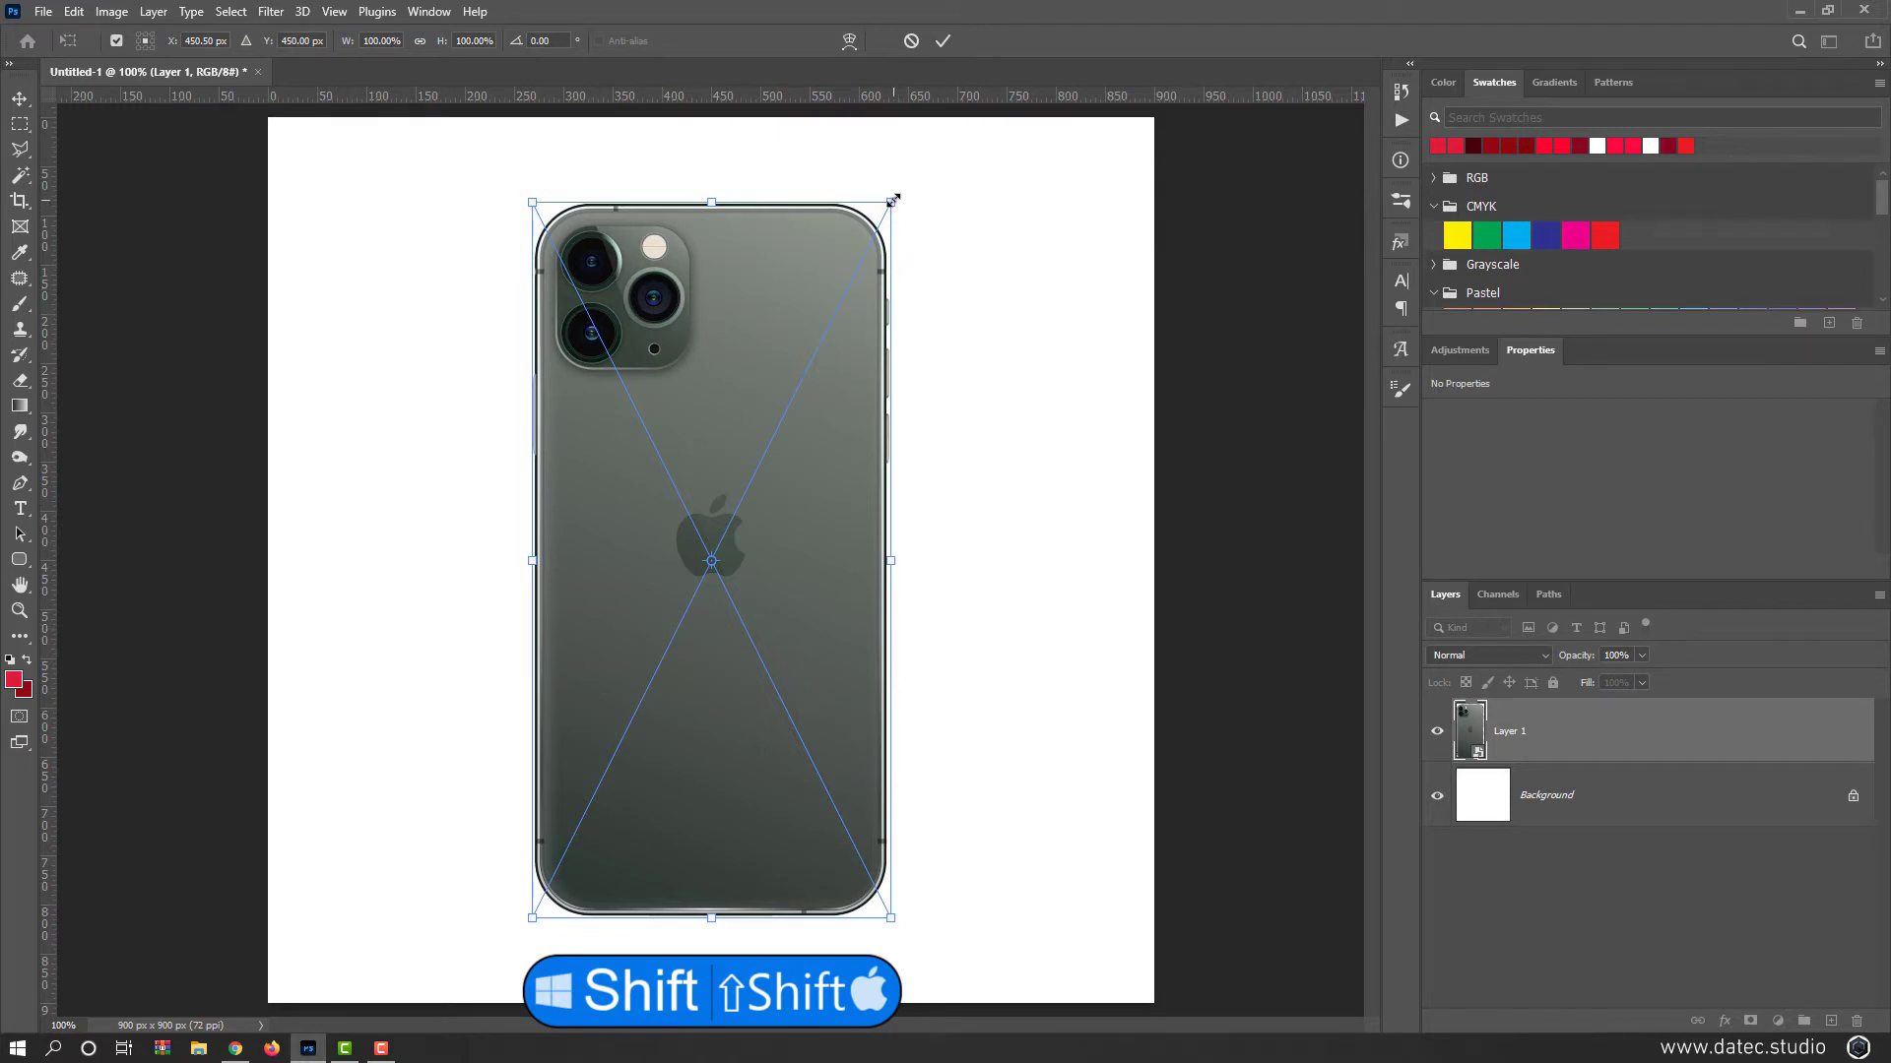
left_click_drag(893, 199, 995, 240)
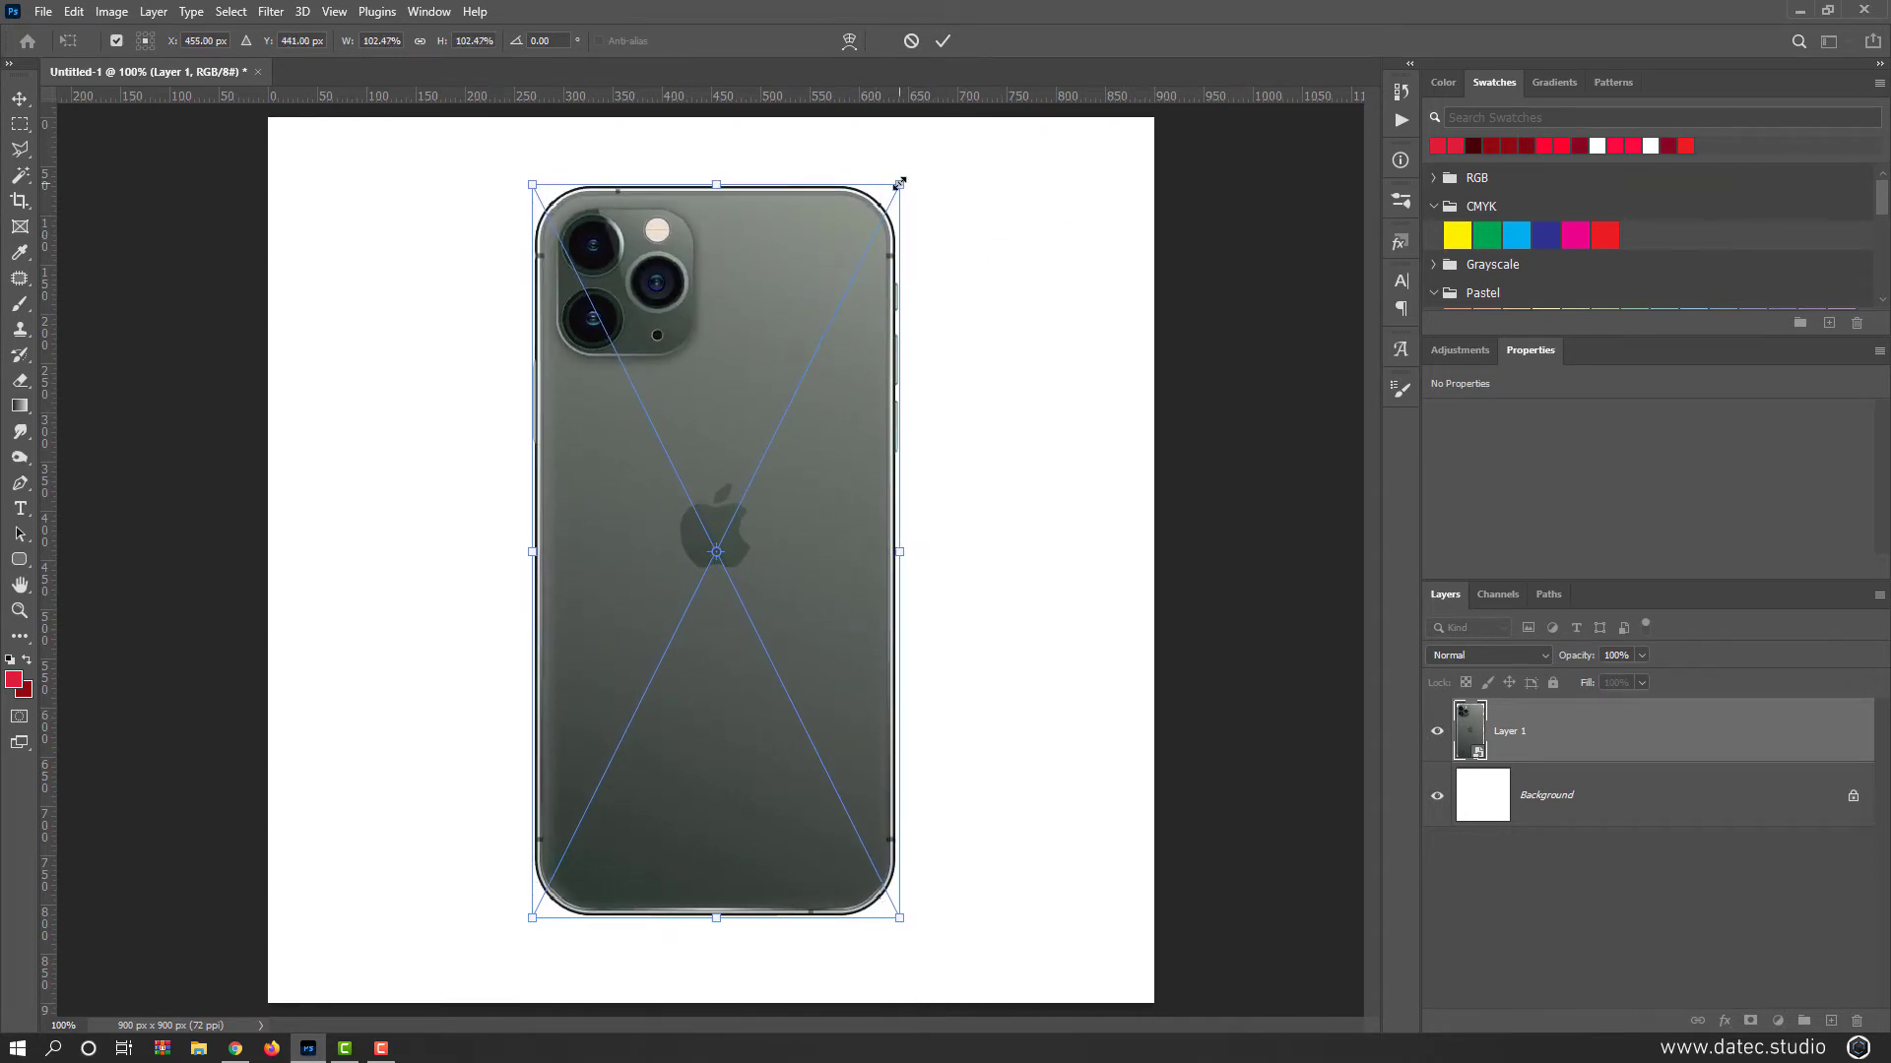
left_click_drag(899, 183, 1005, 248)
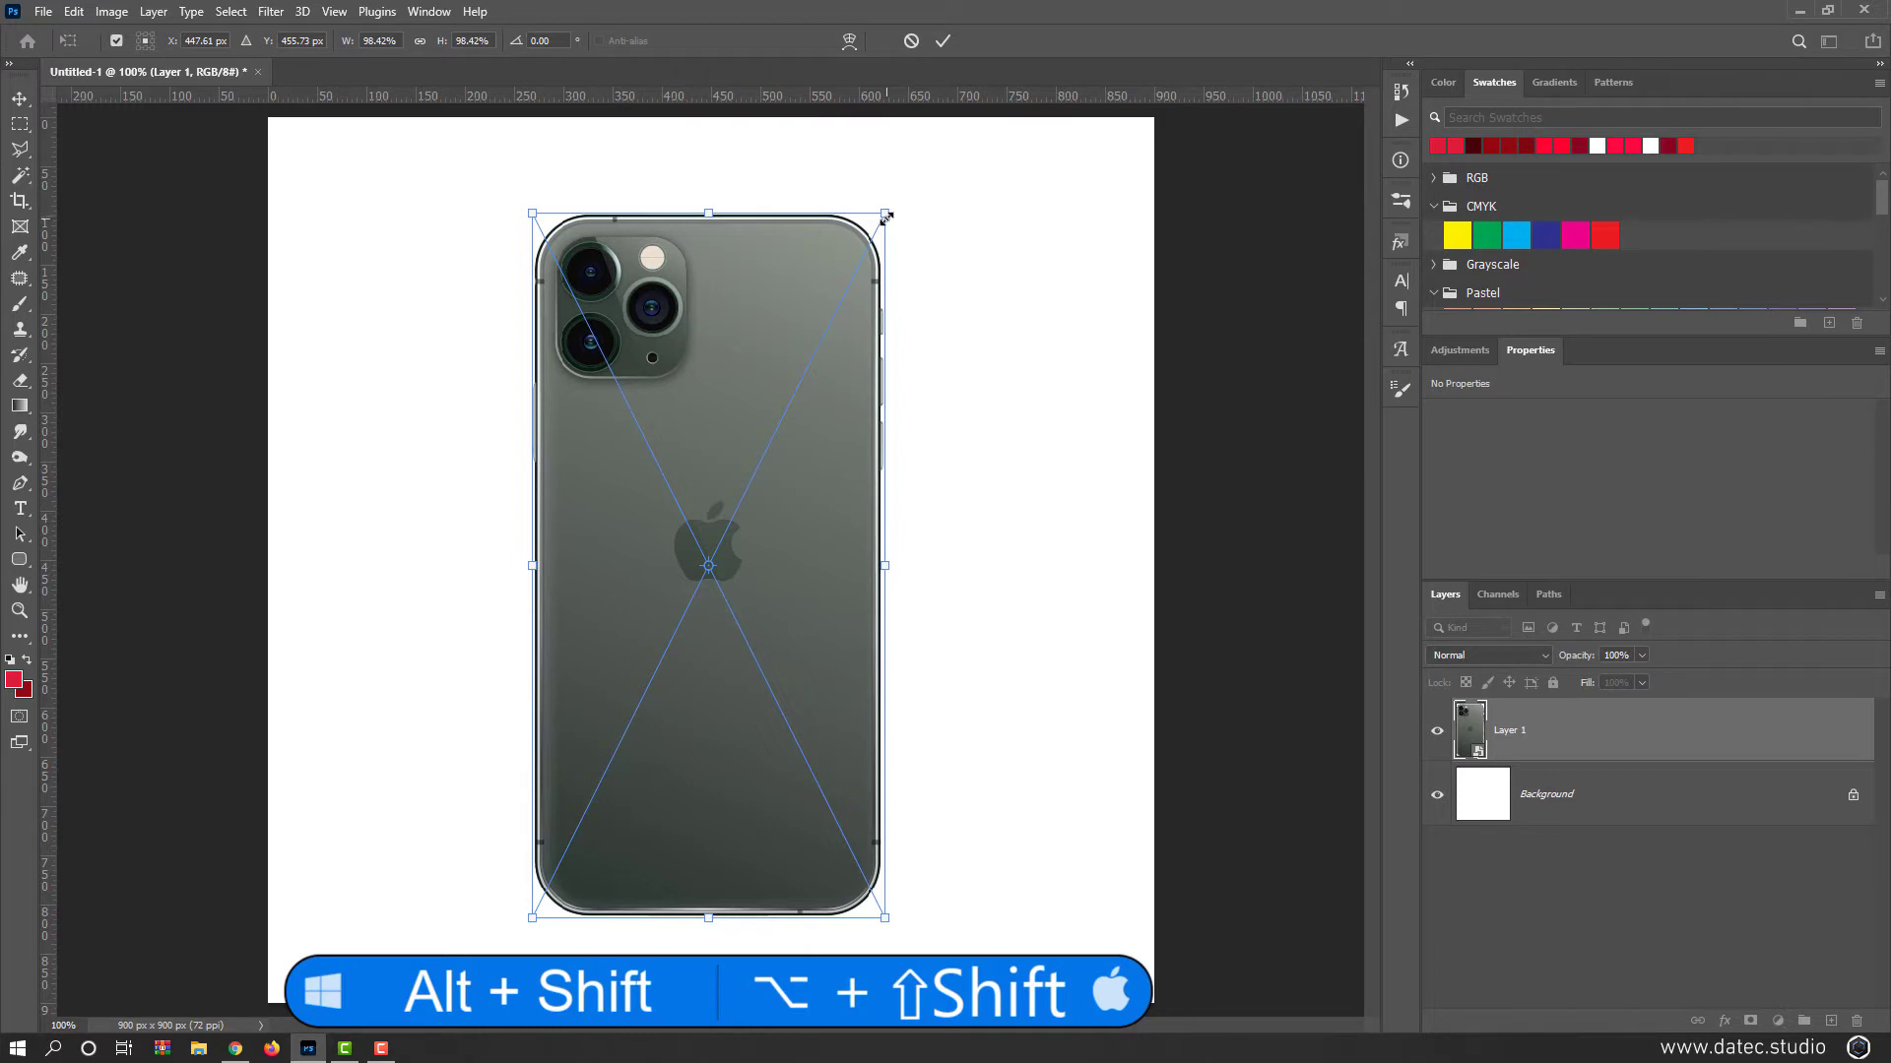
left_click_drag(885, 214, 955, 236)
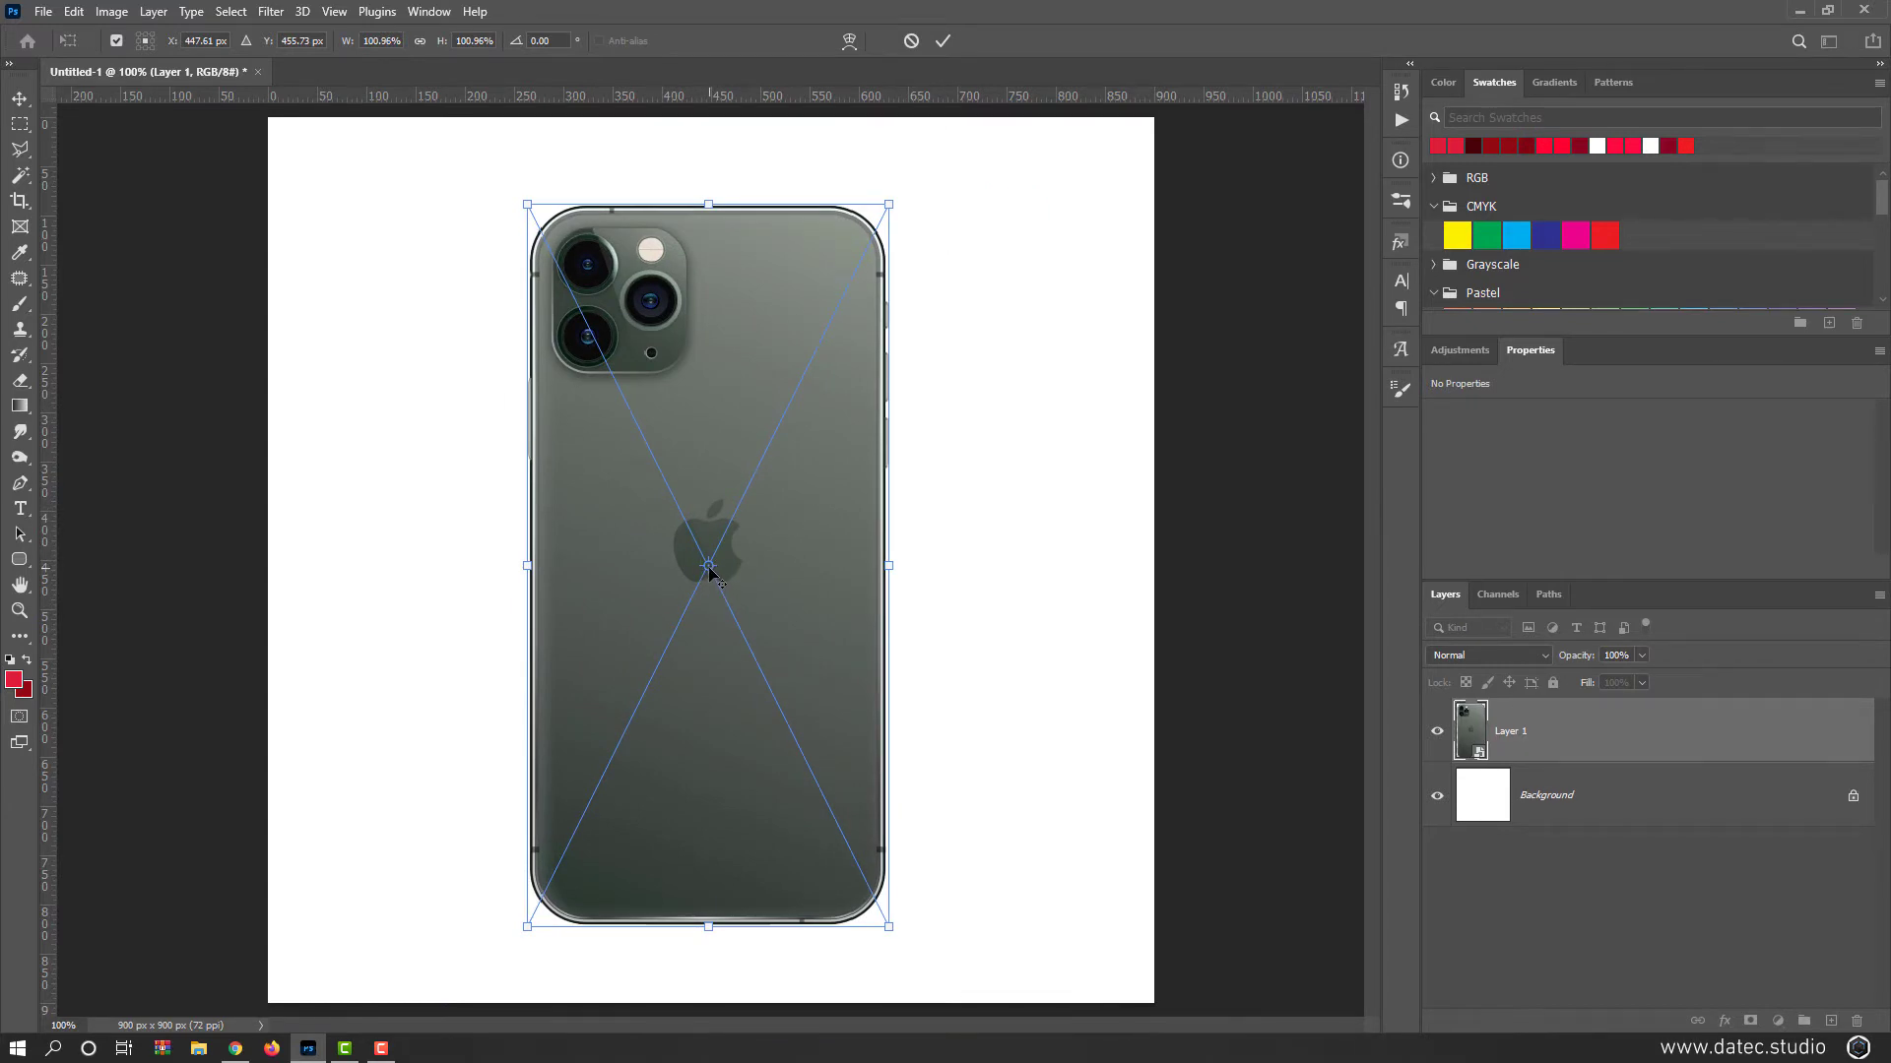
Step: Scale the phone proportionally to about 91% around a reference point placed near its bottom edge, and recentre the reference point
left_click_drag(709, 571, 579, 870)
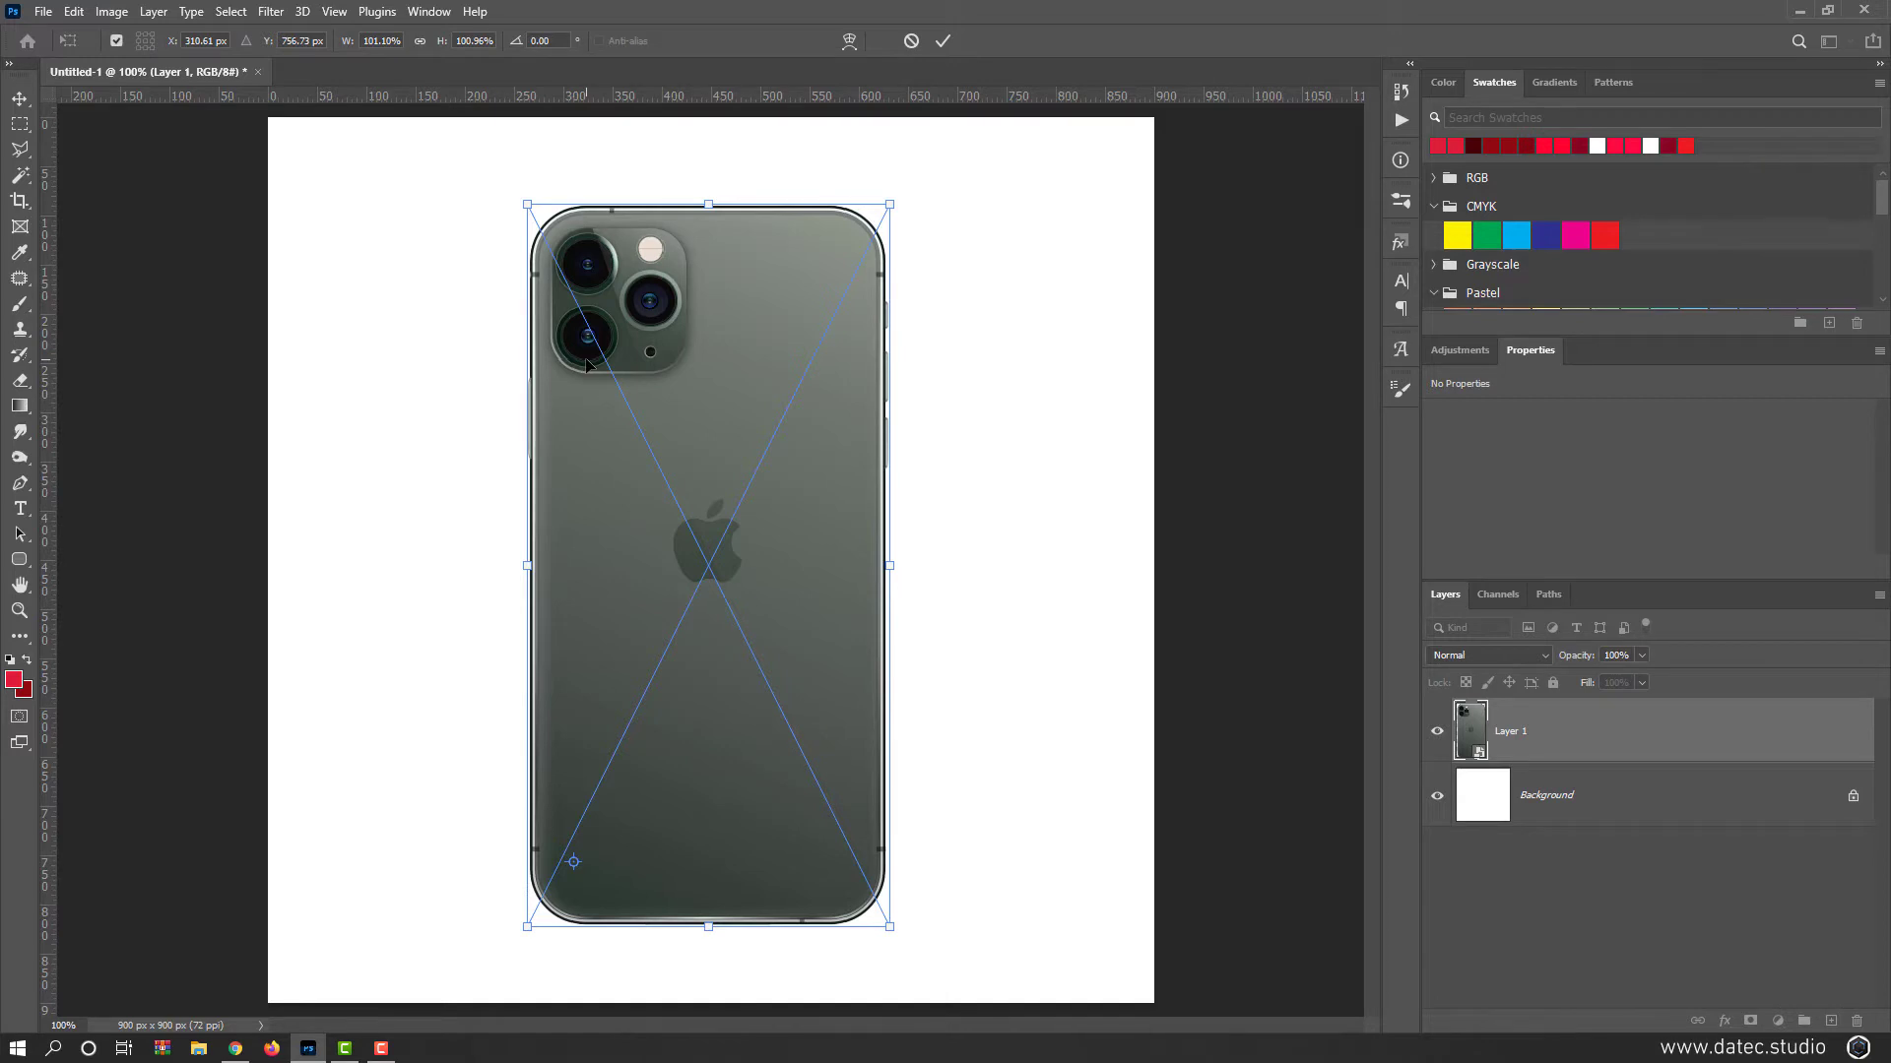
key("alt")
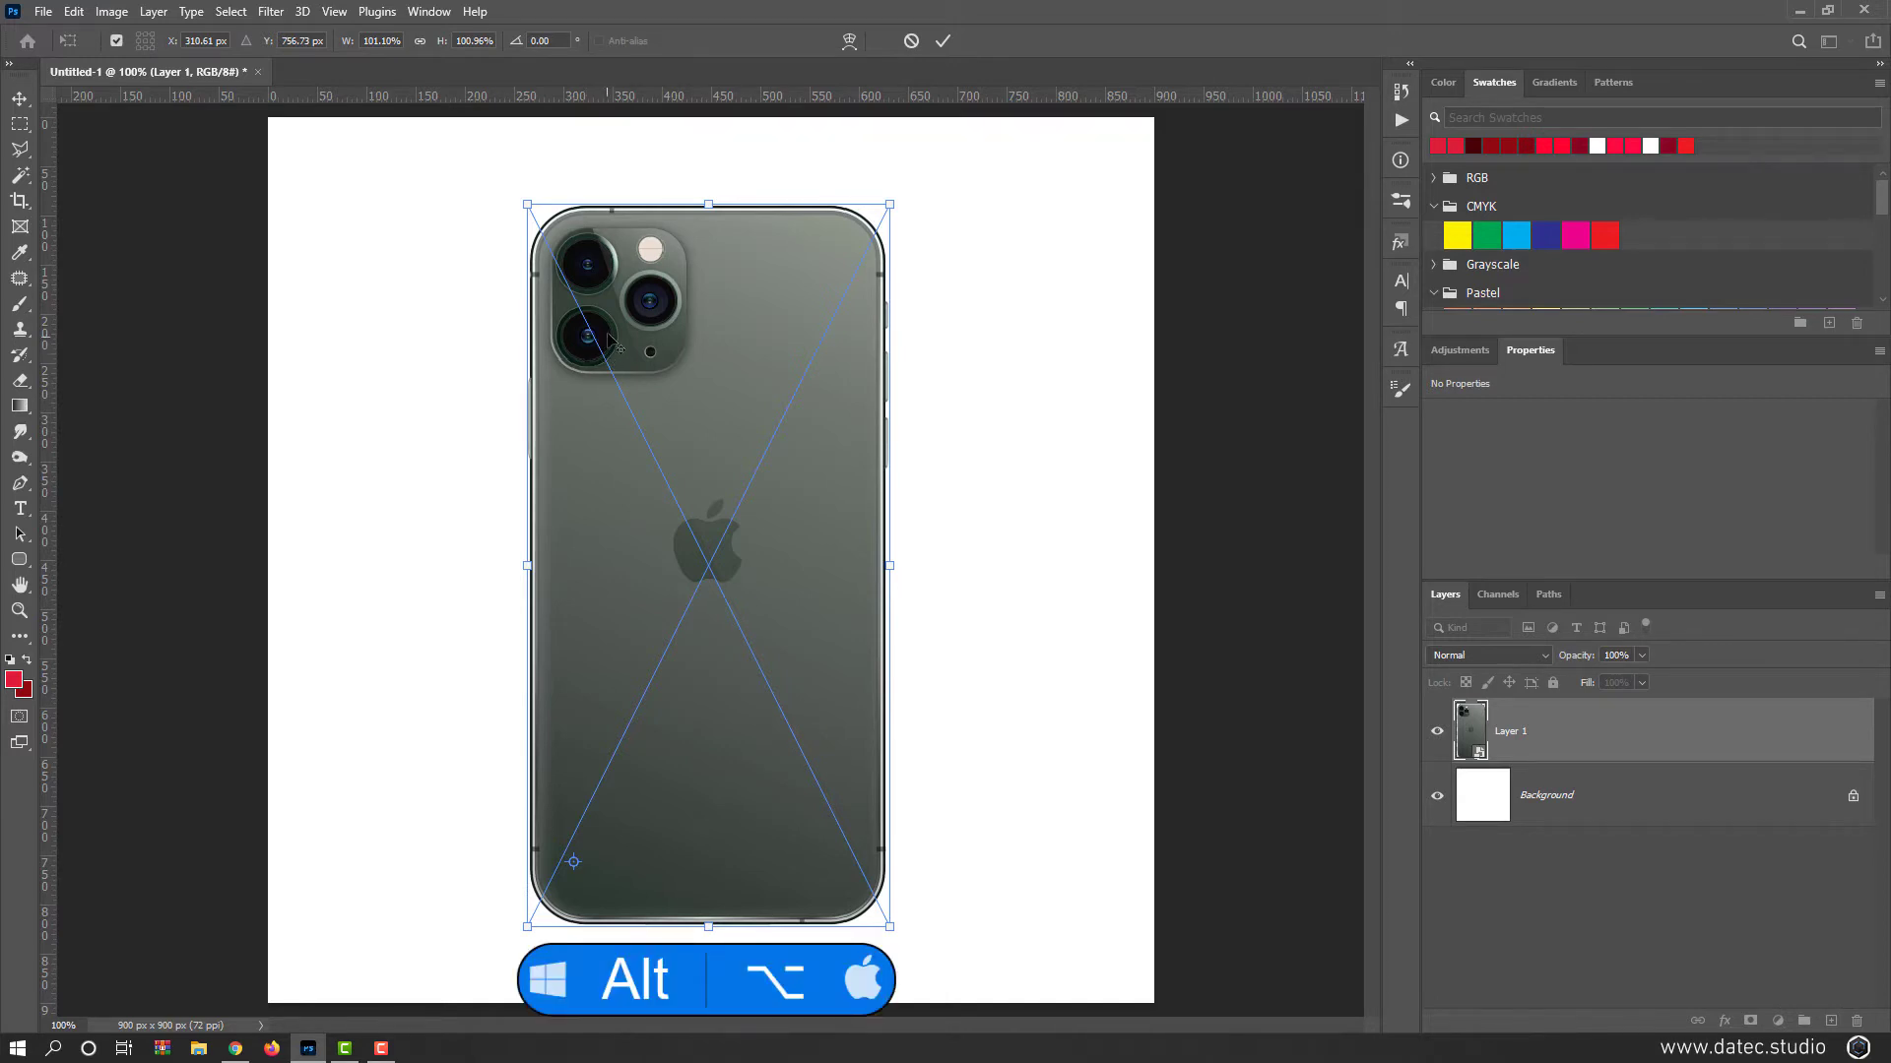
left_click_drag(612, 343, 708, 888)
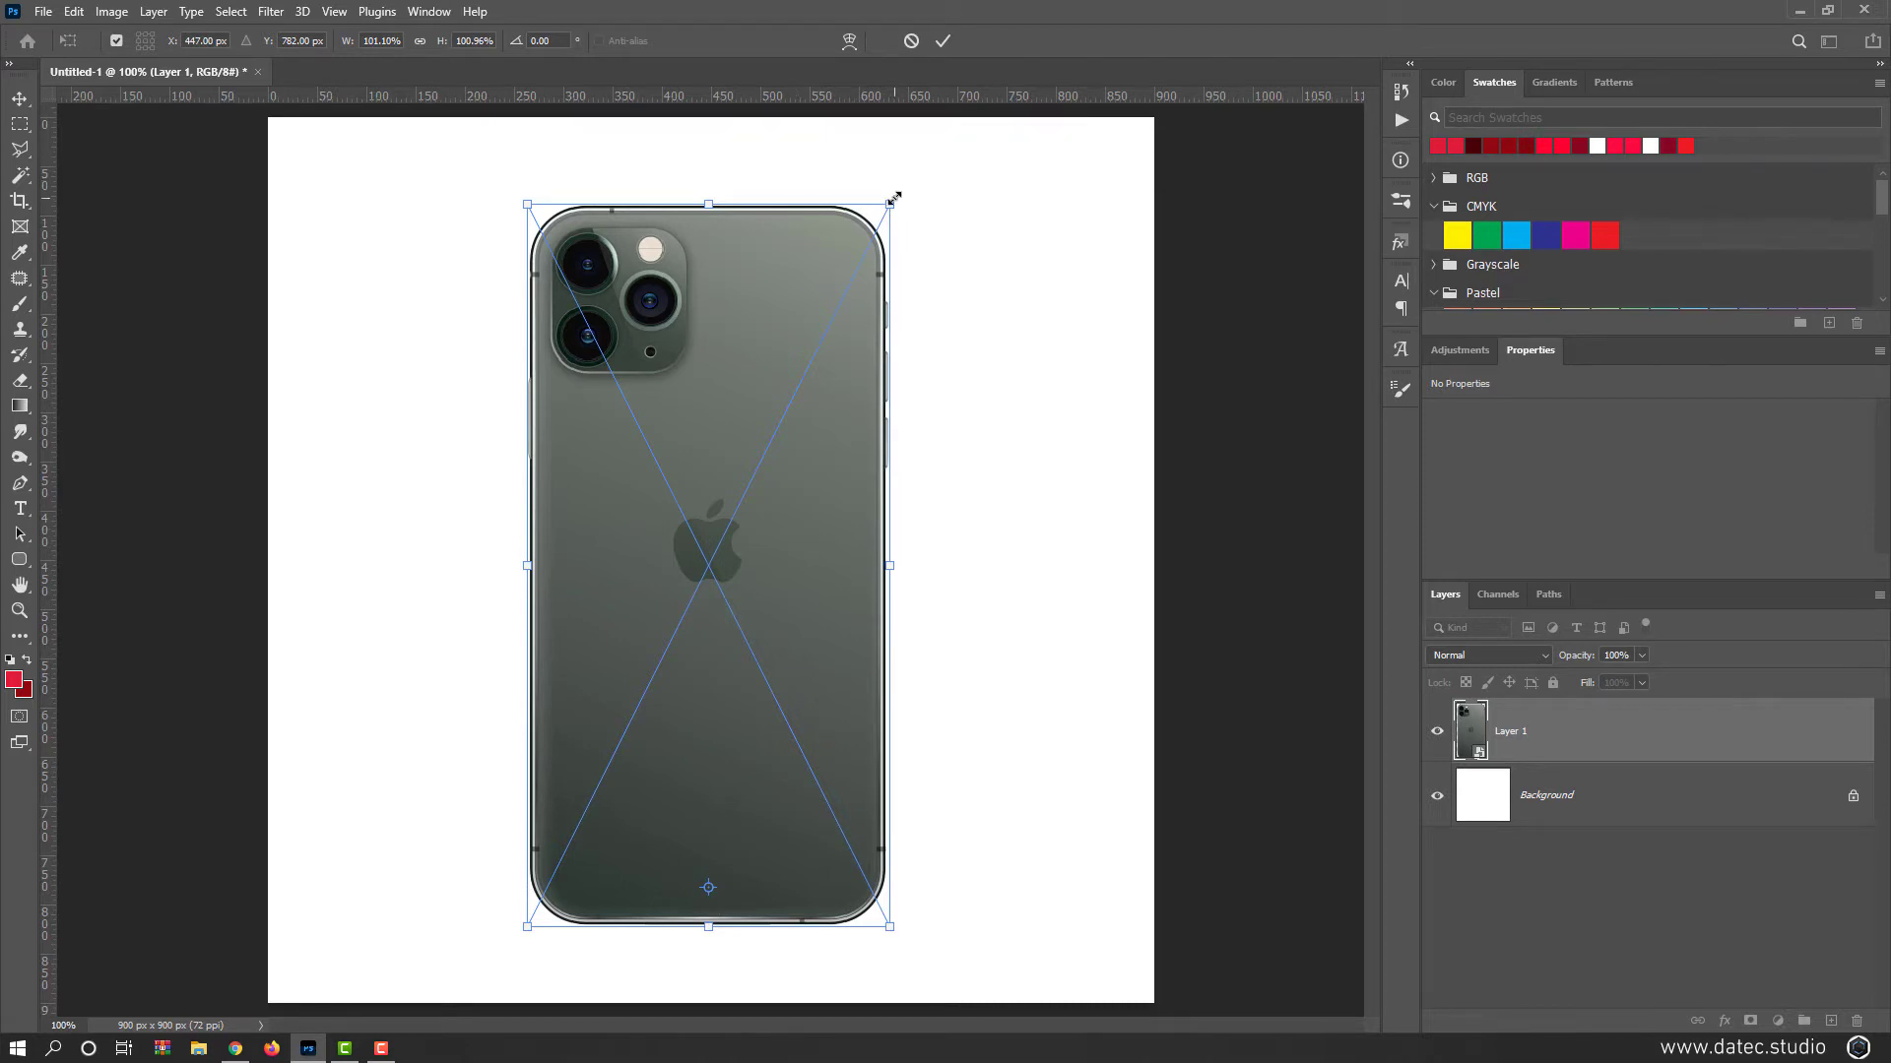
left_click_drag(893, 199, 882, 275)
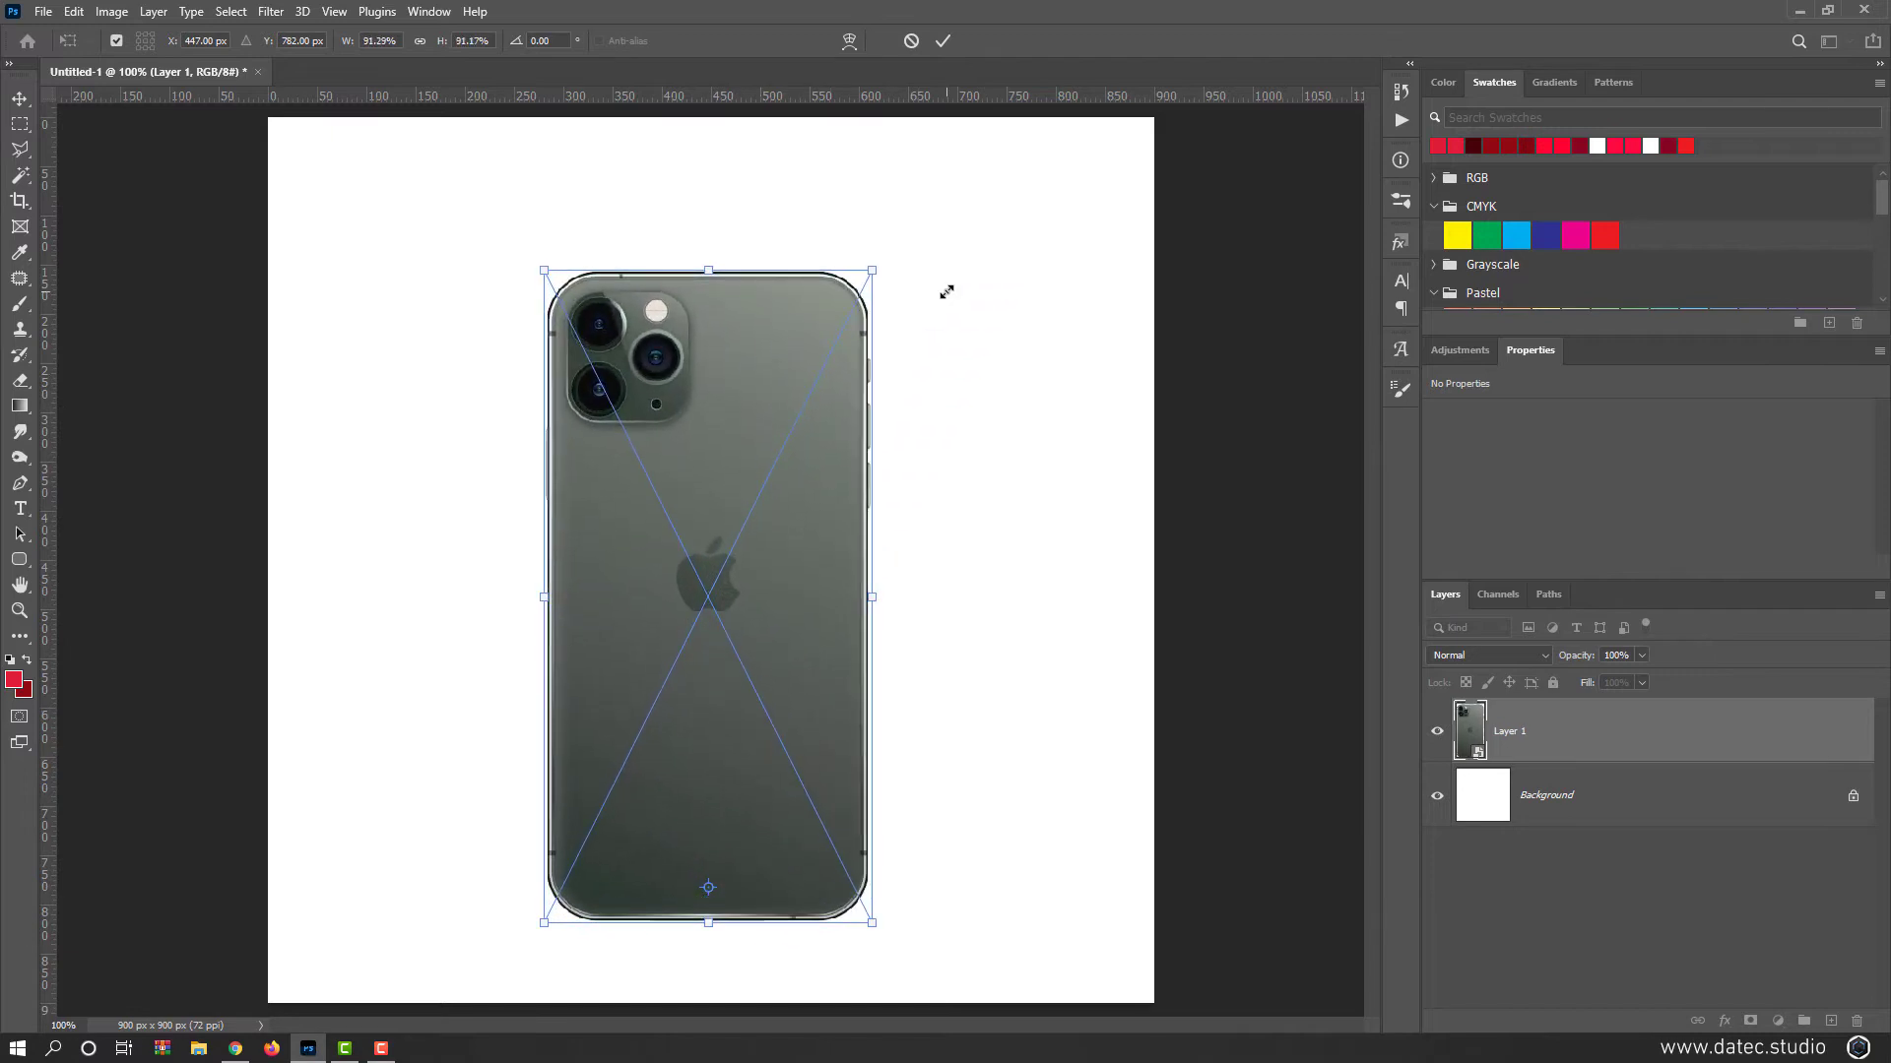
left_click(706, 598, "alt")
left_click(711, 597, "alt")
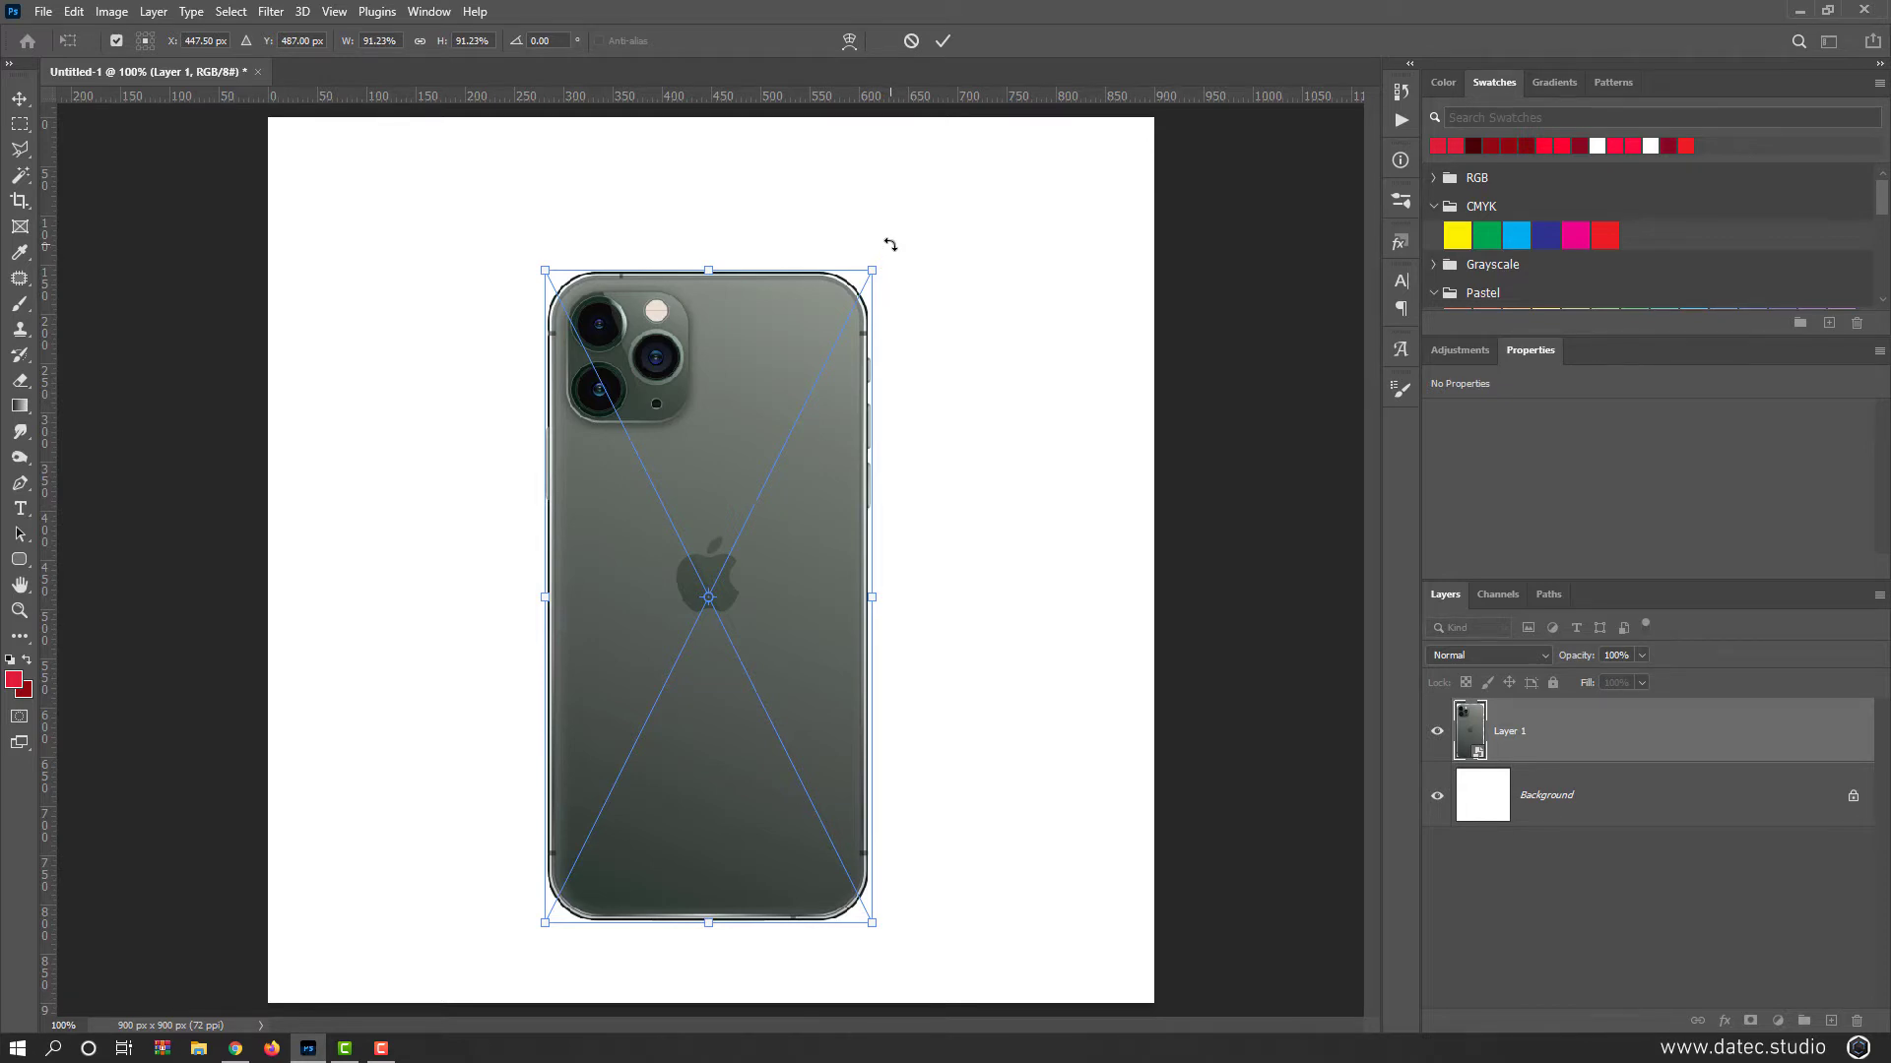
Step: Try rotating the phone around its centre and around a reference point at its bottom edge, and reset the point to the centre
mouse_move(891, 244)
left_mouse_down()
mouse_move(1015, 418)
mouse_move(735, 190)
mouse_move(881, 267)
left_mouse_up()
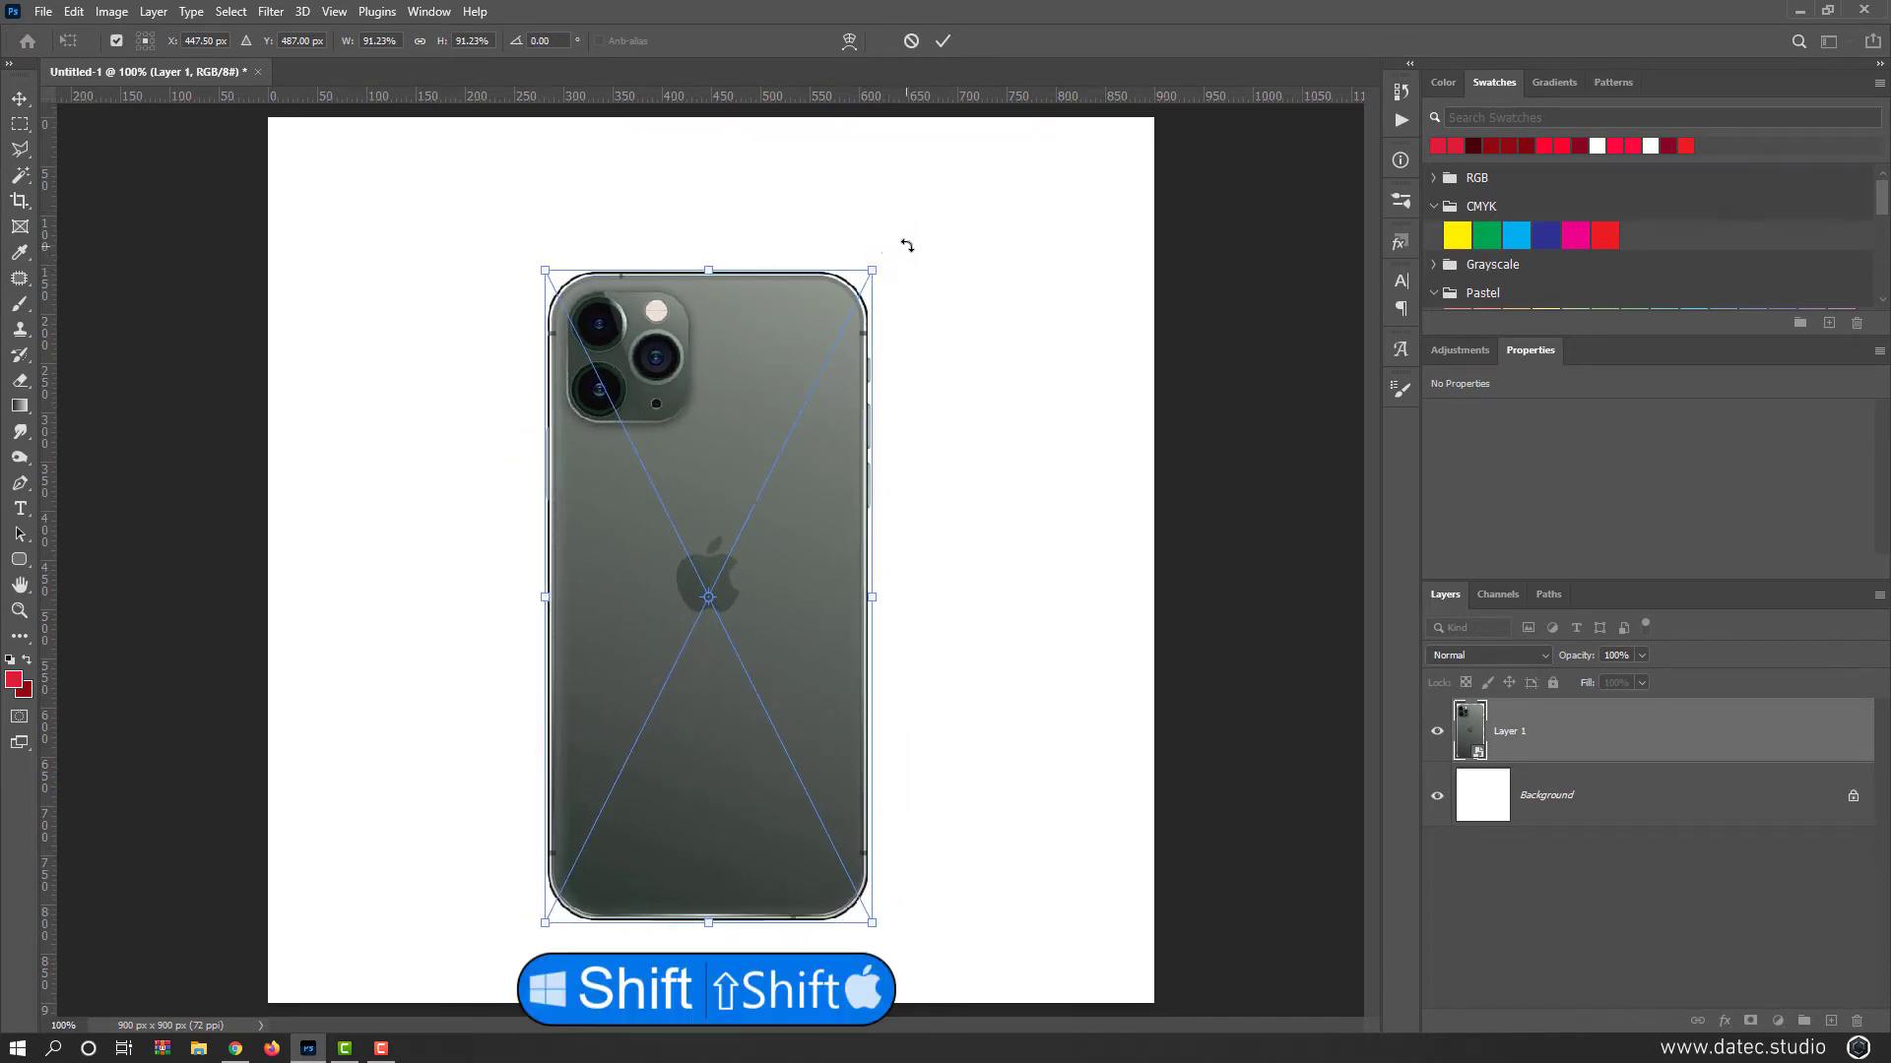
left_click_drag(906, 243, 833, 323)
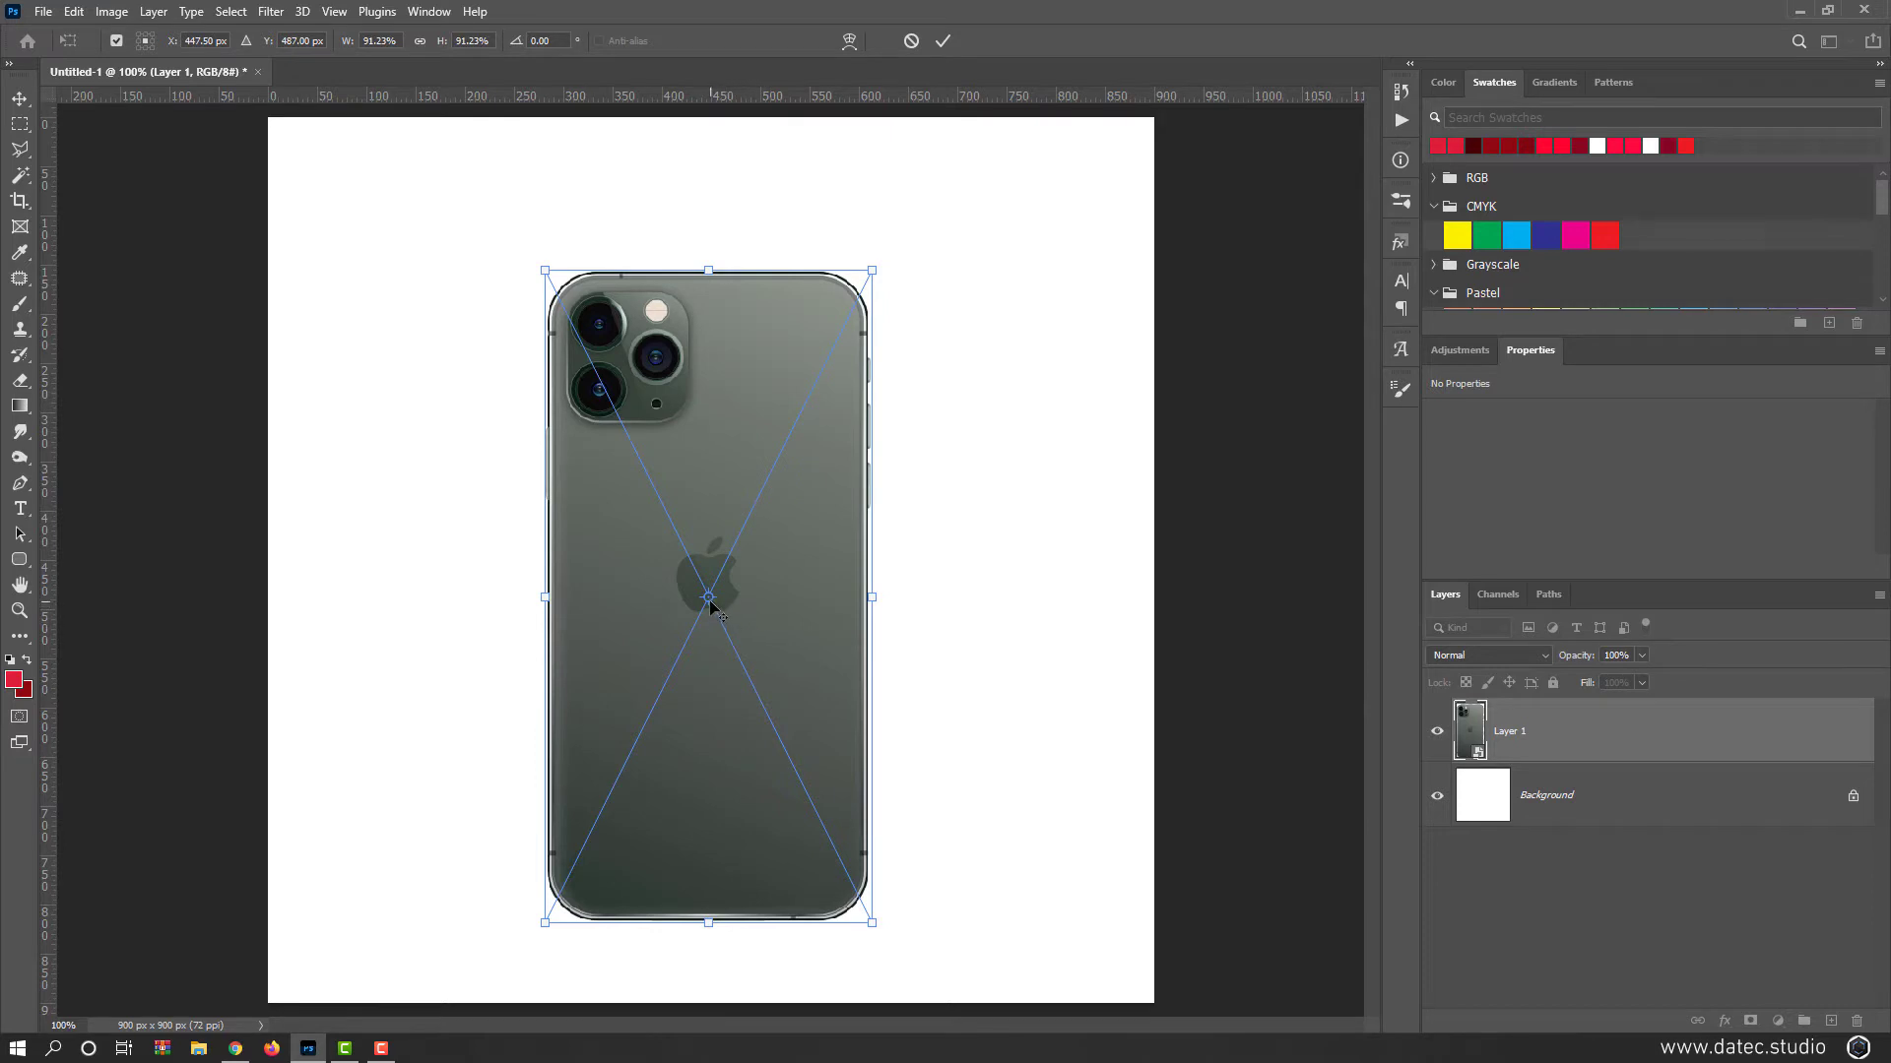
left_click_drag(709, 601, 701, 920)
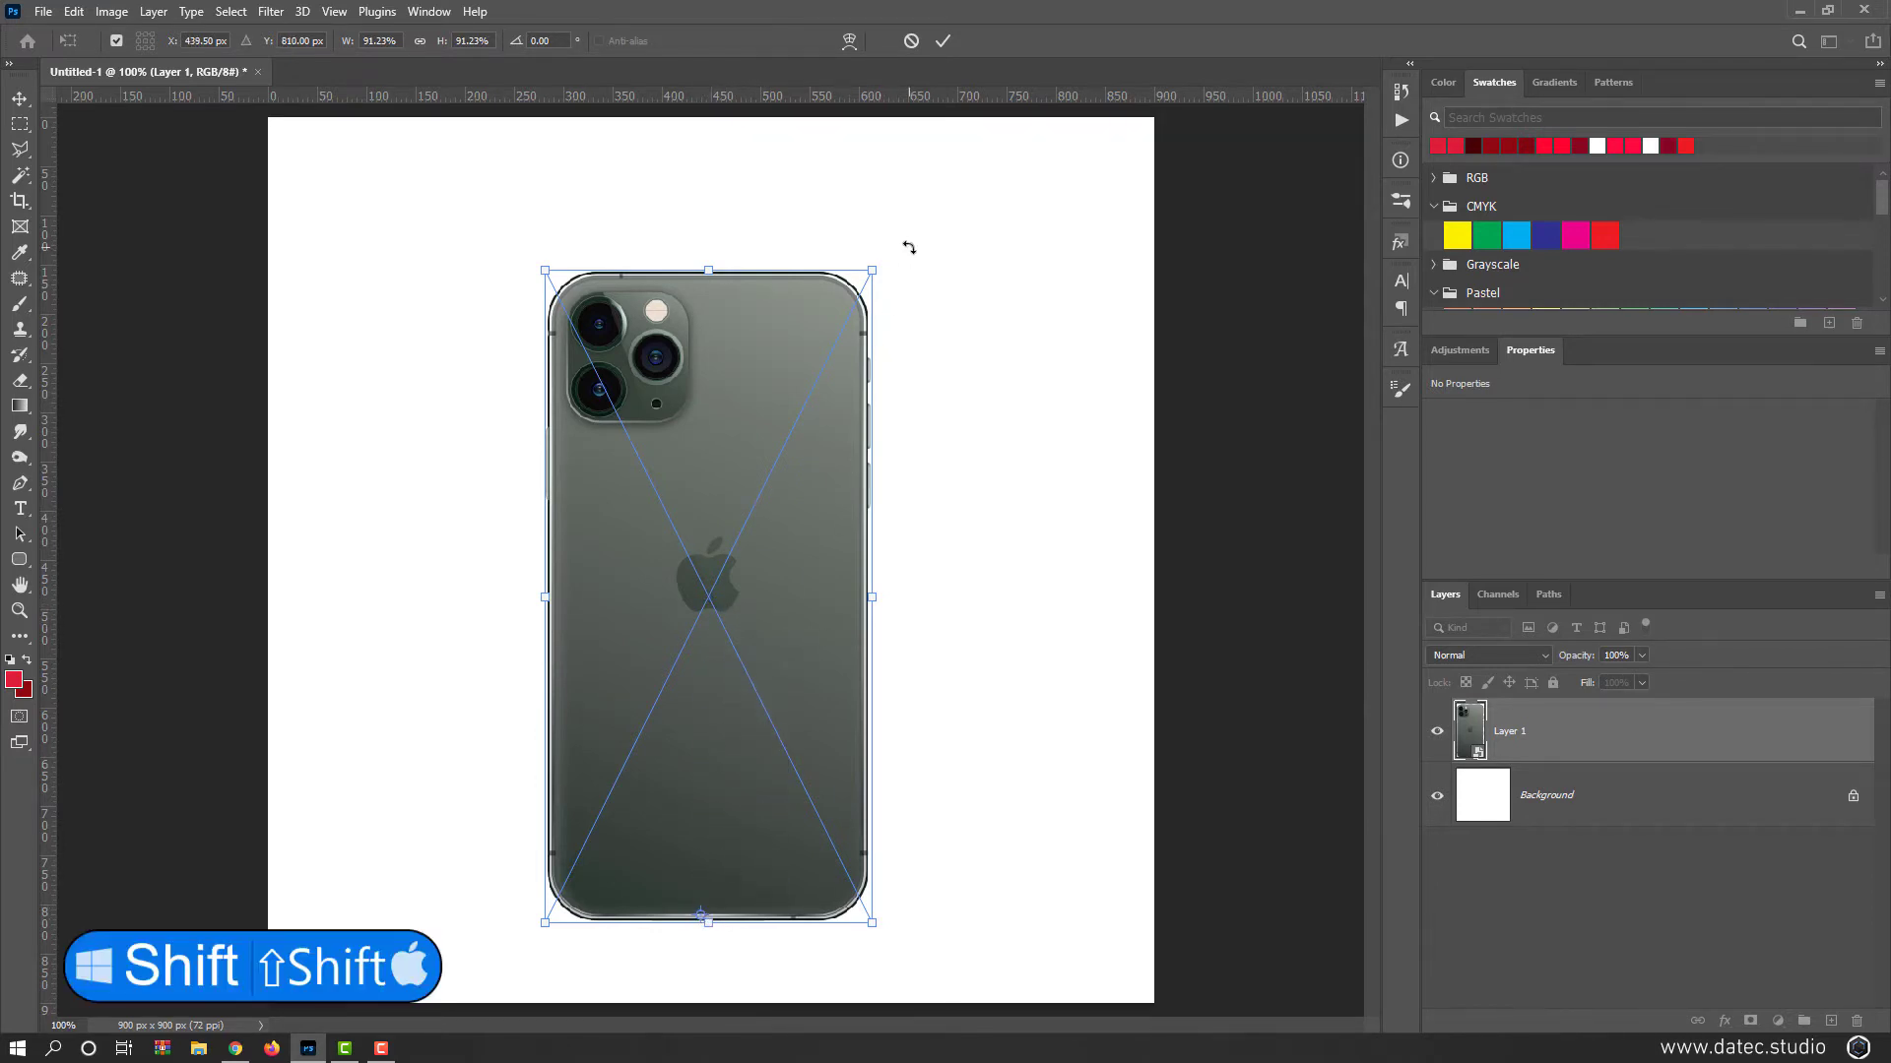
left_click_drag(908, 248, 851, 374)
left_click(142, 41)
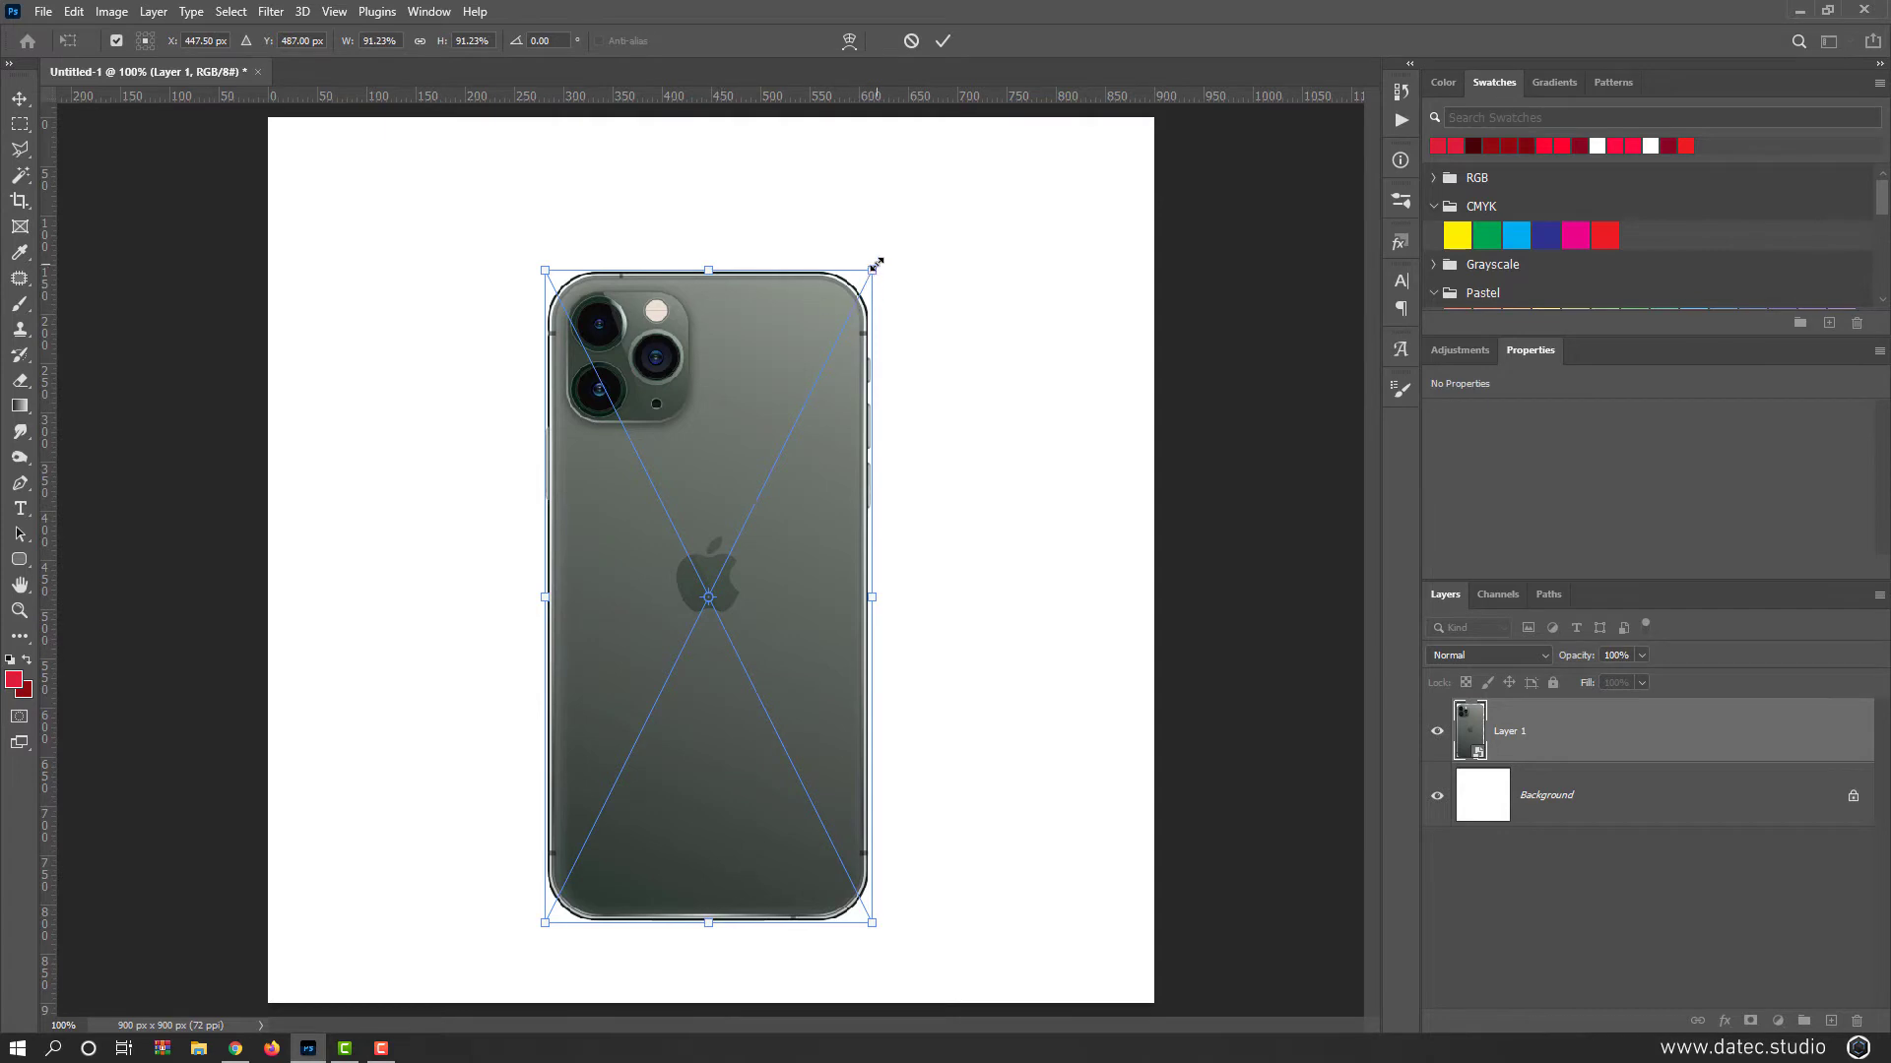
Step: Try scaling the phone, then stretching its width around the centre and a reference point at its left edge, and undo the stretching
left_click_drag(875, 264, 862, 333)
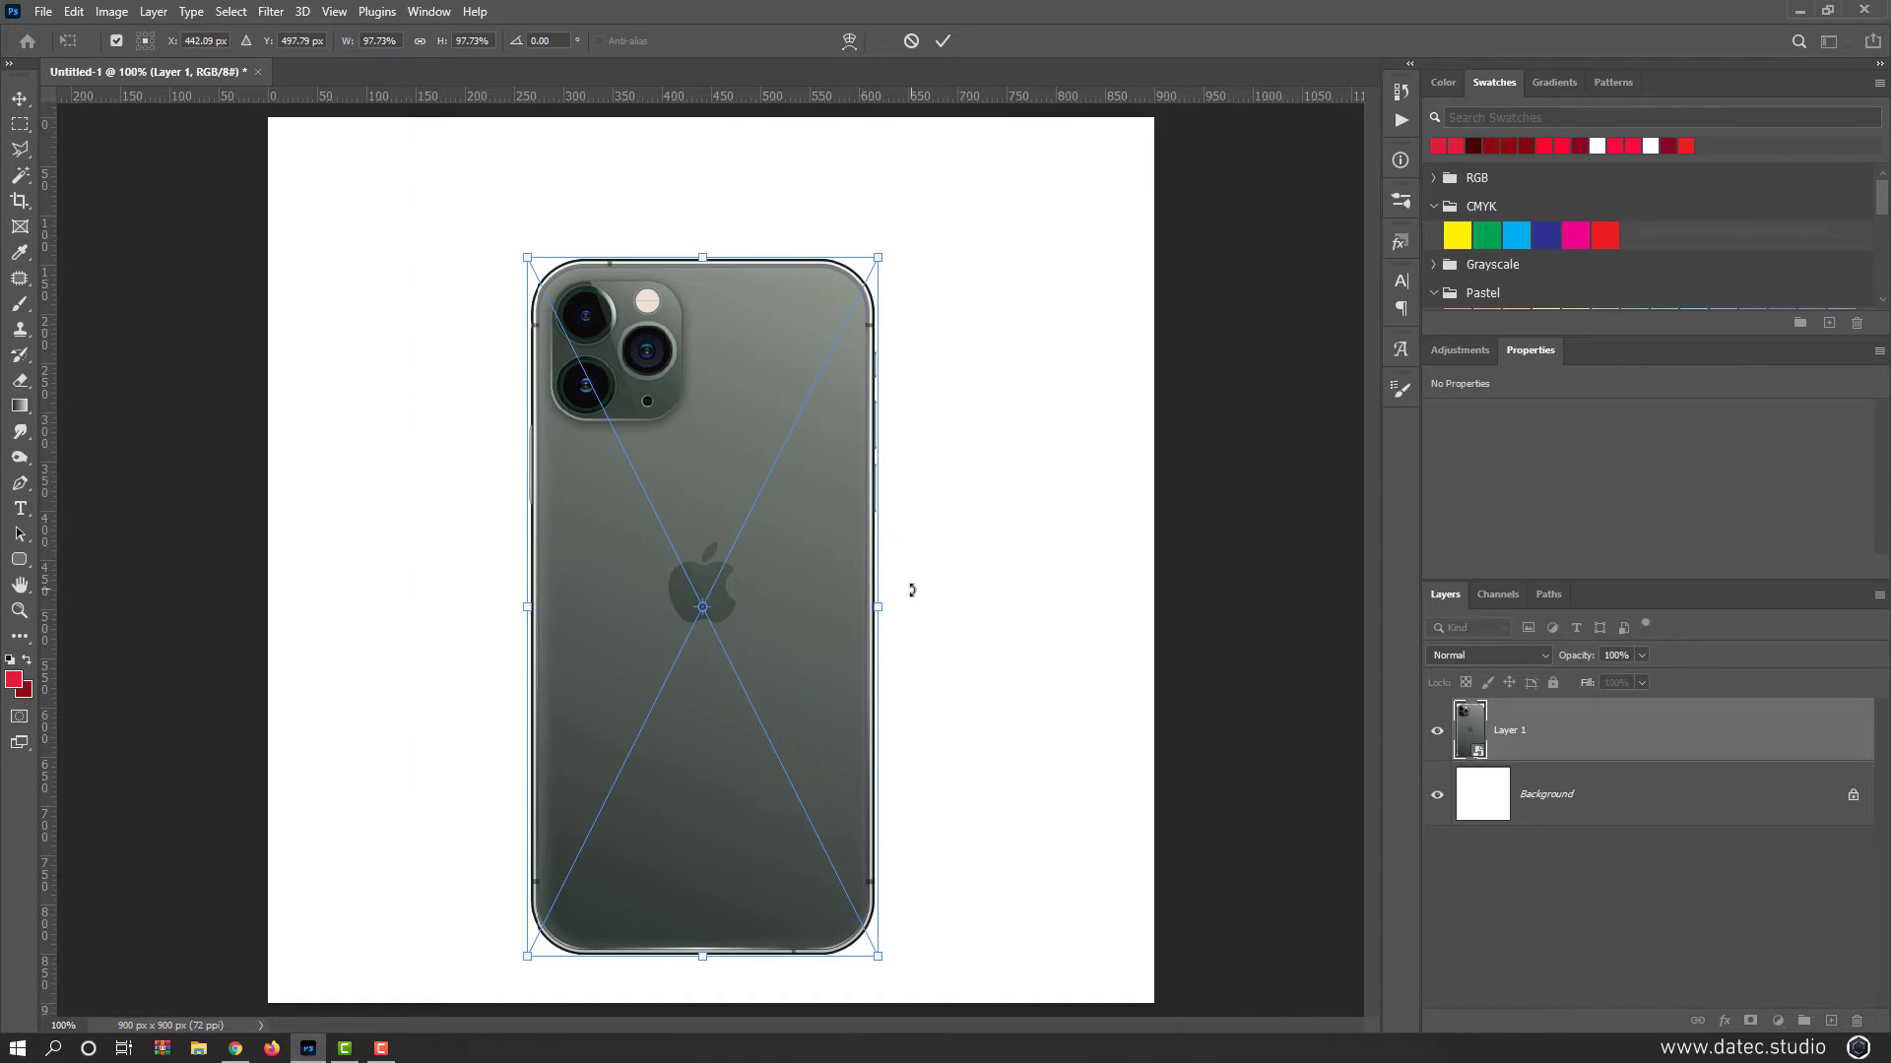
key("alt")
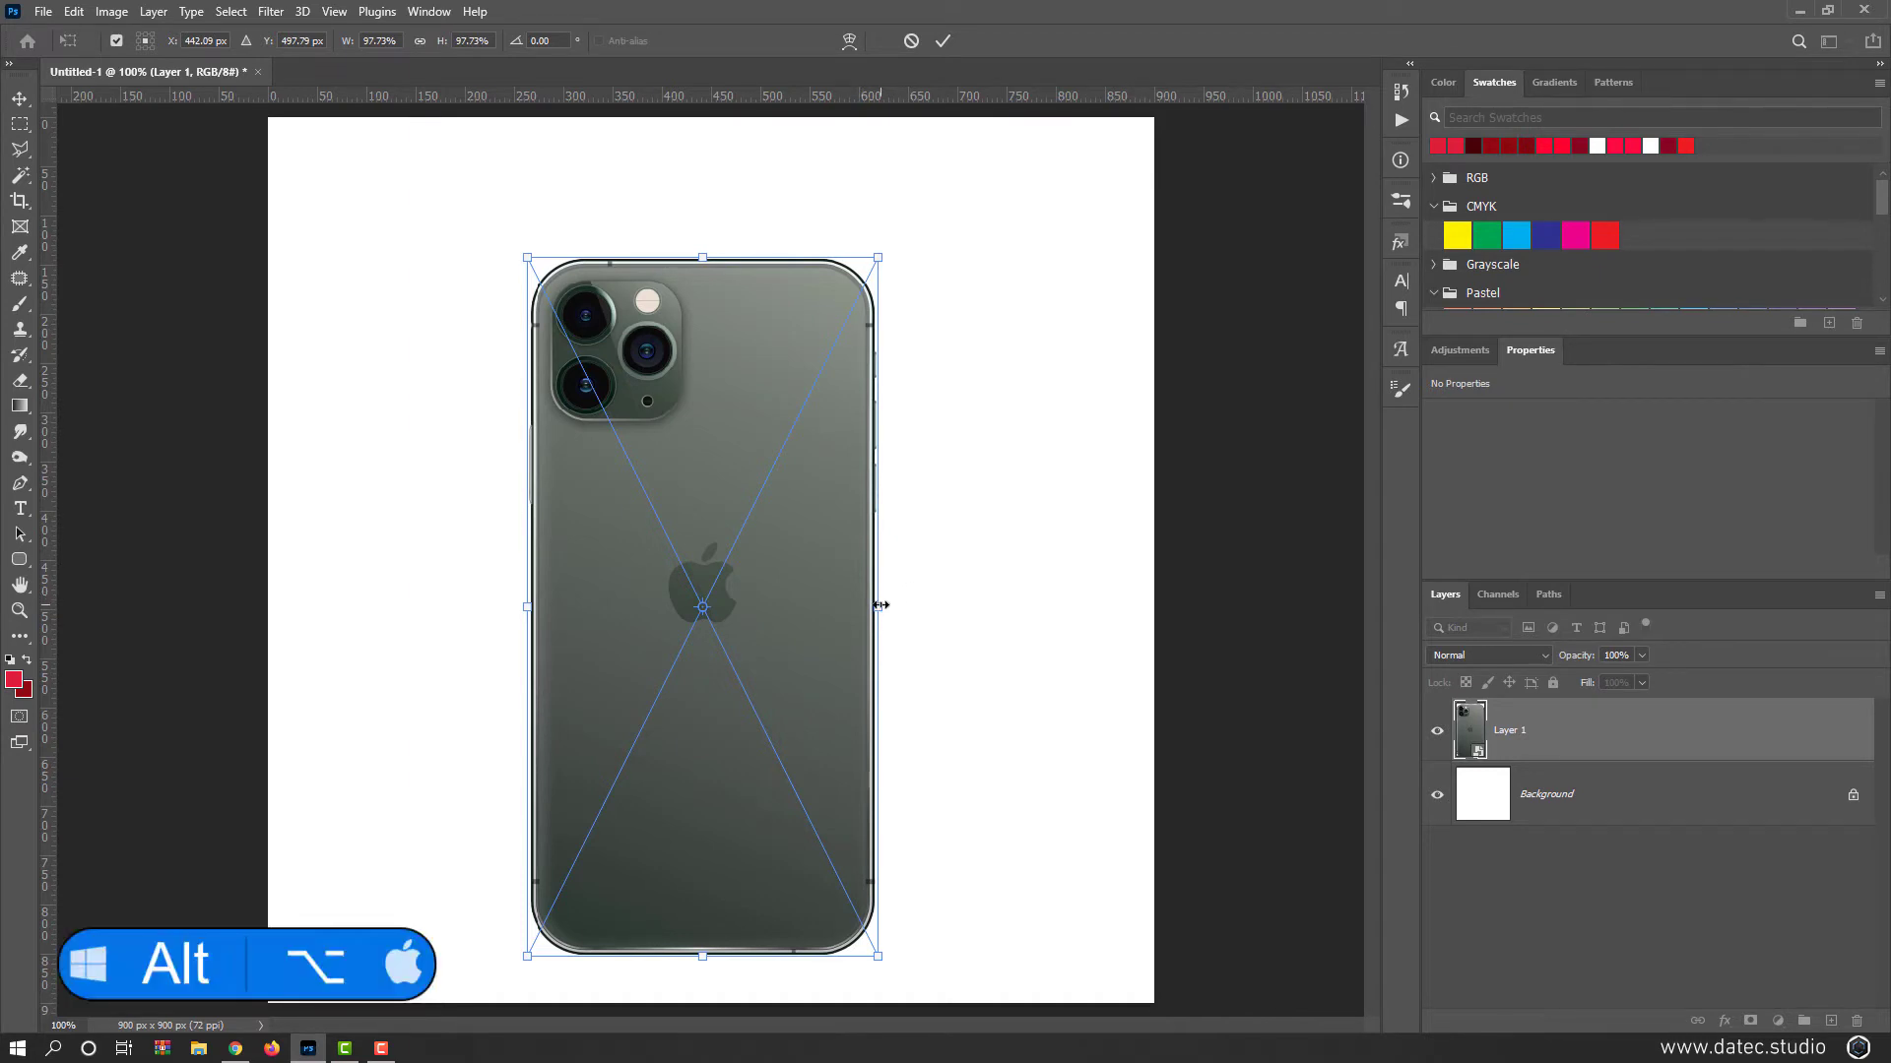
mouse_move(880, 605)
left_mouse_down()
mouse_move(710, 611)
mouse_move(888, 608)
mouse_move(872, 607)
left_mouse_up()
left_click_drag(693, 614, 557, 614)
mouse_move(869, 608)
left_mouse_down()
mouse_move(489, 625)
mouse_move(866, 607)
left_mouse_up()
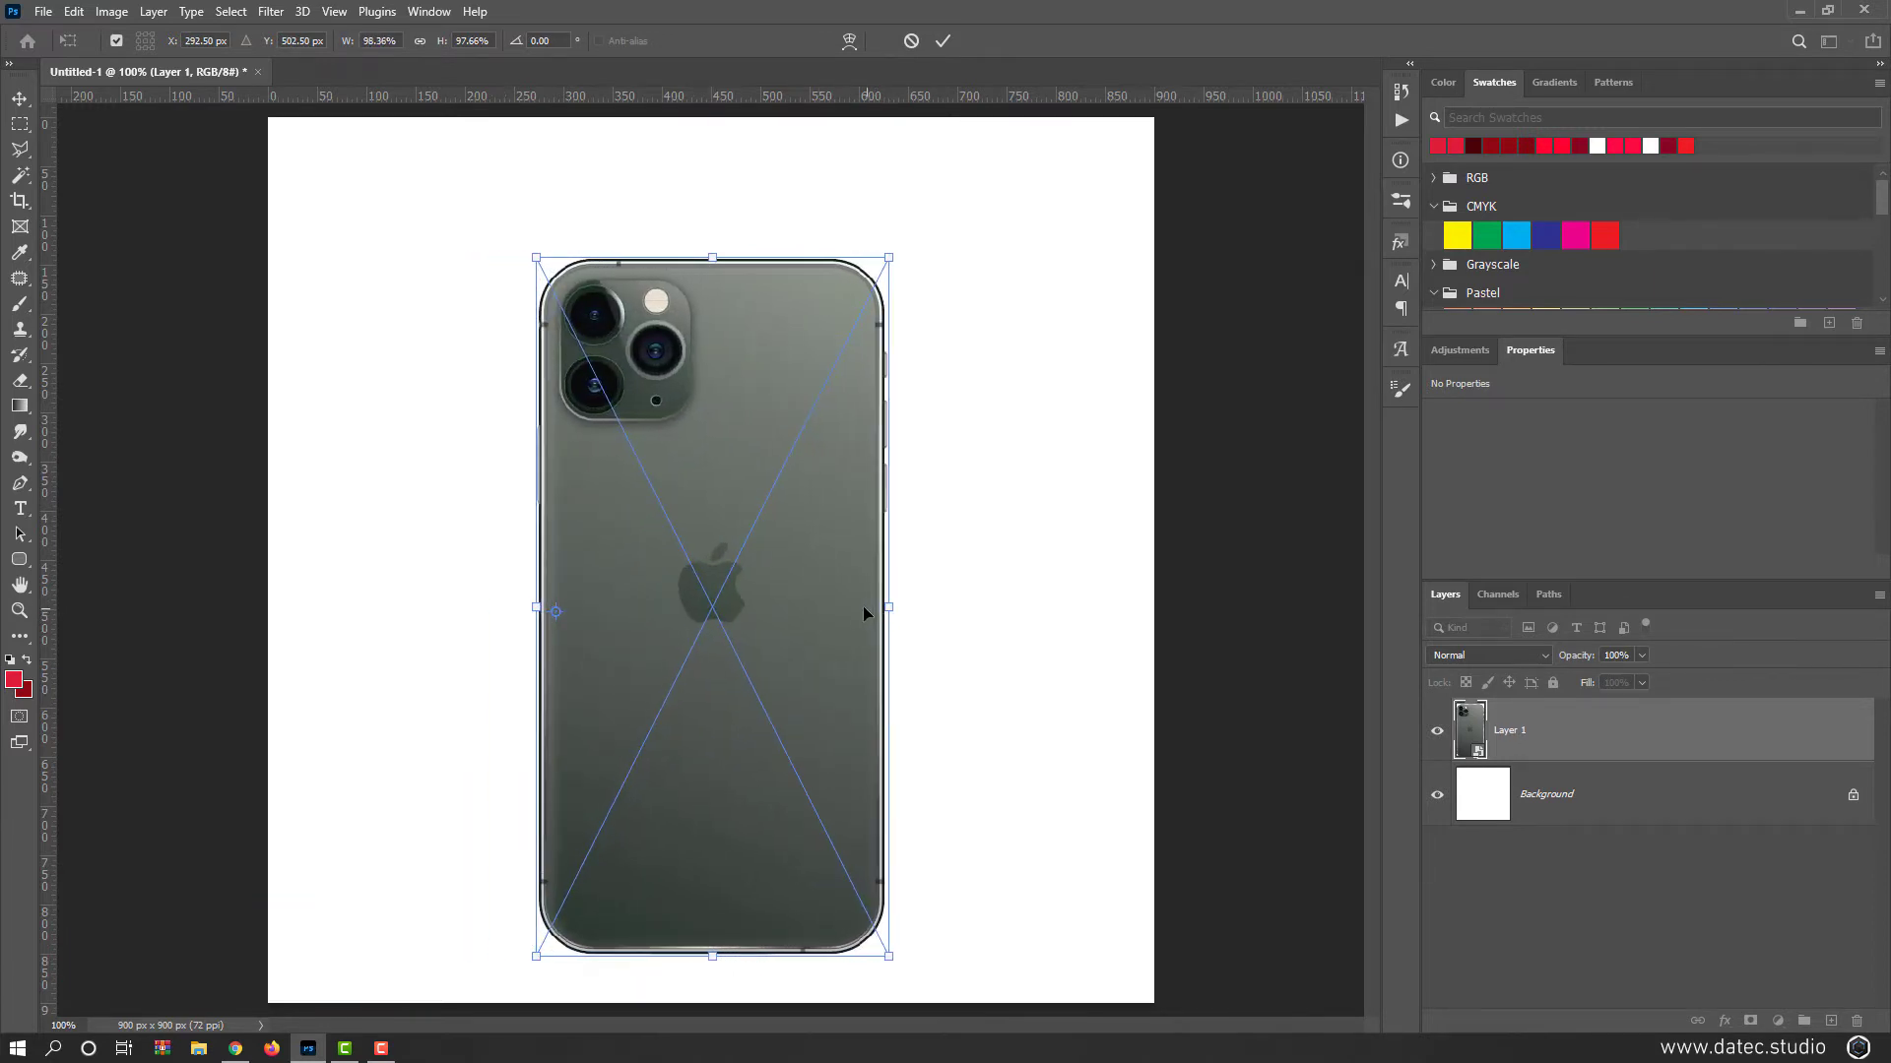
key("ctrl+z")
key("ctrl+z")
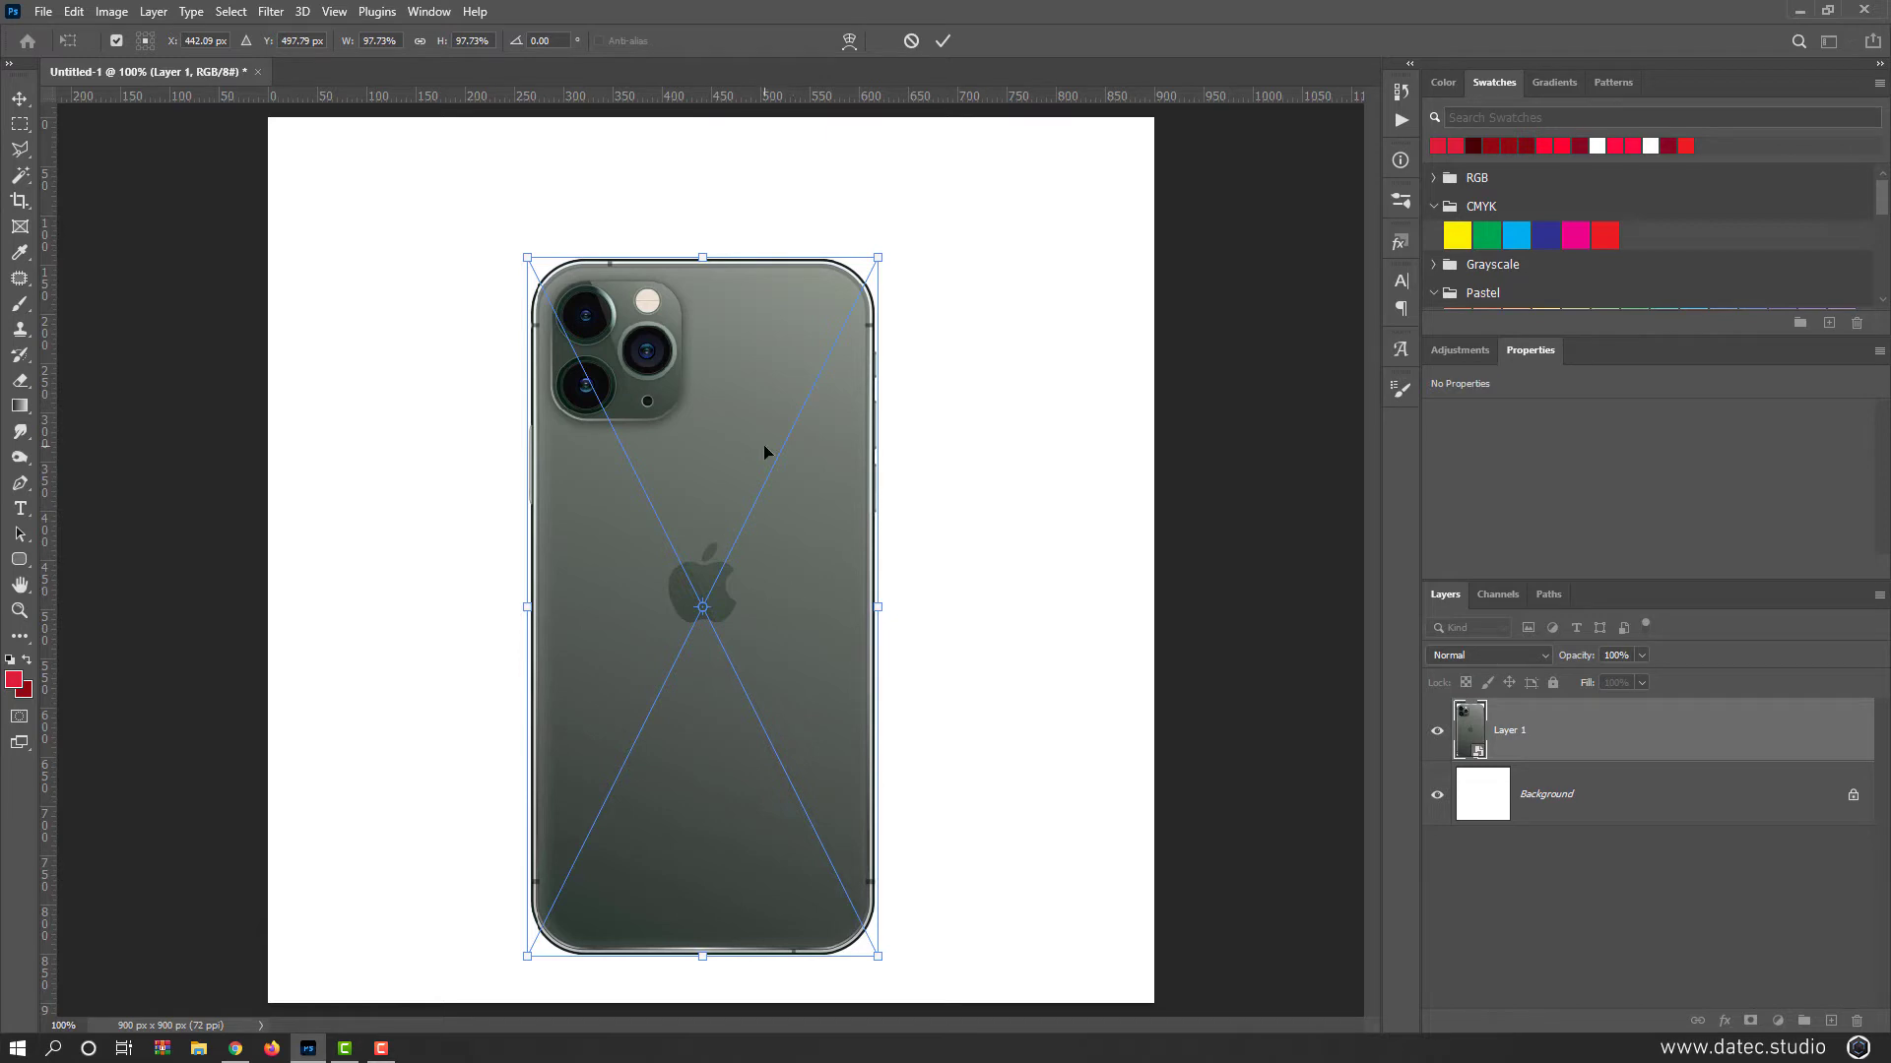
Step: Try distorting the phone freely by its upper-right and lower-left corners, and cancel the transform
key("ctrl")
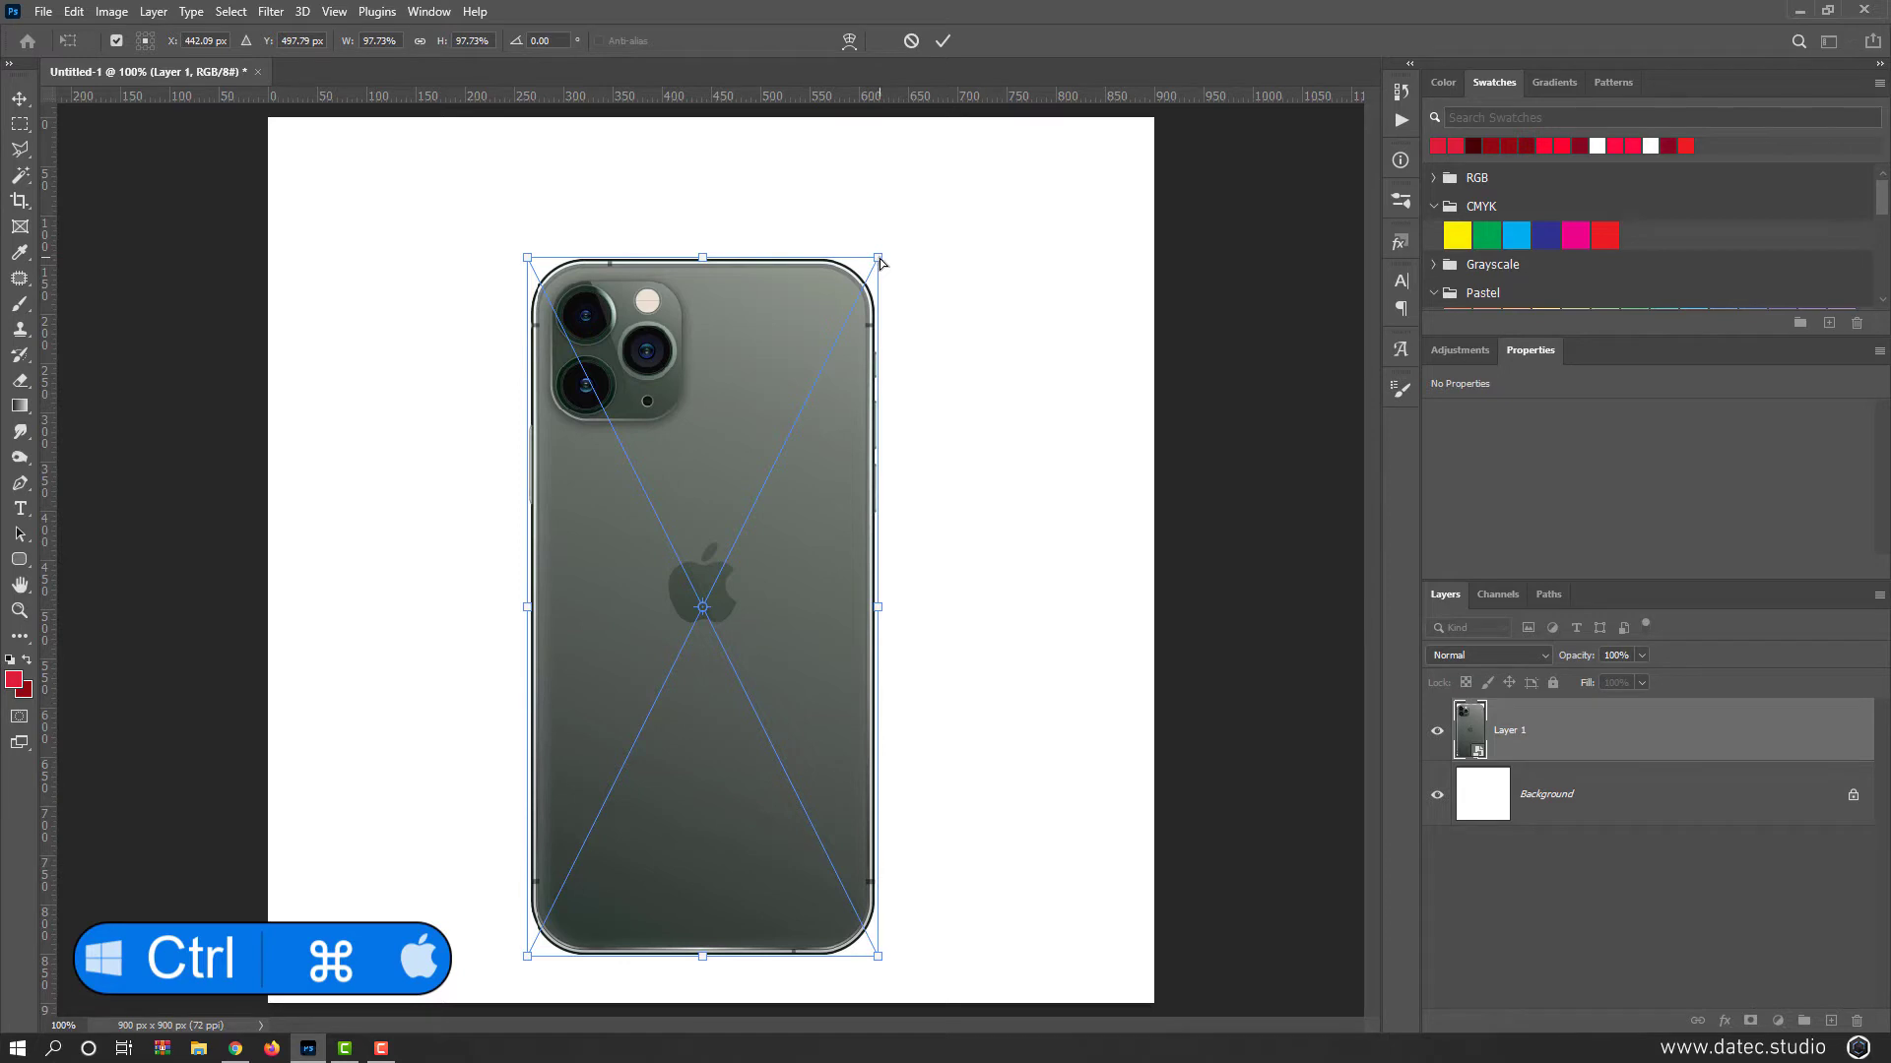
mouse_move(879, 262)
left_mouse_down()
mouse_move(691, 474)
mouse_move(705, 485)
mouse_move(801, 428)
mouse_move(901, 307)
mouse_move(778, 242)
mouse_move(945, 305)
mouse_move(744, 266)
mouse_move(822, 300)
mouse_move(861, 292)
left_mouse_up()
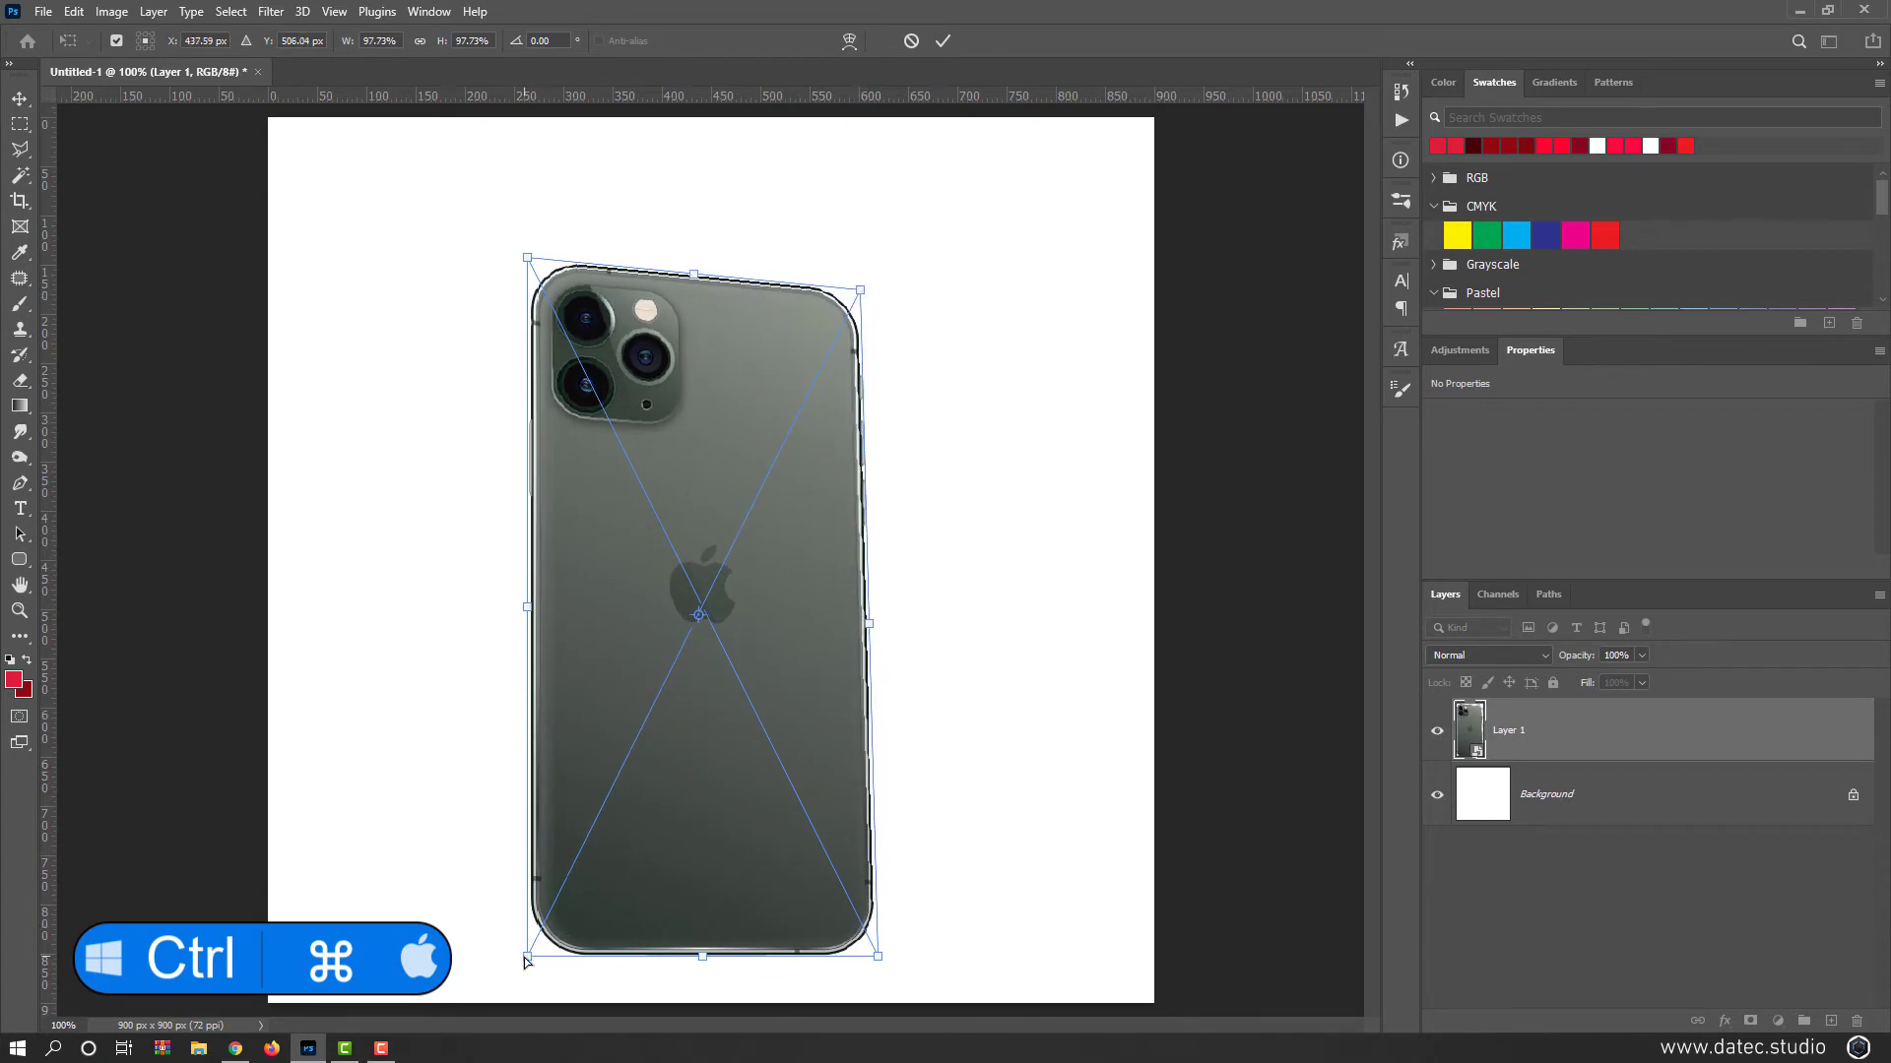
left_click_drag(526, 957, 497, 887)
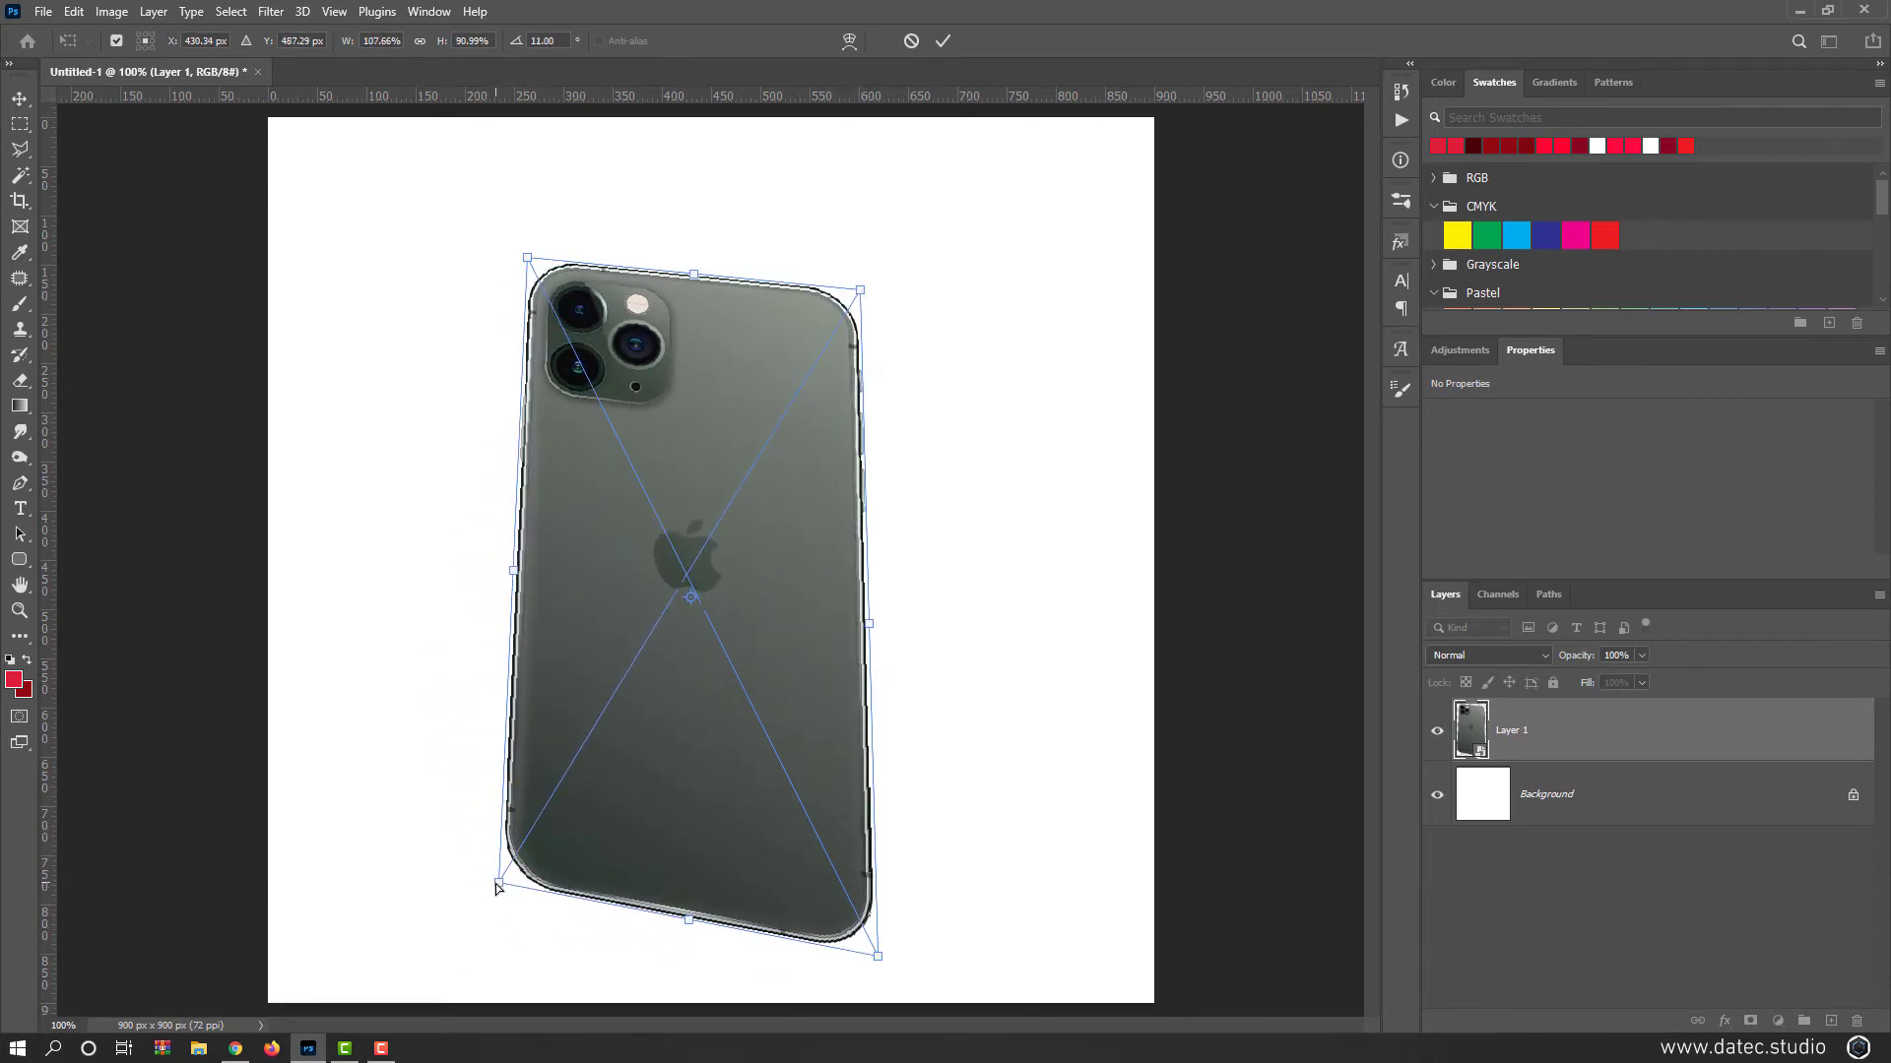
left_click(911, 44)
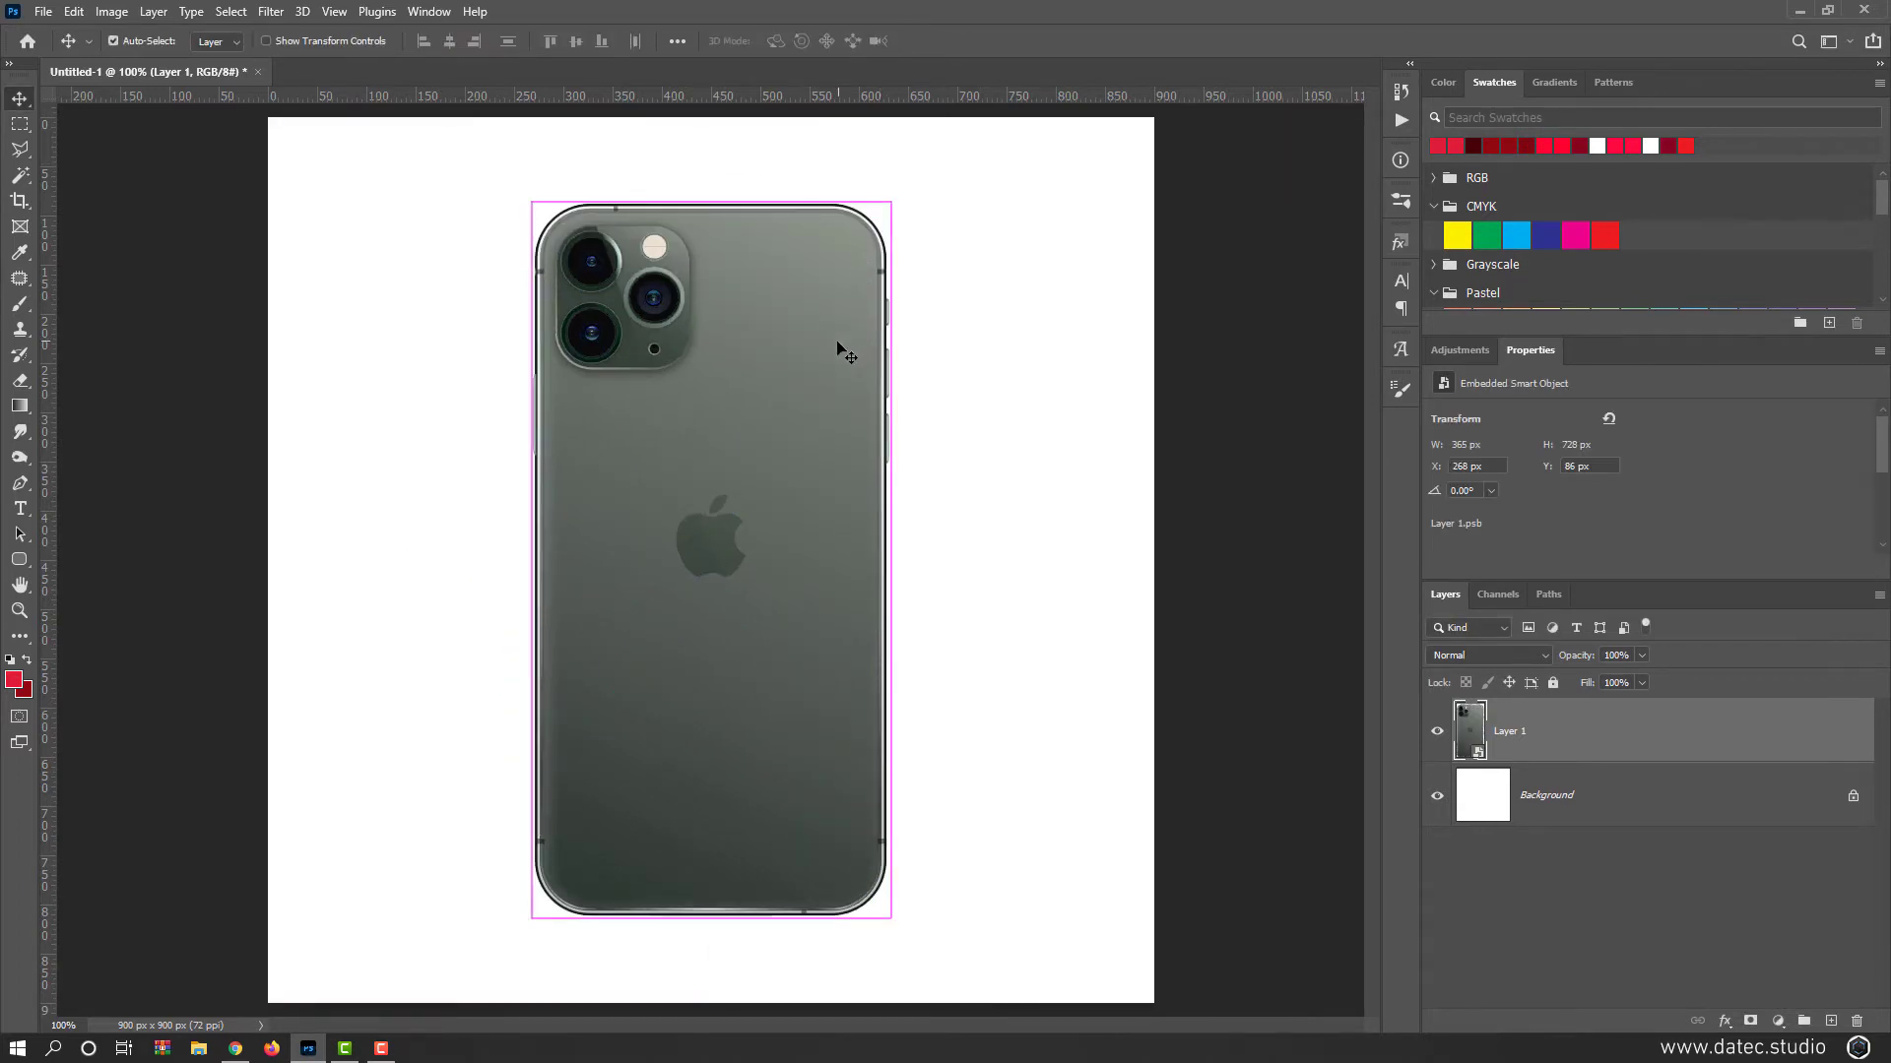
Step: Free-transform the phone again, try skewing it by a corner and by its side, top and bottom edges, and cancel the transform
key("ctrl+t")
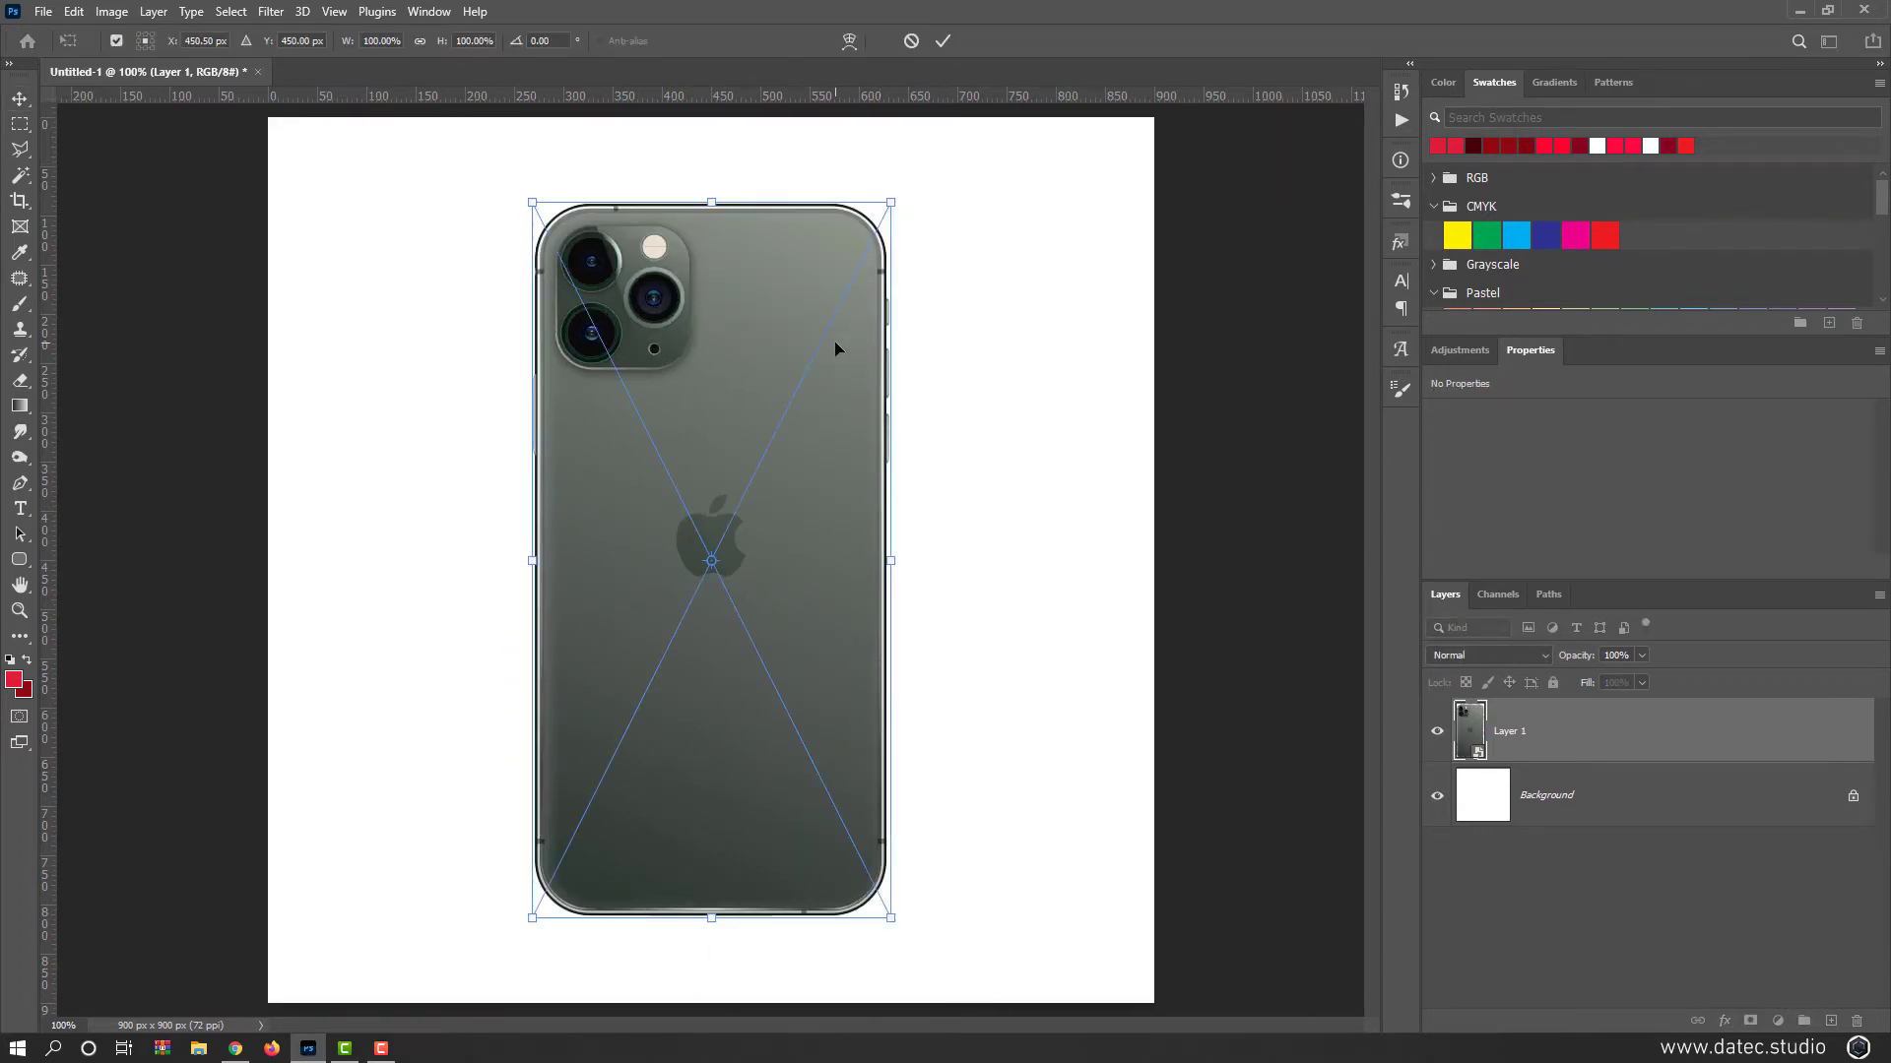
mouse_move(892, 205)
left_mouse_down()
mouse_move(840, 312)
mouse_move(830, 250)
mouse_move(829, 291)
mouse_move(830, 251)
mouse_move(870, 242)
mouse_move(867, 479)
mouse_move(871, 207)
mouse_move(696, 202)
mouse_move(891, 209)
mouse_move(753, 212)
mouse_move(892, 213)
mouse_move(901, 600)
mouse_move(898, 456)
mouse_move(826, 349)
mouse_move(650, 335)
mouse_move(748, 325)
mouse_move(872, 355)
mouse_move(886, 203)
left_mouse_up()
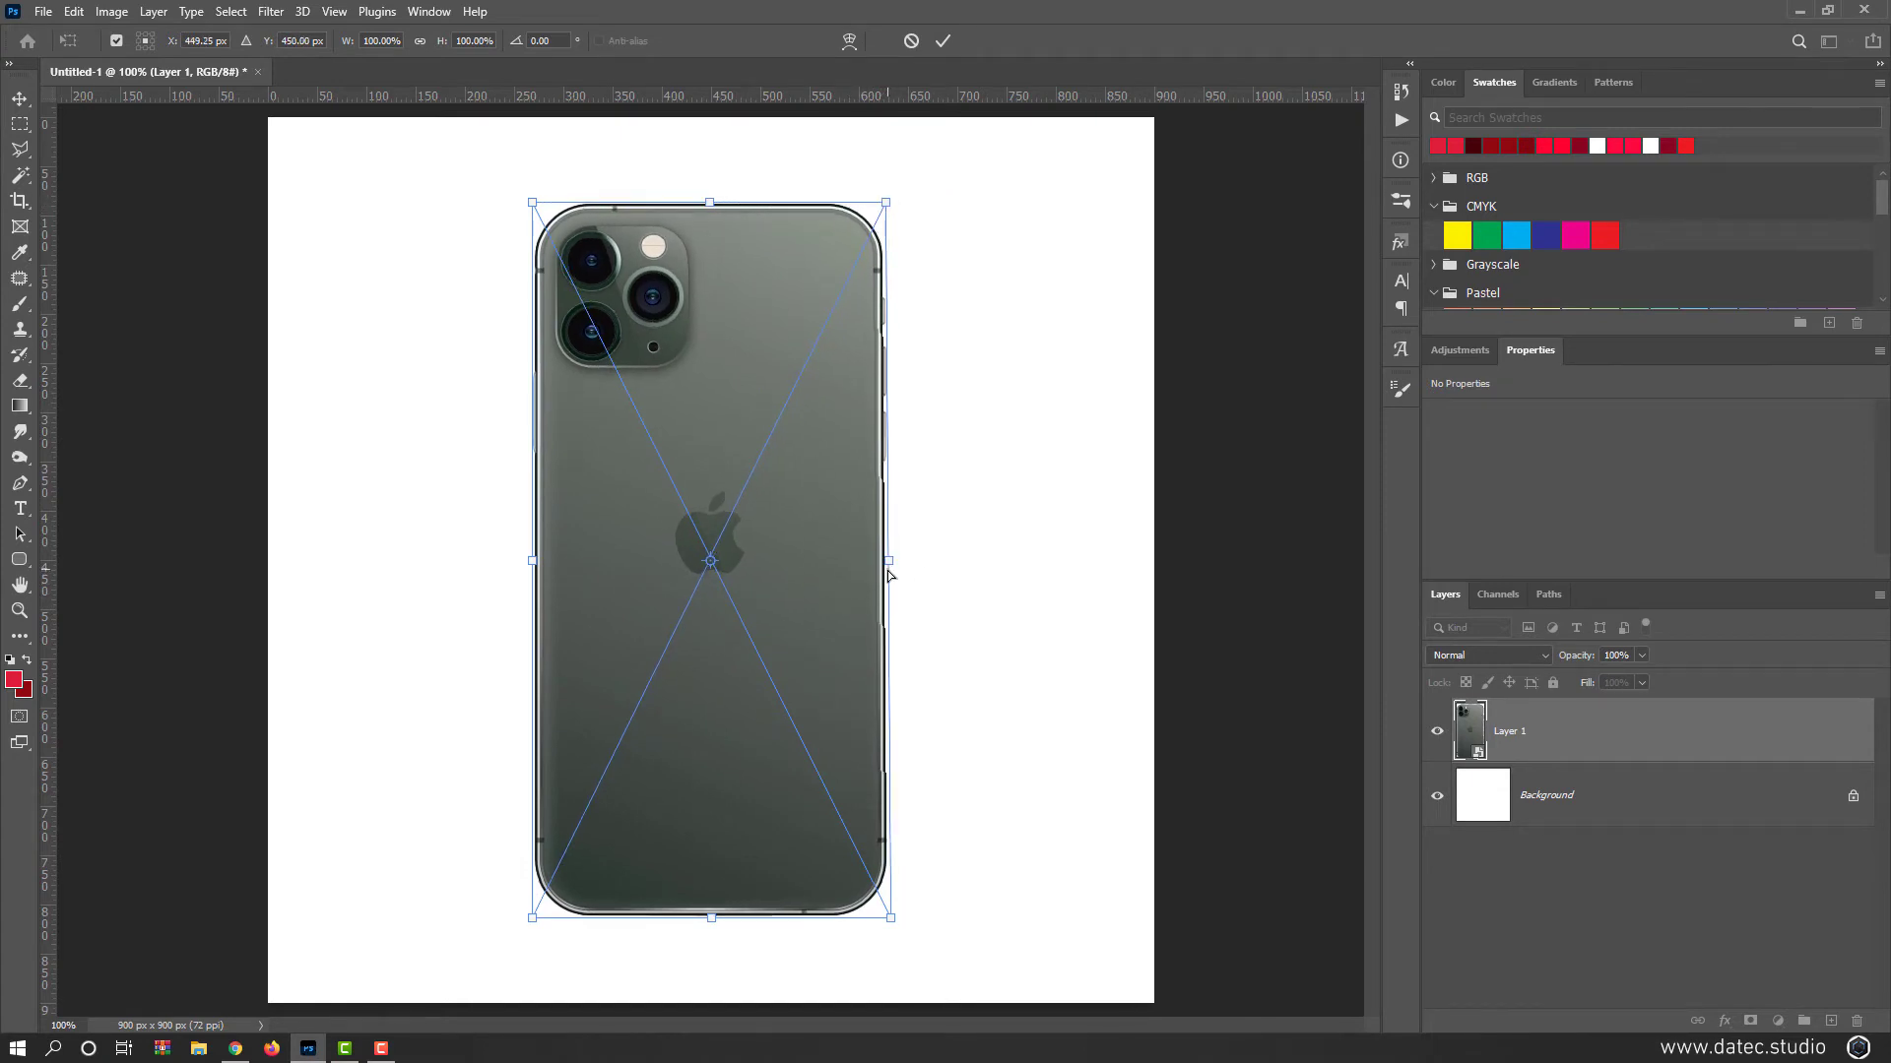
left_click_drag(890, 575, 859, 547)
key("ctrl+z")
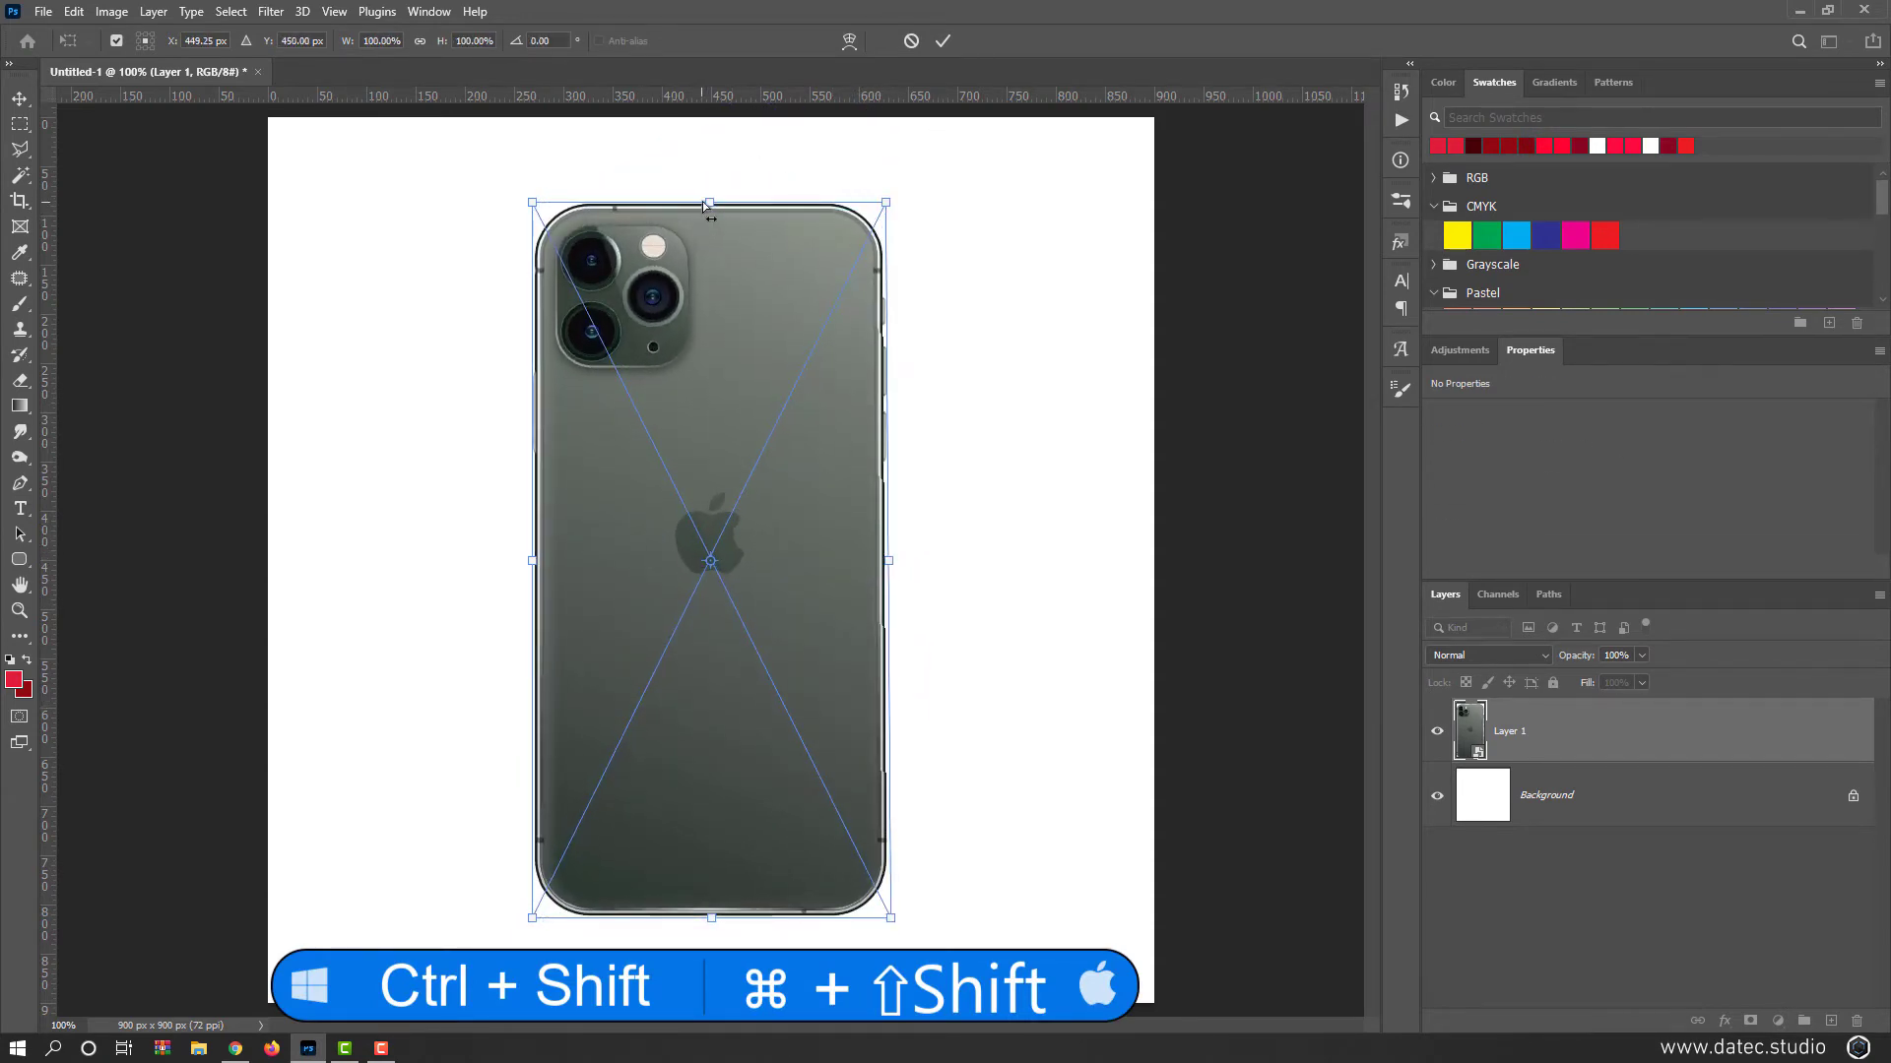
mouse_move(705, 204)
left_mouse_down()
mouse_move(831, 224)
mouse_move(574, 225)
mouse_move(862, 225)
mouse_move(624, 225)
mouse_move(695, 225)
left_mouse_up()
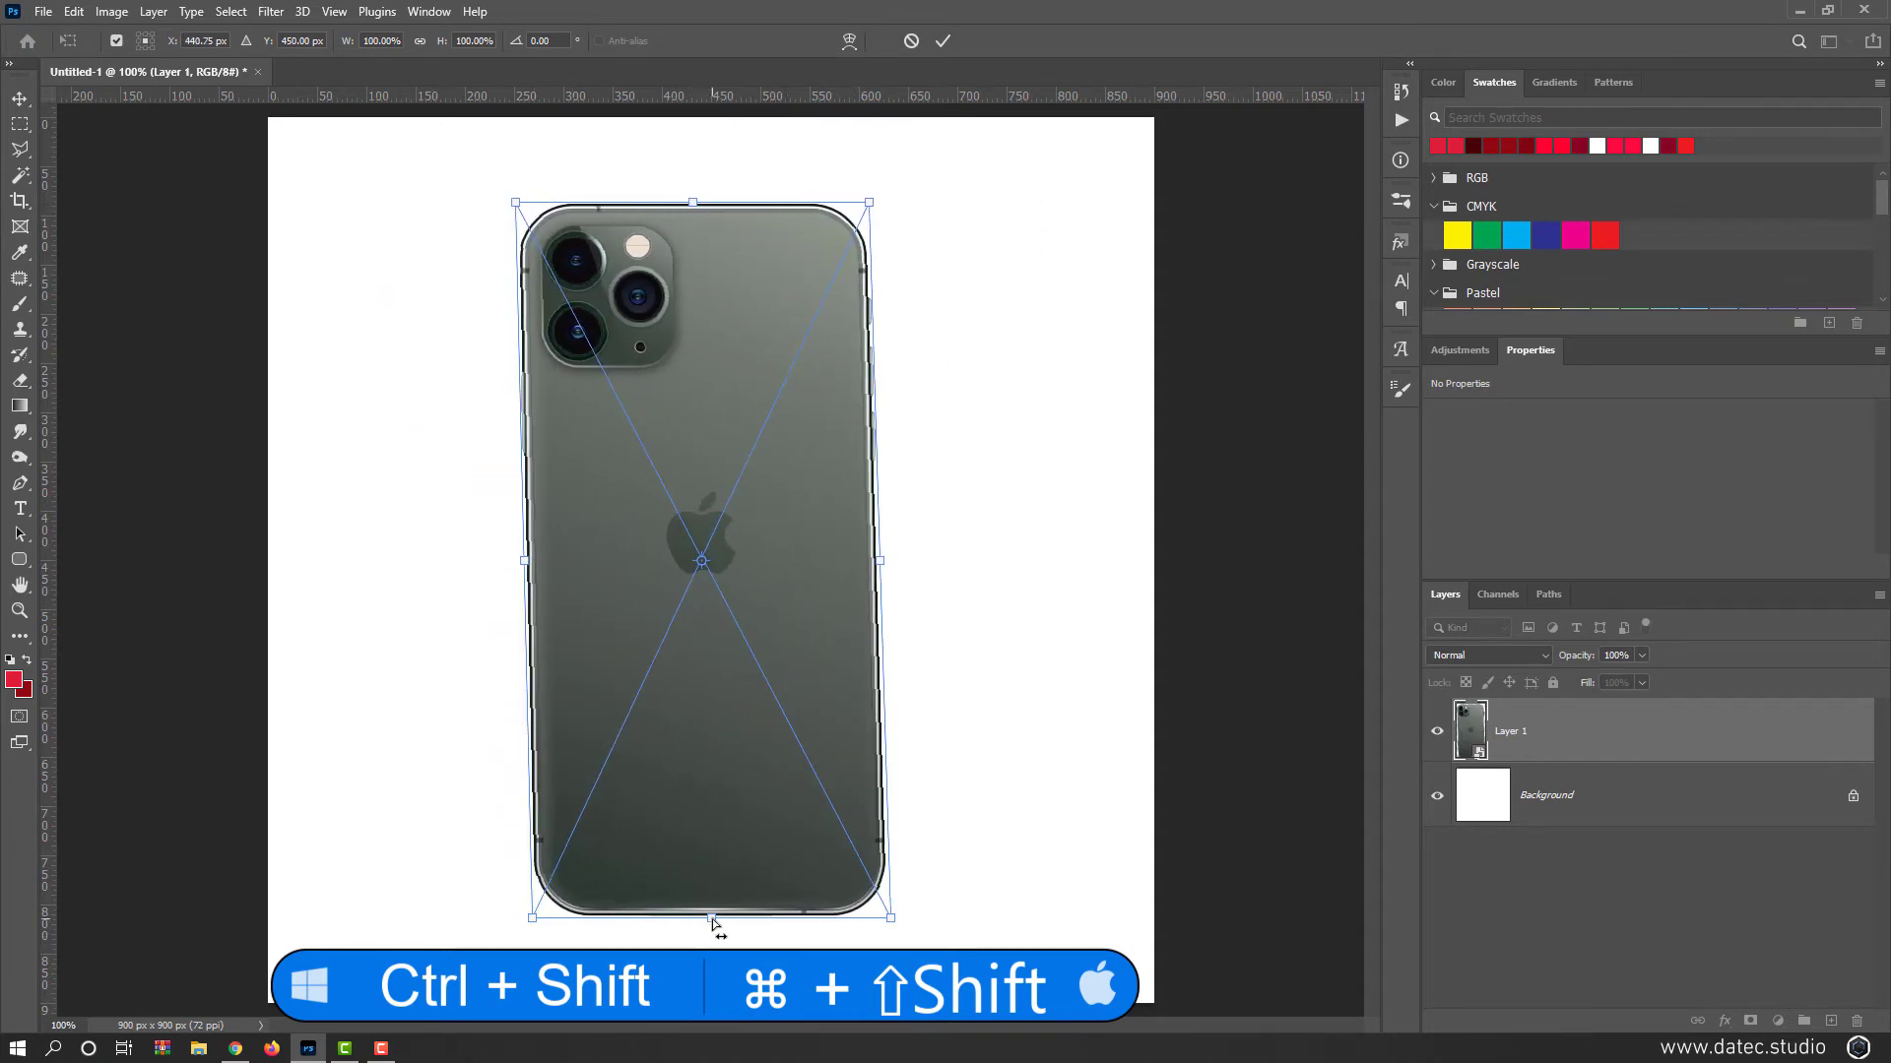
left_click_drag(712, 921, 687, 920)
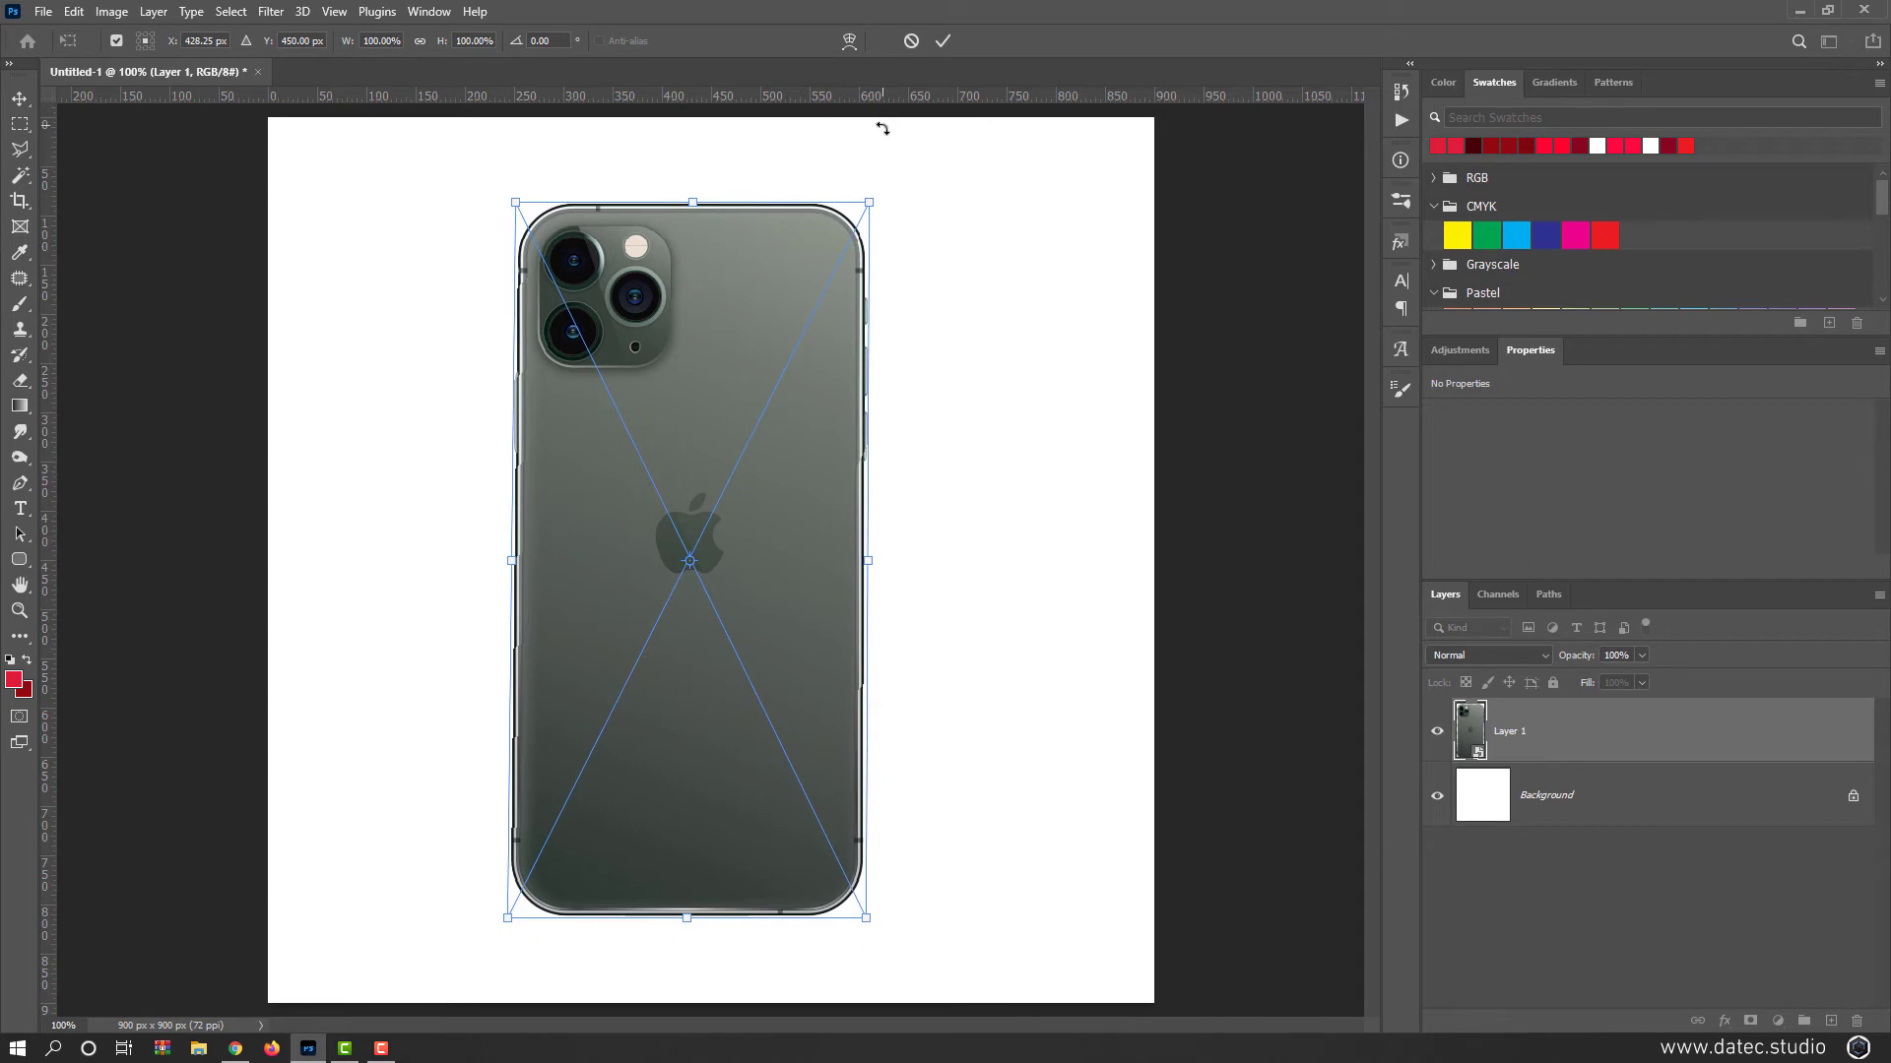
left_click(911, 40)
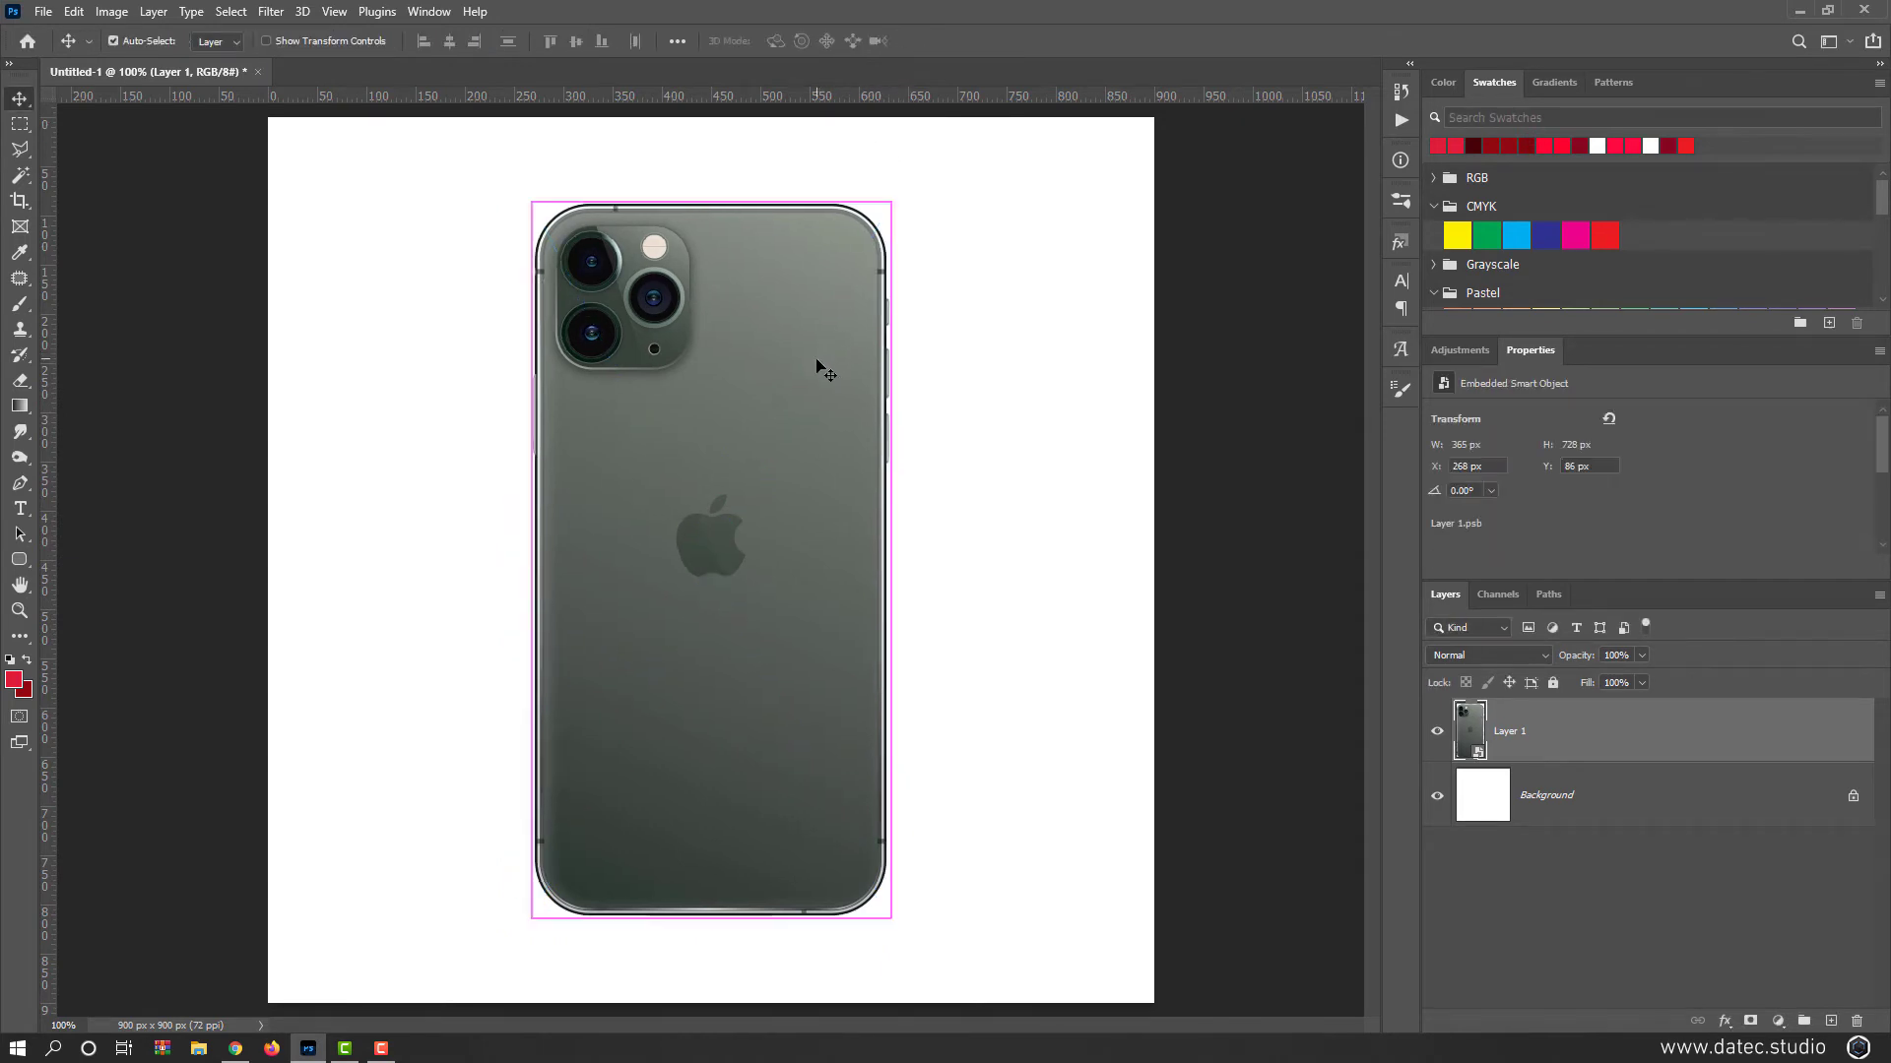
Step: Free-transform the phone, try perspective distortion from its upper-right and lower-right corners, and undo each attempt
key("ctrl+t")
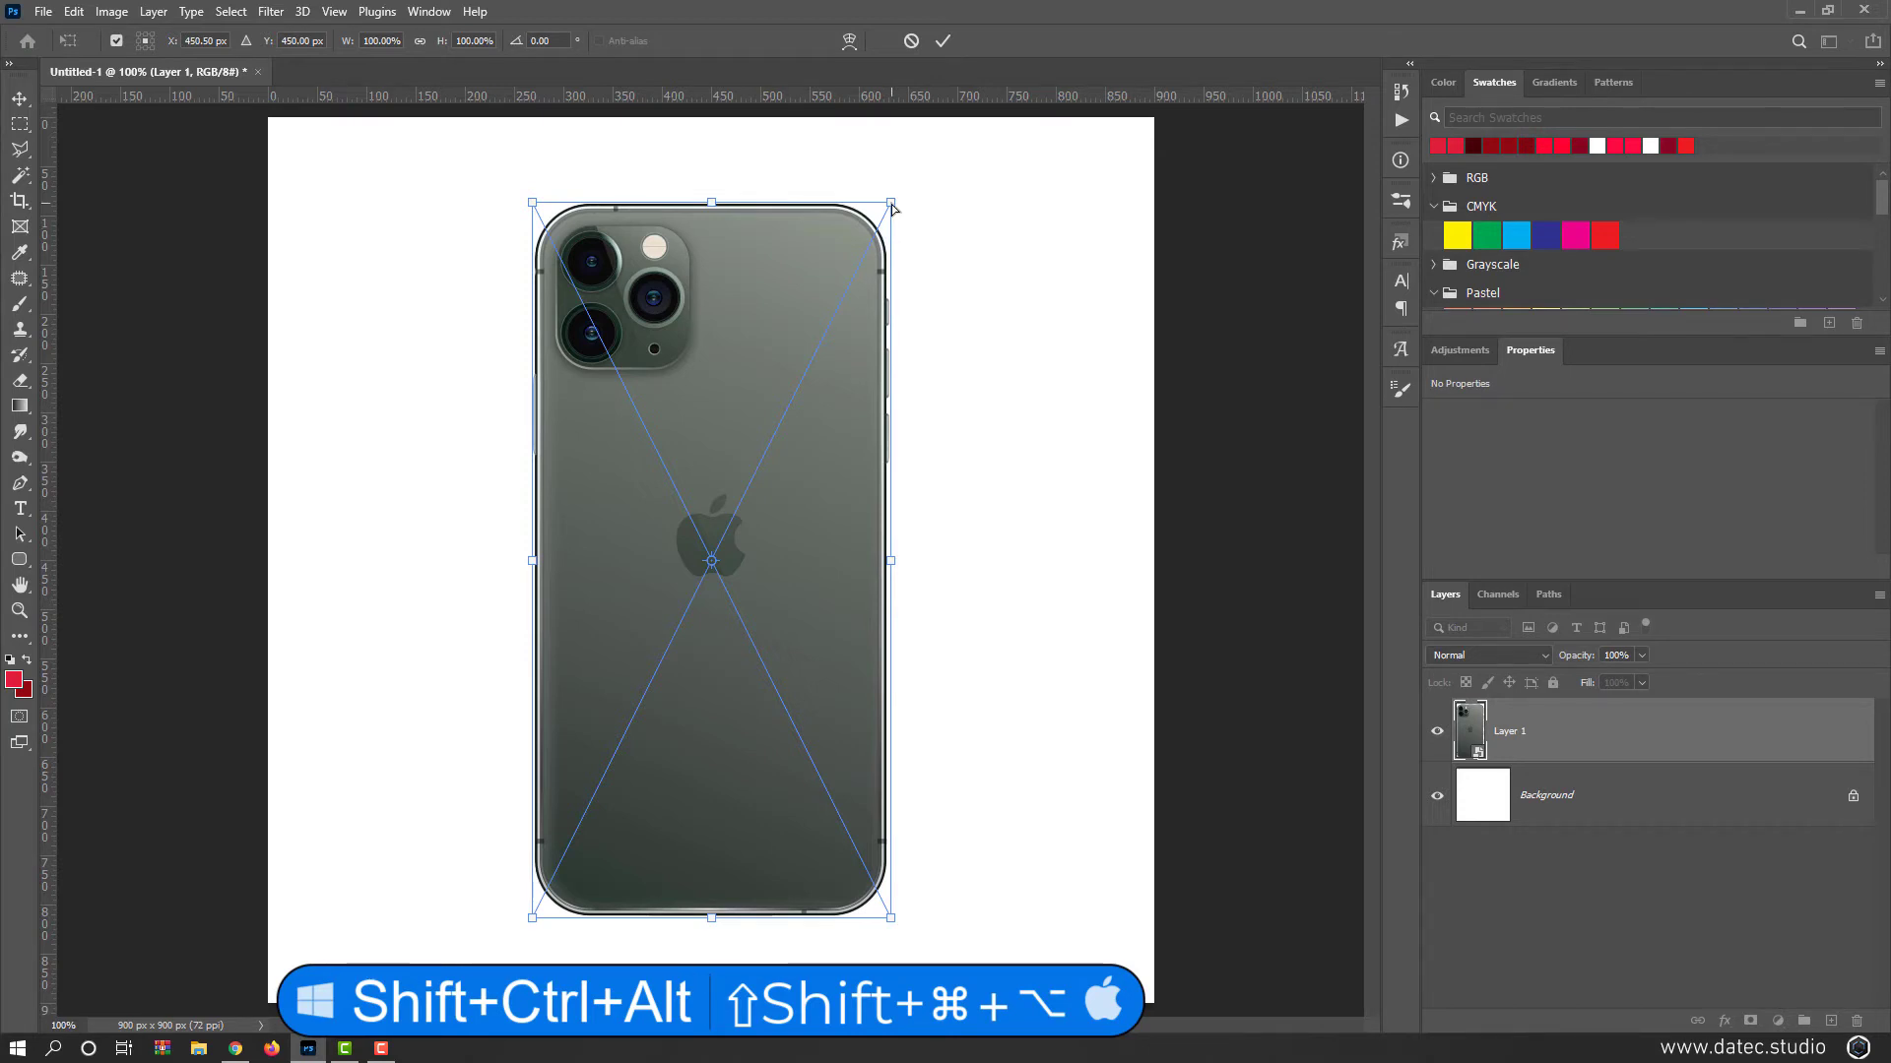
left_click_drag(891, 207, 876, 317)
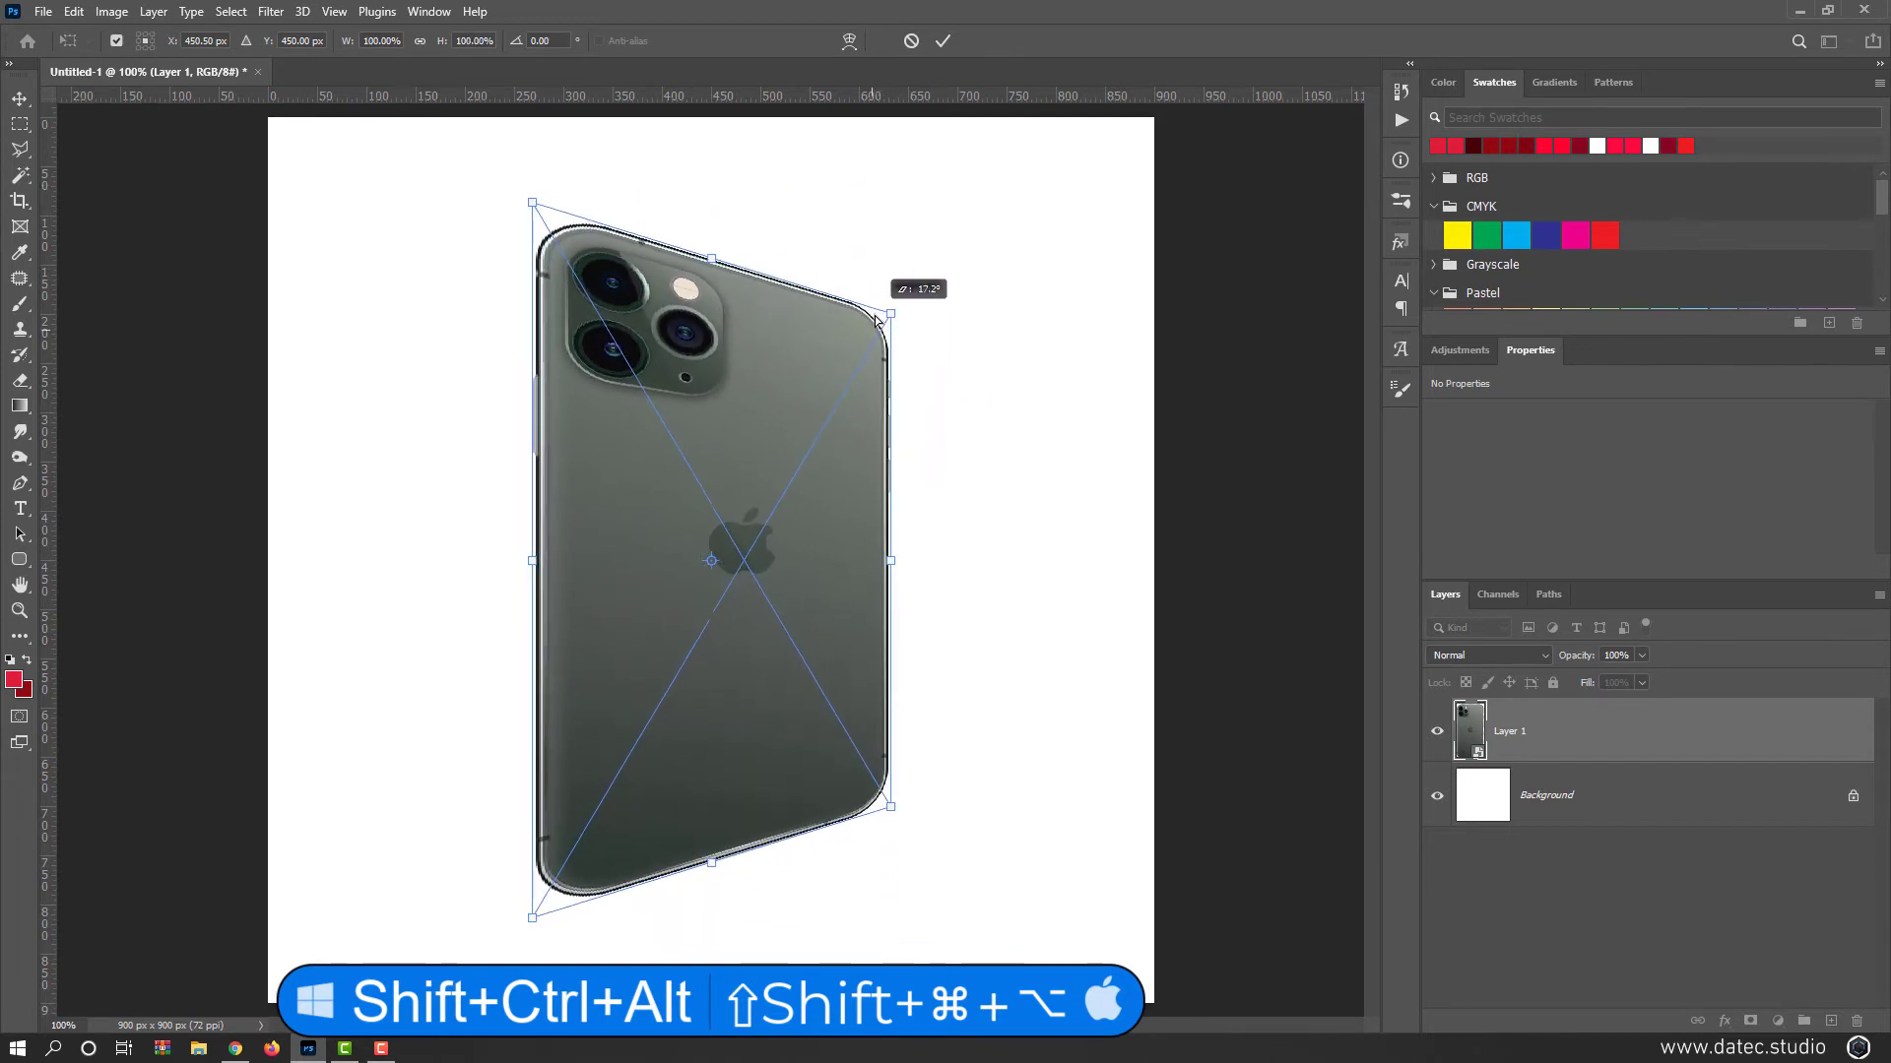
key("ctrl+z")
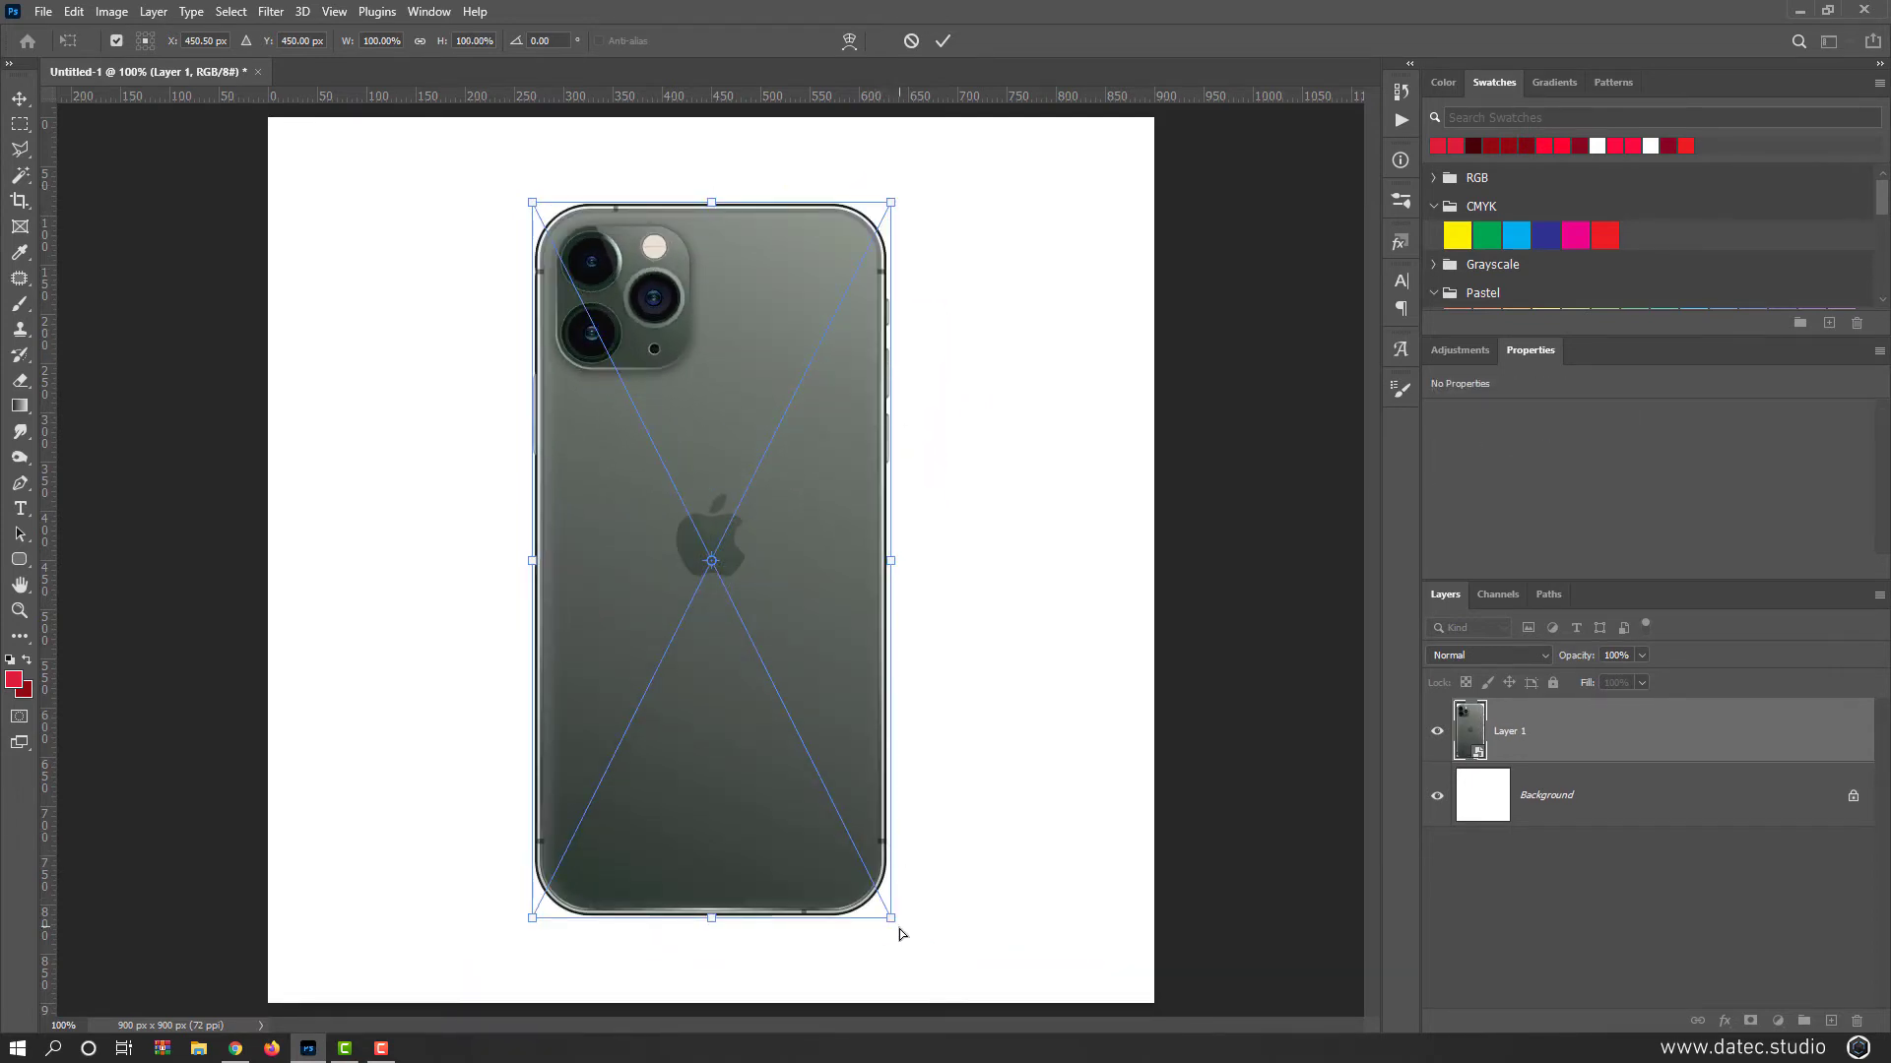
left_click_drag(898, 929, 890, 875)
key("ctrl+z")
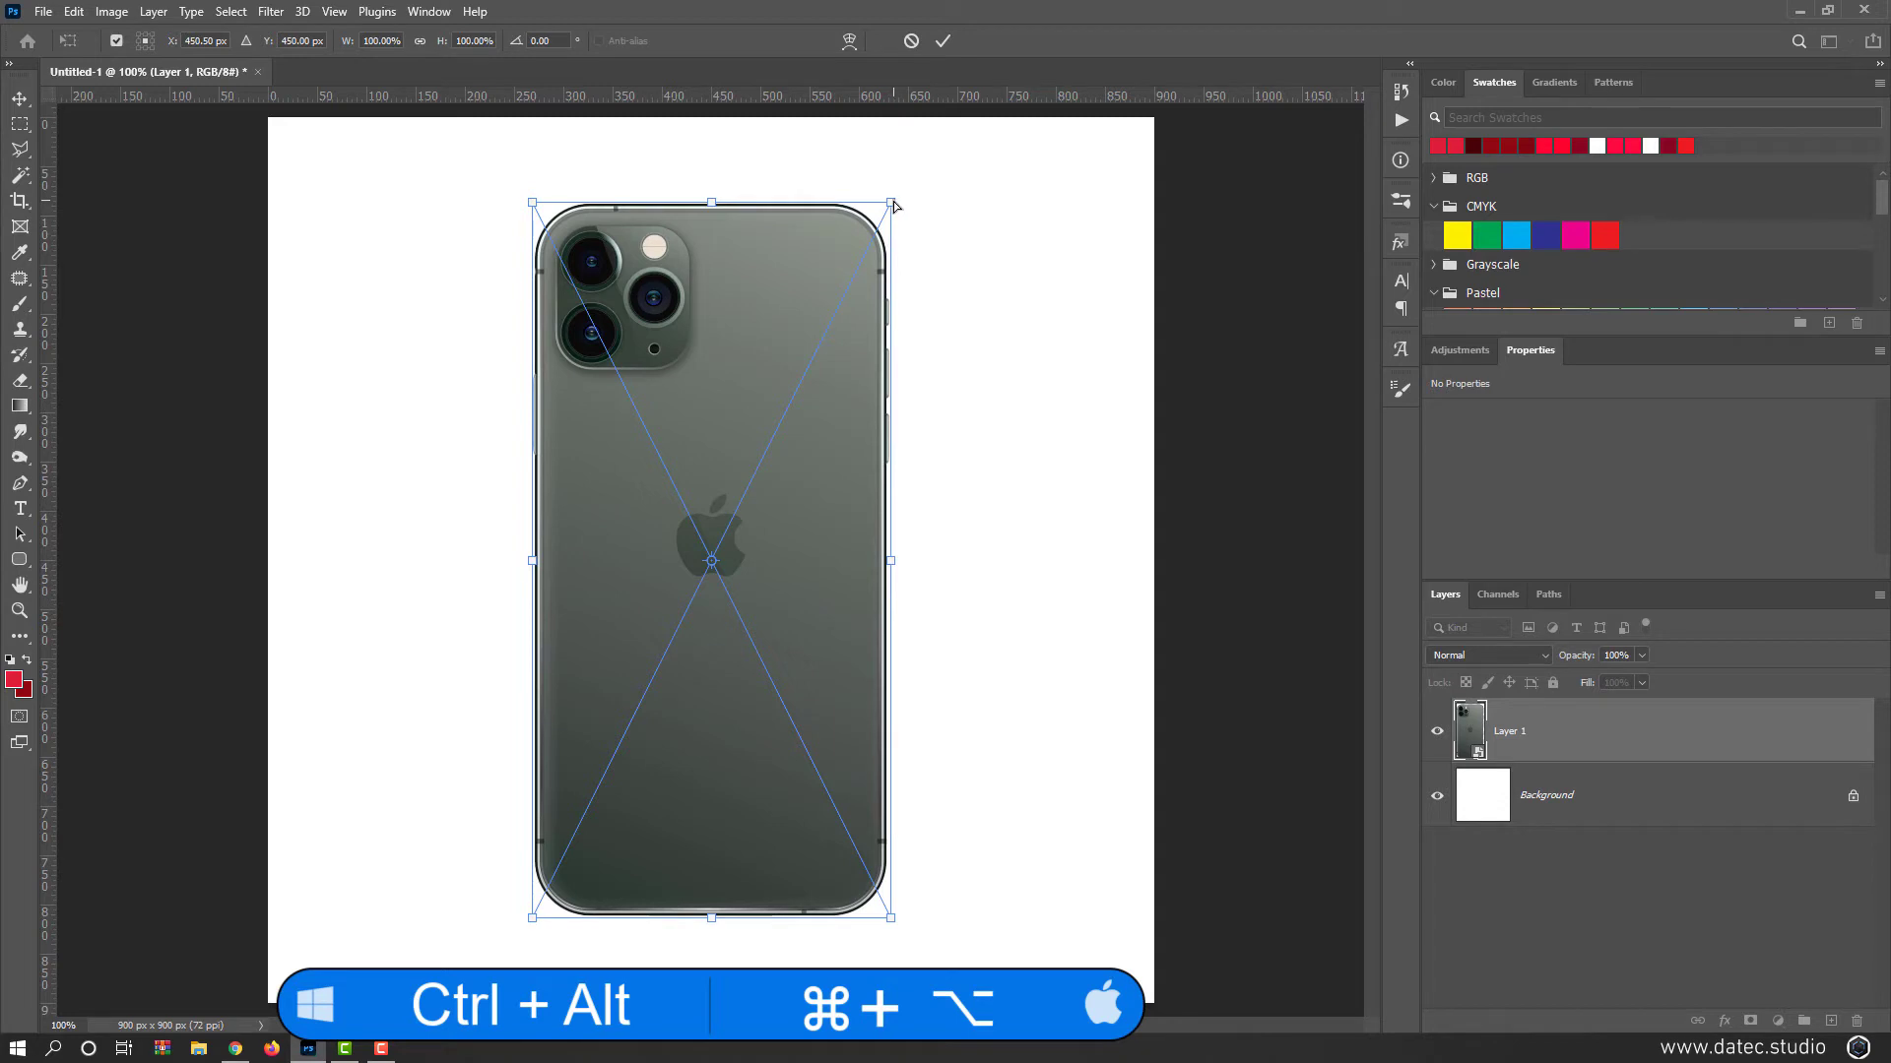
Step: Try distorting the phone's upper-right corner symmetrically around the centre, and cancel the transform
mouse_move(894, 205)
left_mouse_down()
mouse_move(899, 325)
mouse_move(886, 215)
left_mouse_up()
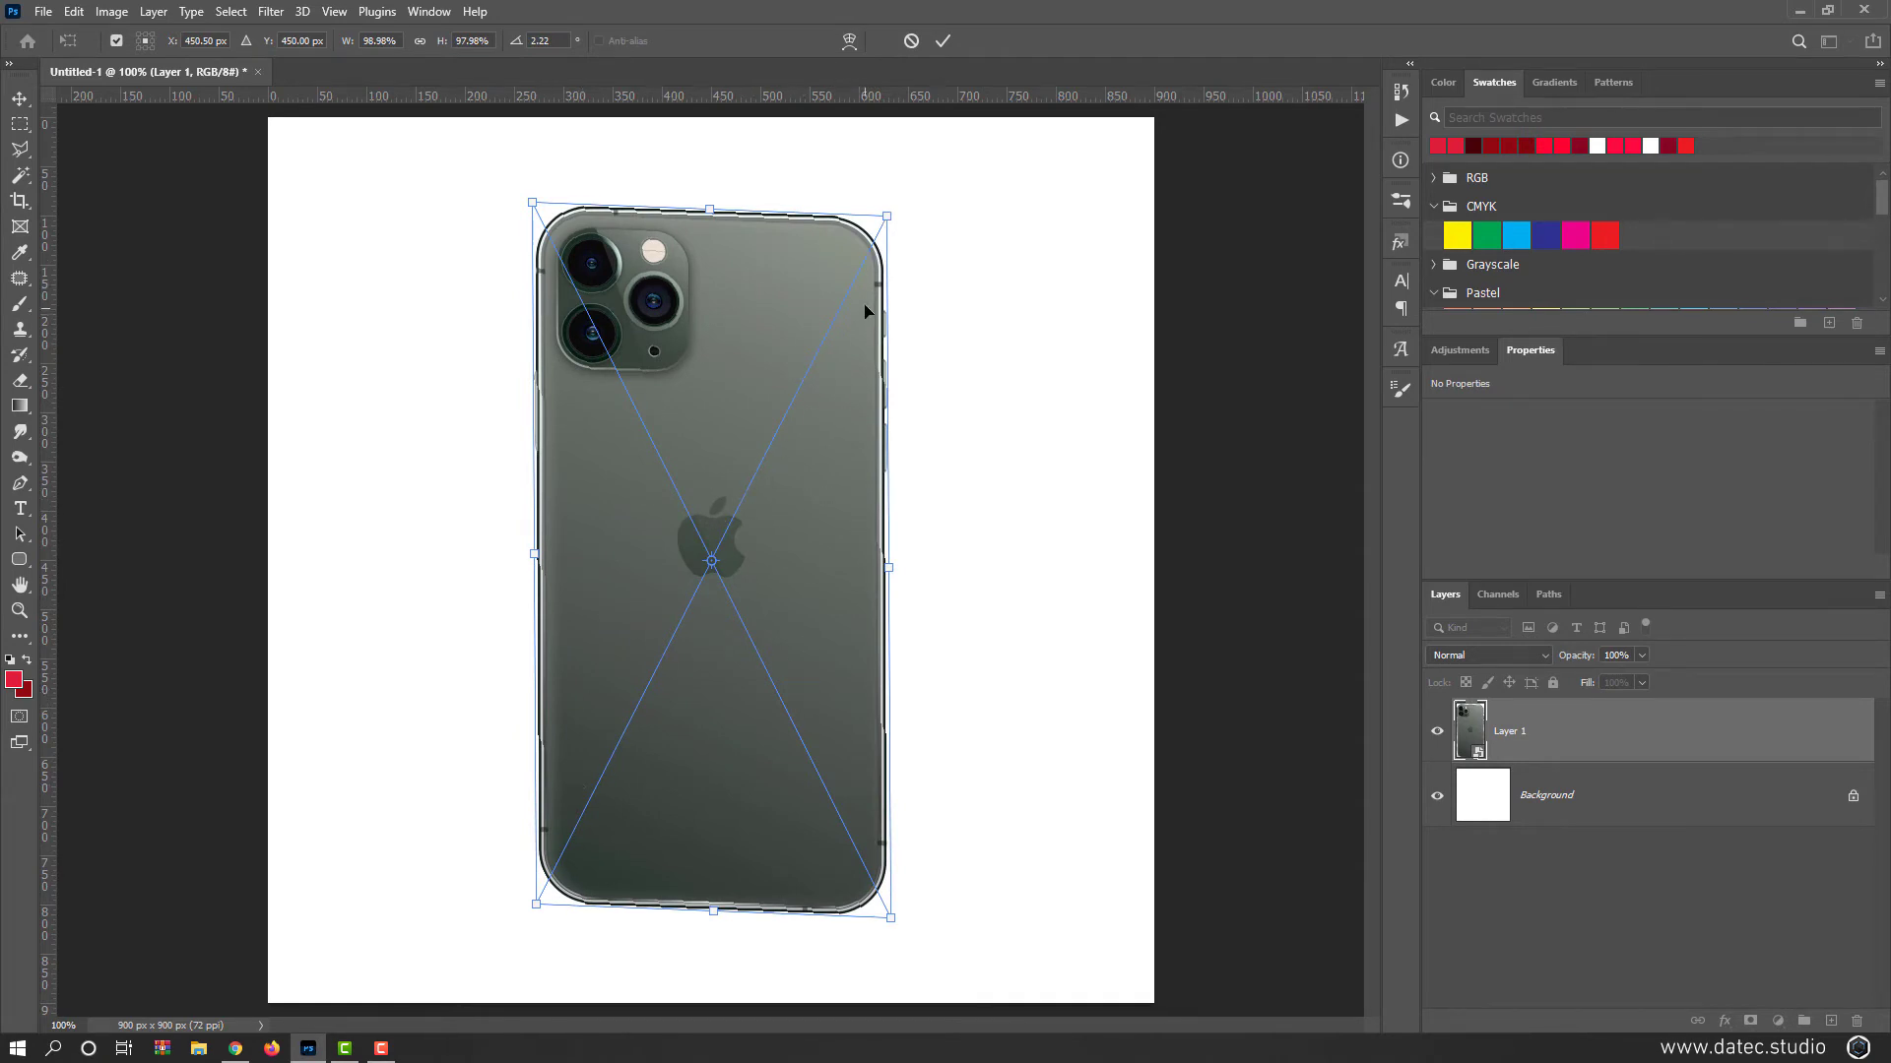
left_click_drag(886, 218, 891, 288)
key("Escape")
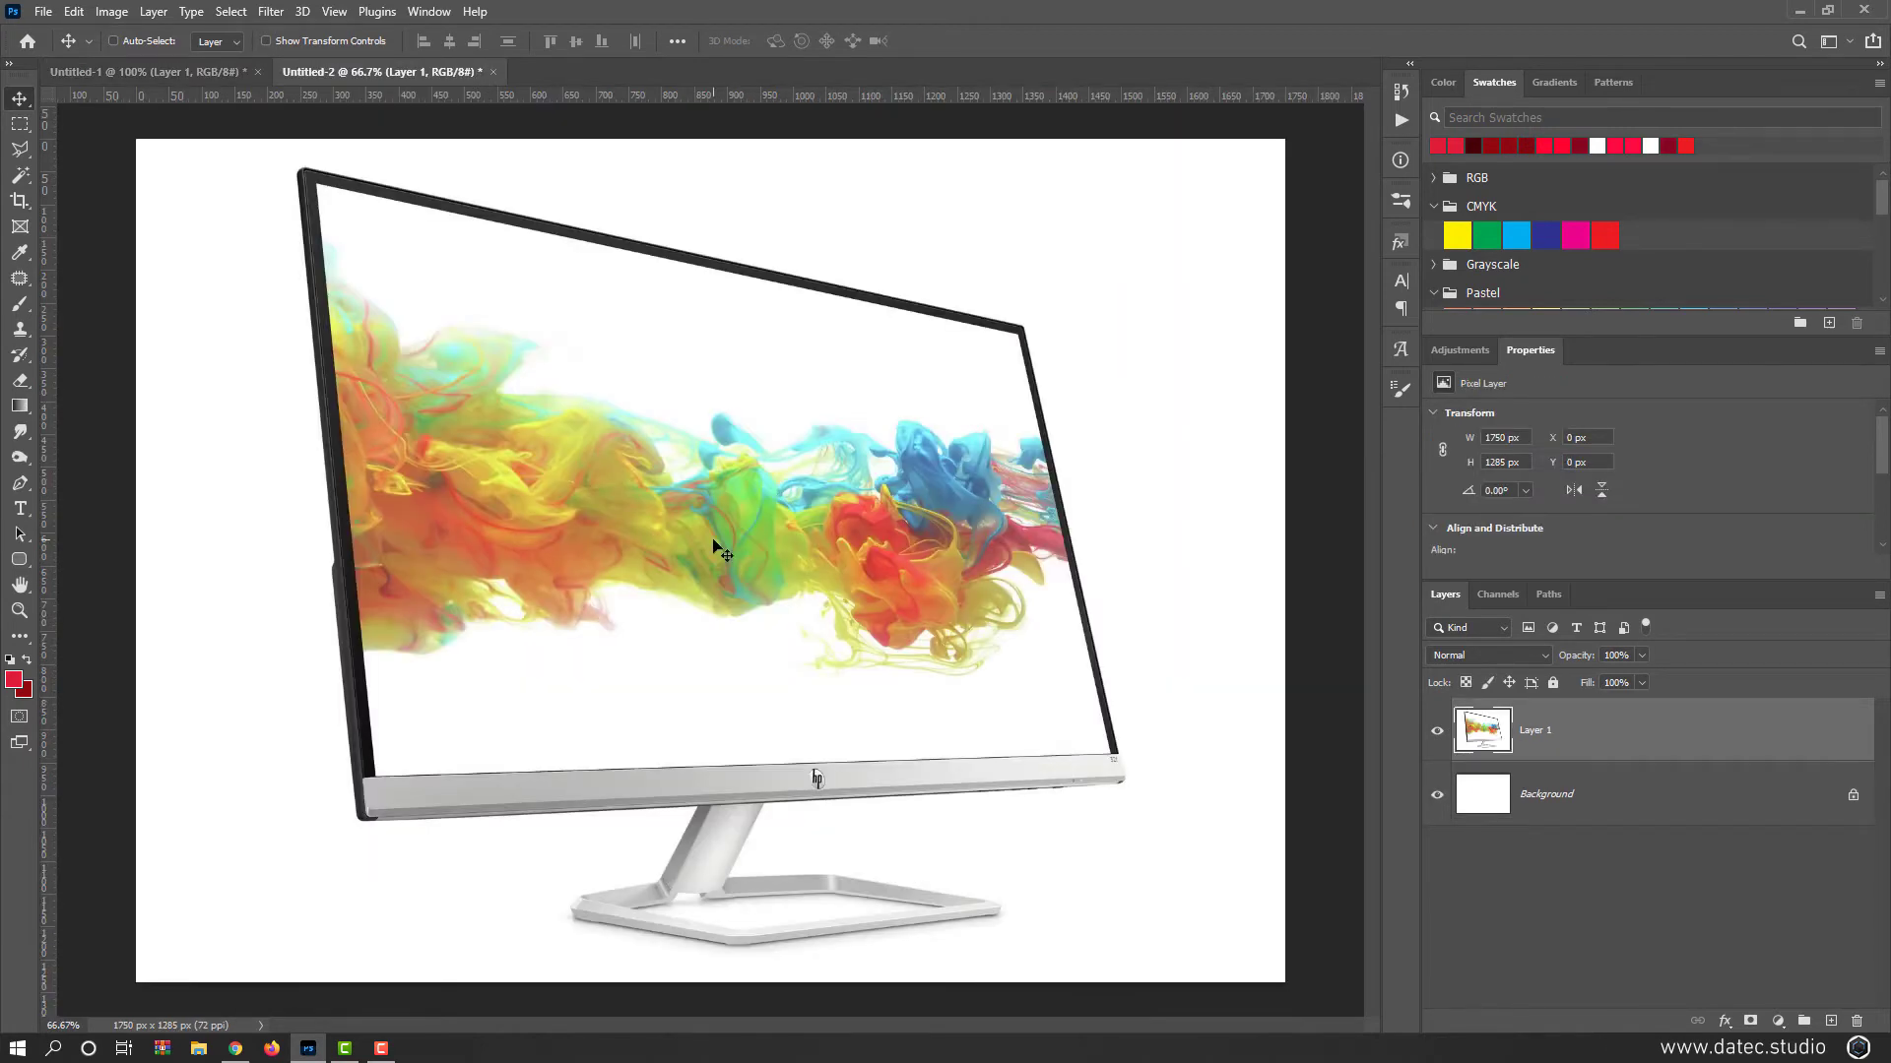
Step: Paste the street image above the monitor picture in Untitled-2 and convert its layer to a smart object
key("ctrl+v")
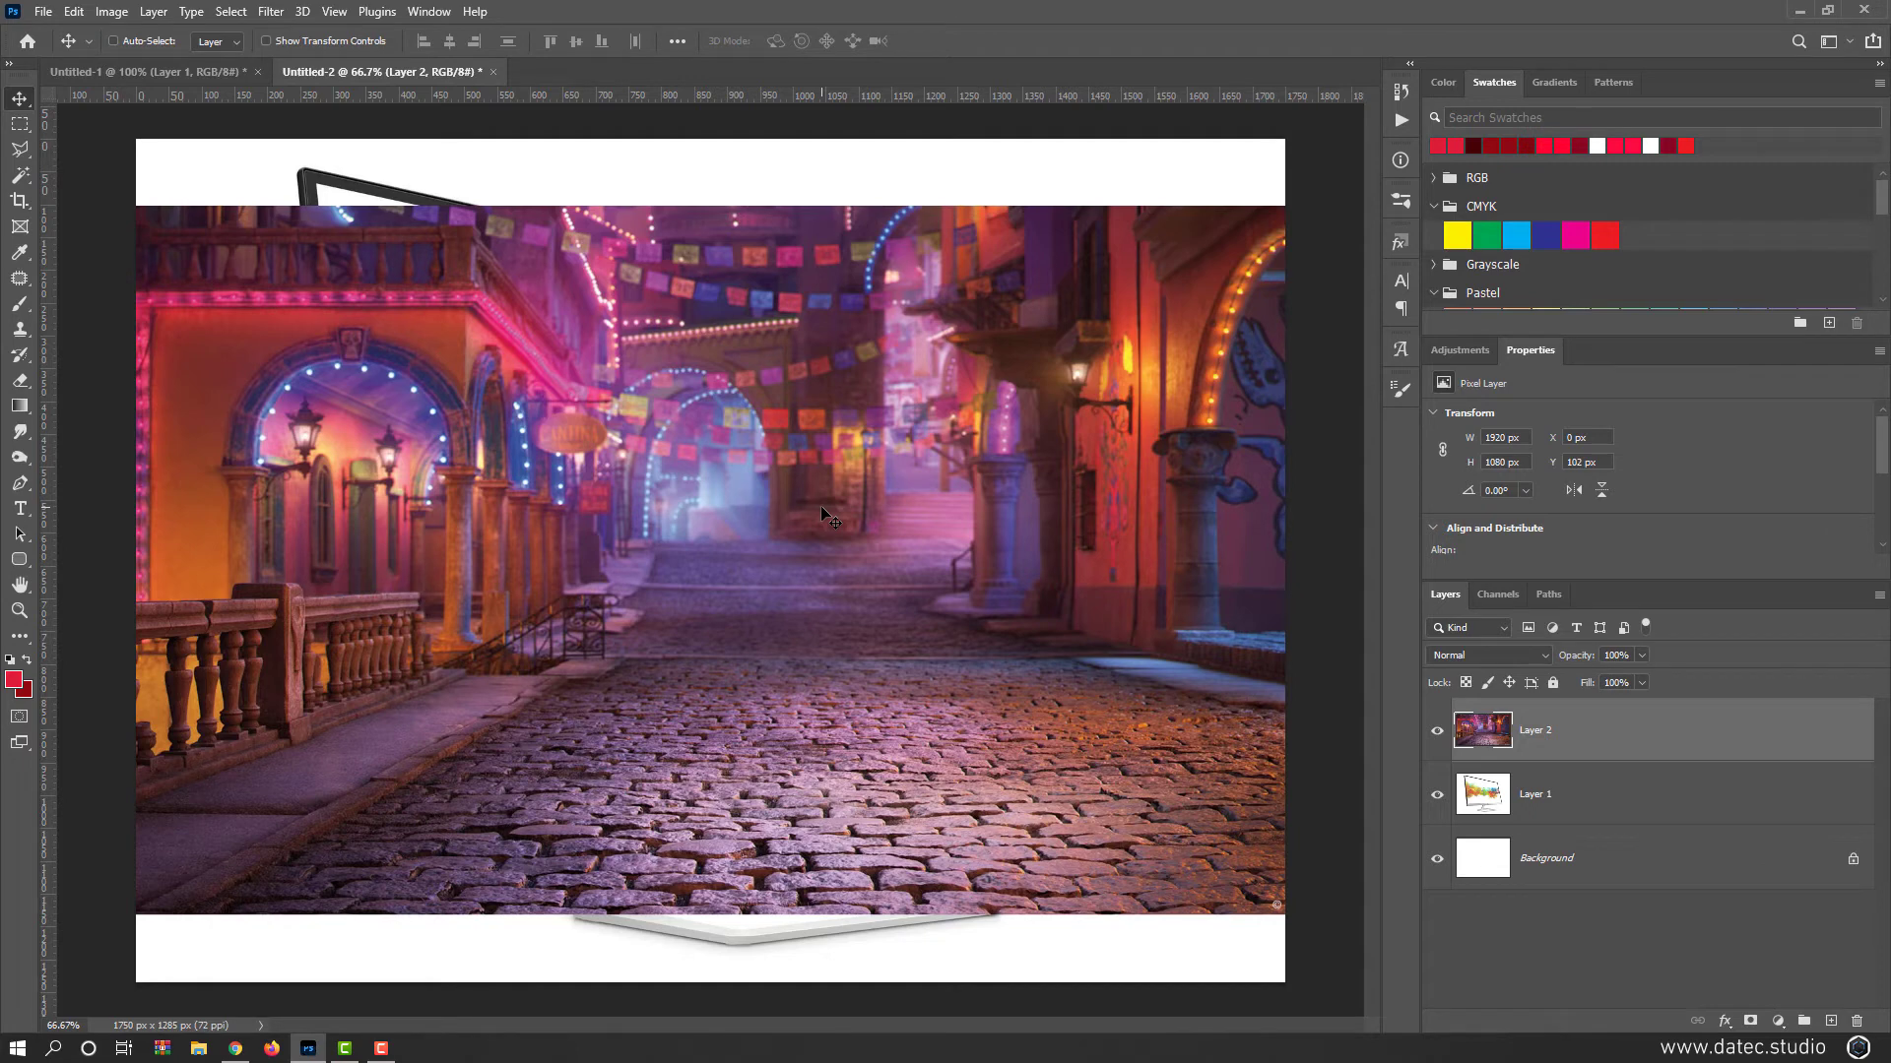
right_click(1592, 734)
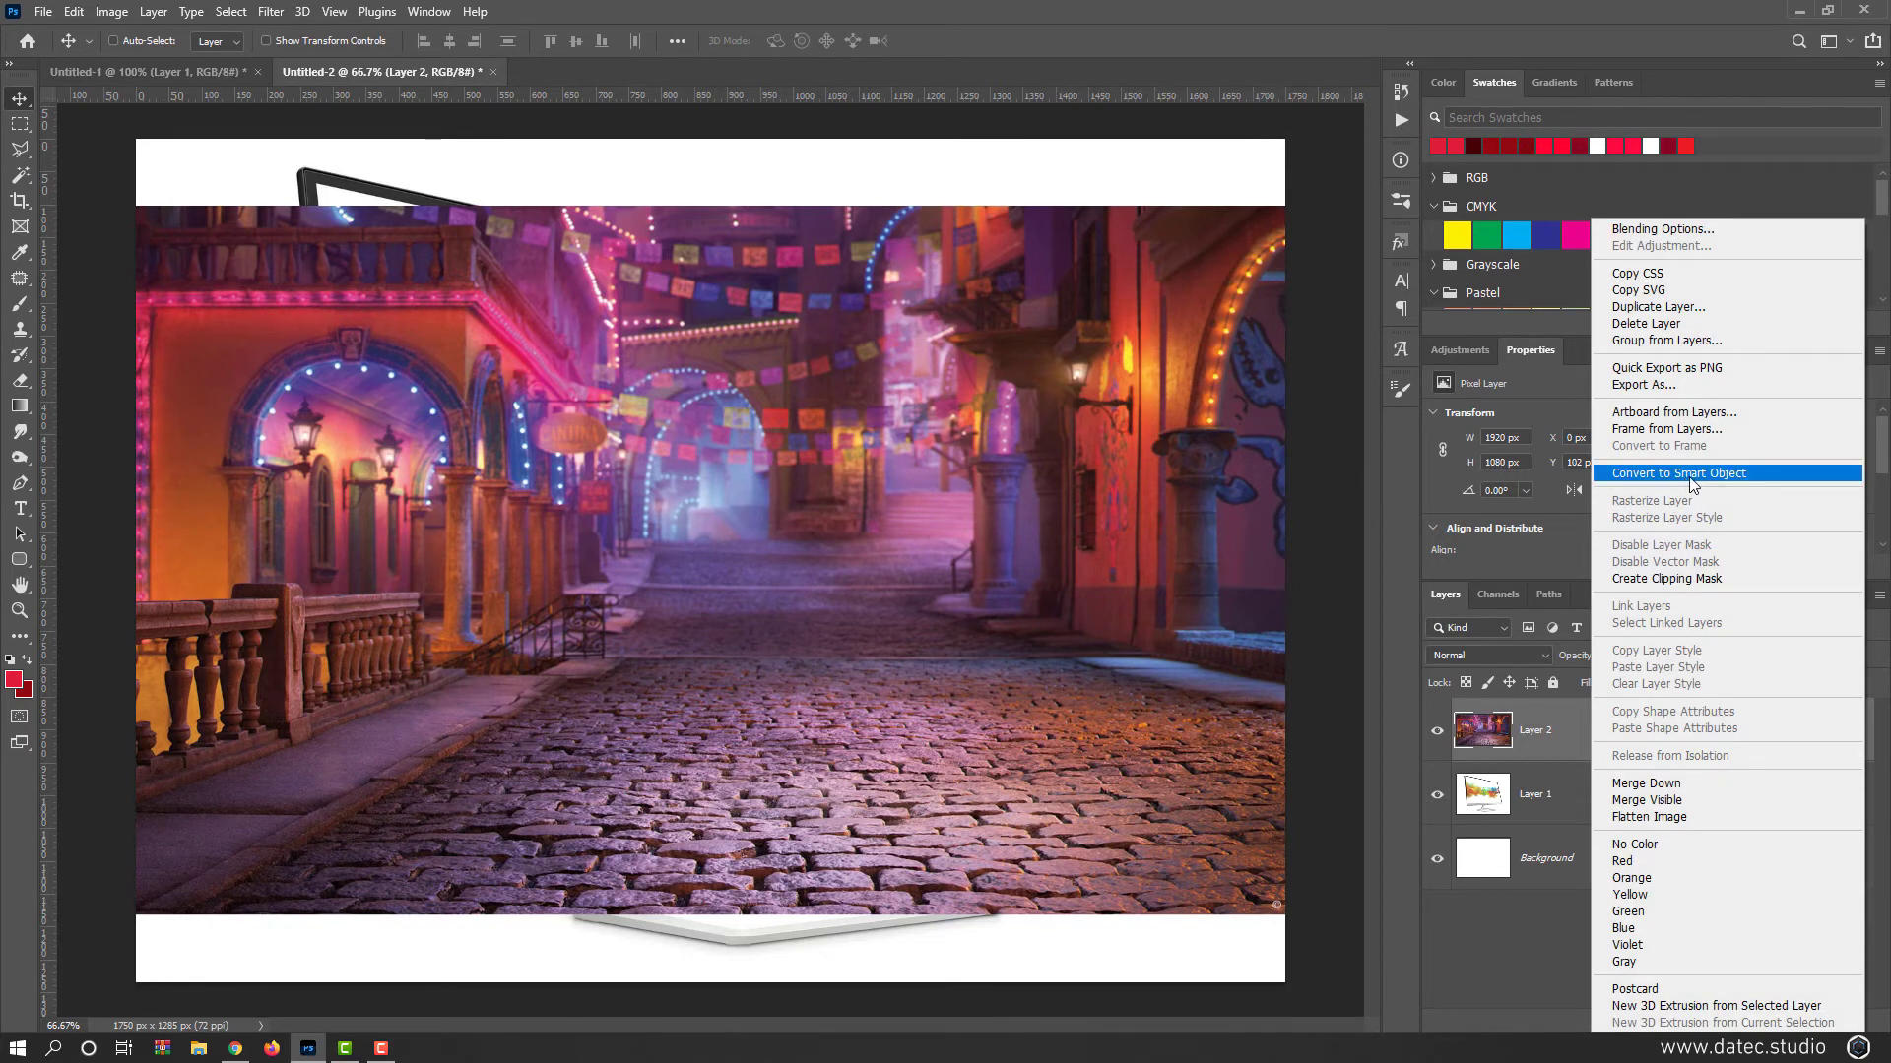
left_click(1759, 473)
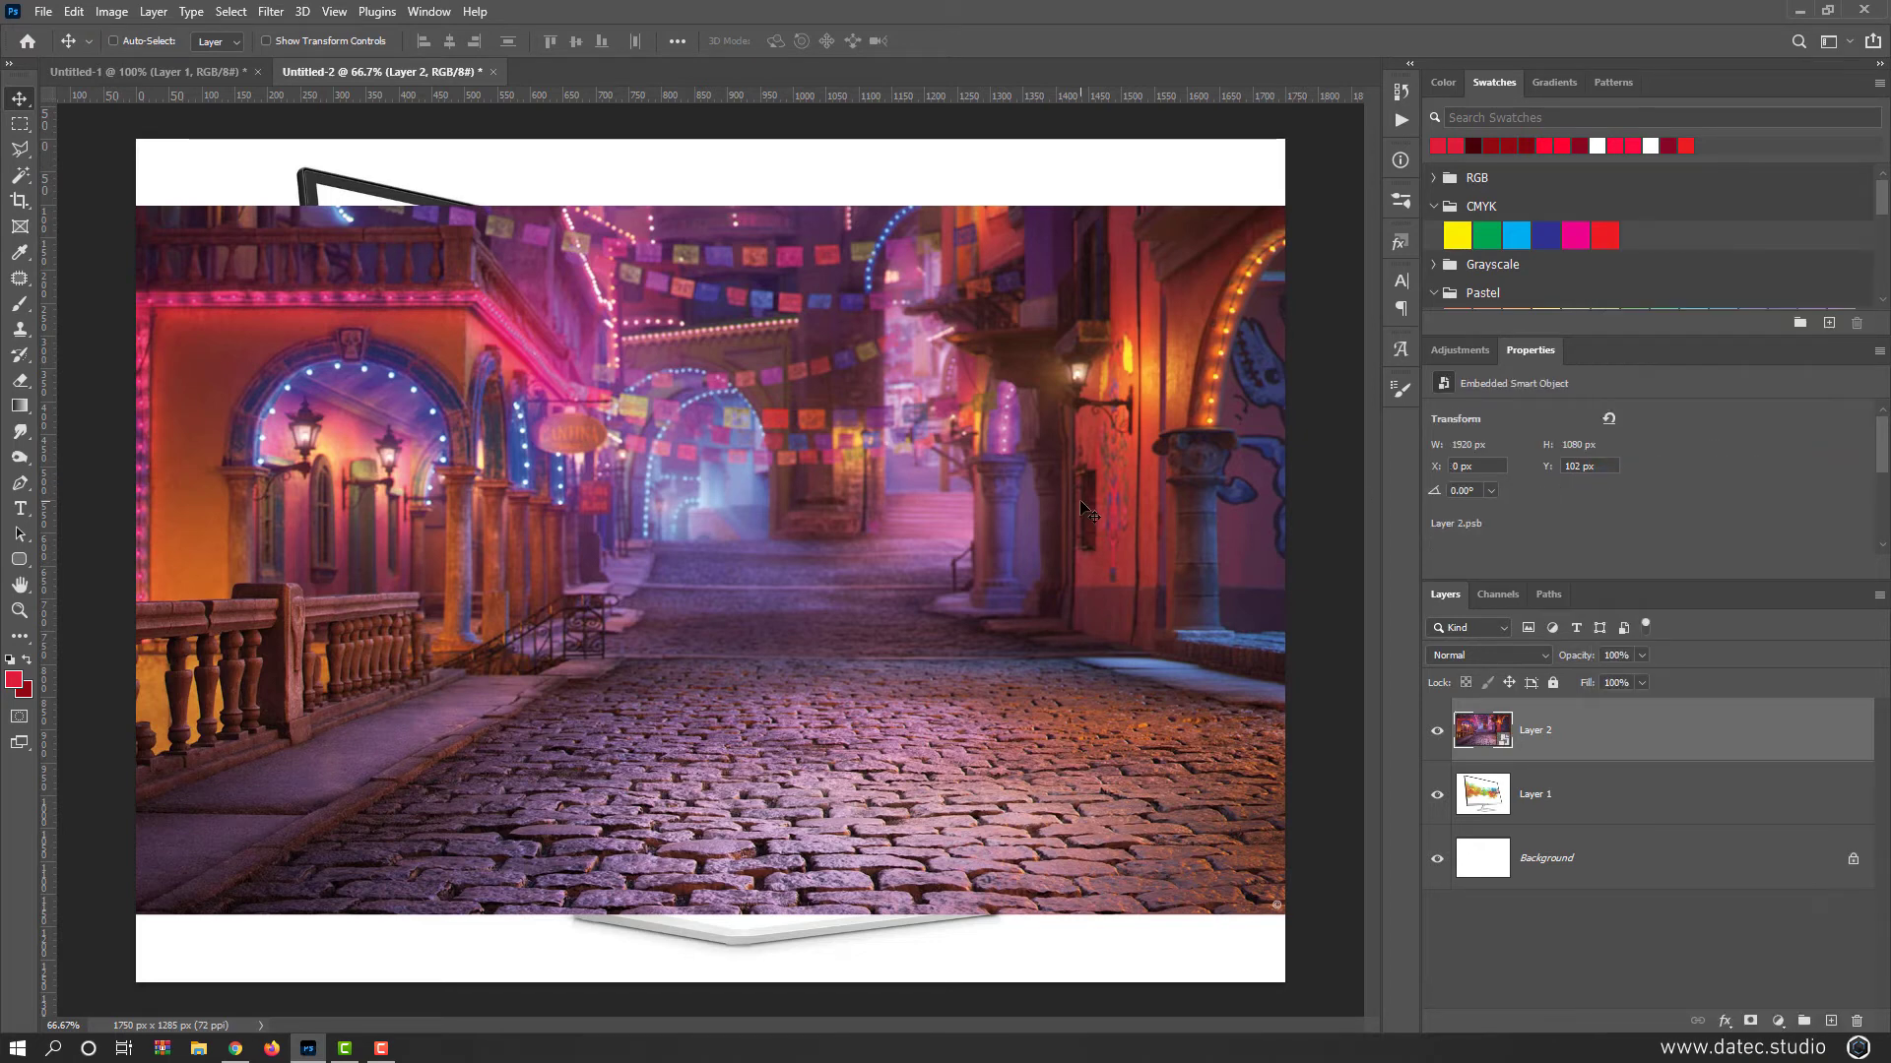
Step: Free-transform the street image, lowering its opacity to 39% and scaling it proportionally around its centre to about 68%
key("ctrl+t")
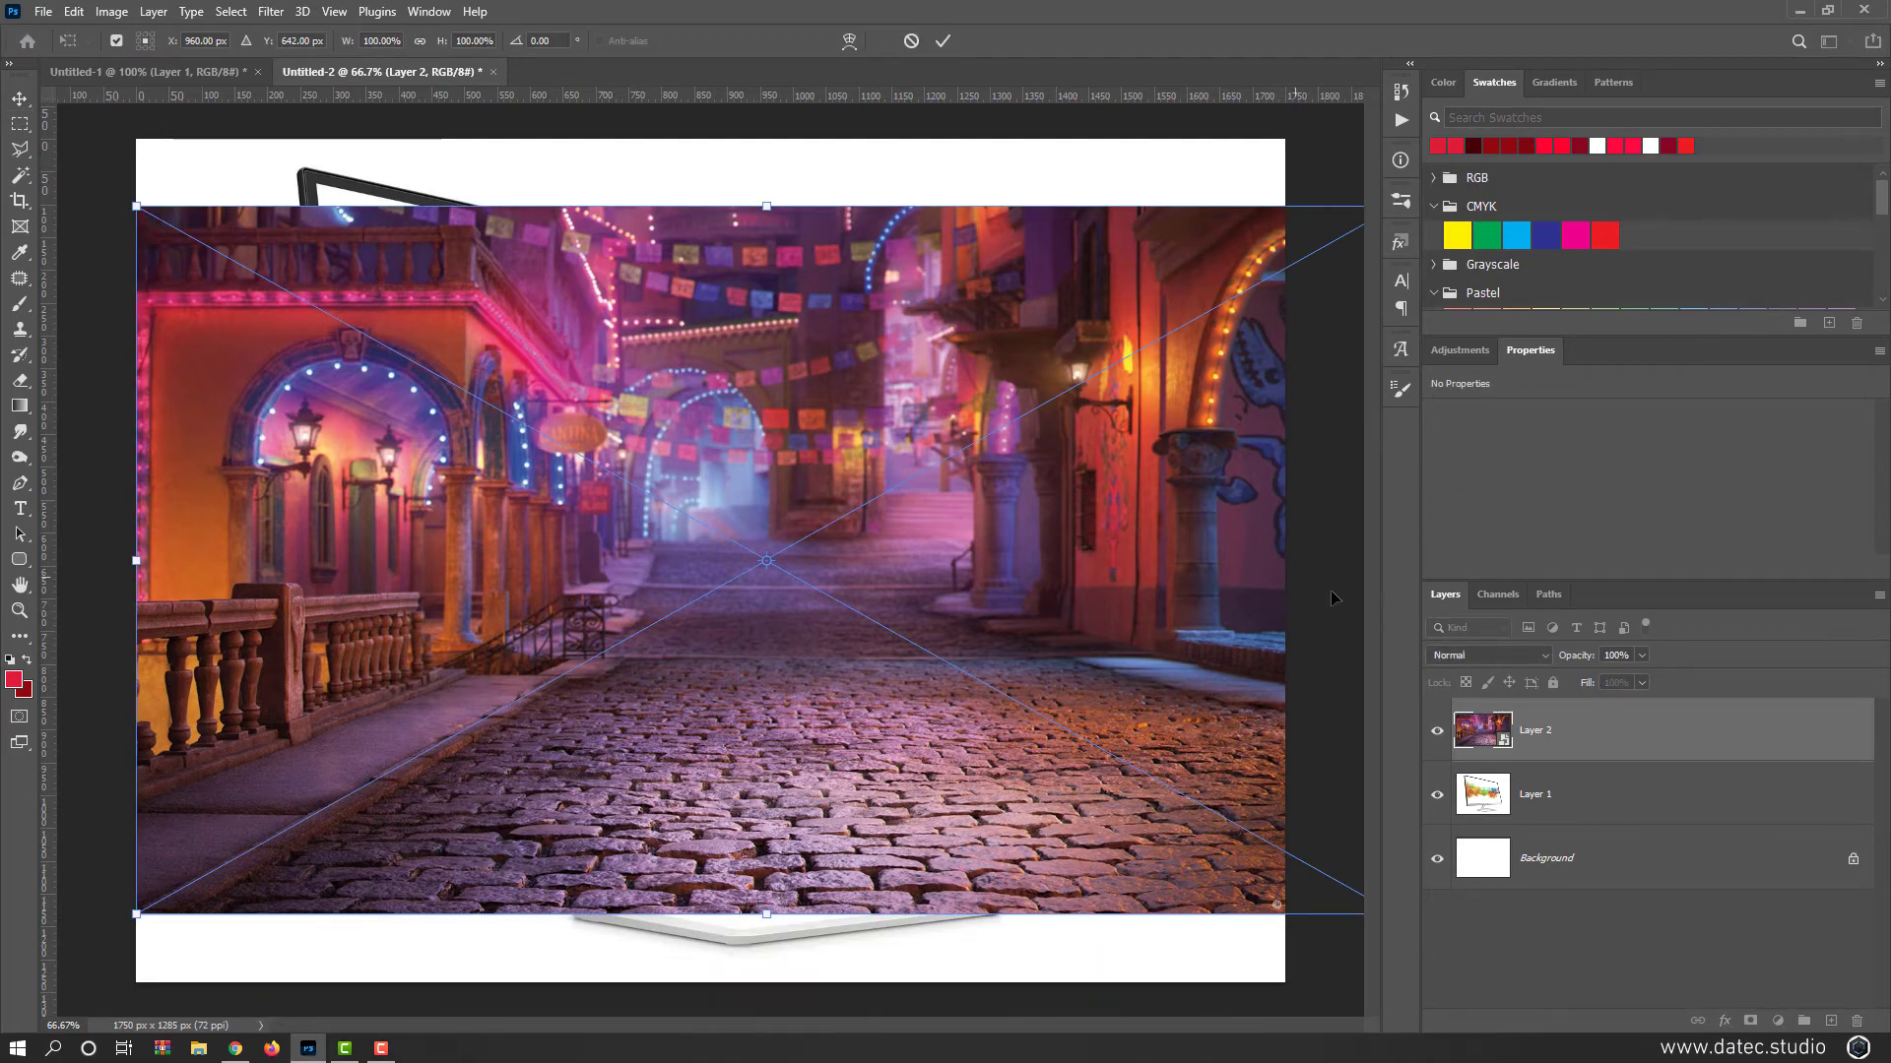
left_click_drag(1581, 661, 1522, 666)
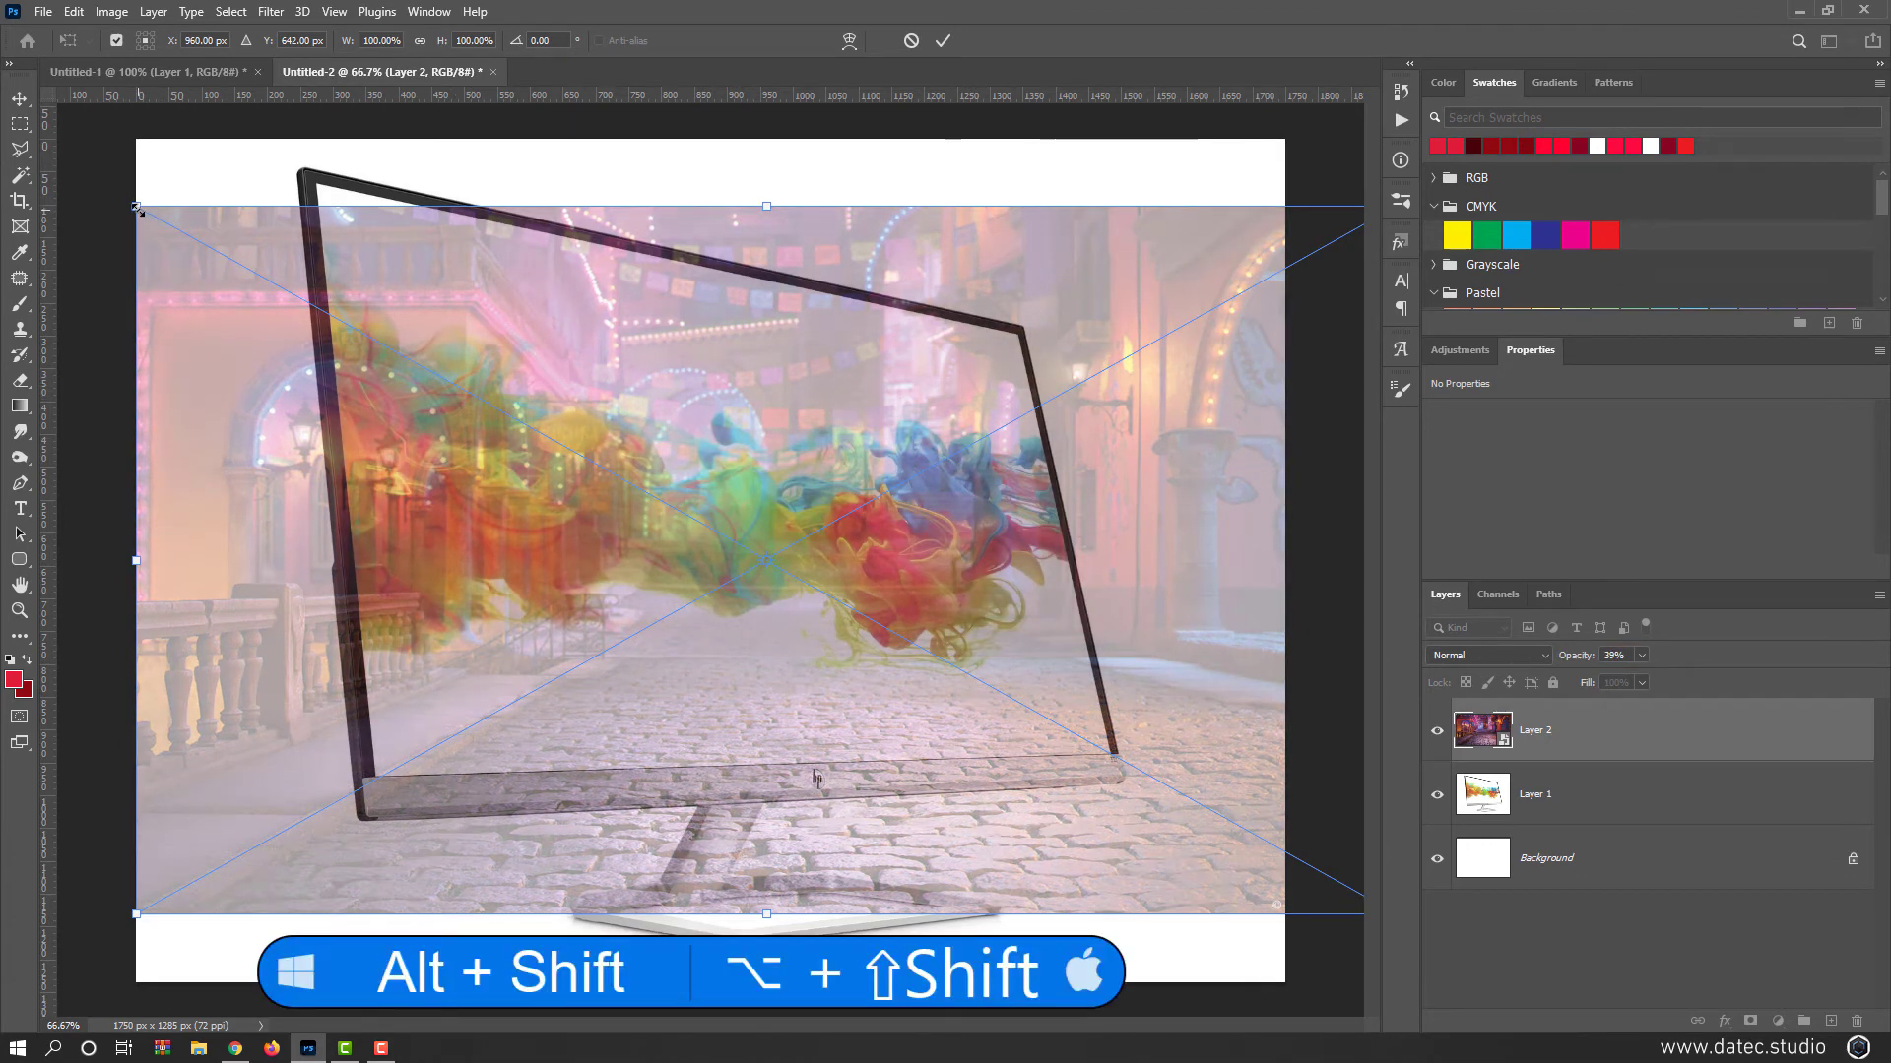
left_click_drag(137, 209, 330, 336)
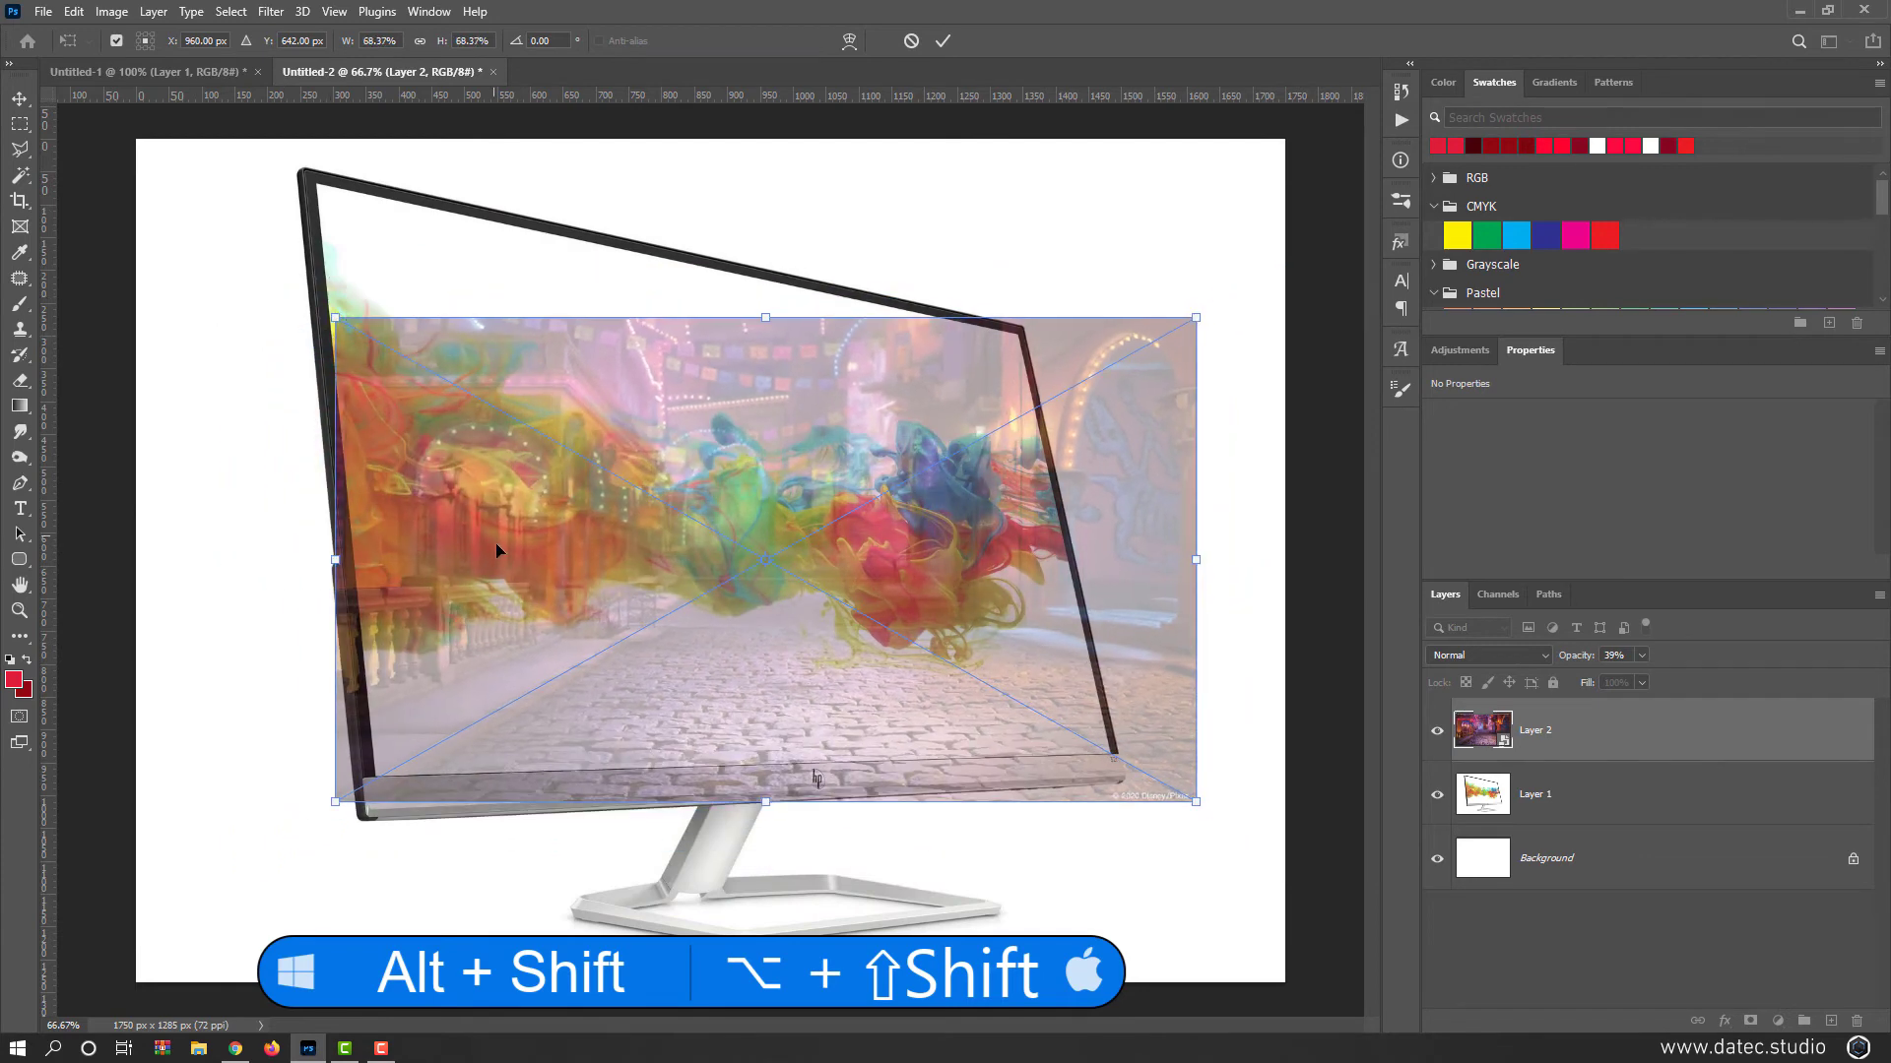
Step: Move the street image so that its lower-left corner sits on the lower-left corner of the monitor's display area
left_click_drag(481, 598, 521, 571)
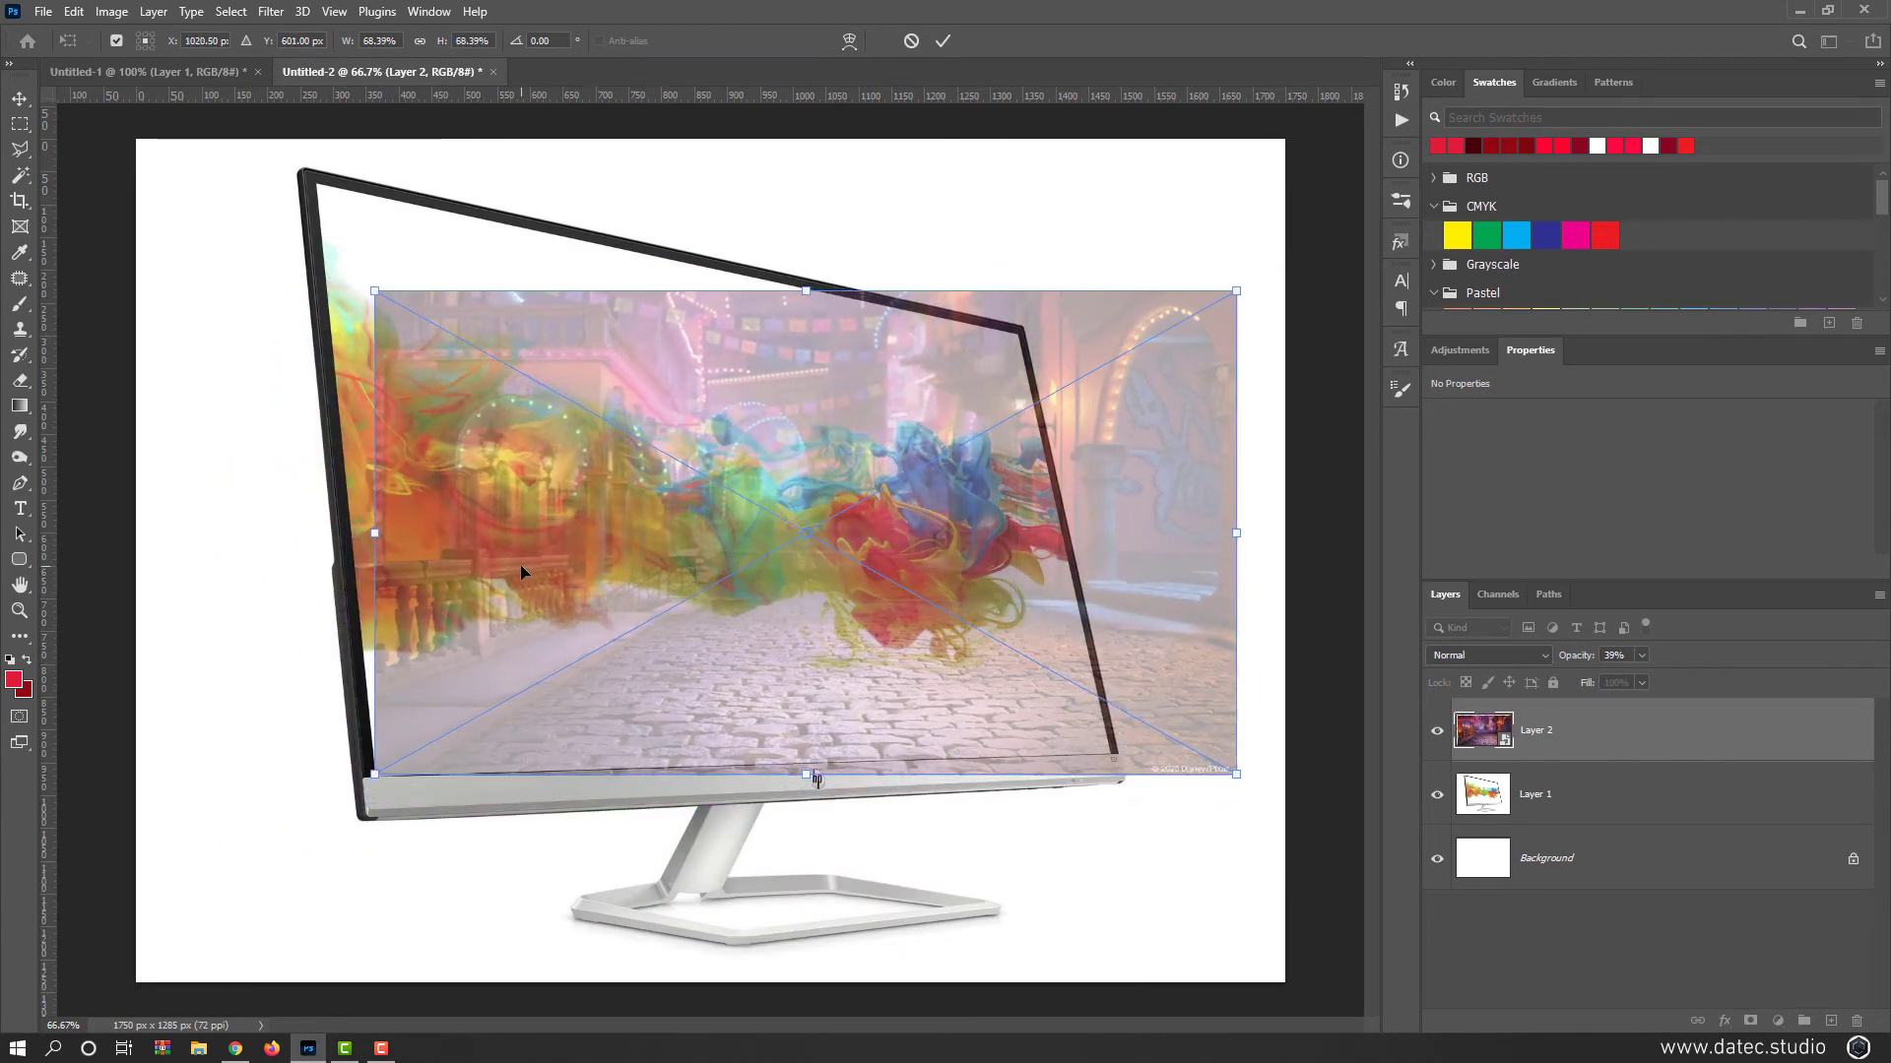
key("Up")
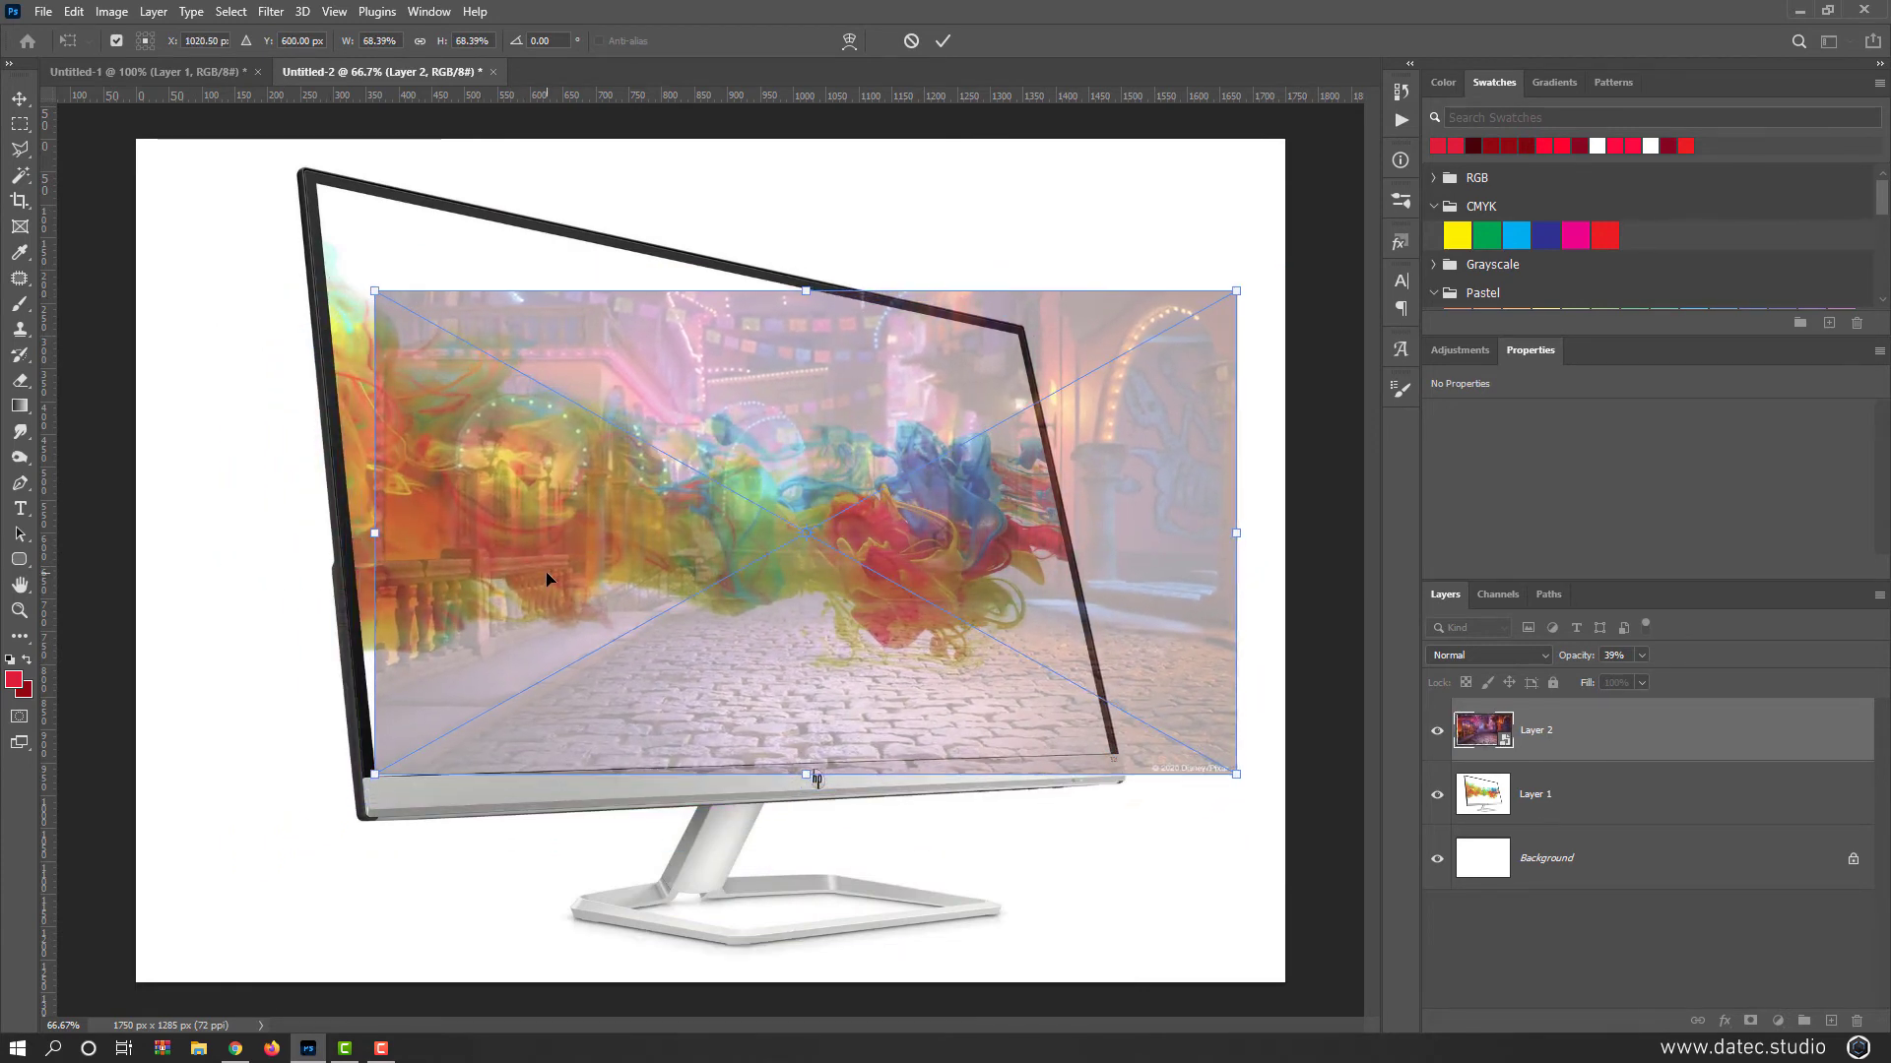
key("Down")
key("Down")
key("Down")
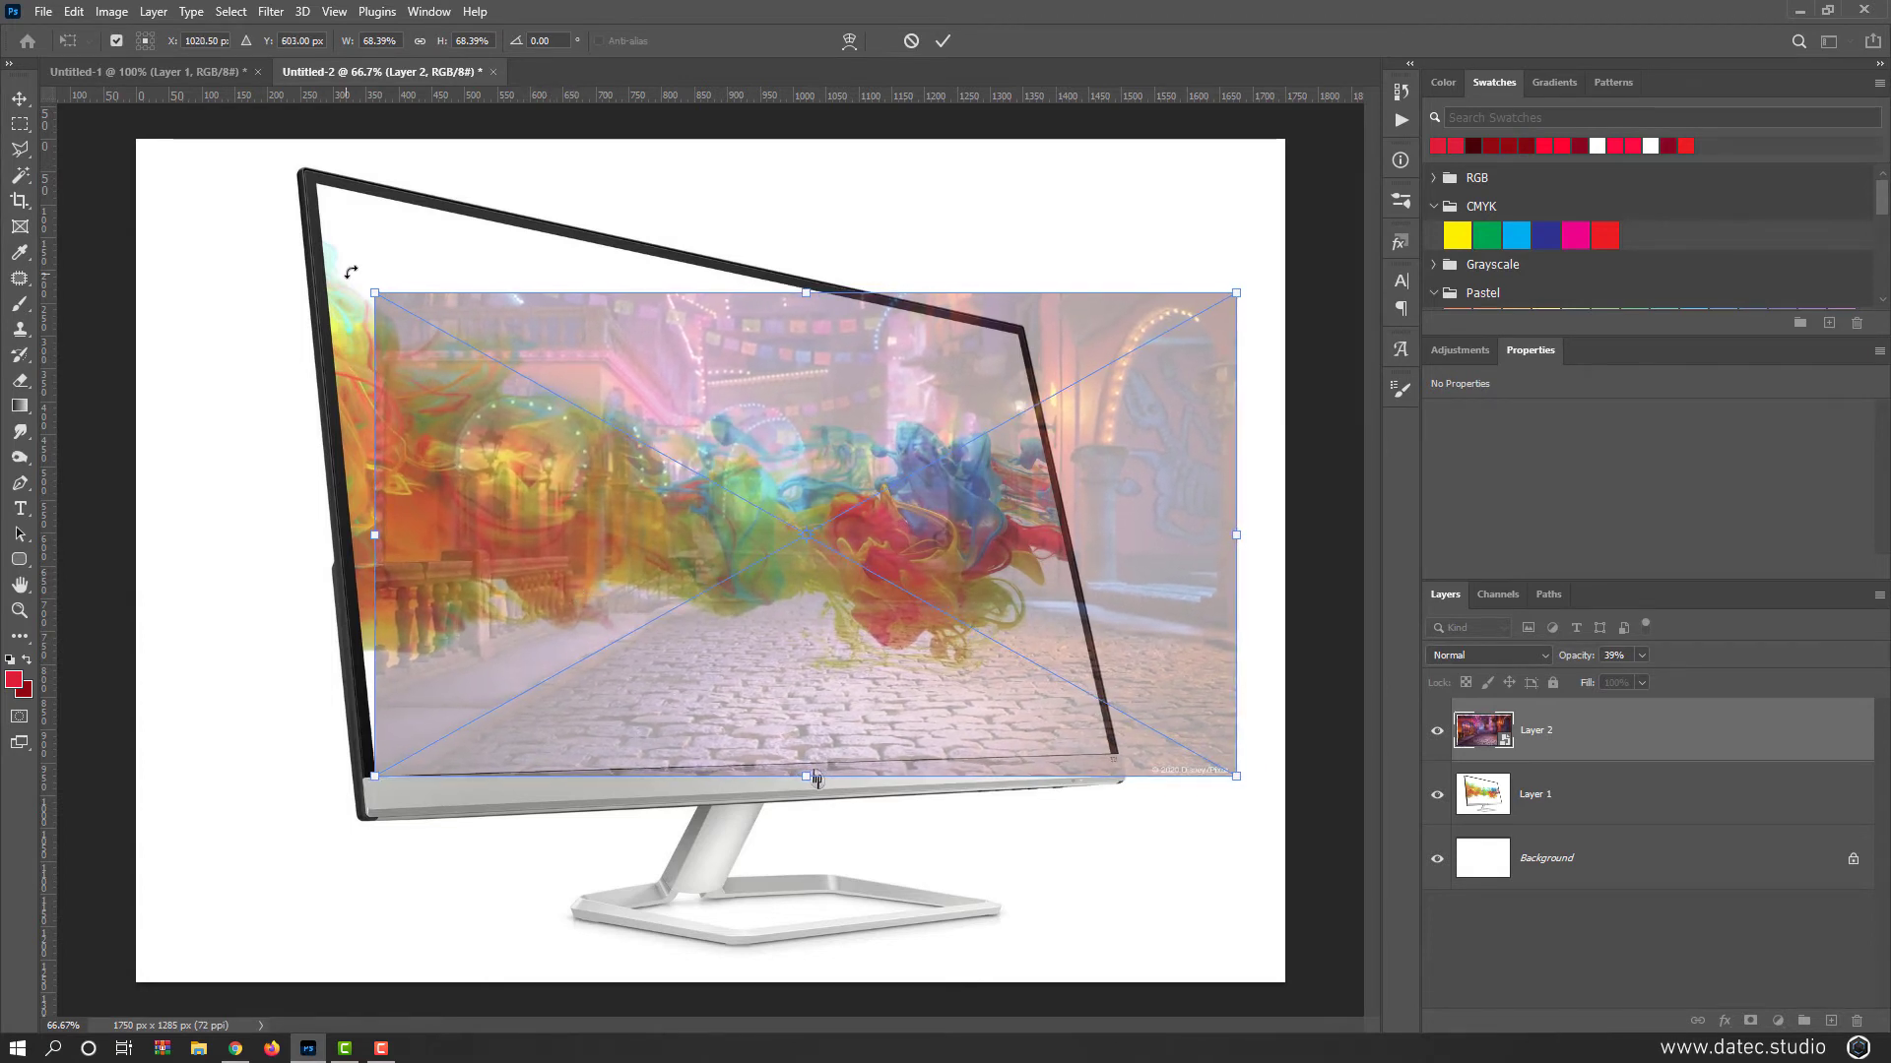
Step: Distort the street image's upper-left corner onto the display's inner upper-left corner and fine-tune it against the bezel
left_click_drag(374, 293, 319, 188)
scroll(312, 180, "up", 5)
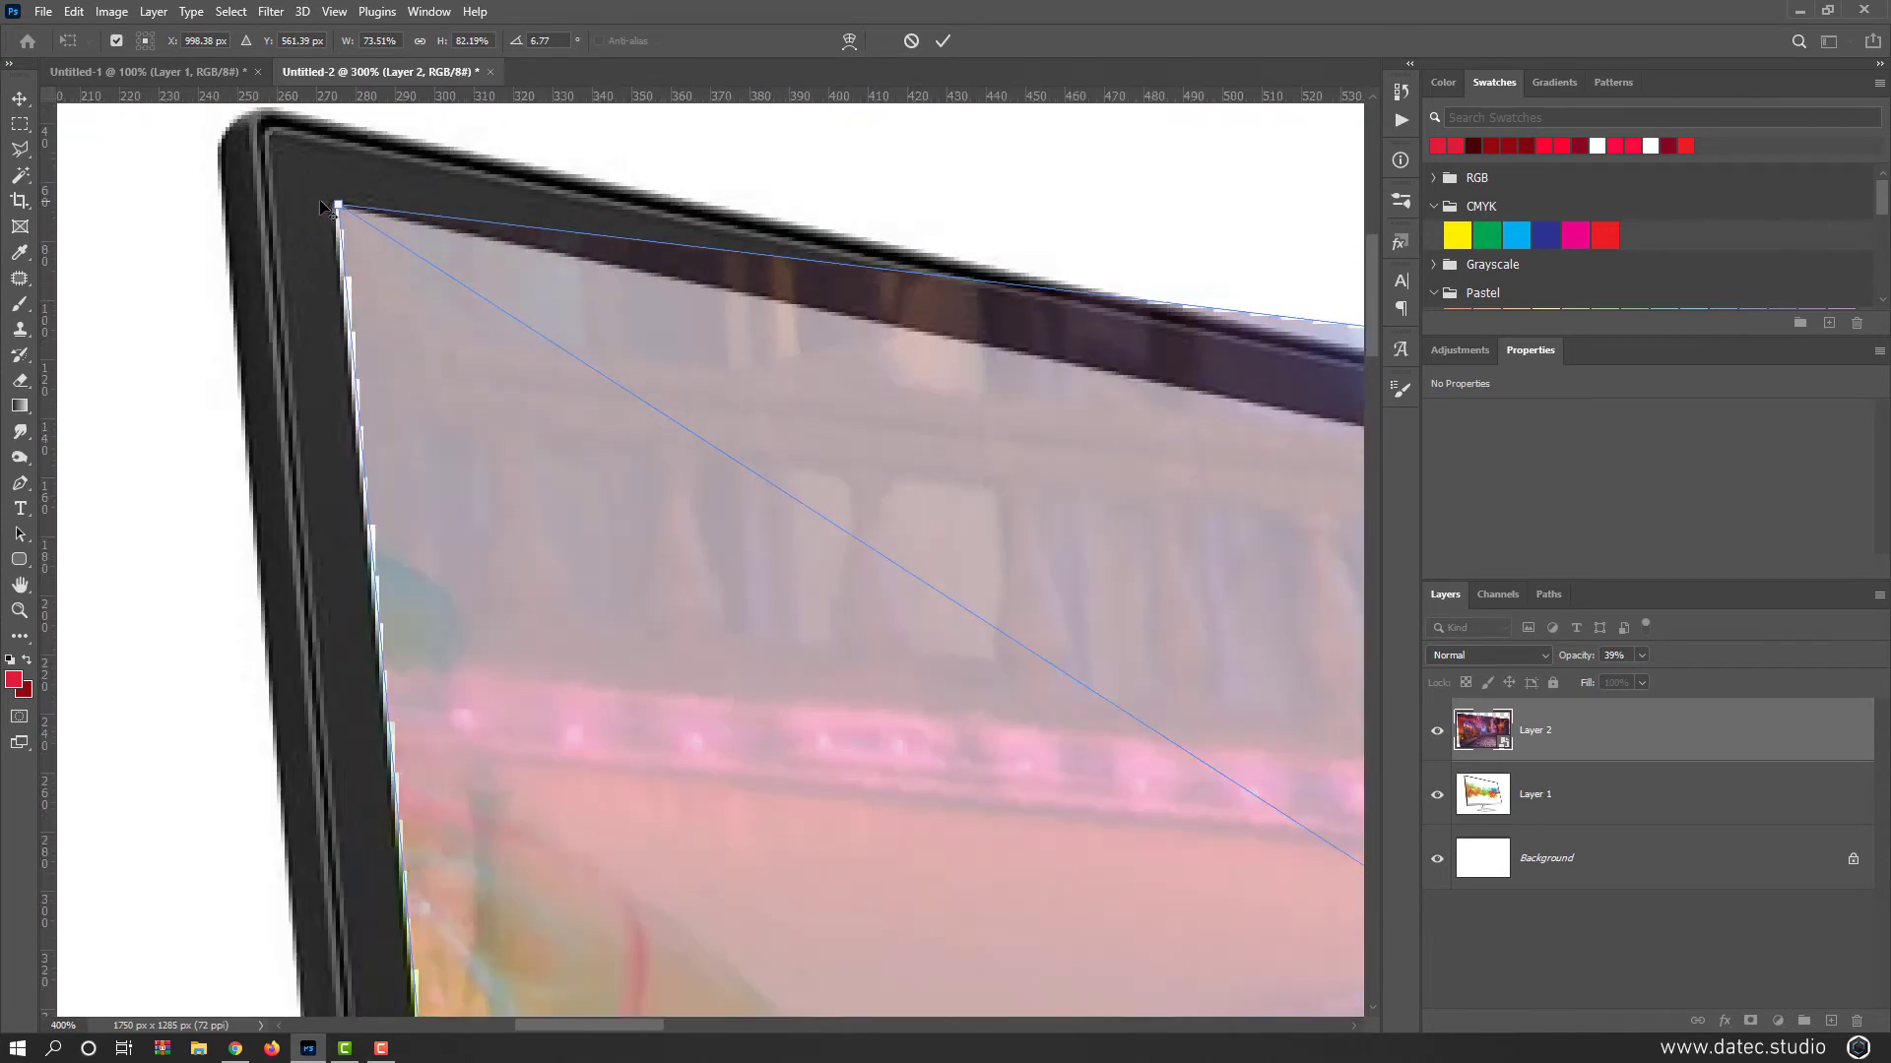
scroll(325, 209, "up", 1)
left_click_drag(343, 211, 344, 208)
scroll(399, 340, "down", 1)
scroll(404, 347, "down", 3)
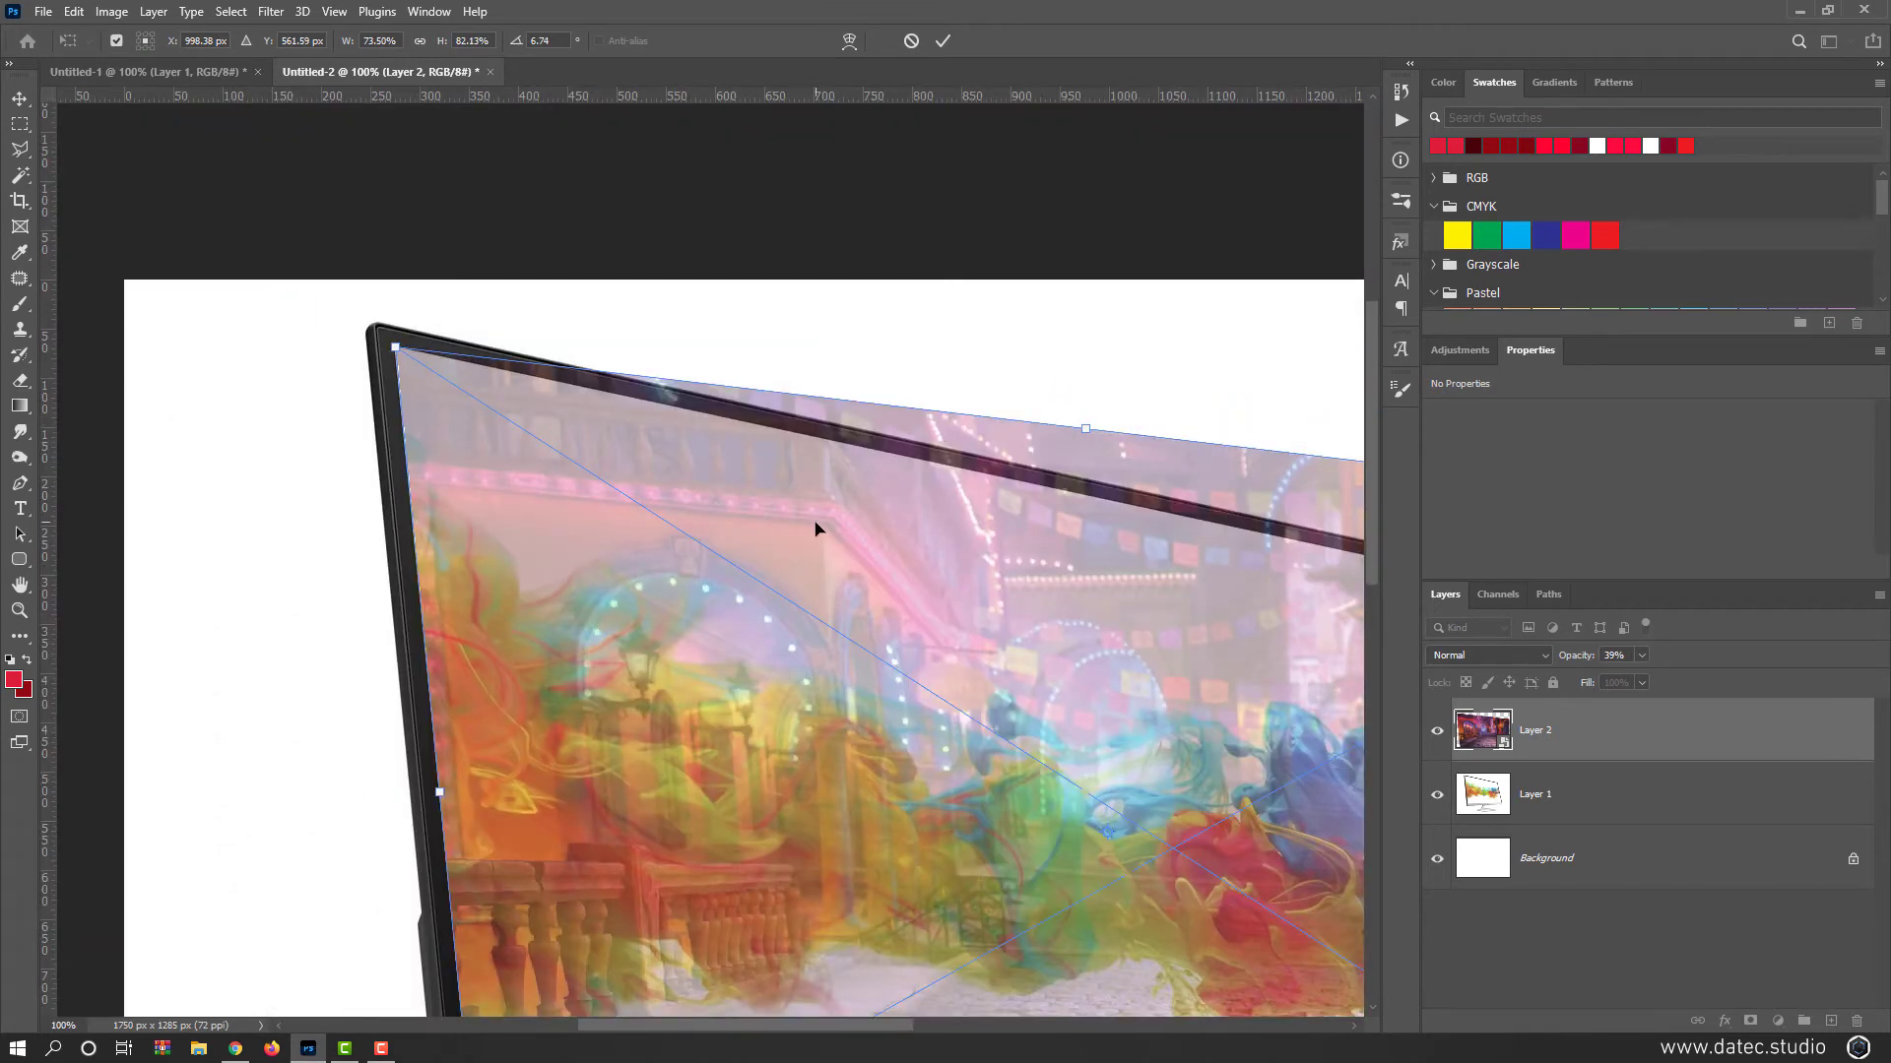
Step: Distort the street image's upper-right and lower-right corners onto the matching inner corners of the monitor's display
left_click_drag(816, 529, 767, 527)
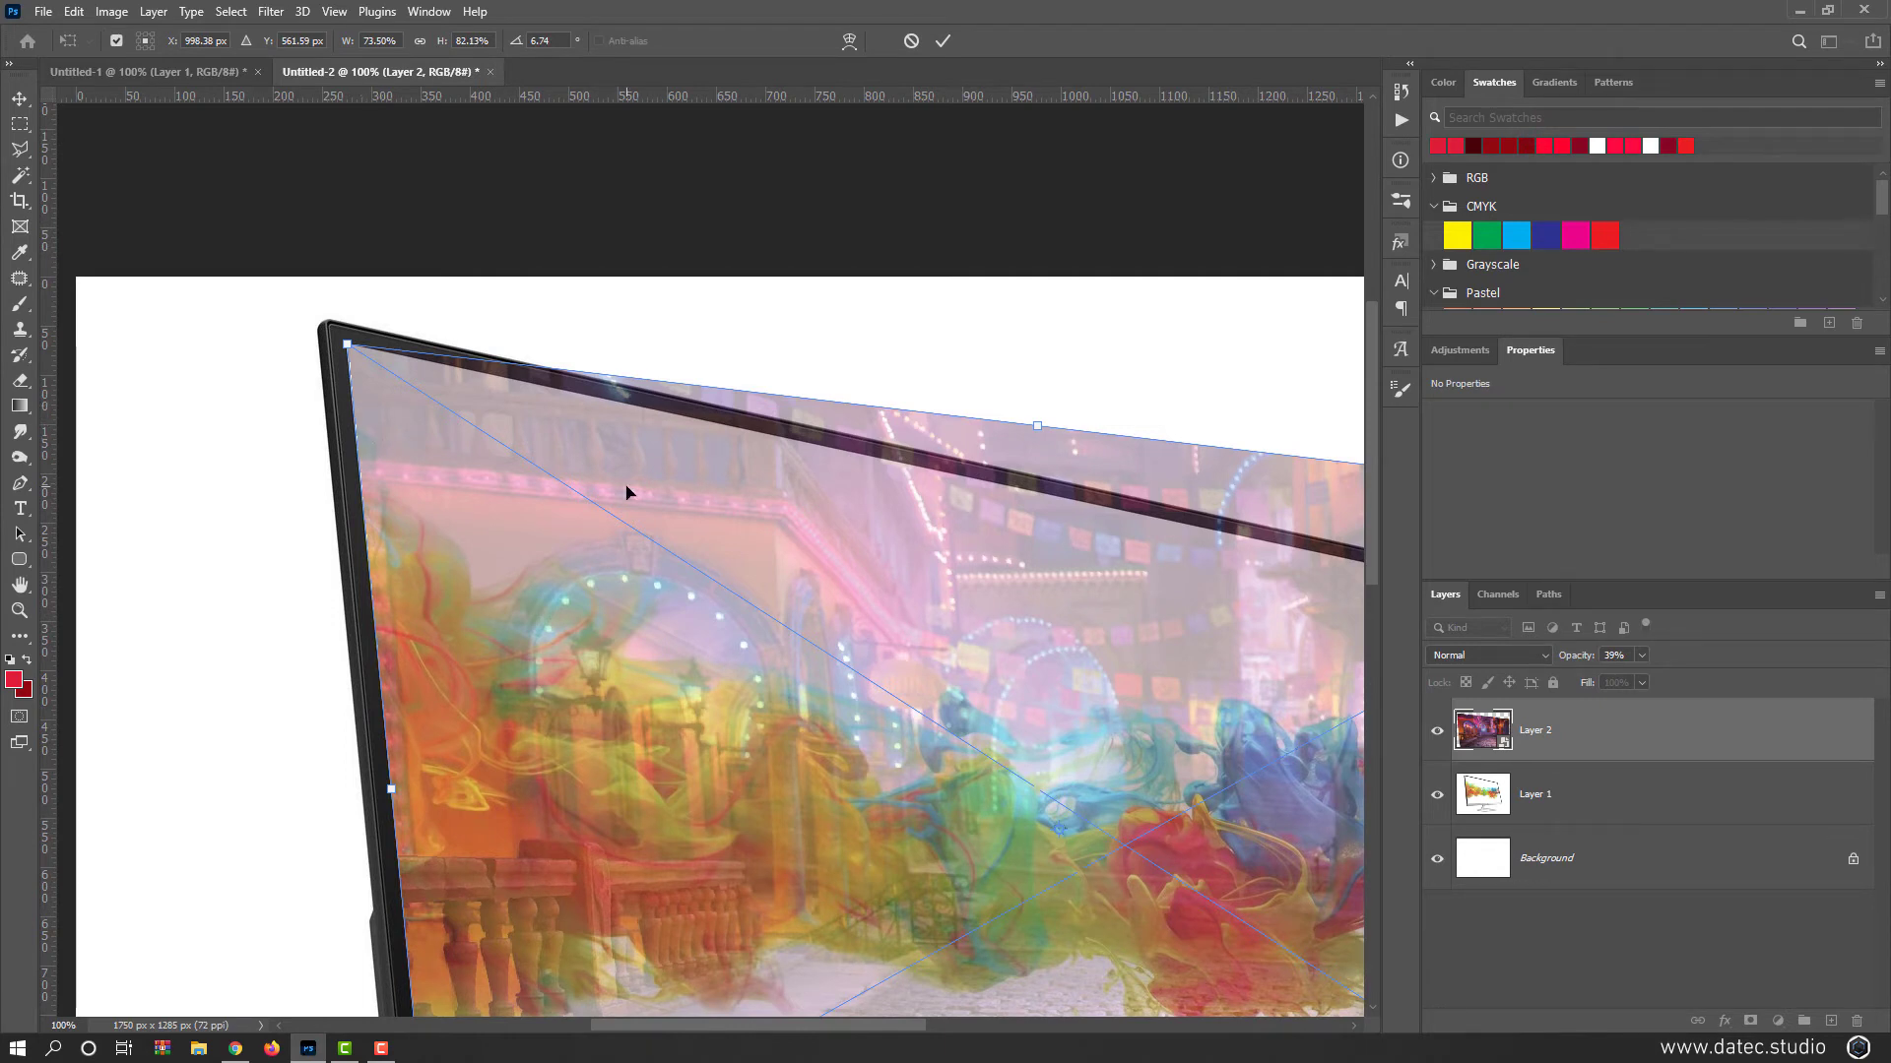
left_click_drag(1026, 561, 366, 473)
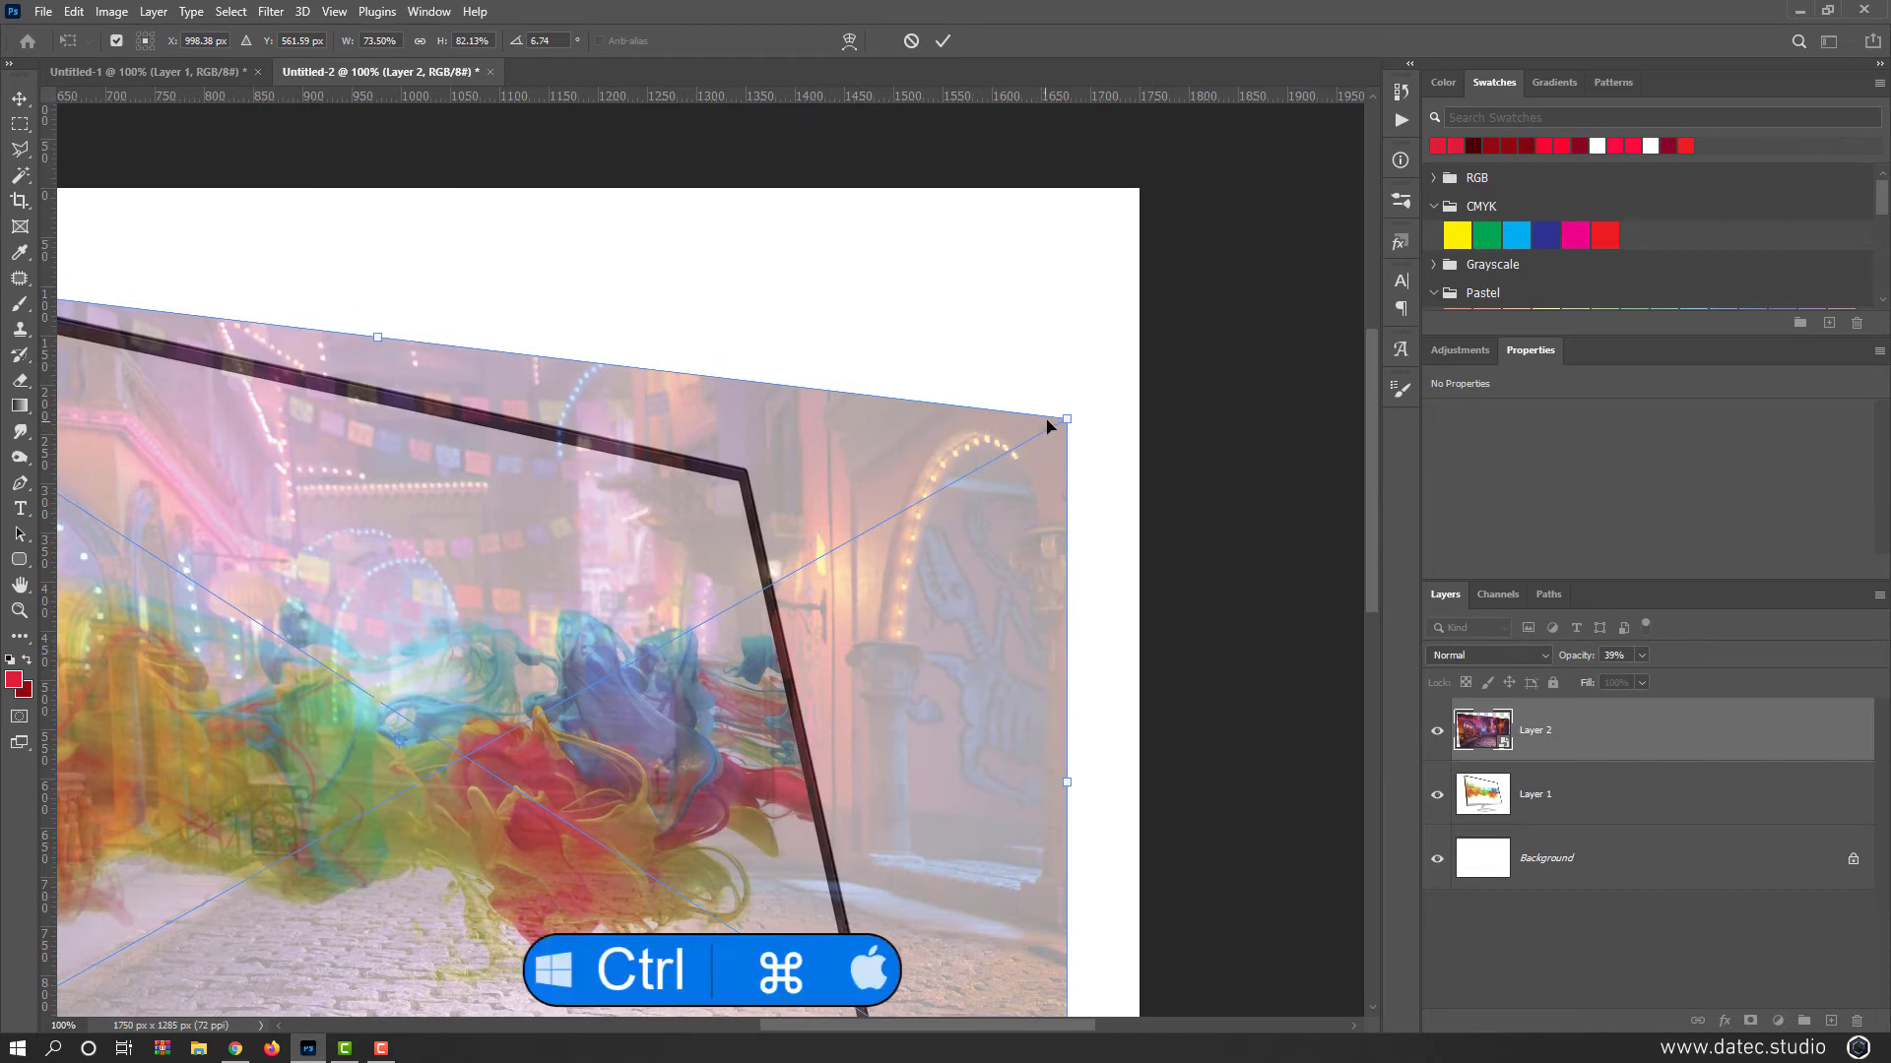
left_click_drag(1070, 423, 739, 480)
left_click_drag(692, 732, 836, 348)
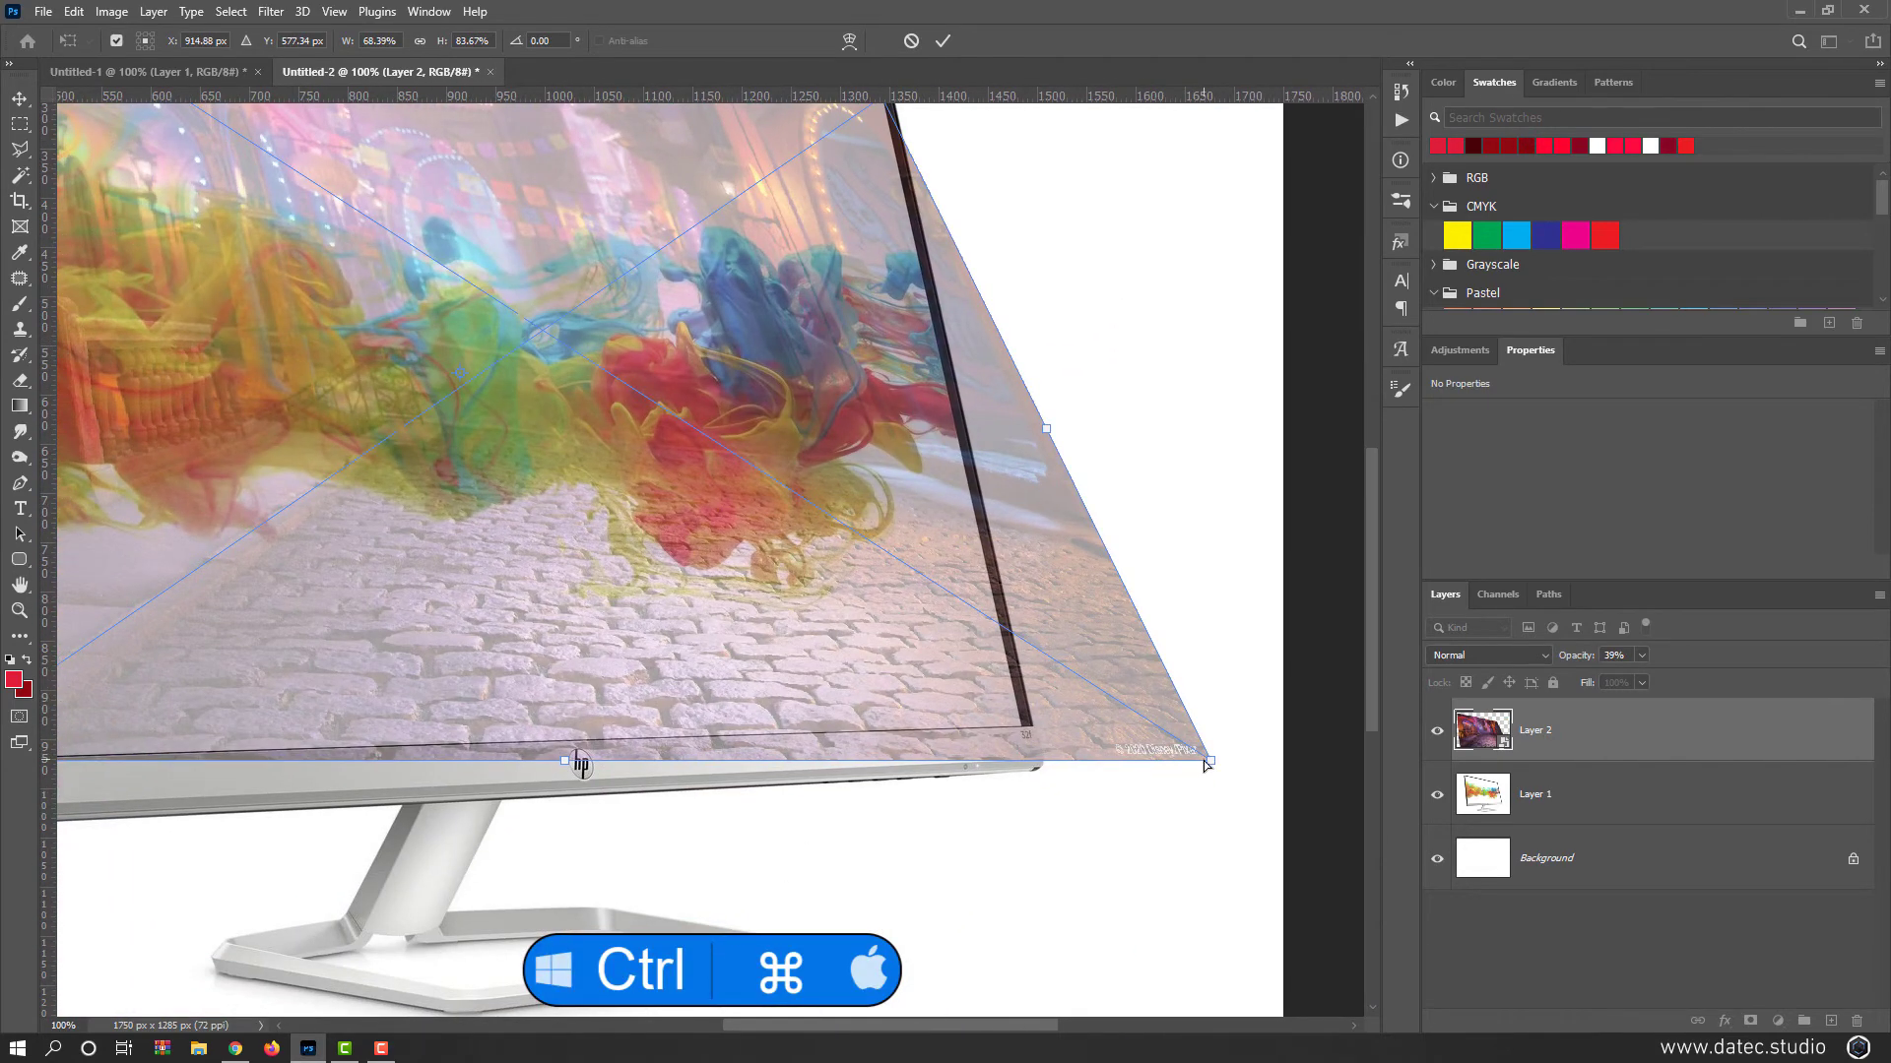
left_click_drag(1210, 761, 1015, 725)
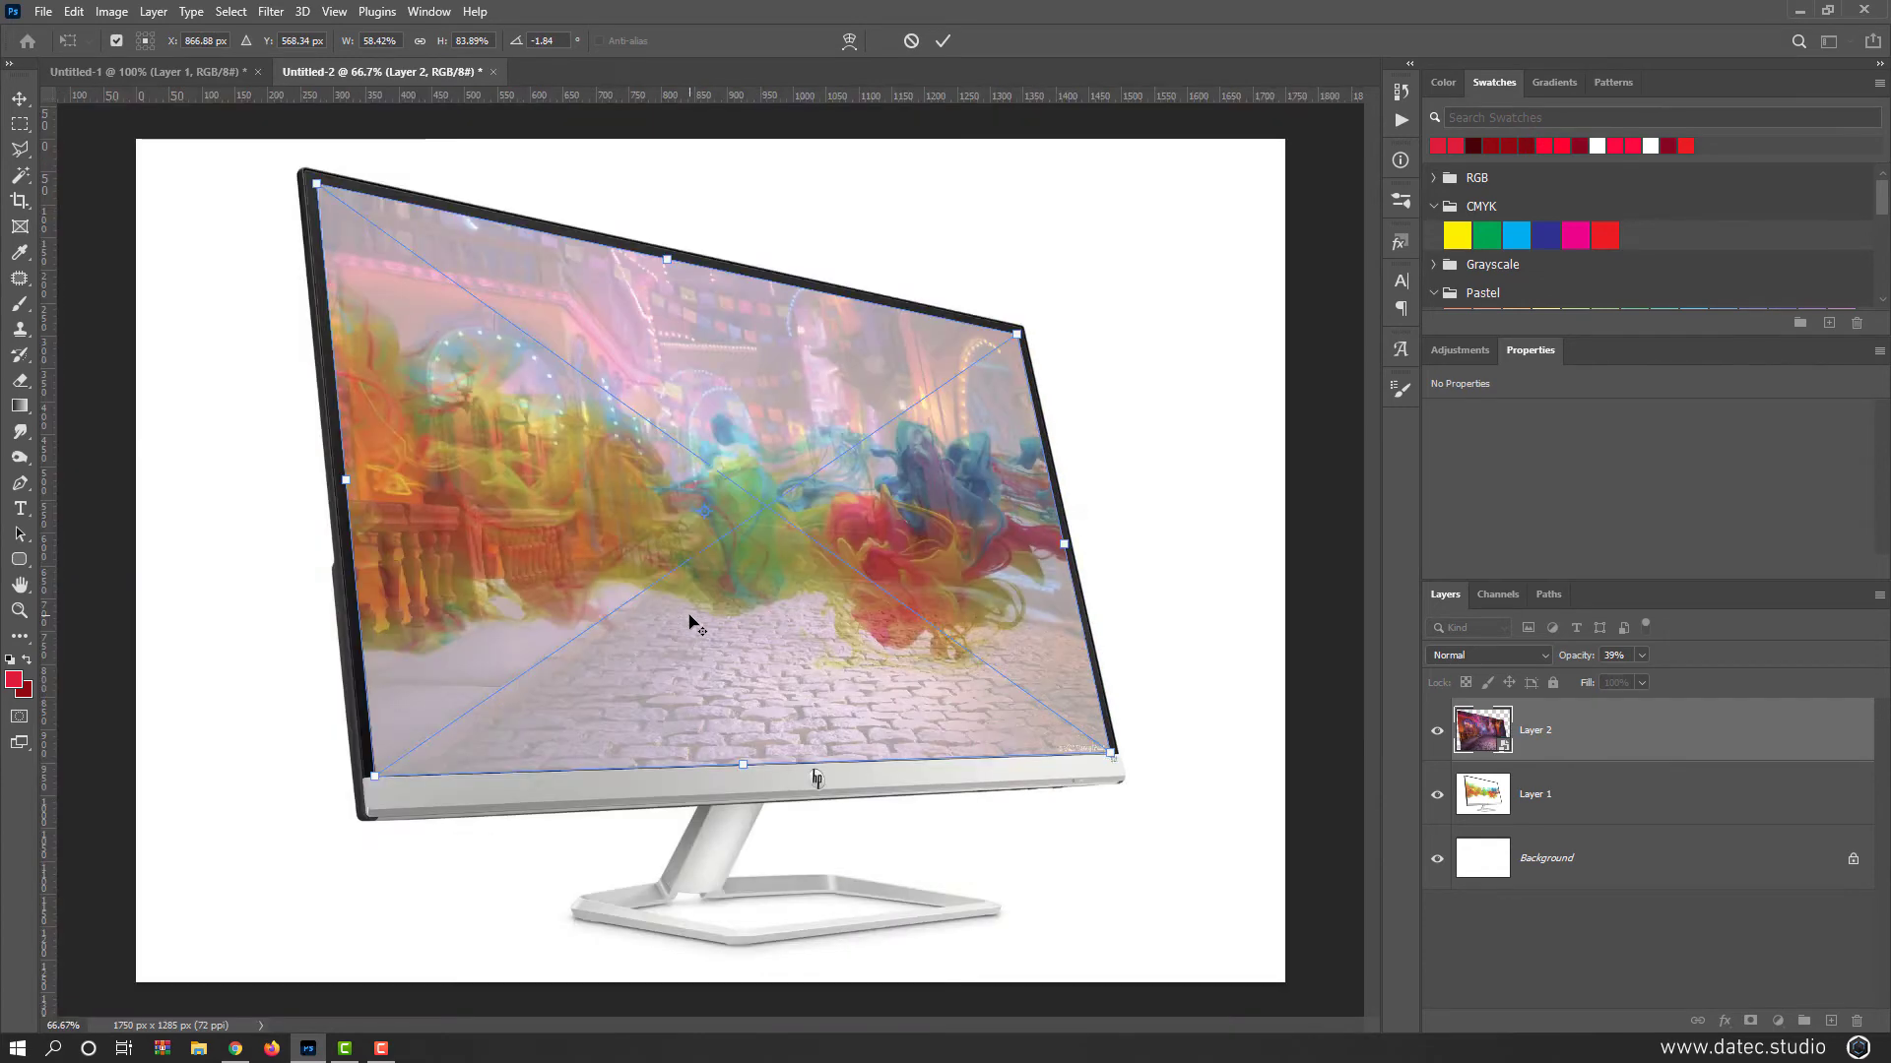
Step: Restore the street image's opacity to 100% and apply its transformation
key("ctrl+minus")
left_click_drag(1571, 665, 1718, 655)
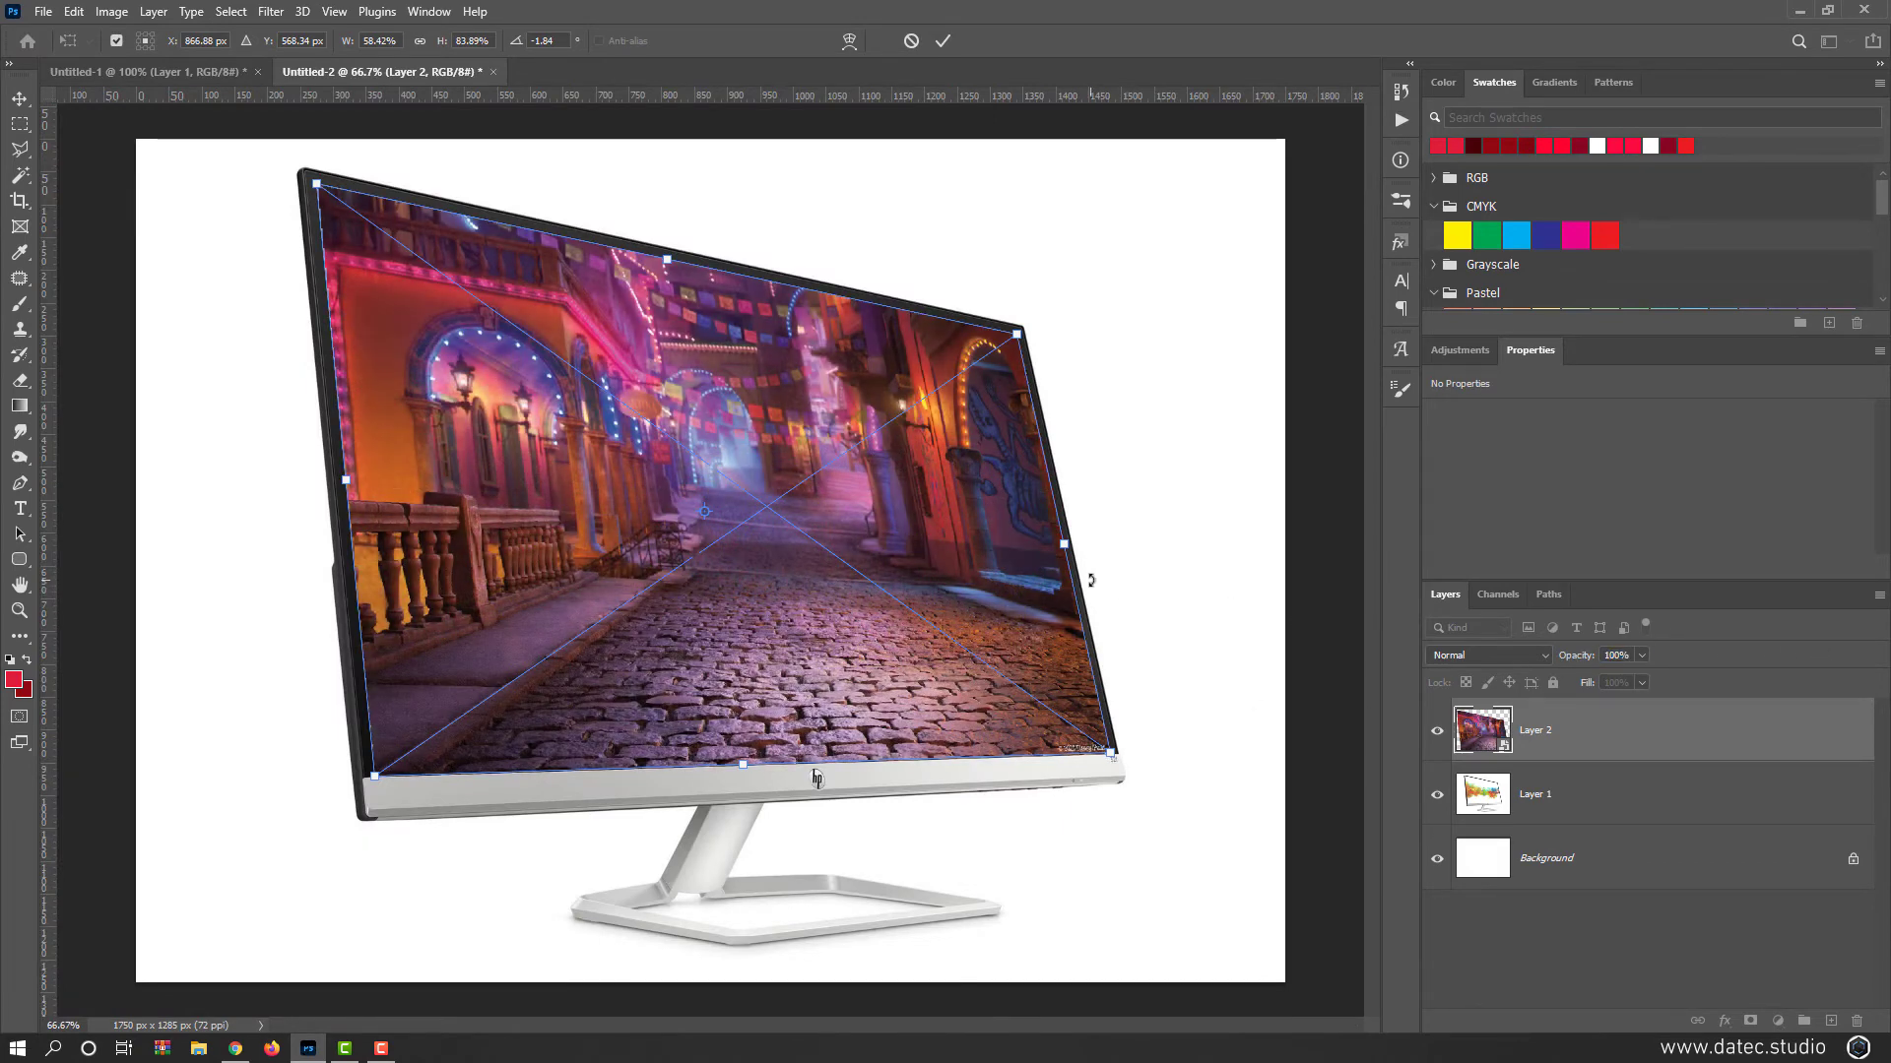
key("Return")
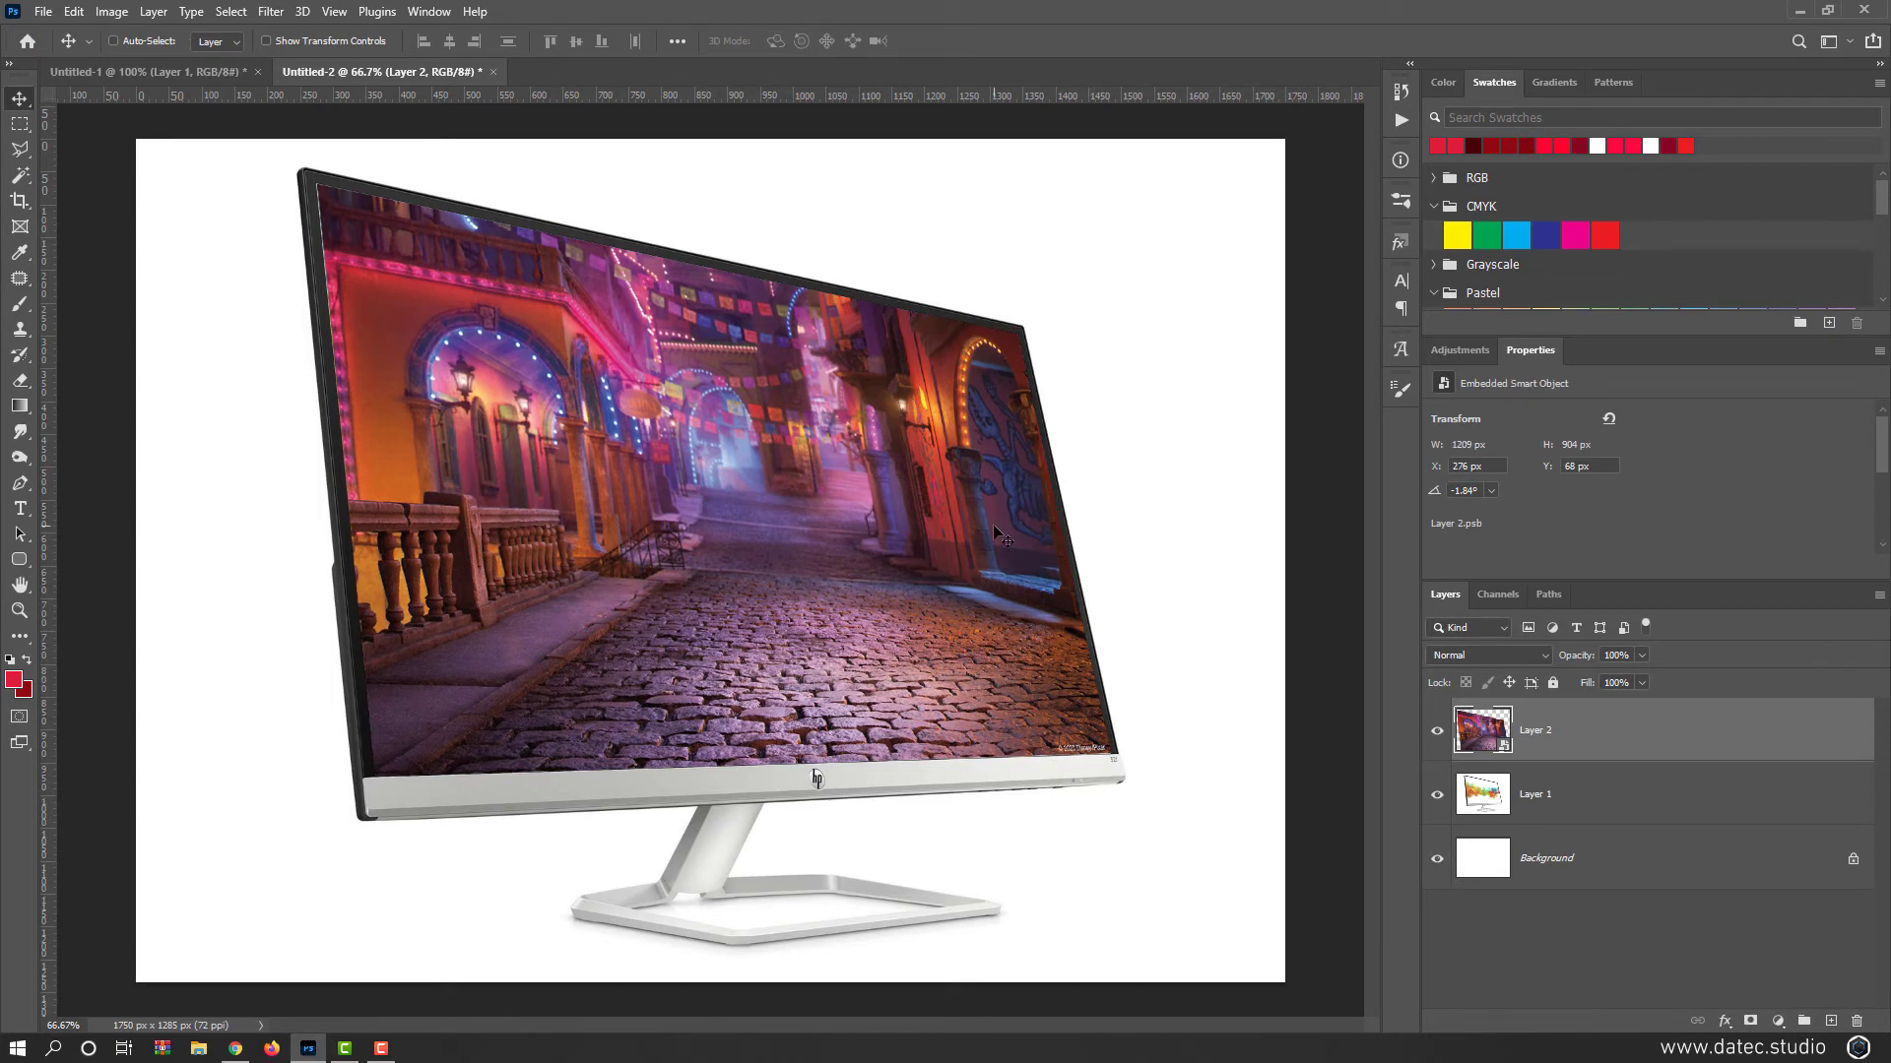
Step: Free-transform the street image again, distorting its upper-left corner slightly outward to cover the white gap along the monitor's bezel
scroll(293, 187, "up", 4)
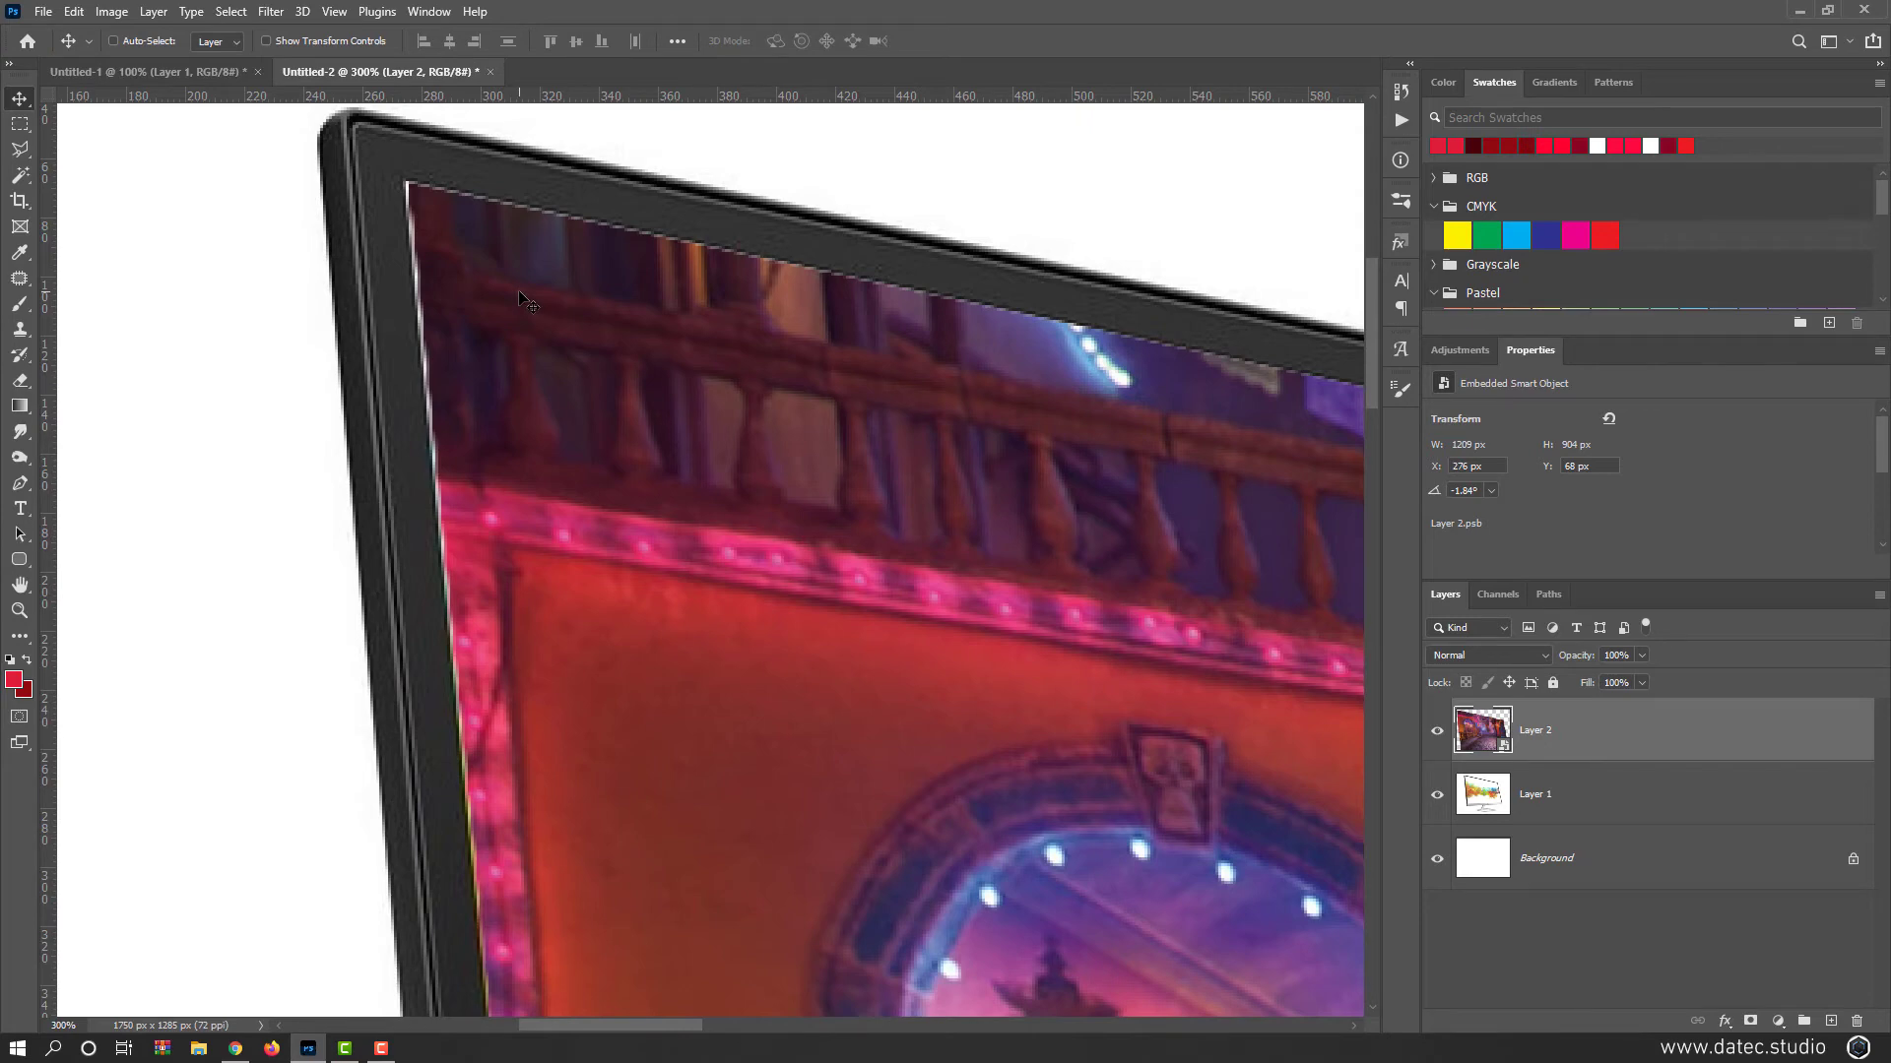
key("ctrl")
key("ctrl+t")
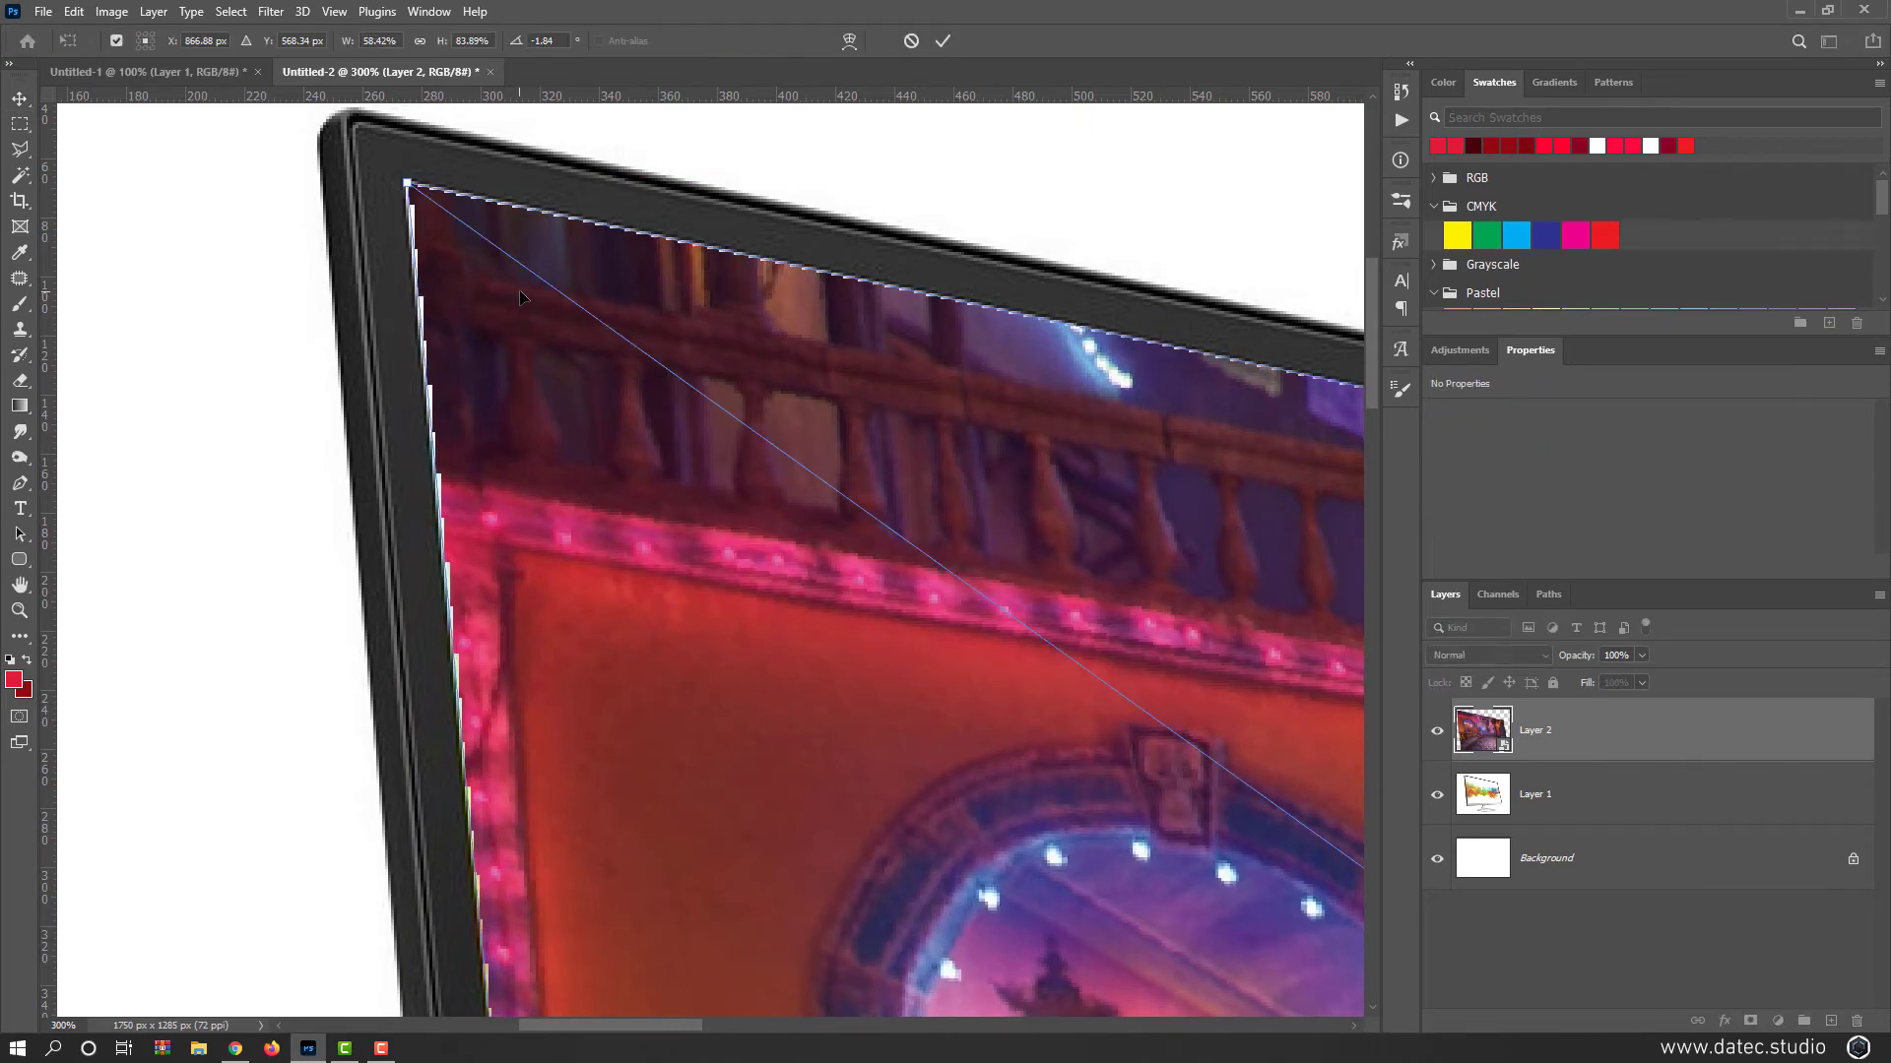
scroll(748, 433, "down", 3)
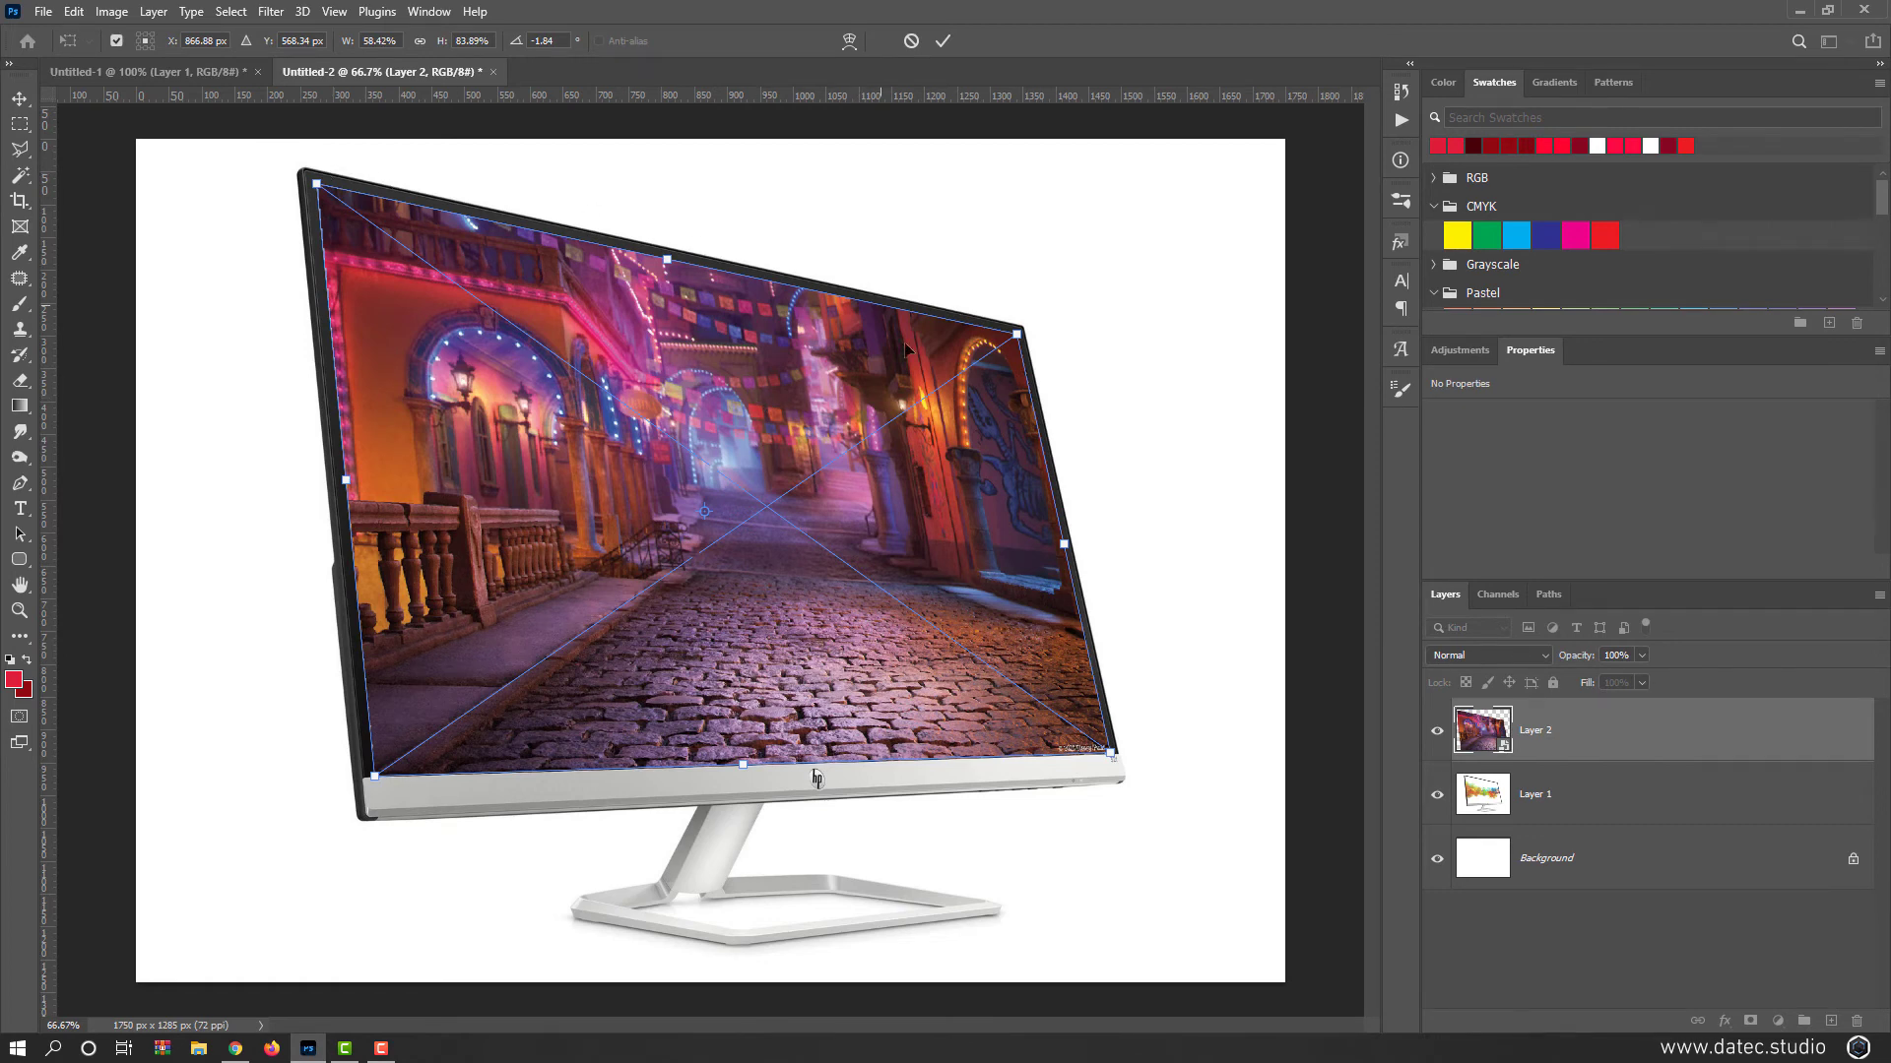
scroll(317, 187, "up", 5)
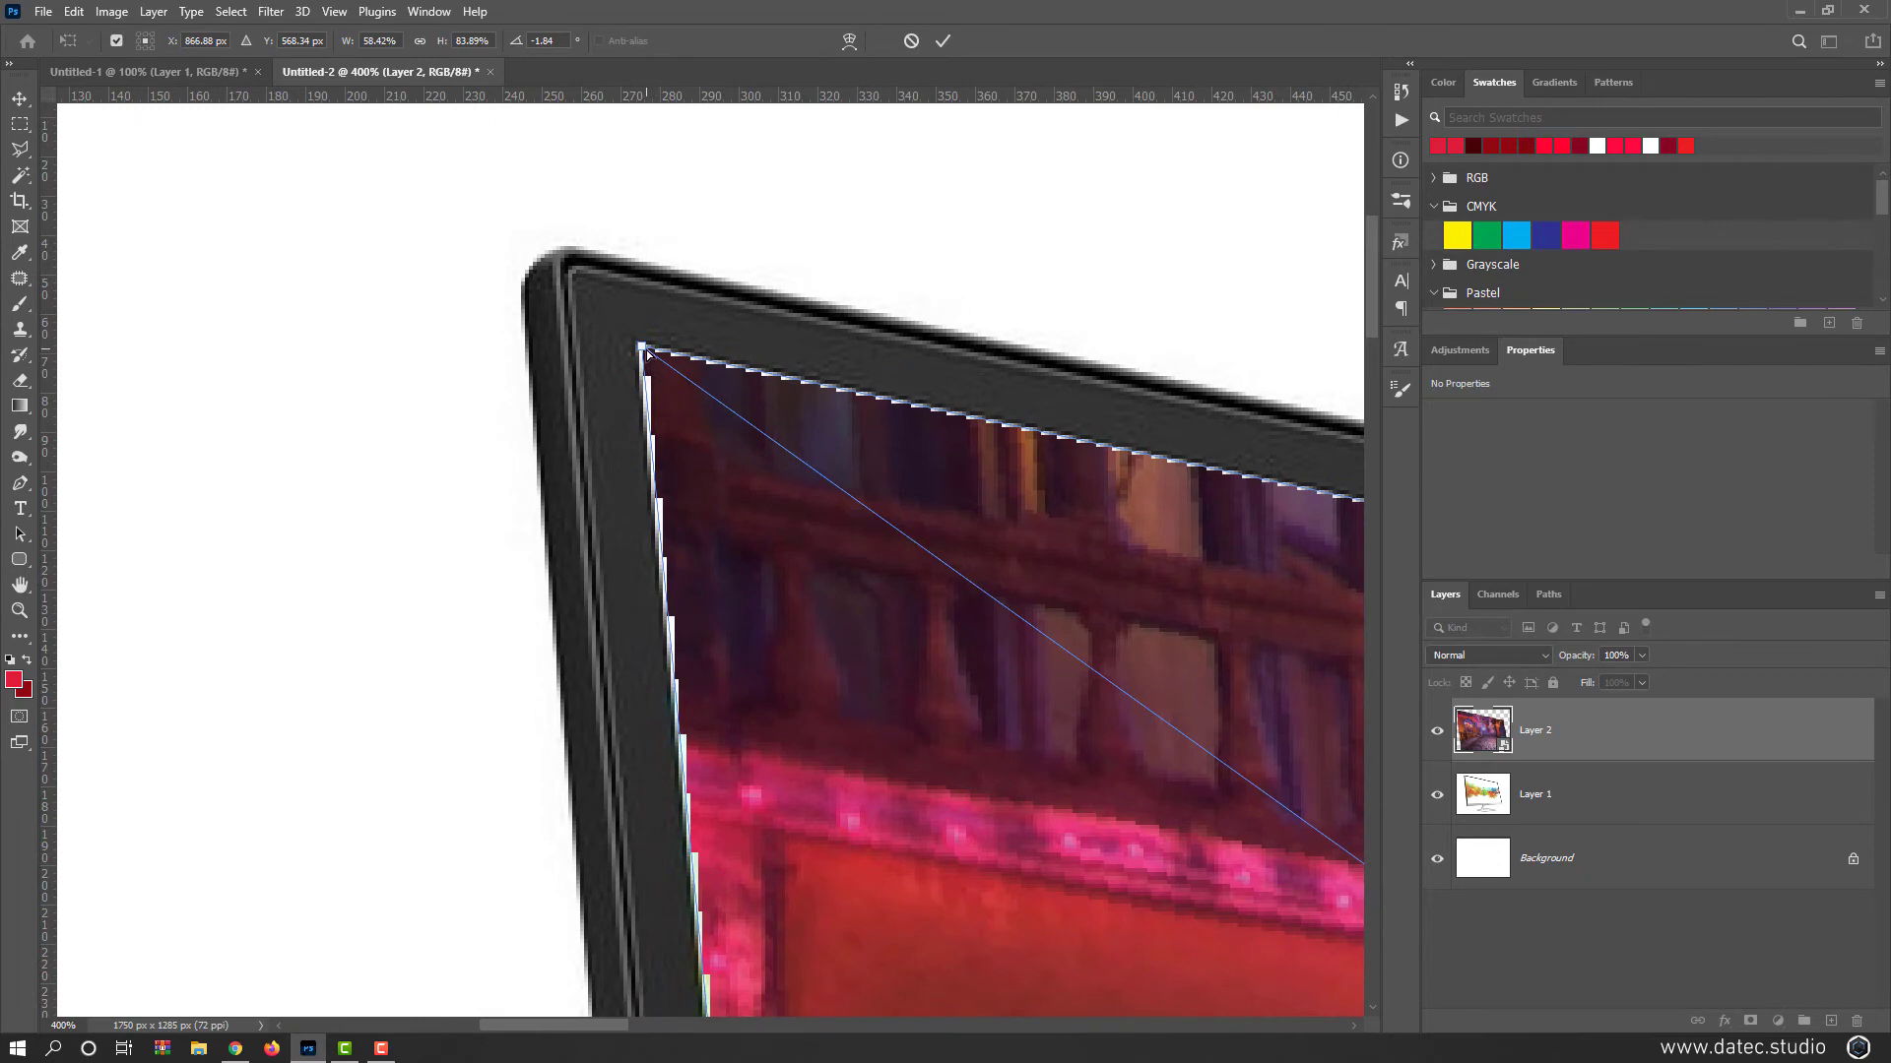
left_click_drag(647, 353, 632, 341)
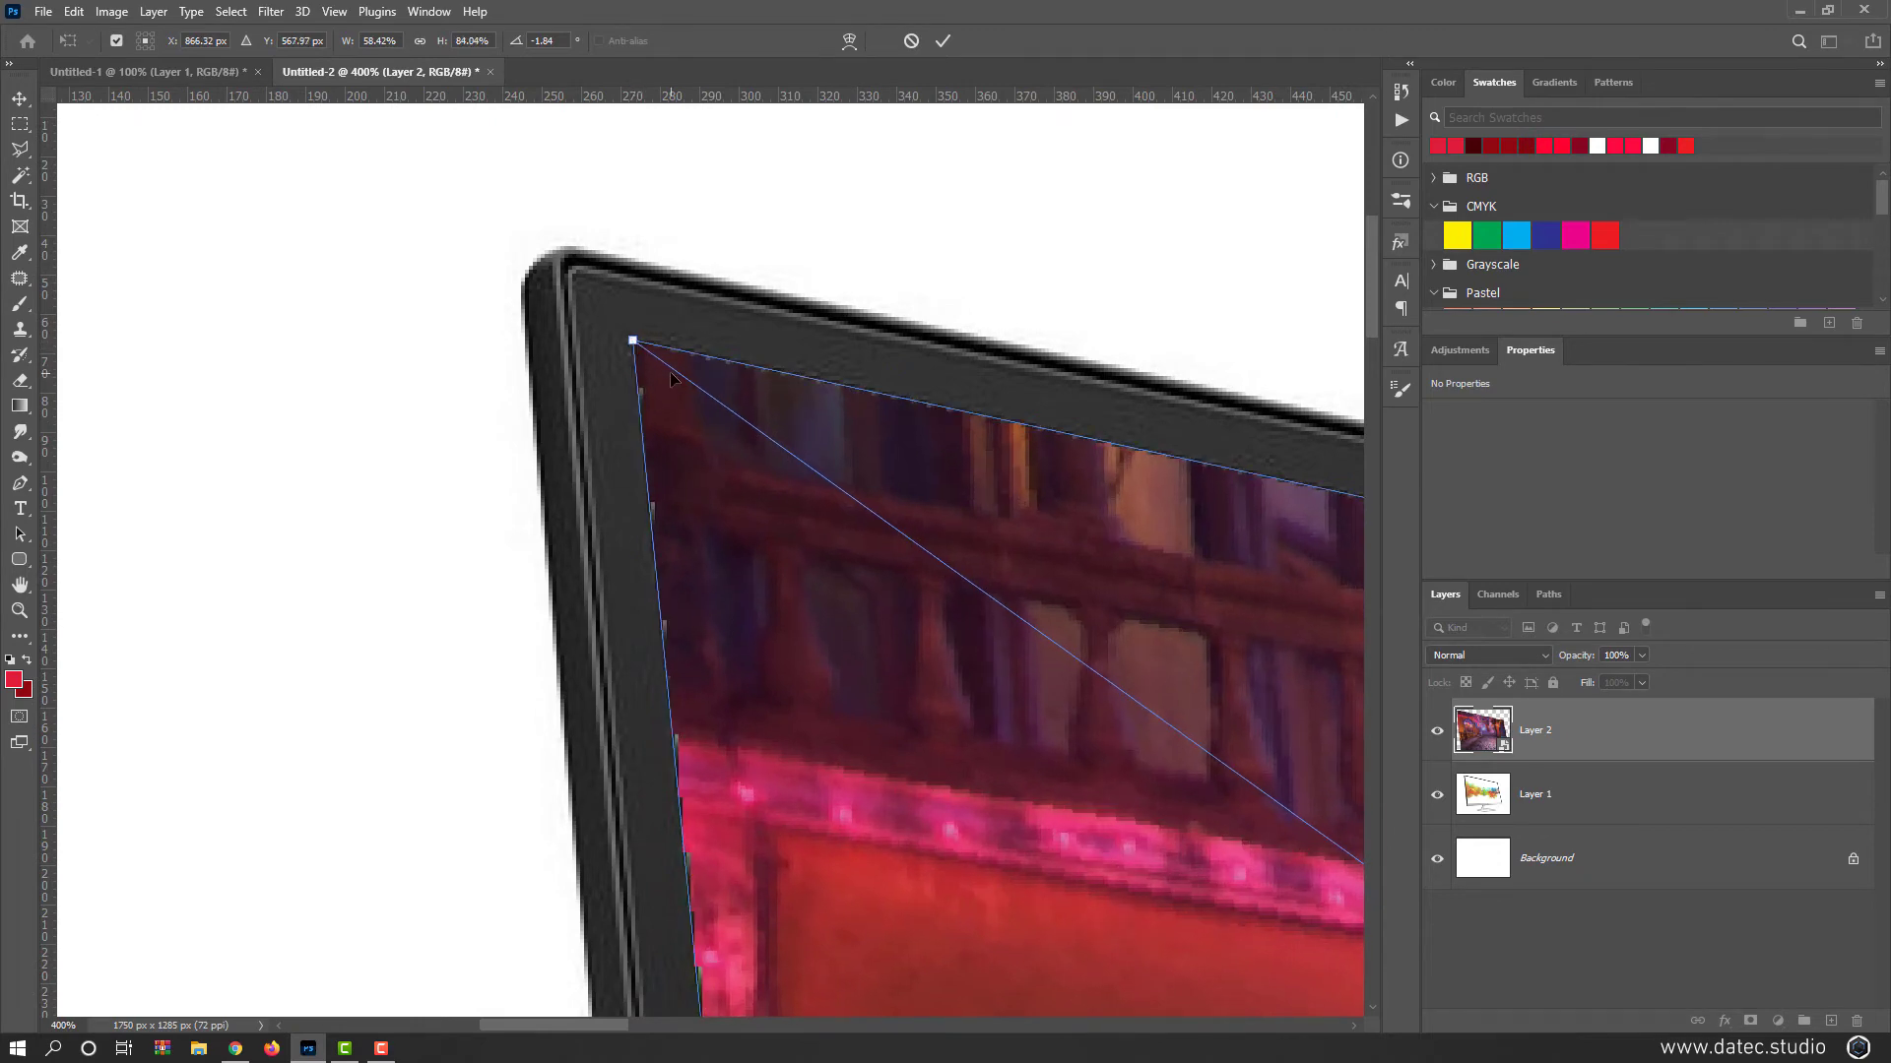
key("Return")
scroll(740, 499, "down", 5)
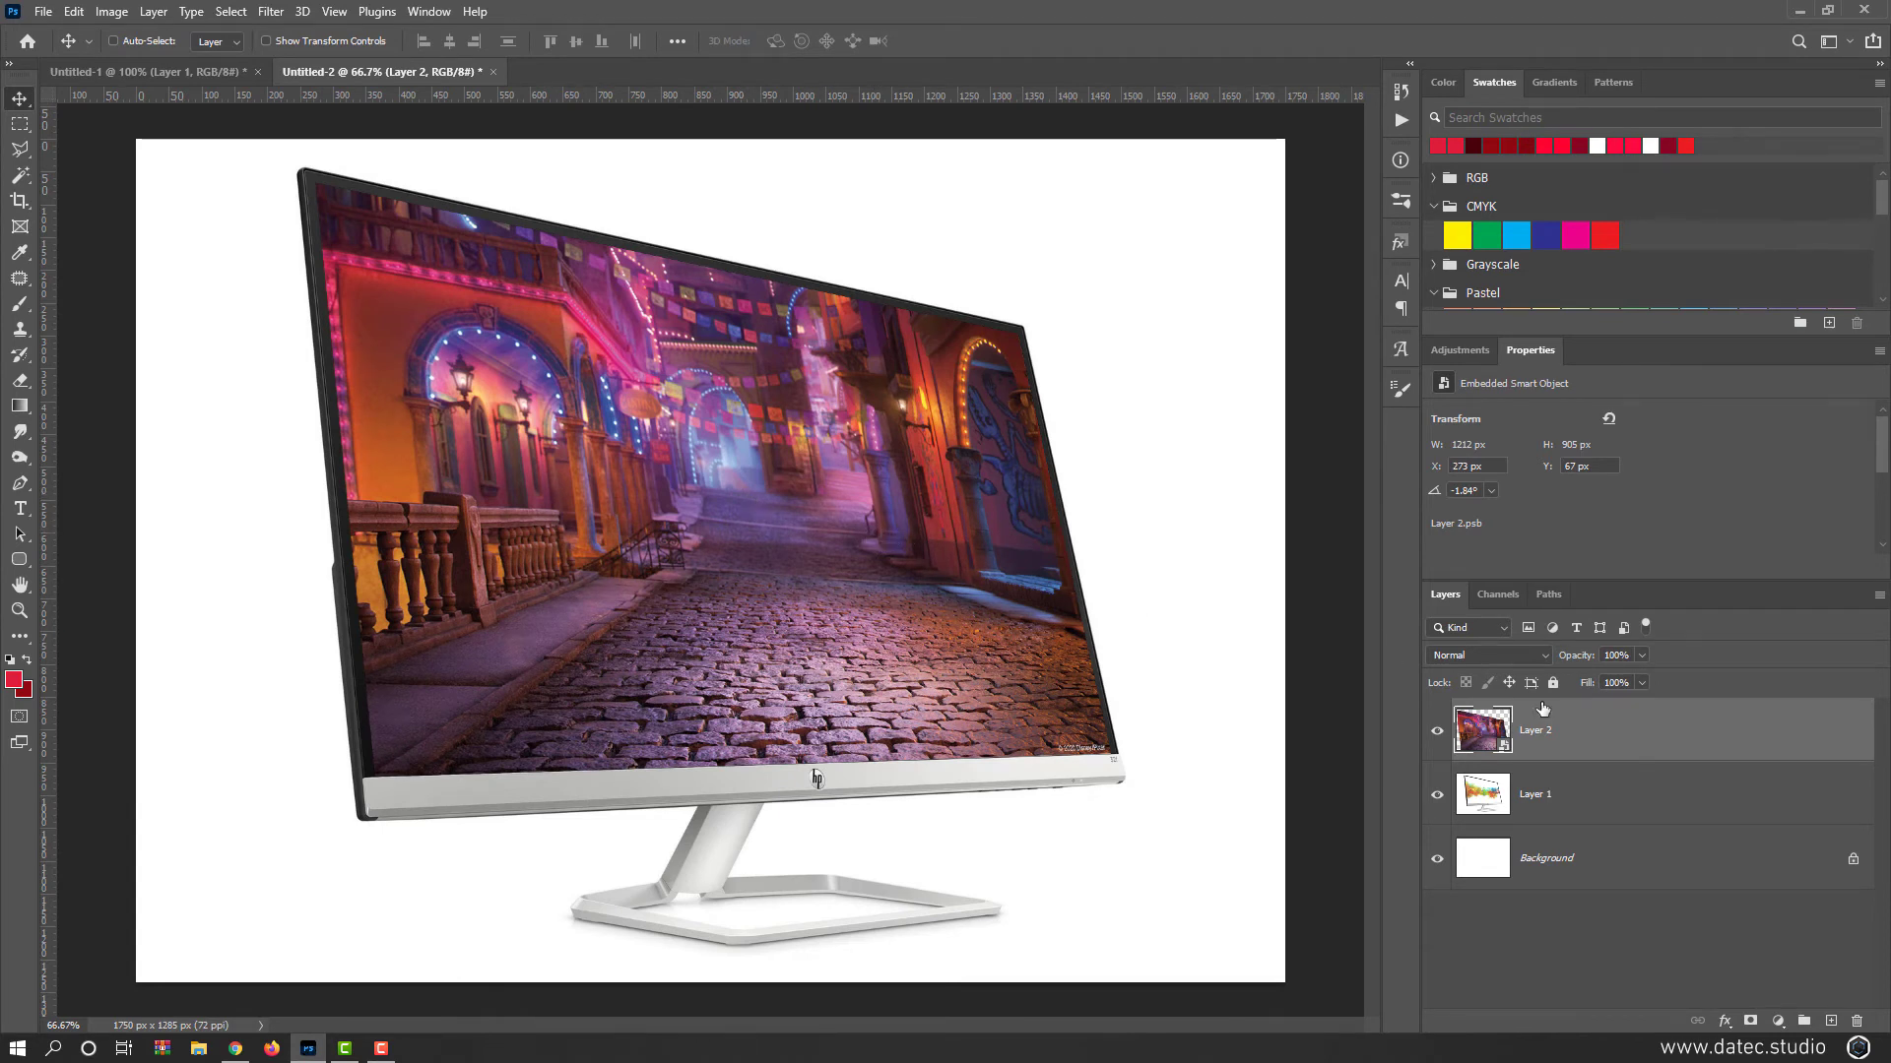
right_click(1595, 739)
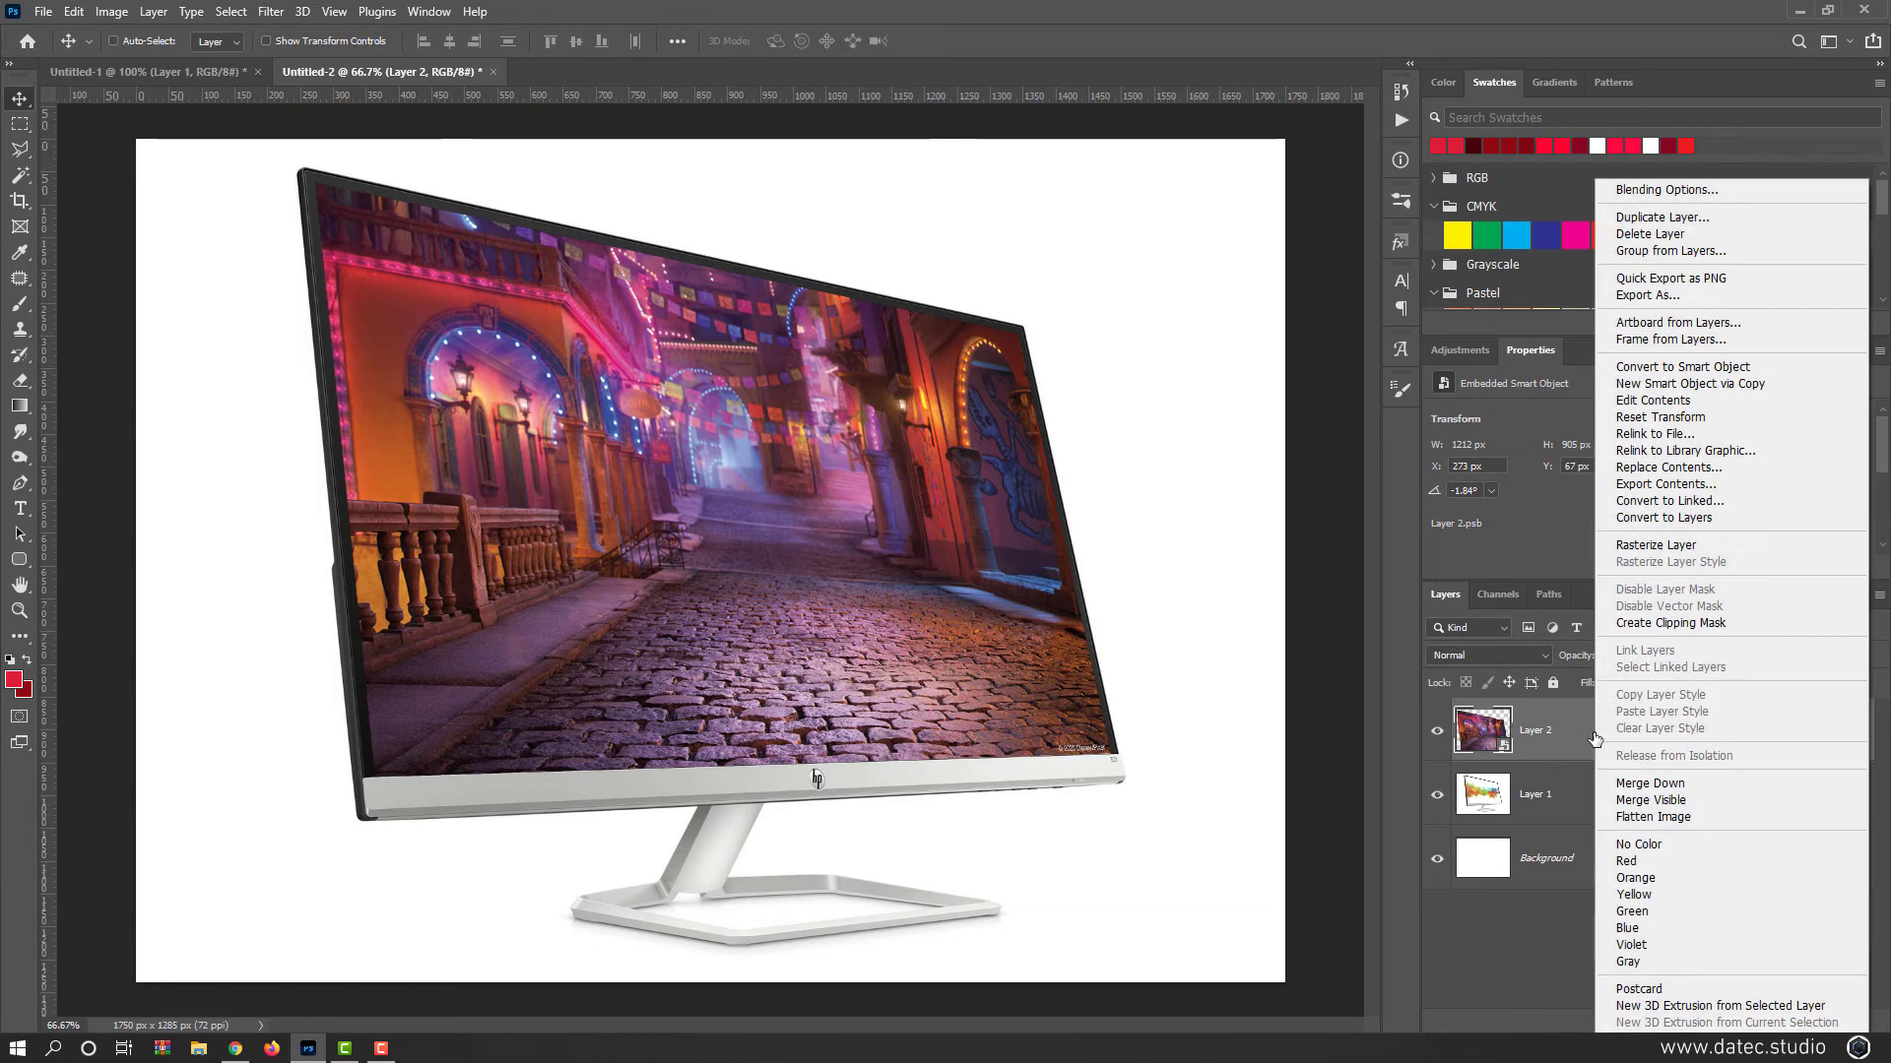
left_click(1715, 427)
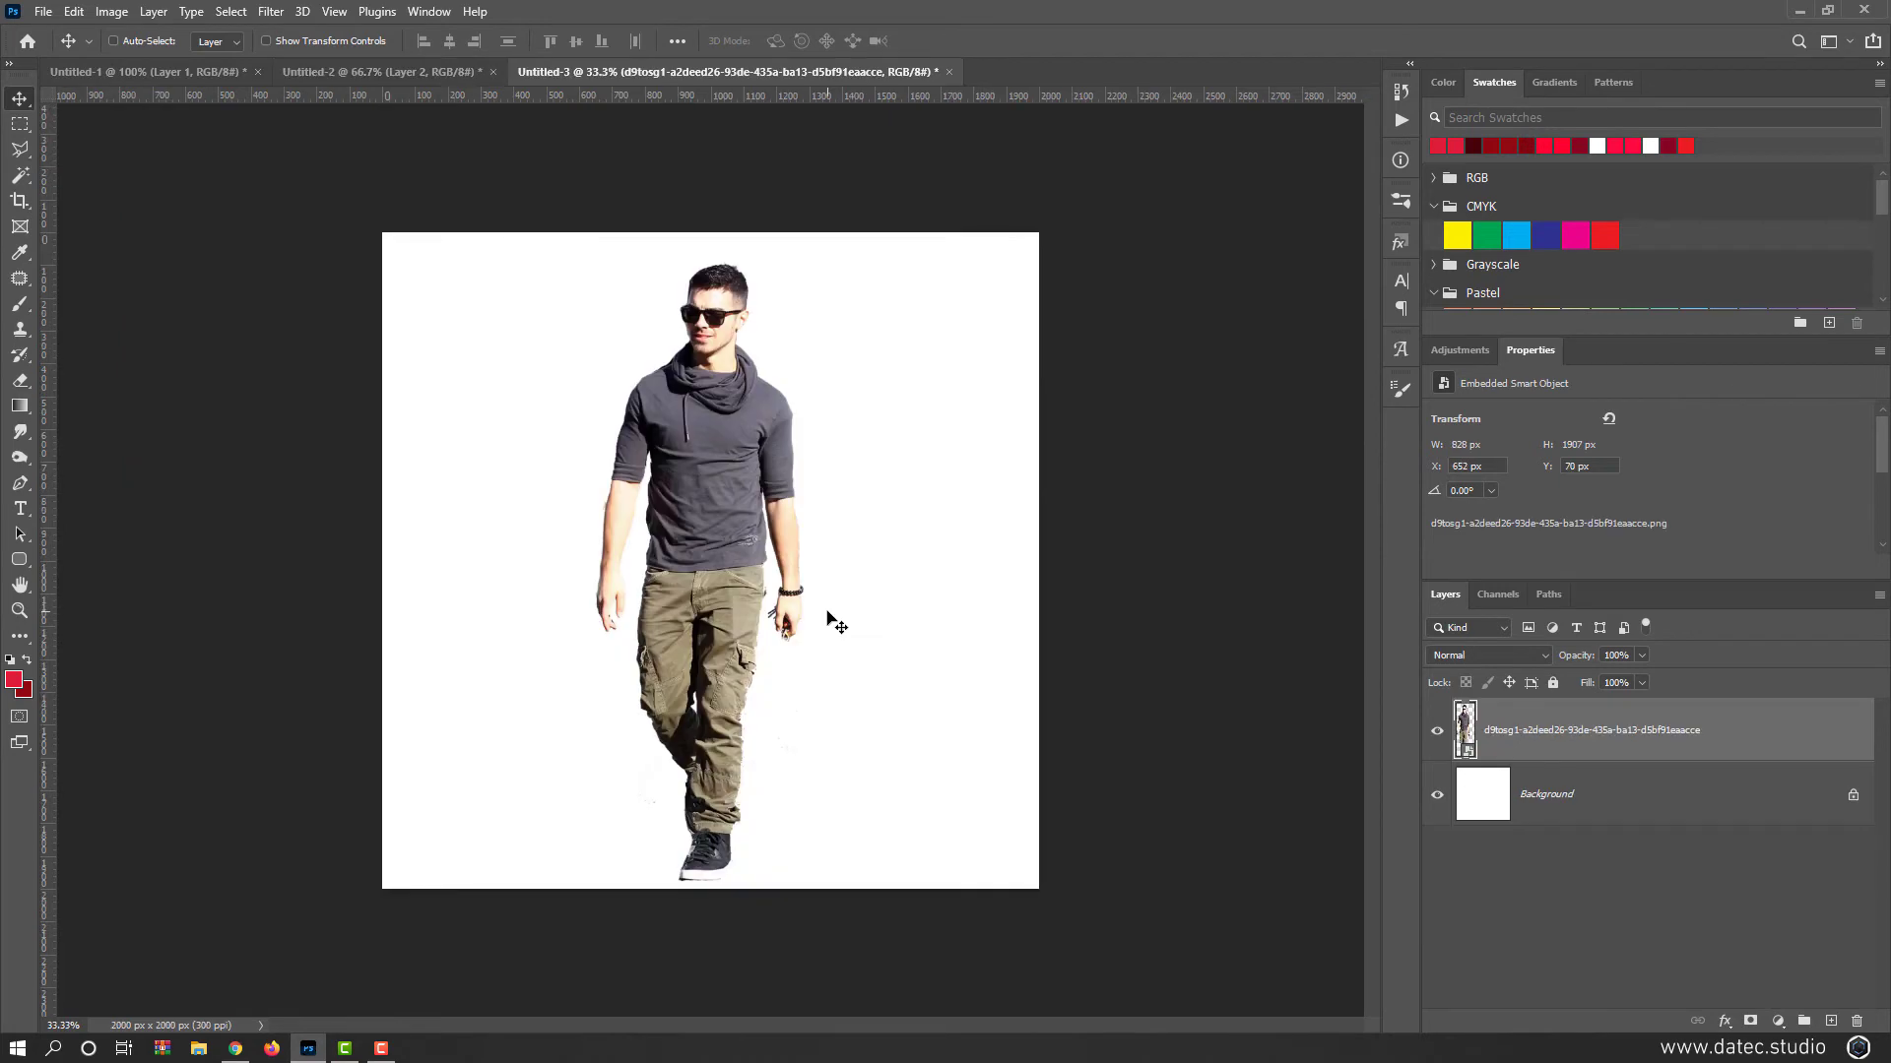
Step: In the Untitled-3 document, scale the man's image proportionally to about 24% and position it in the upper middle of the canvas
left_click(727, 502)
left_click_drag(727, 500, 741, 494)
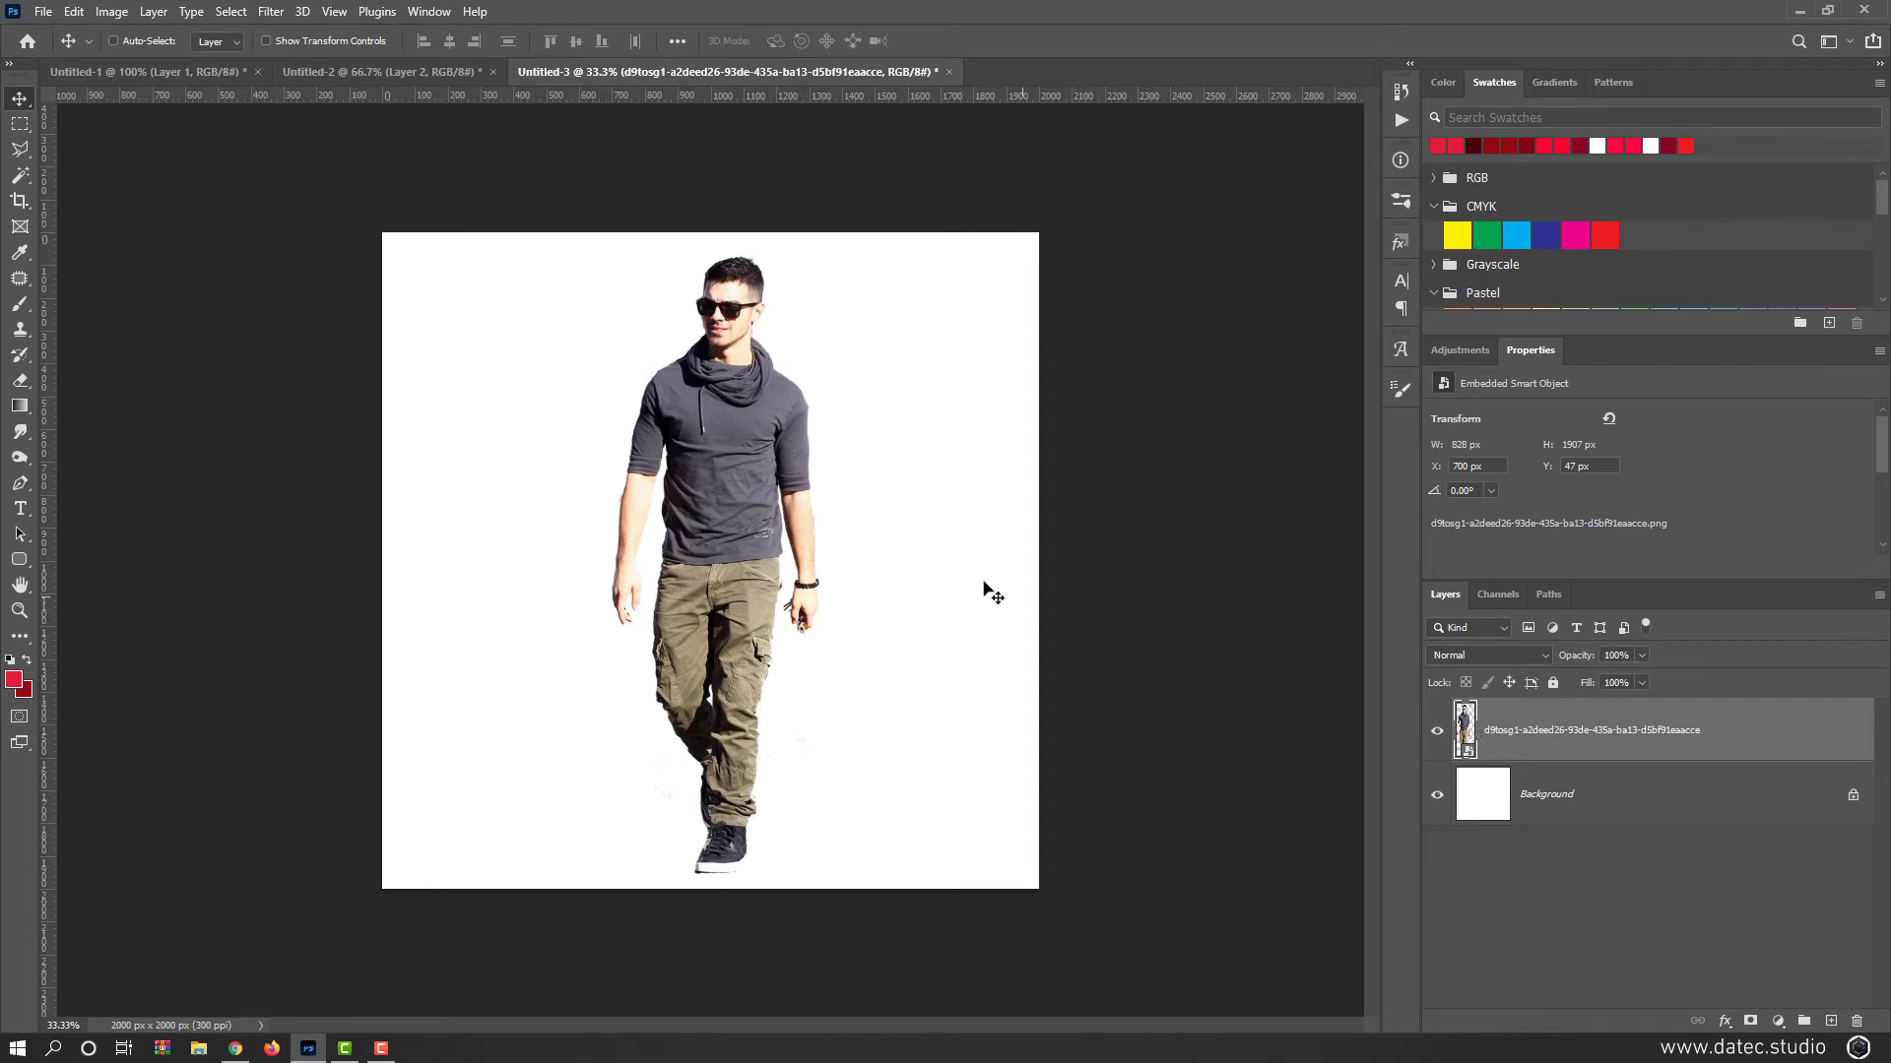
key("ctrl")
key("ctrl+t")
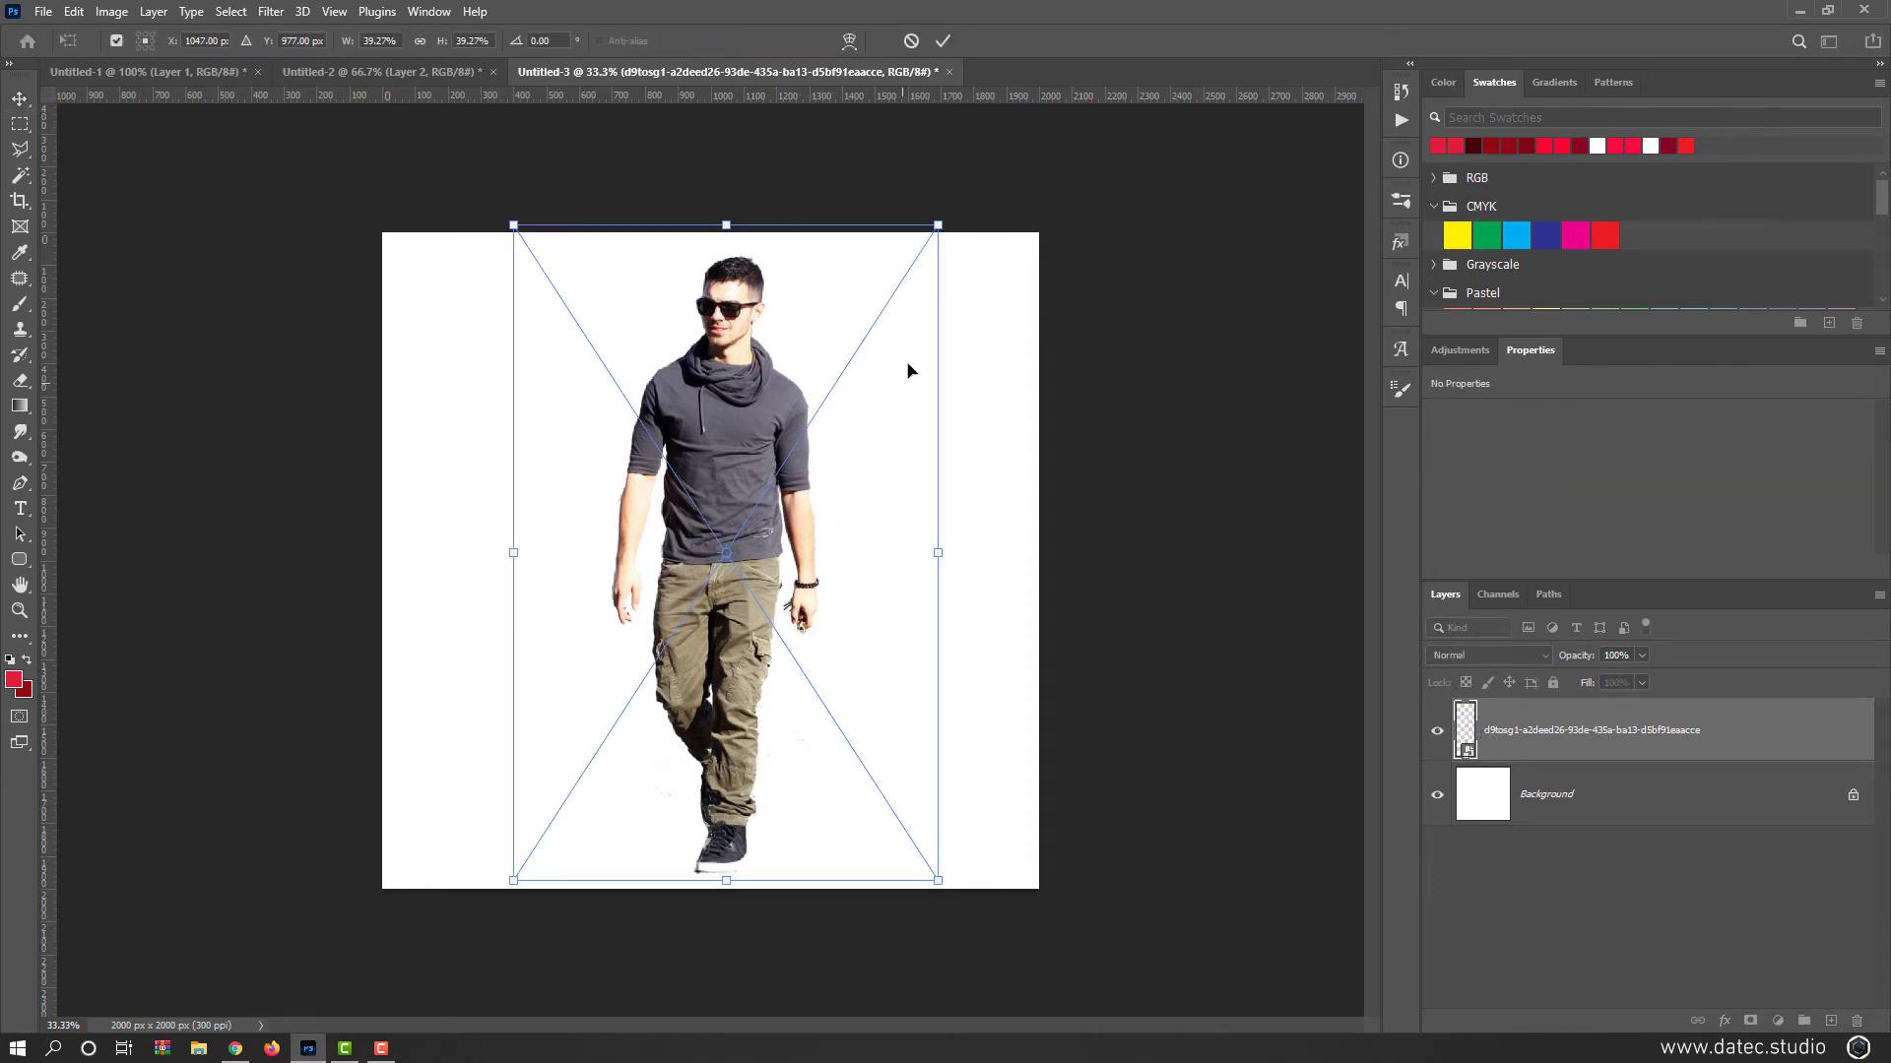
left_click_drag(938, 225, 838, 378)
left_click_drag(778, 548, 778, 480)
left_click_drag(839, 307, 860, 294)
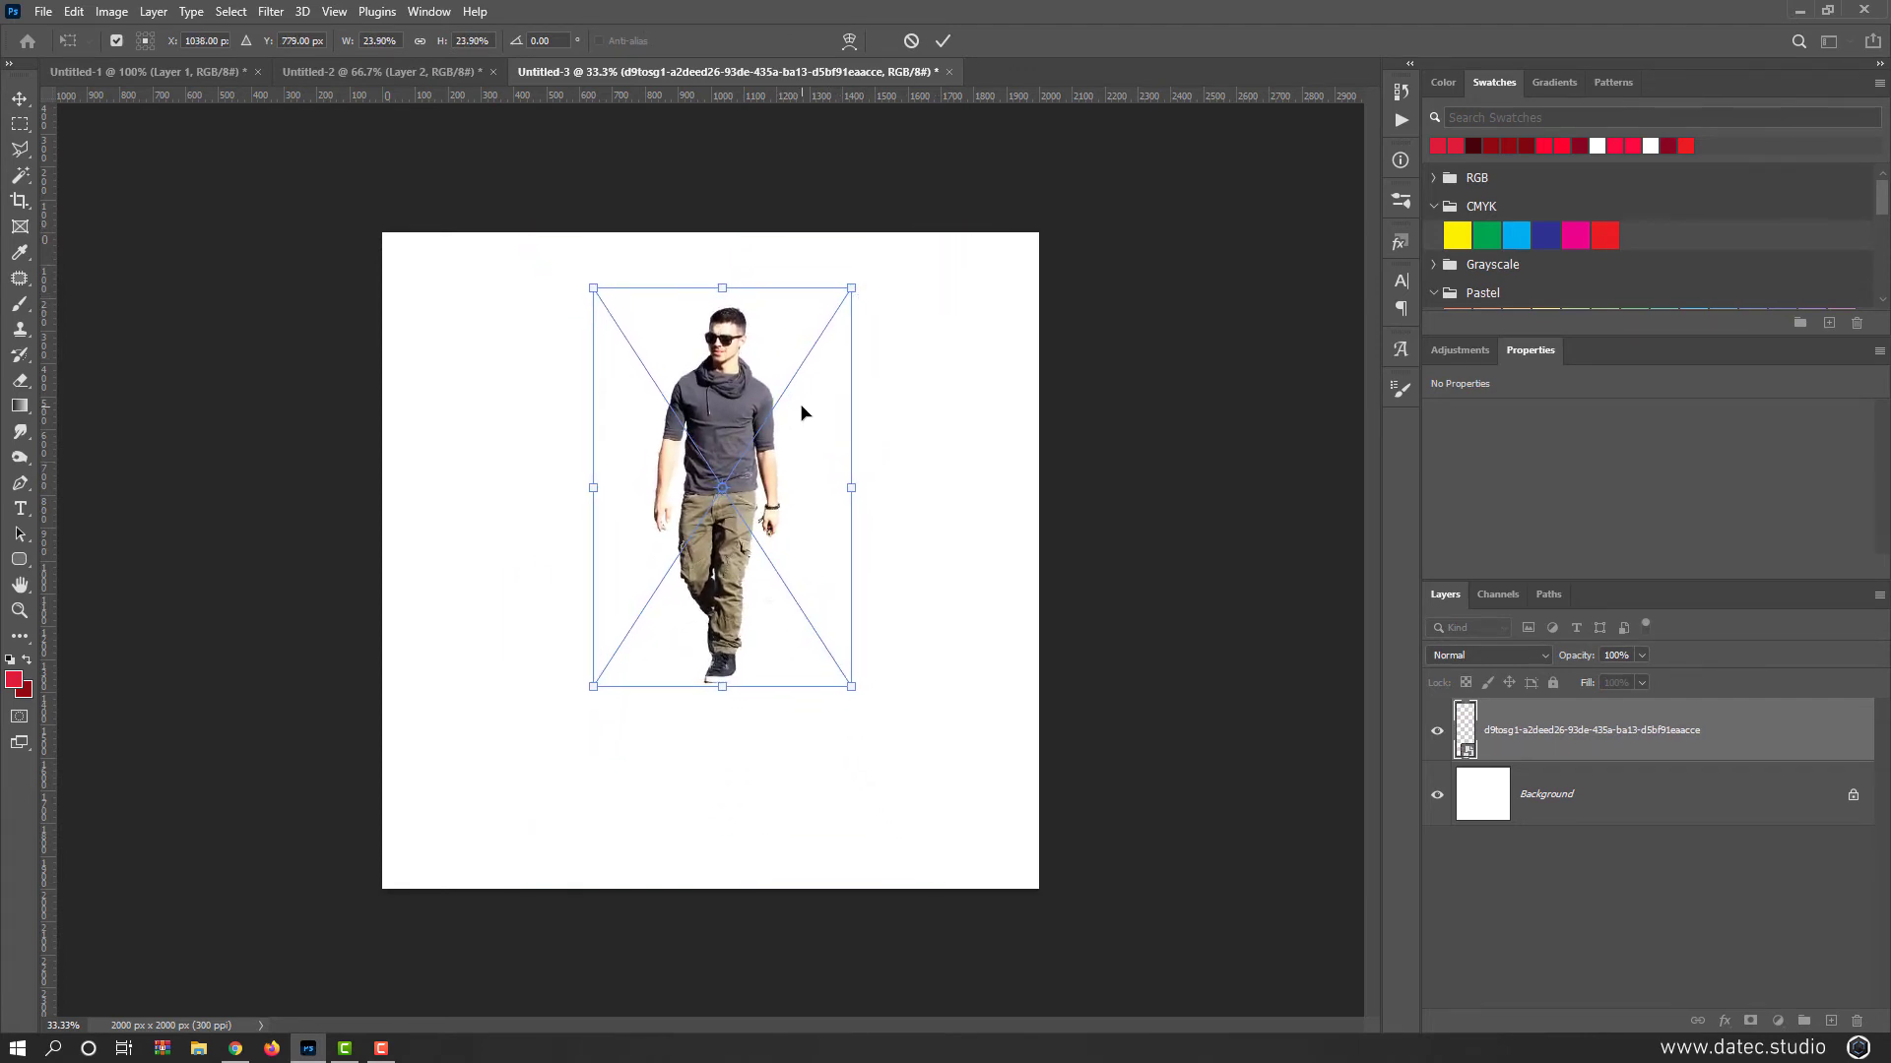
left_click_drag(801, 409, 814, 400)
key("Return")
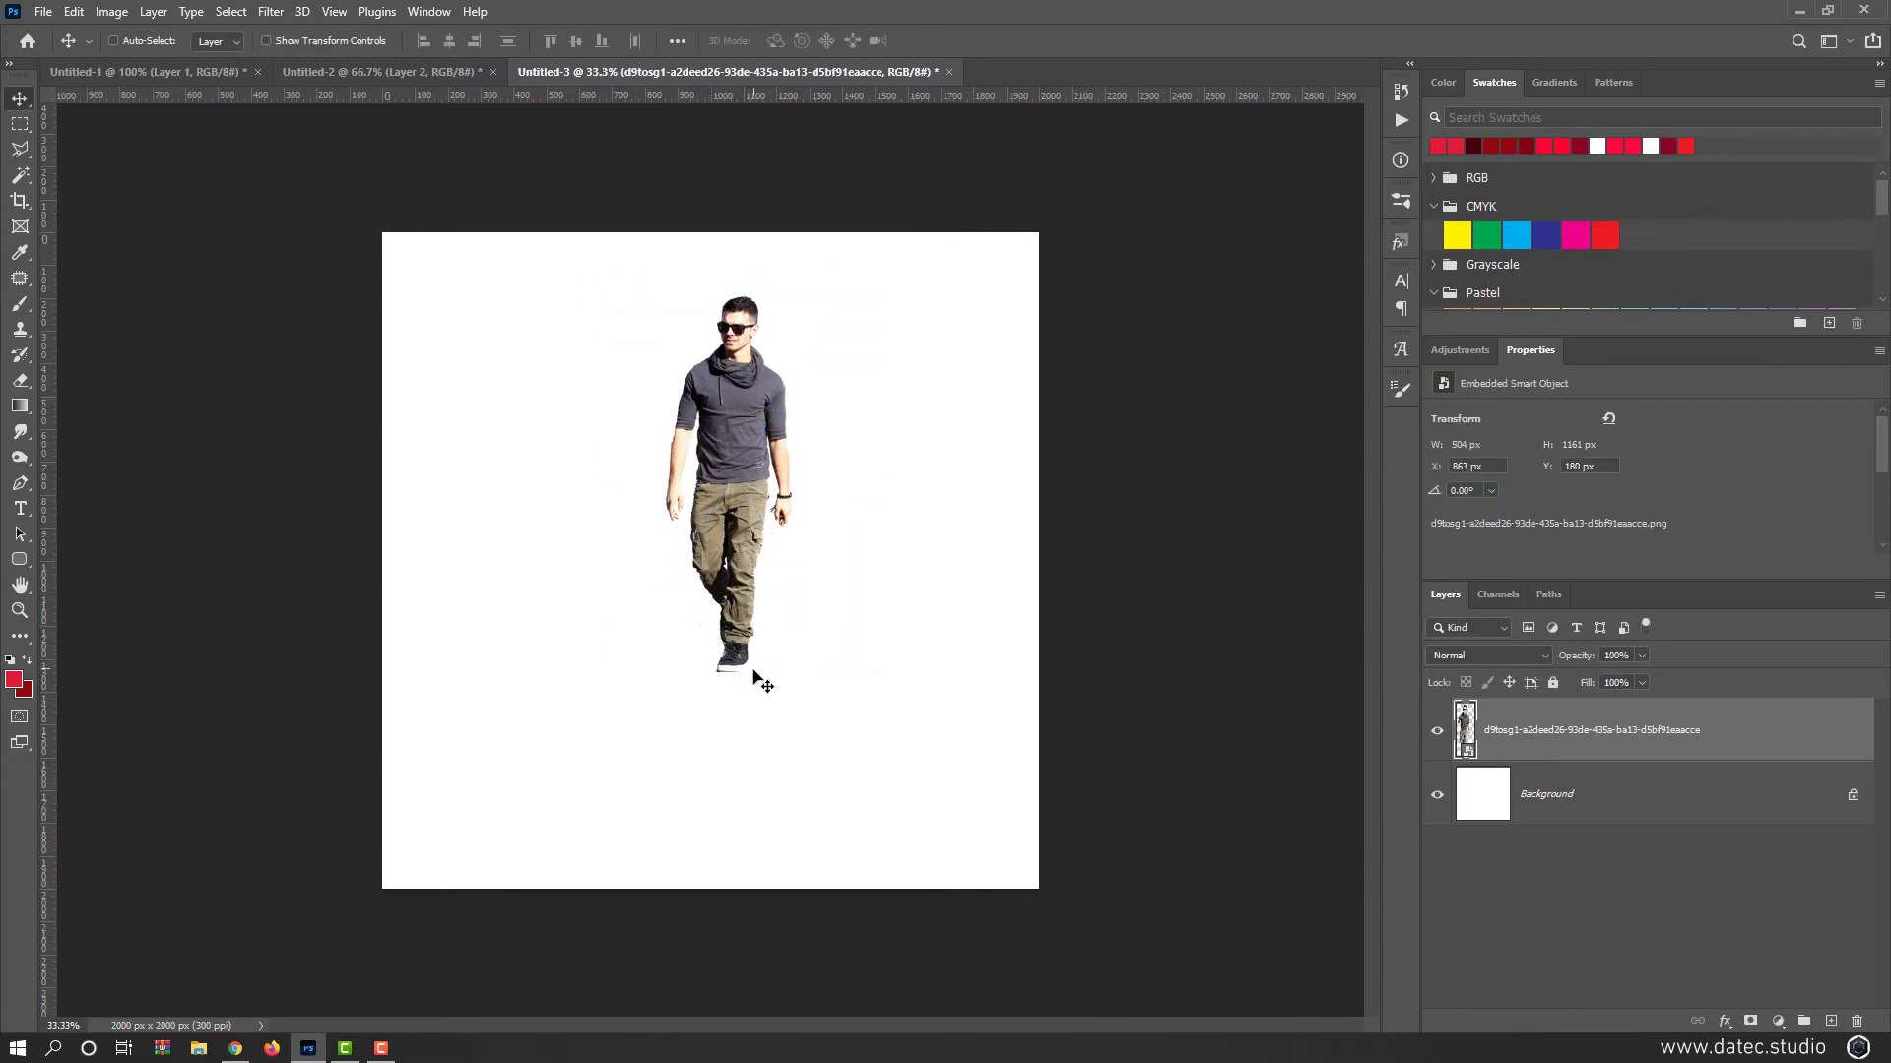
Step: Place a horizontal guide at the man's shoes and duplicate his layer, putting the lower copy into Free Transform
left_click_drag(907, 94, 782, 664)
left_click_drag(1467, 730, 1823, 1020)
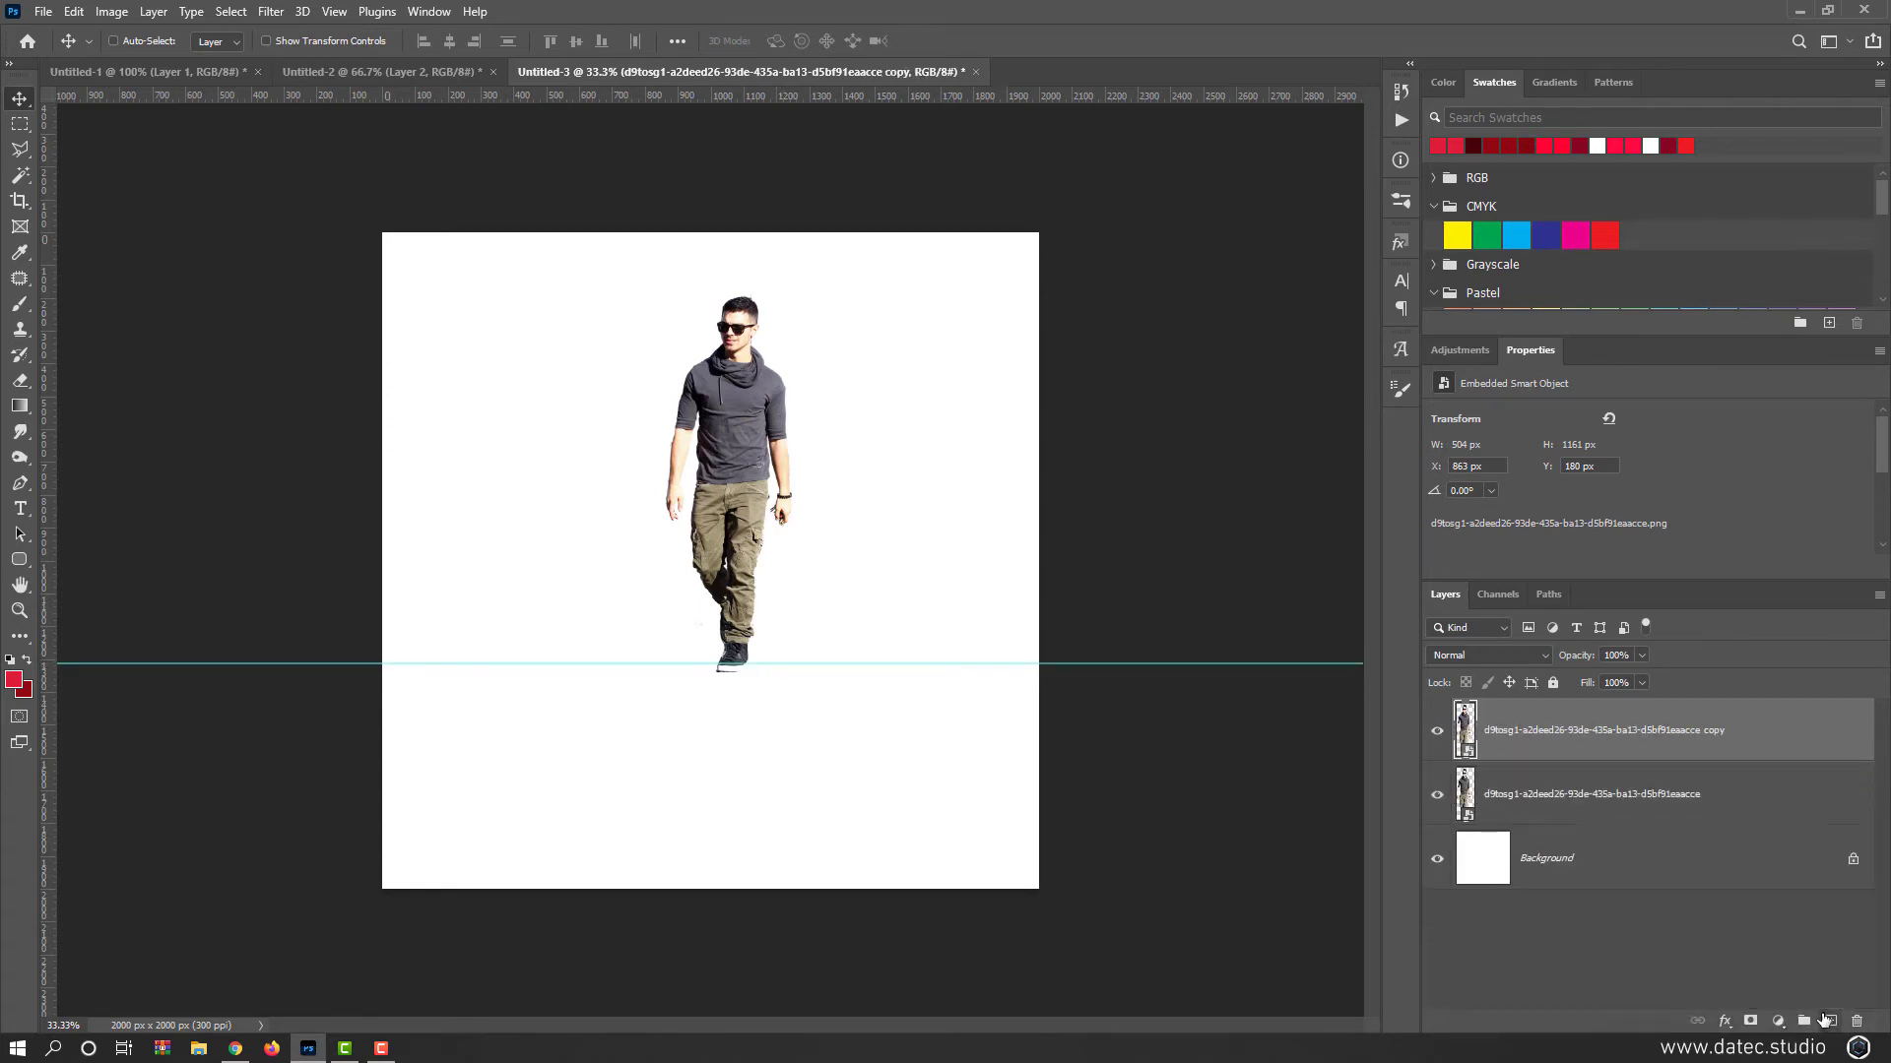
left_click(1544, 816)
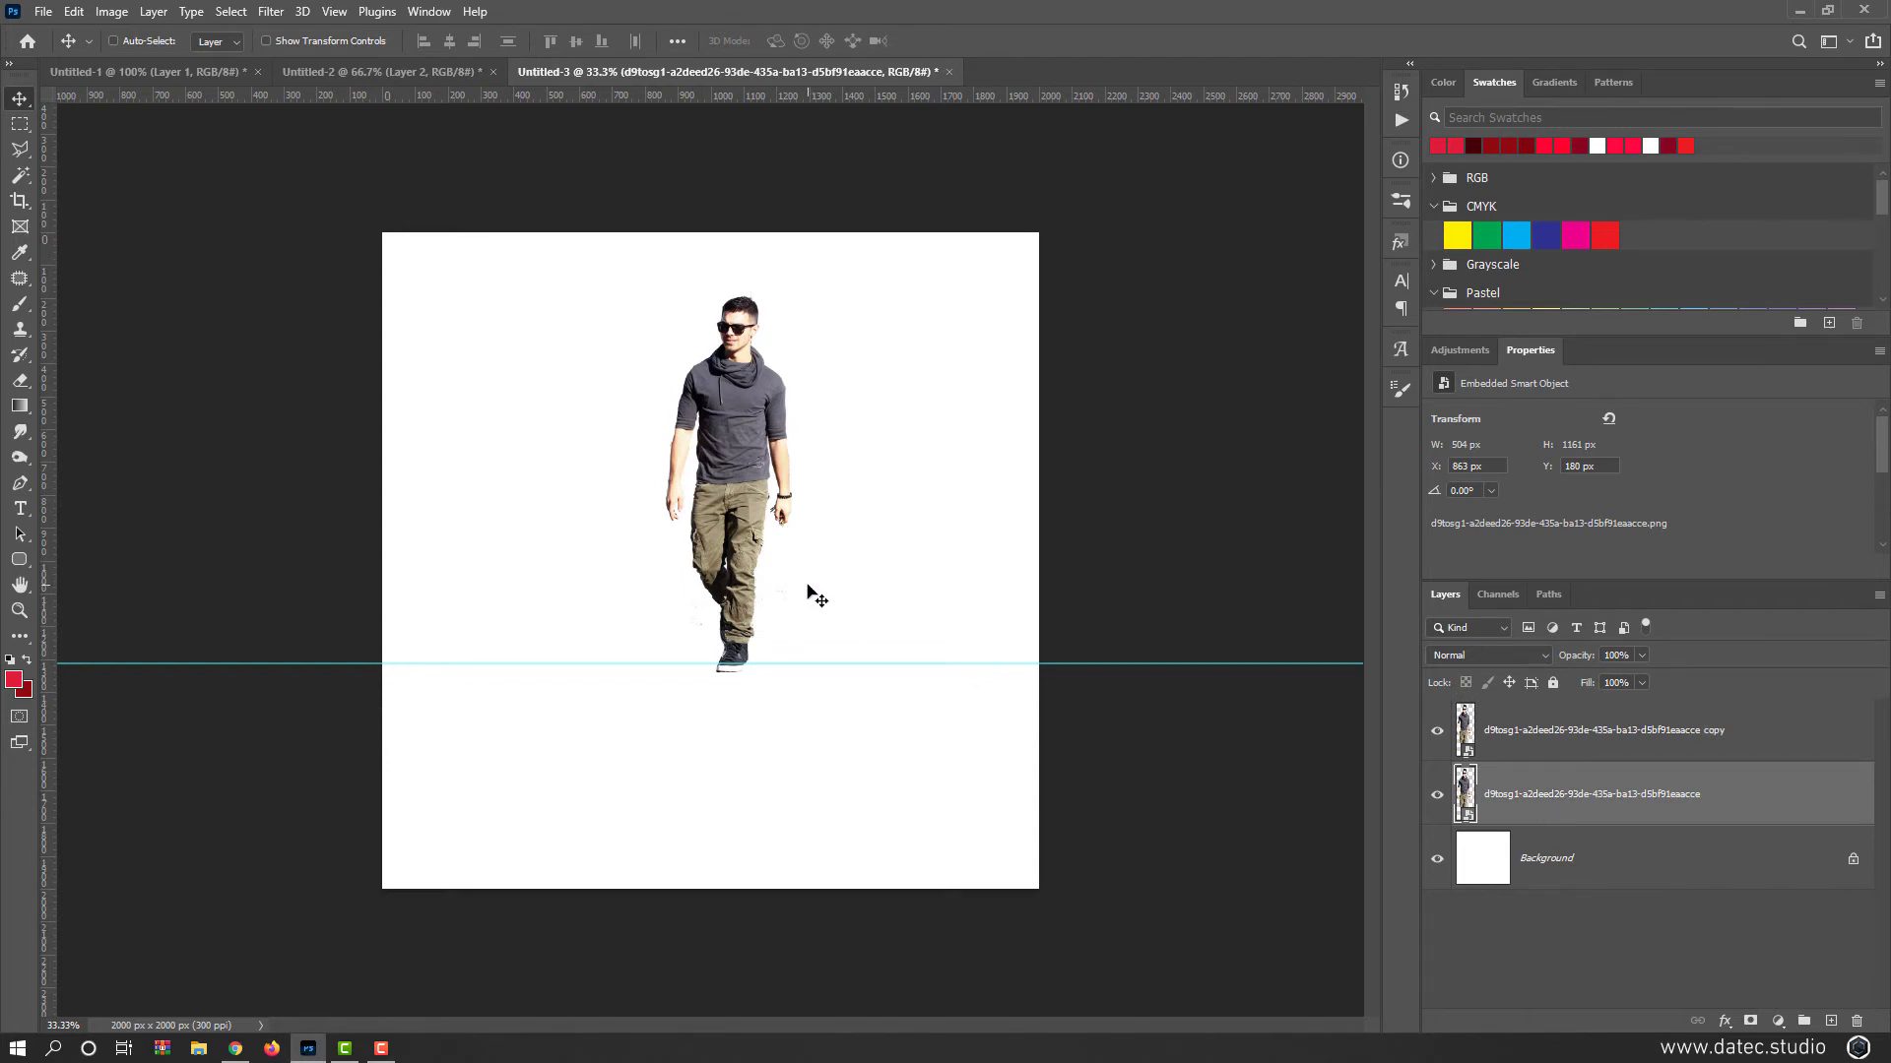
key("ctrl")
key("ctrl+t")
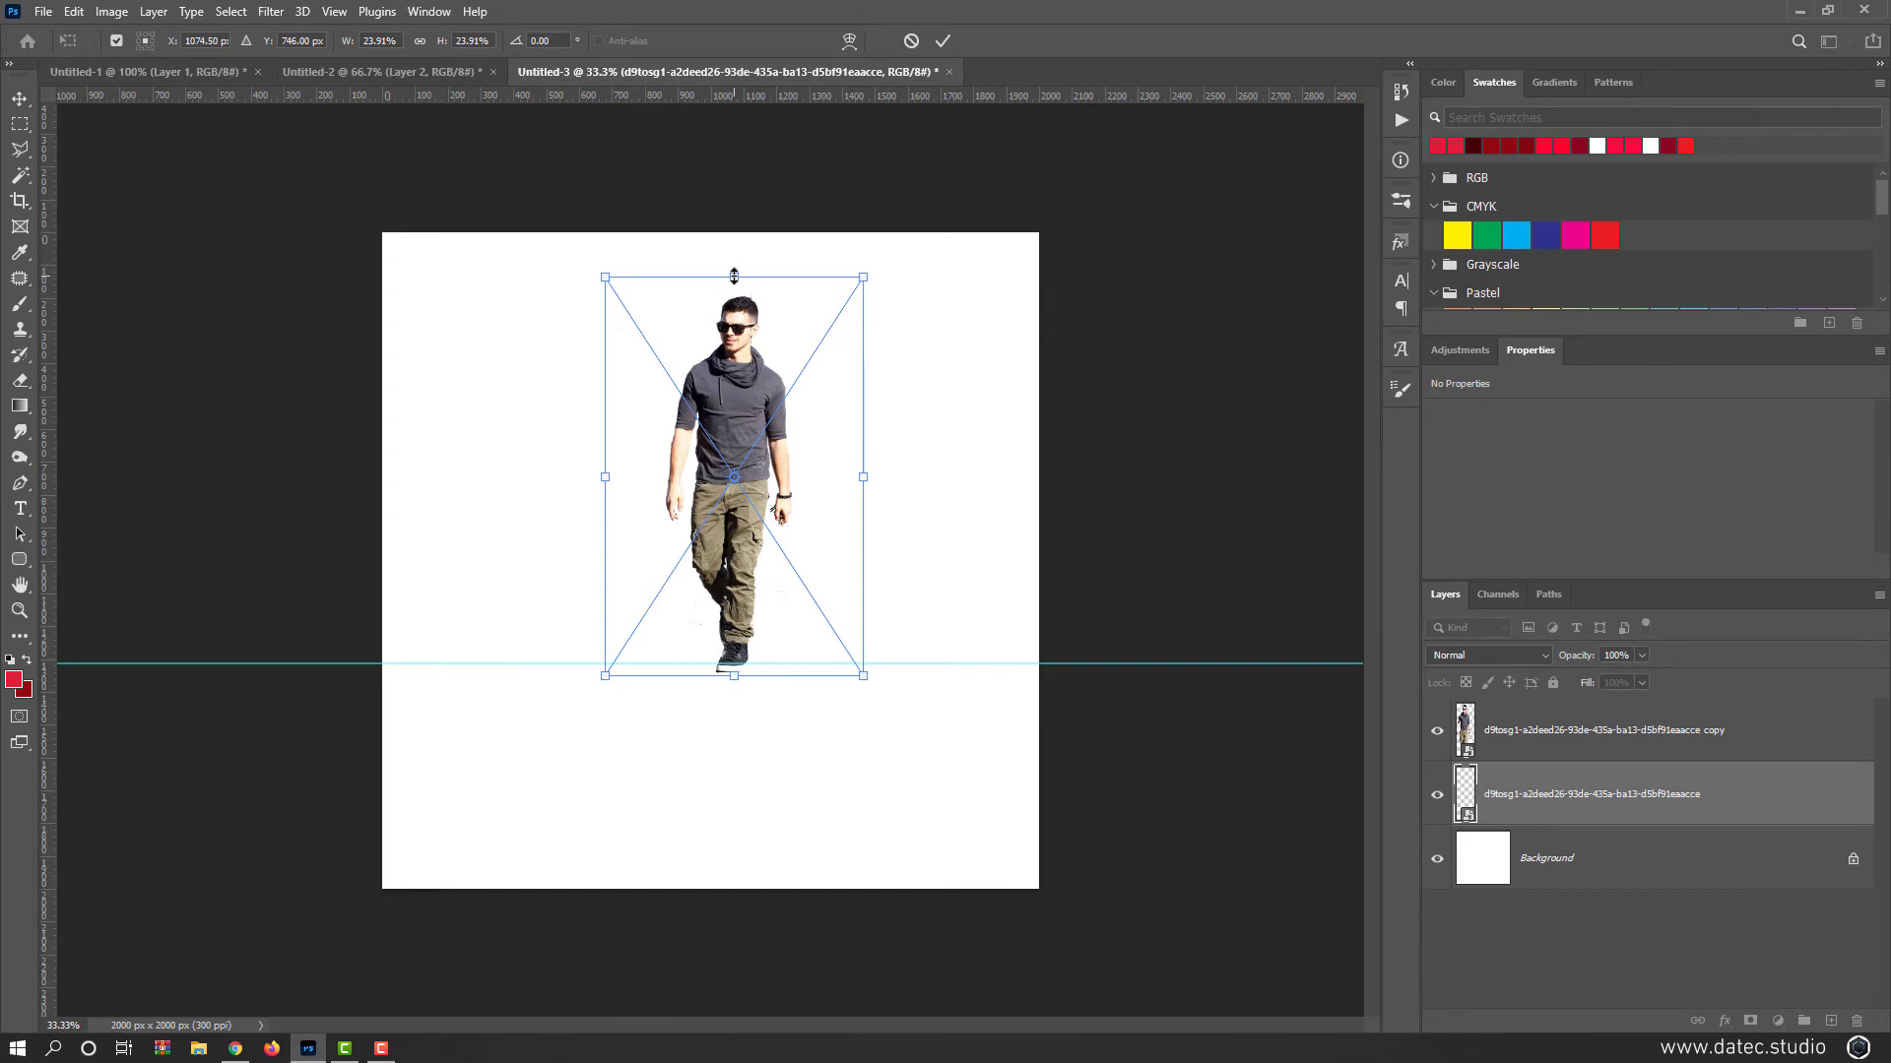
Step: Try mirroring the lower copy by stretching its top edge down past the feet, and undo it
left_click_drag(733, 276, 722, 886)
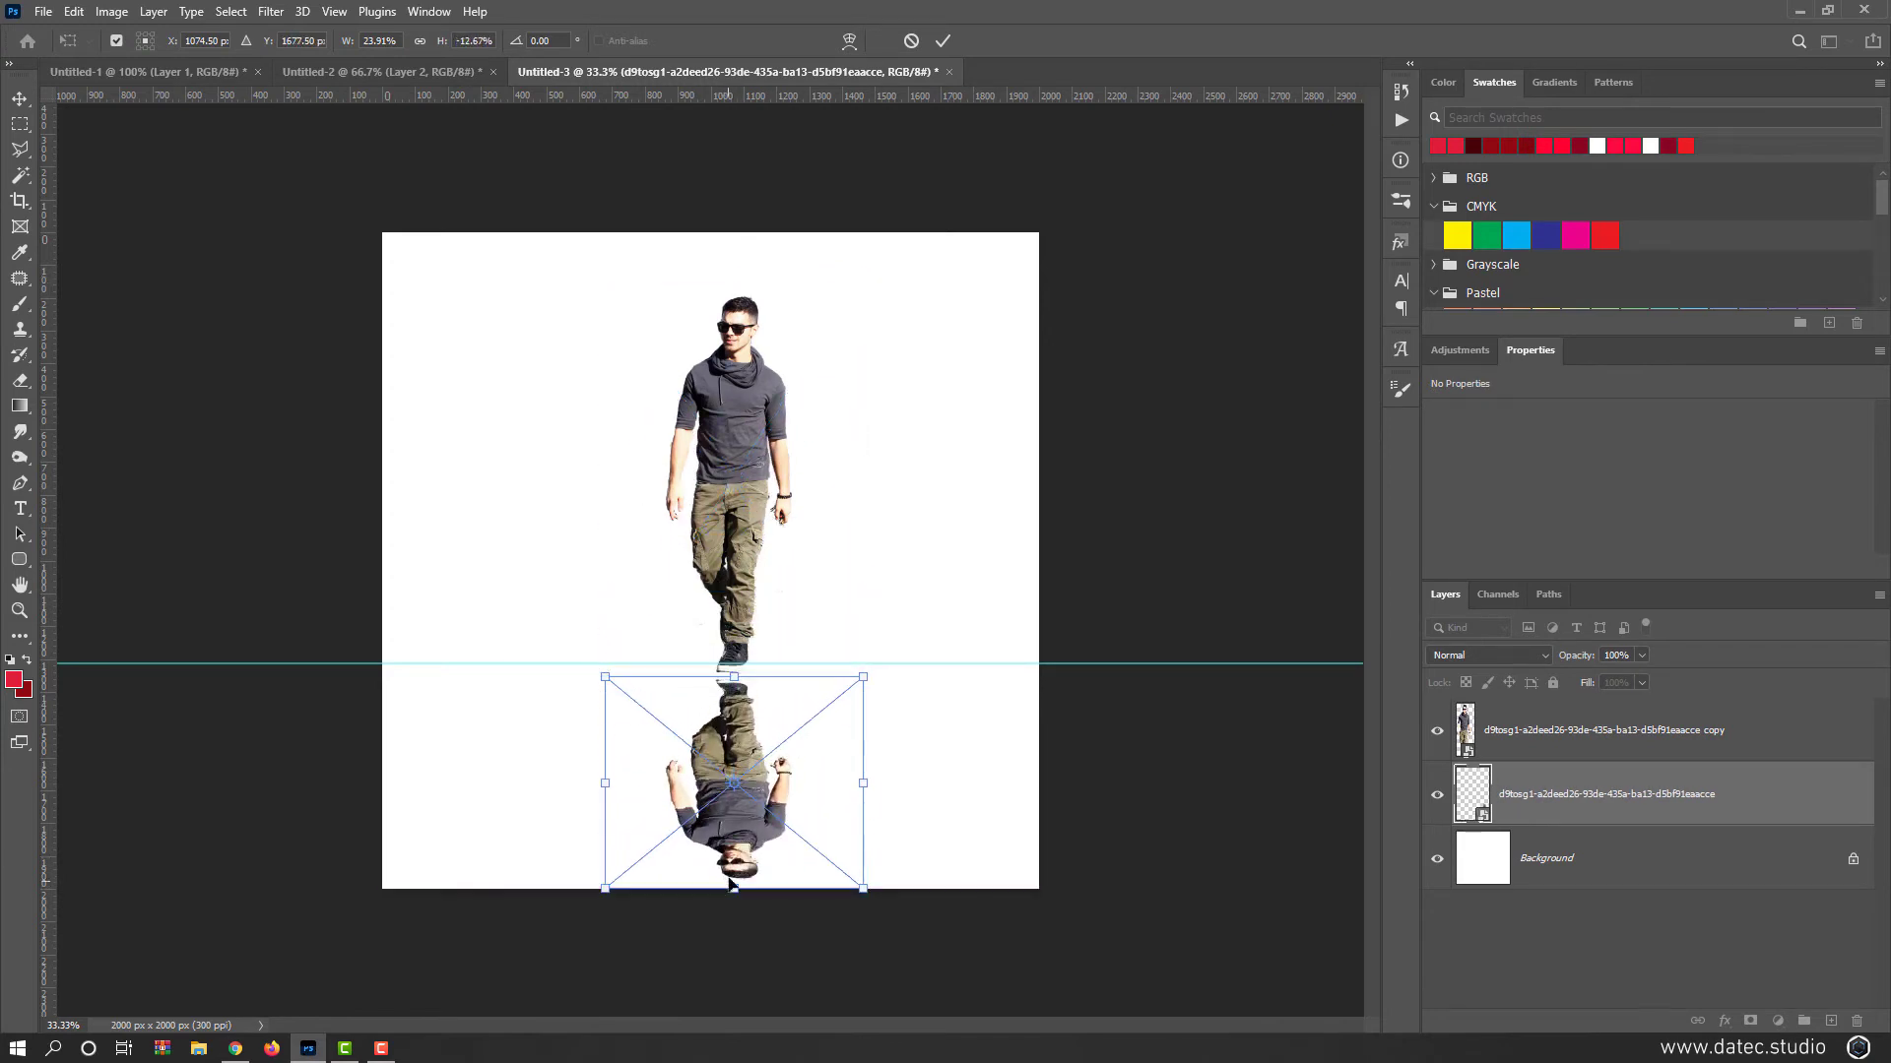
key("ctrl+z")
Step: Move the lower copy beside the man and try Flip Horizontal and Flip Vertical on it, undoing the flips and the move
right_click(742, 521)
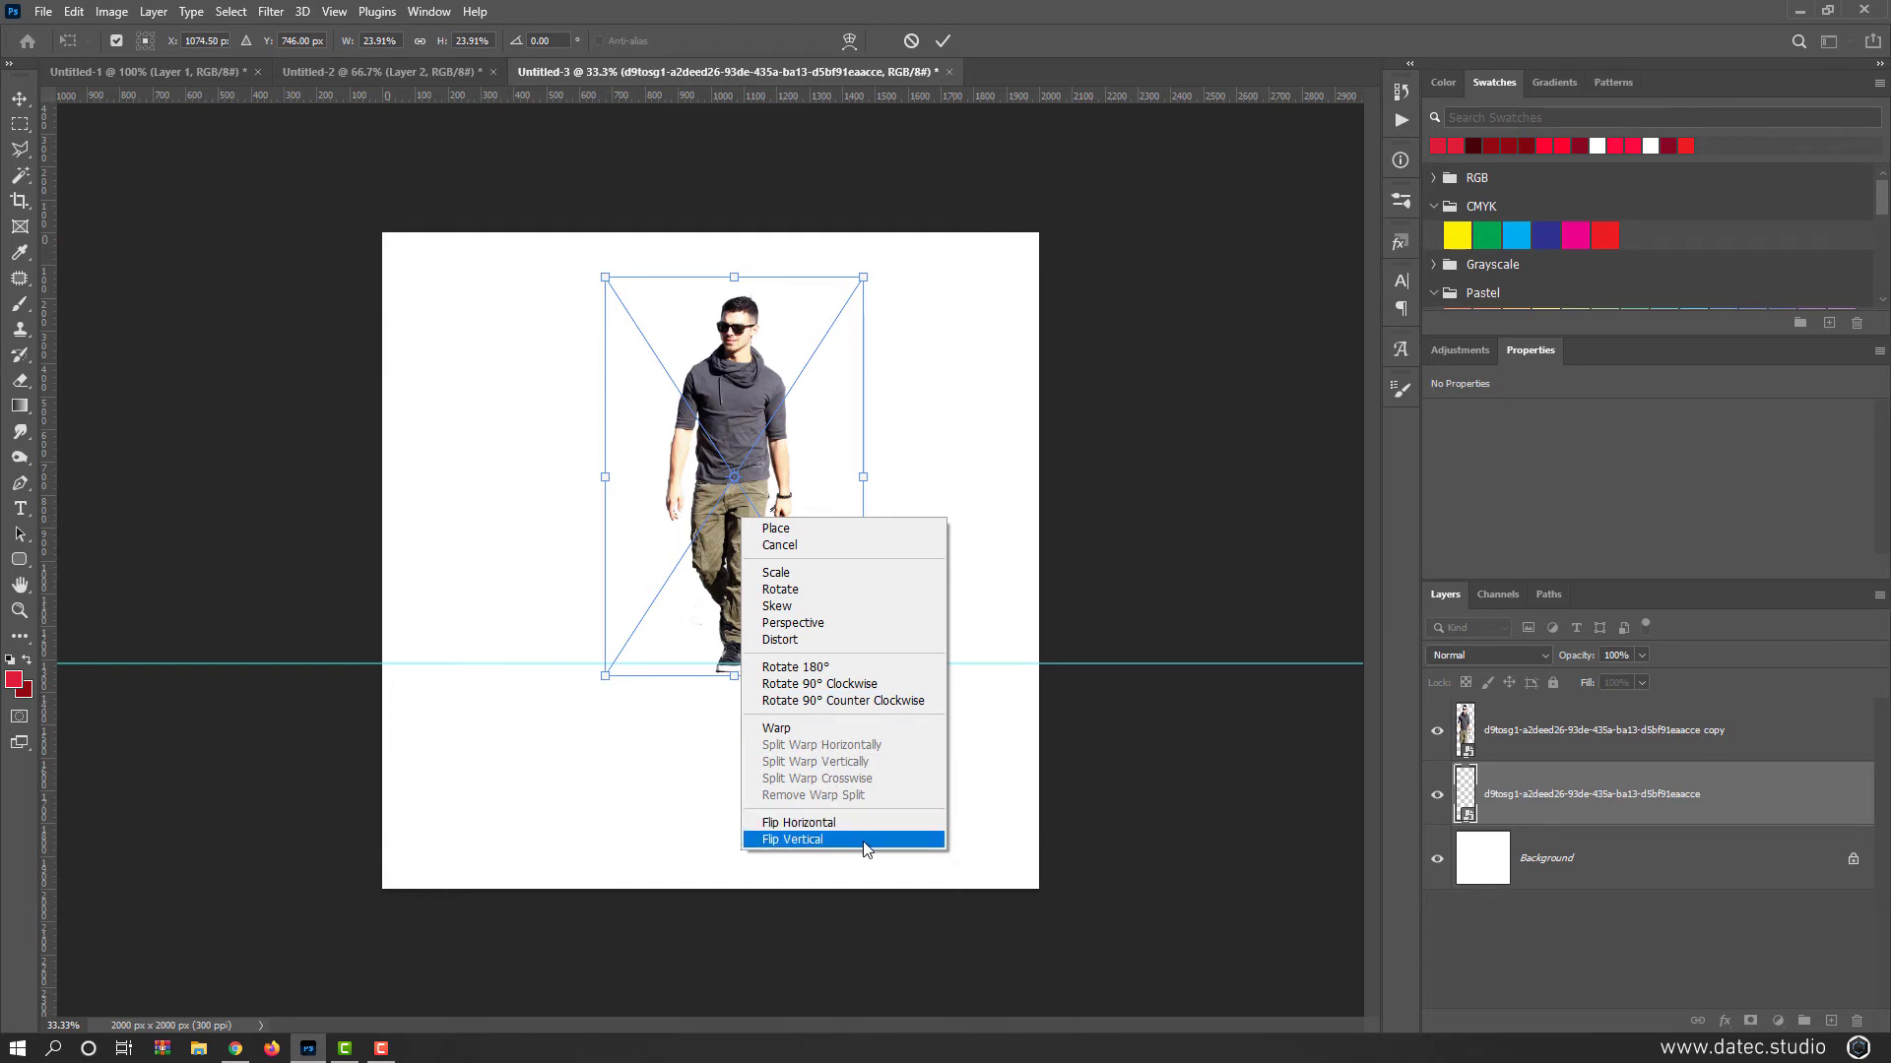
left_click(726, 447)
left_click_drag(727, 447, 916, 468)
right_click(916, 468)
left_click(985, 768)
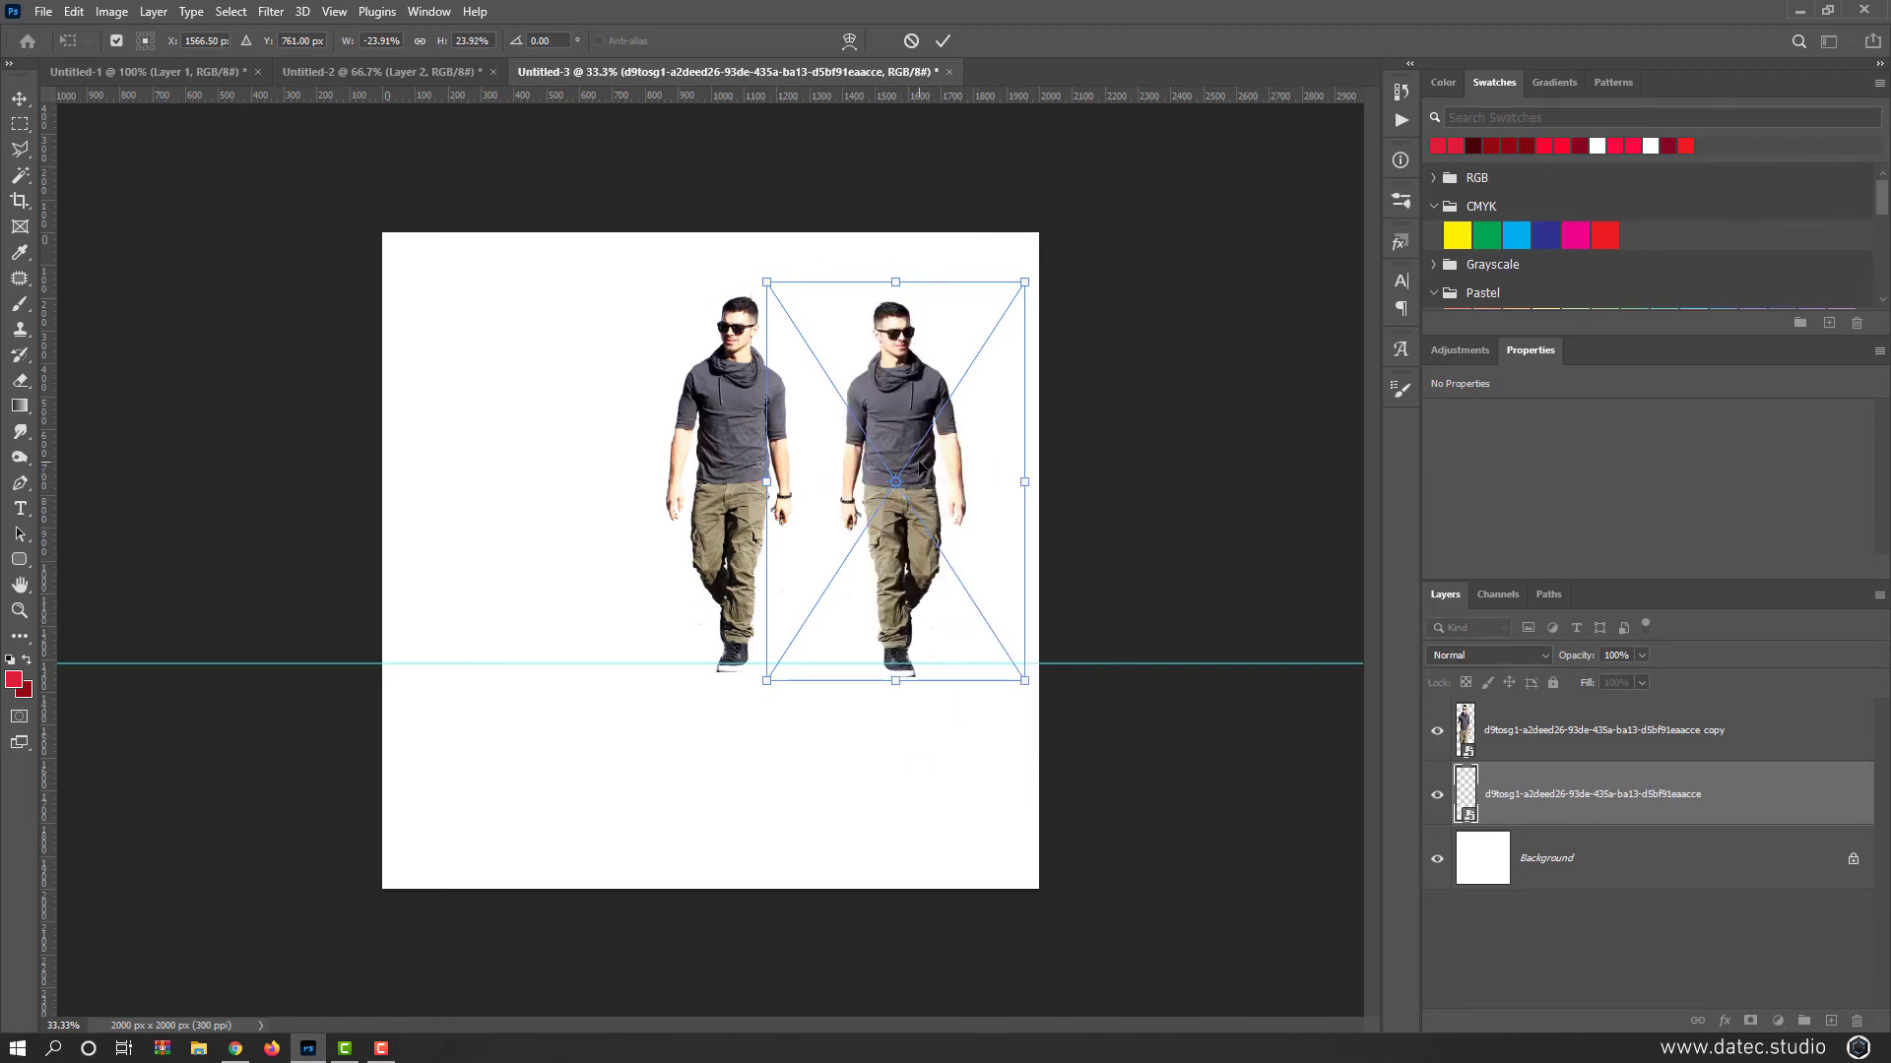
key("ctrl+z")
right_click(885, 472)
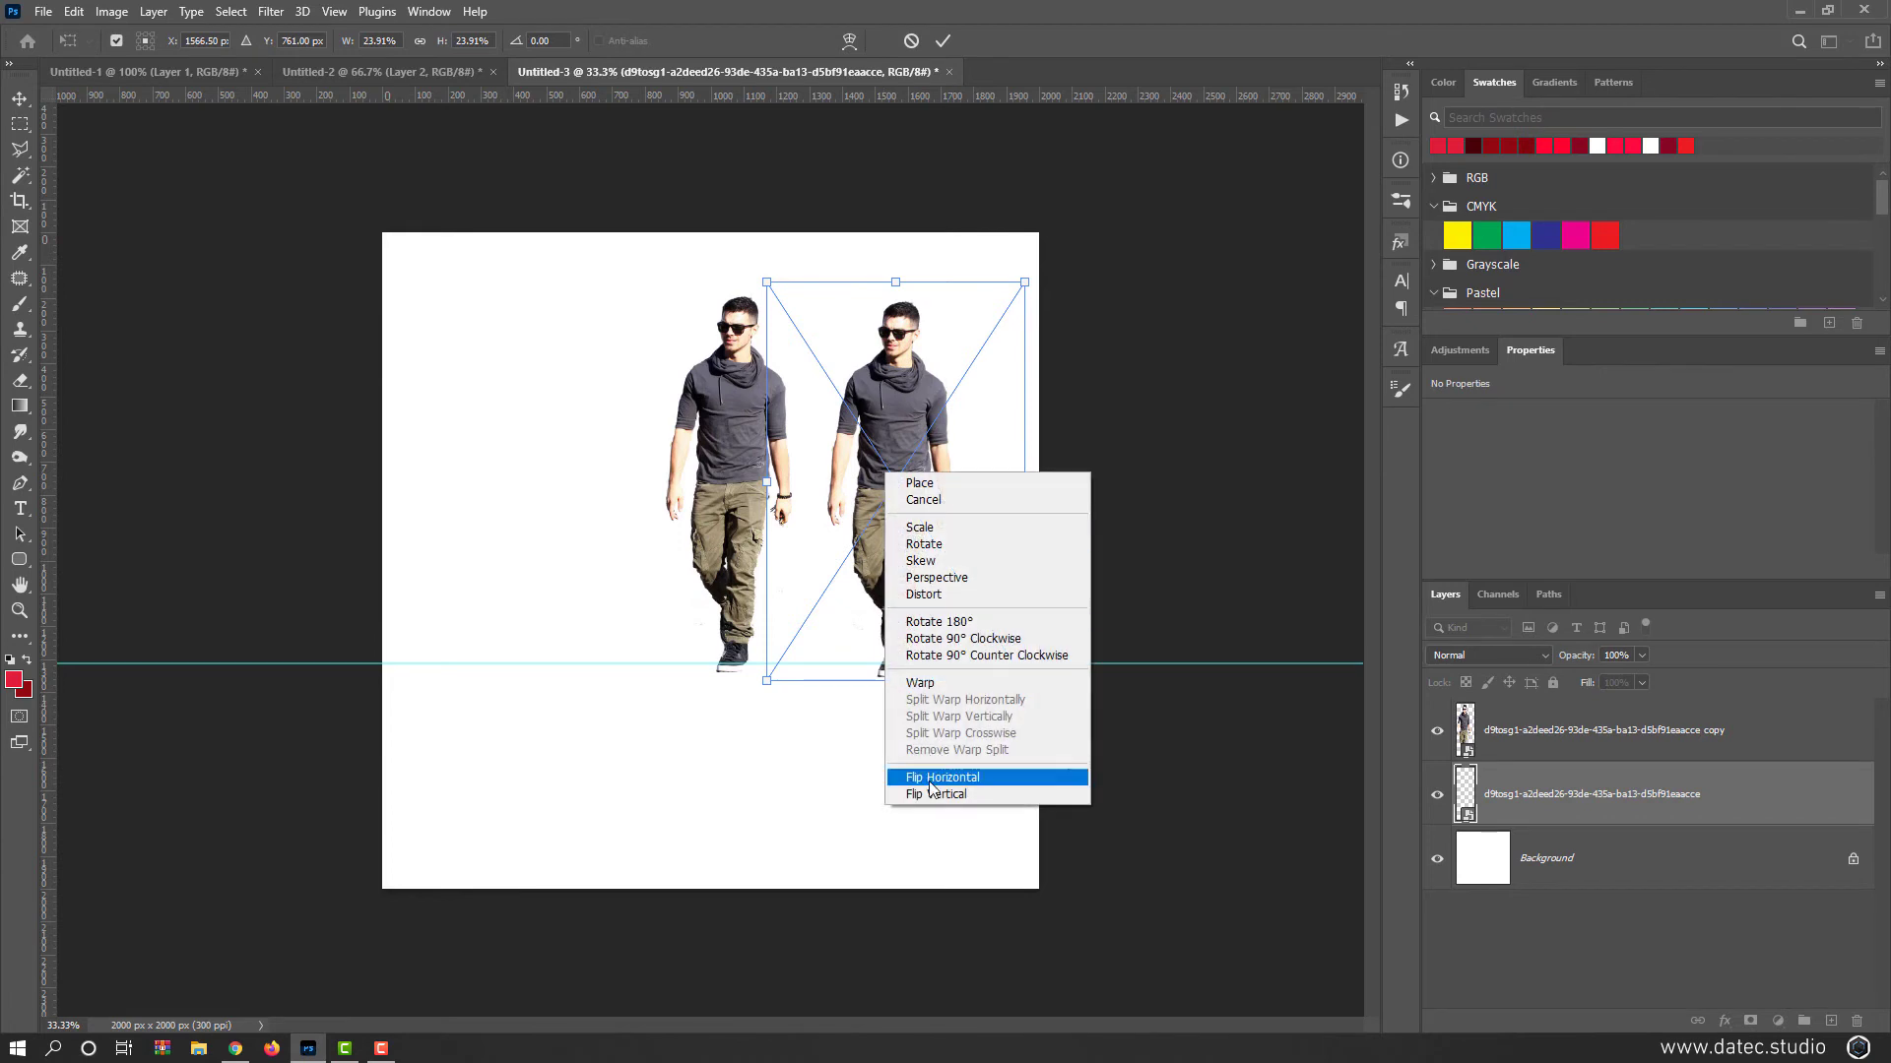
left_click(936, 795)
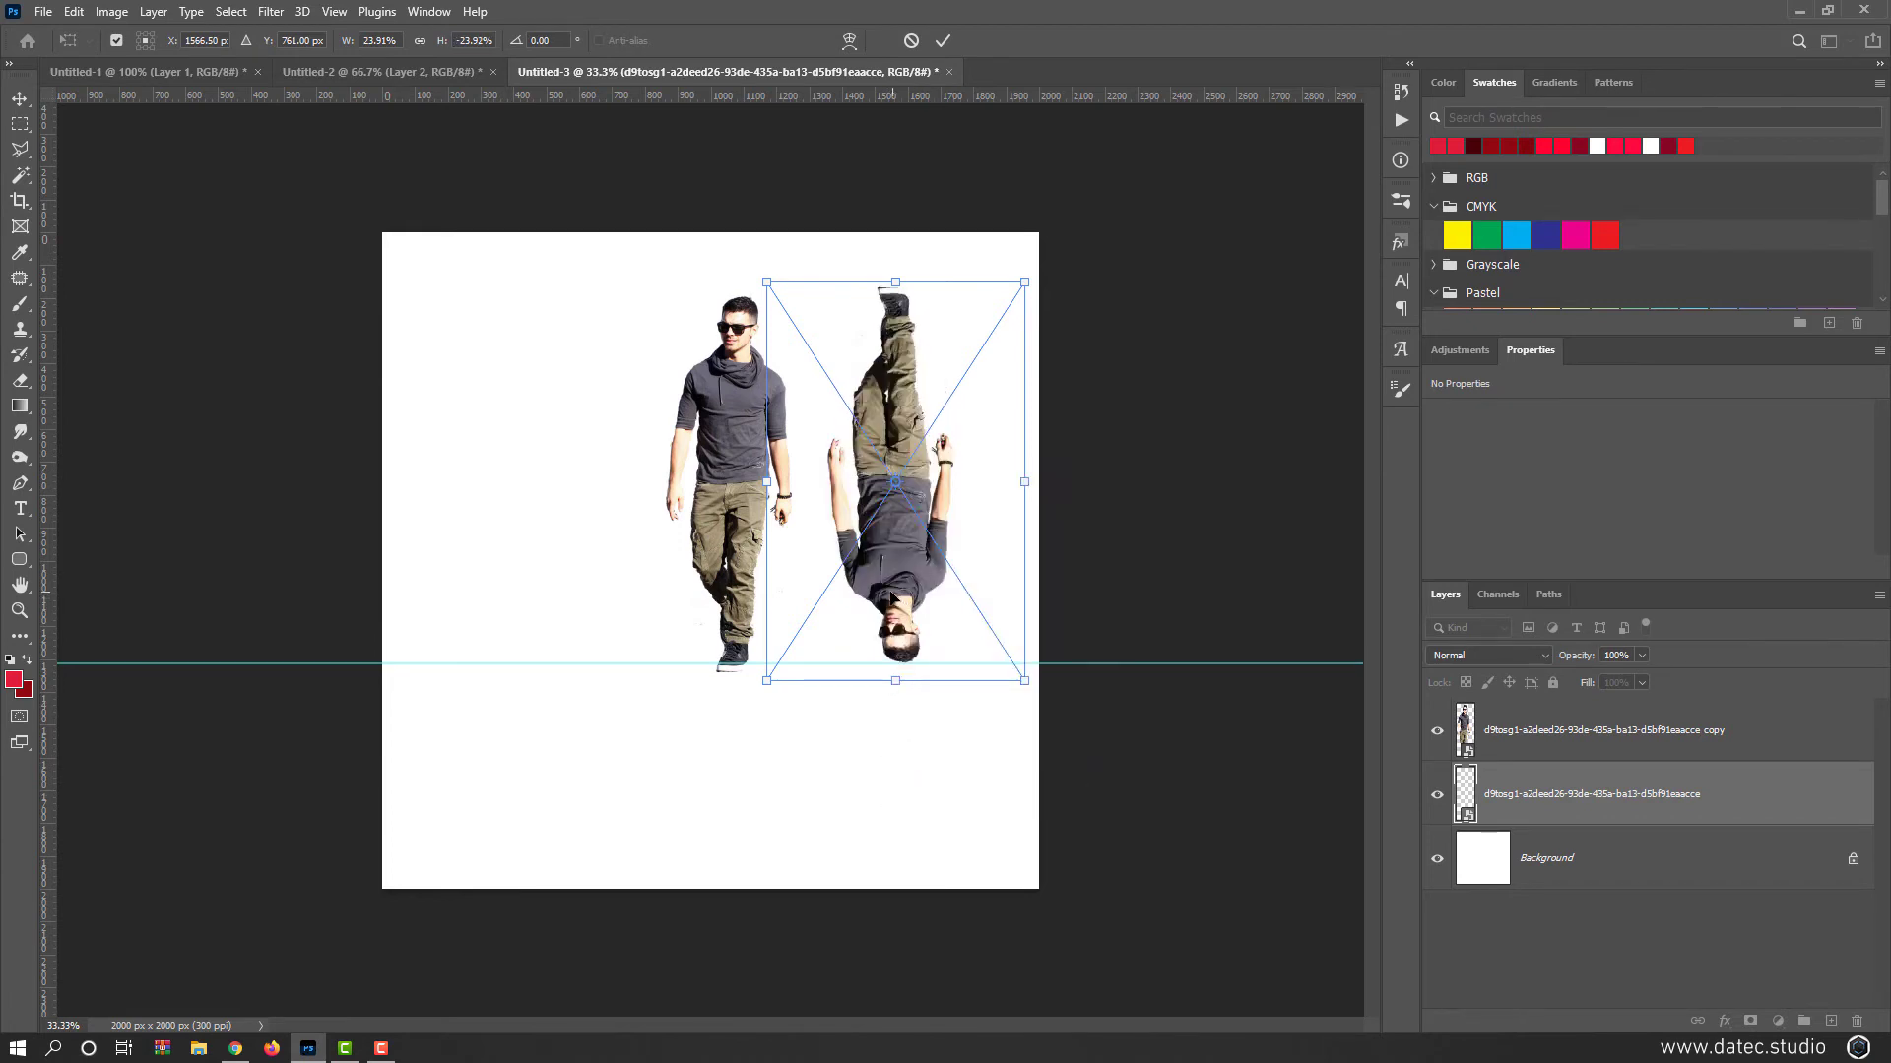
key("ctrl+z")
key("ctrl+z")
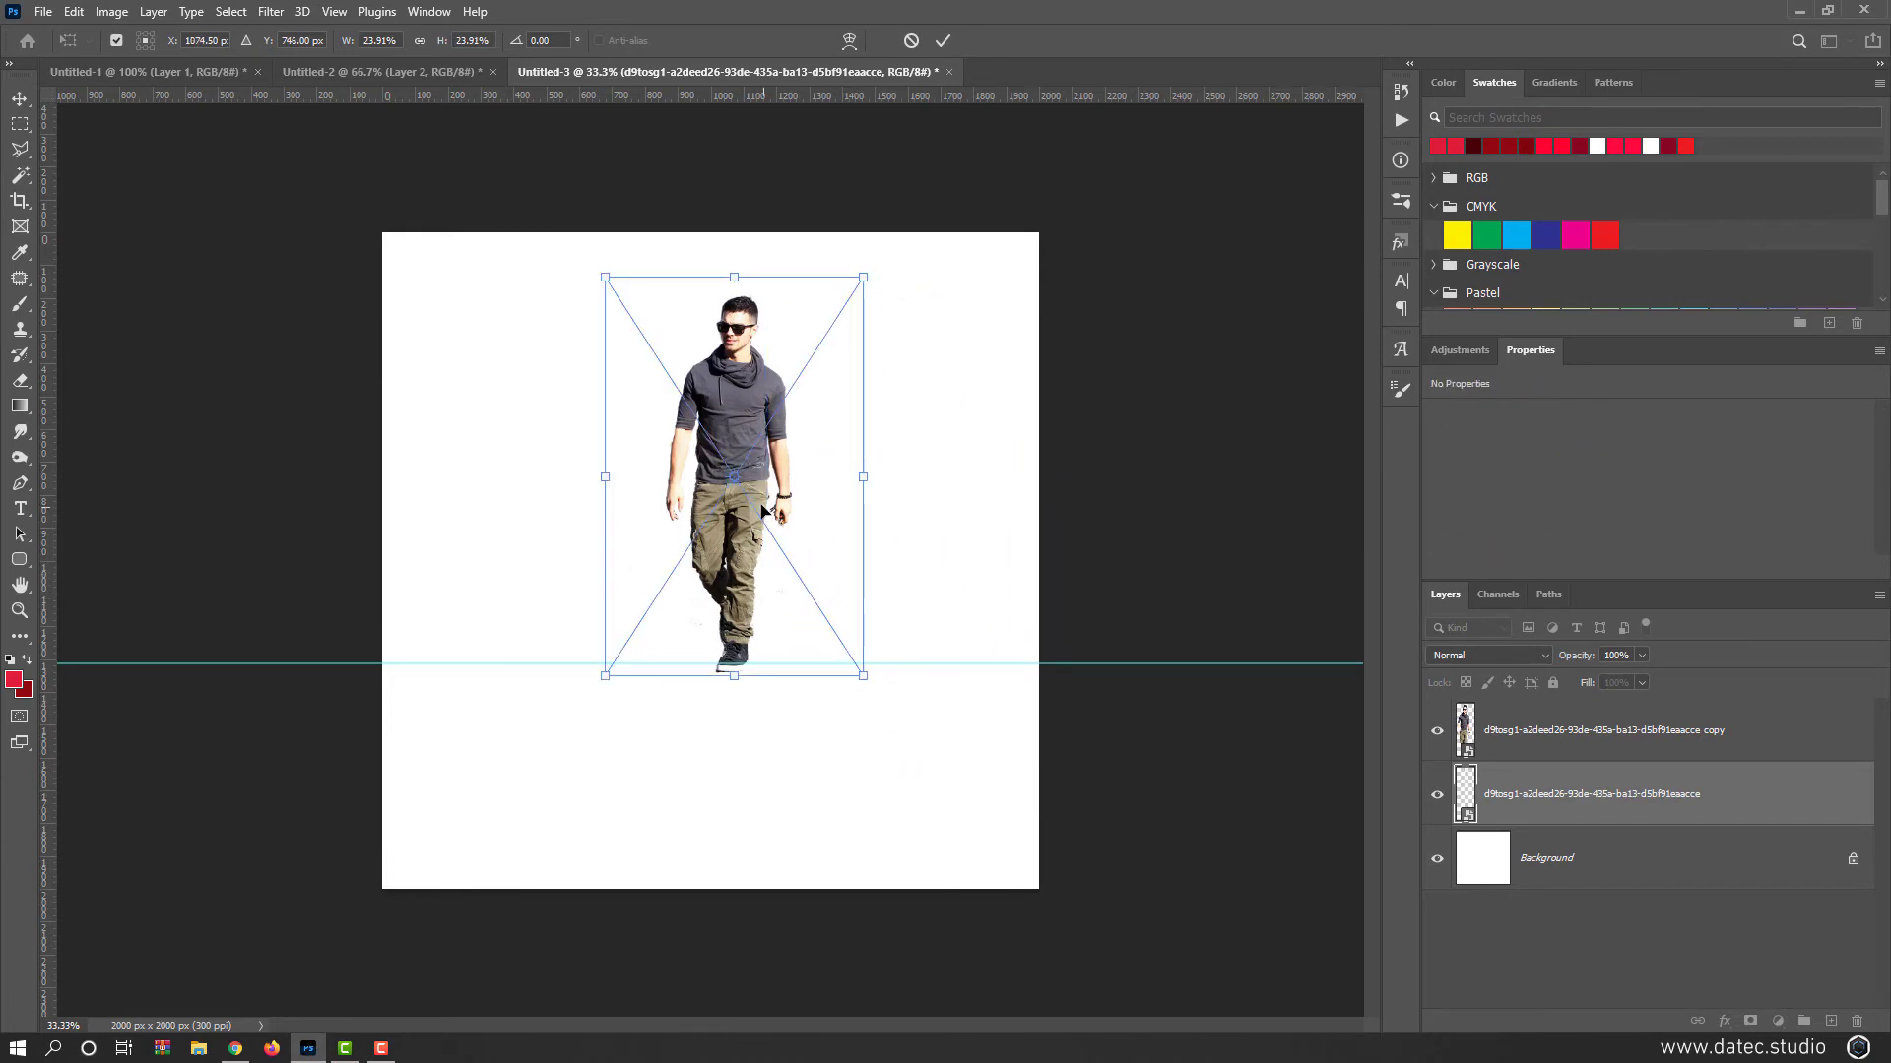
Step: Set the transform's reference point at the sole of the man's shoe and flip the lower copy vertically about it
left_click_drag(736, 485, 730, 675)
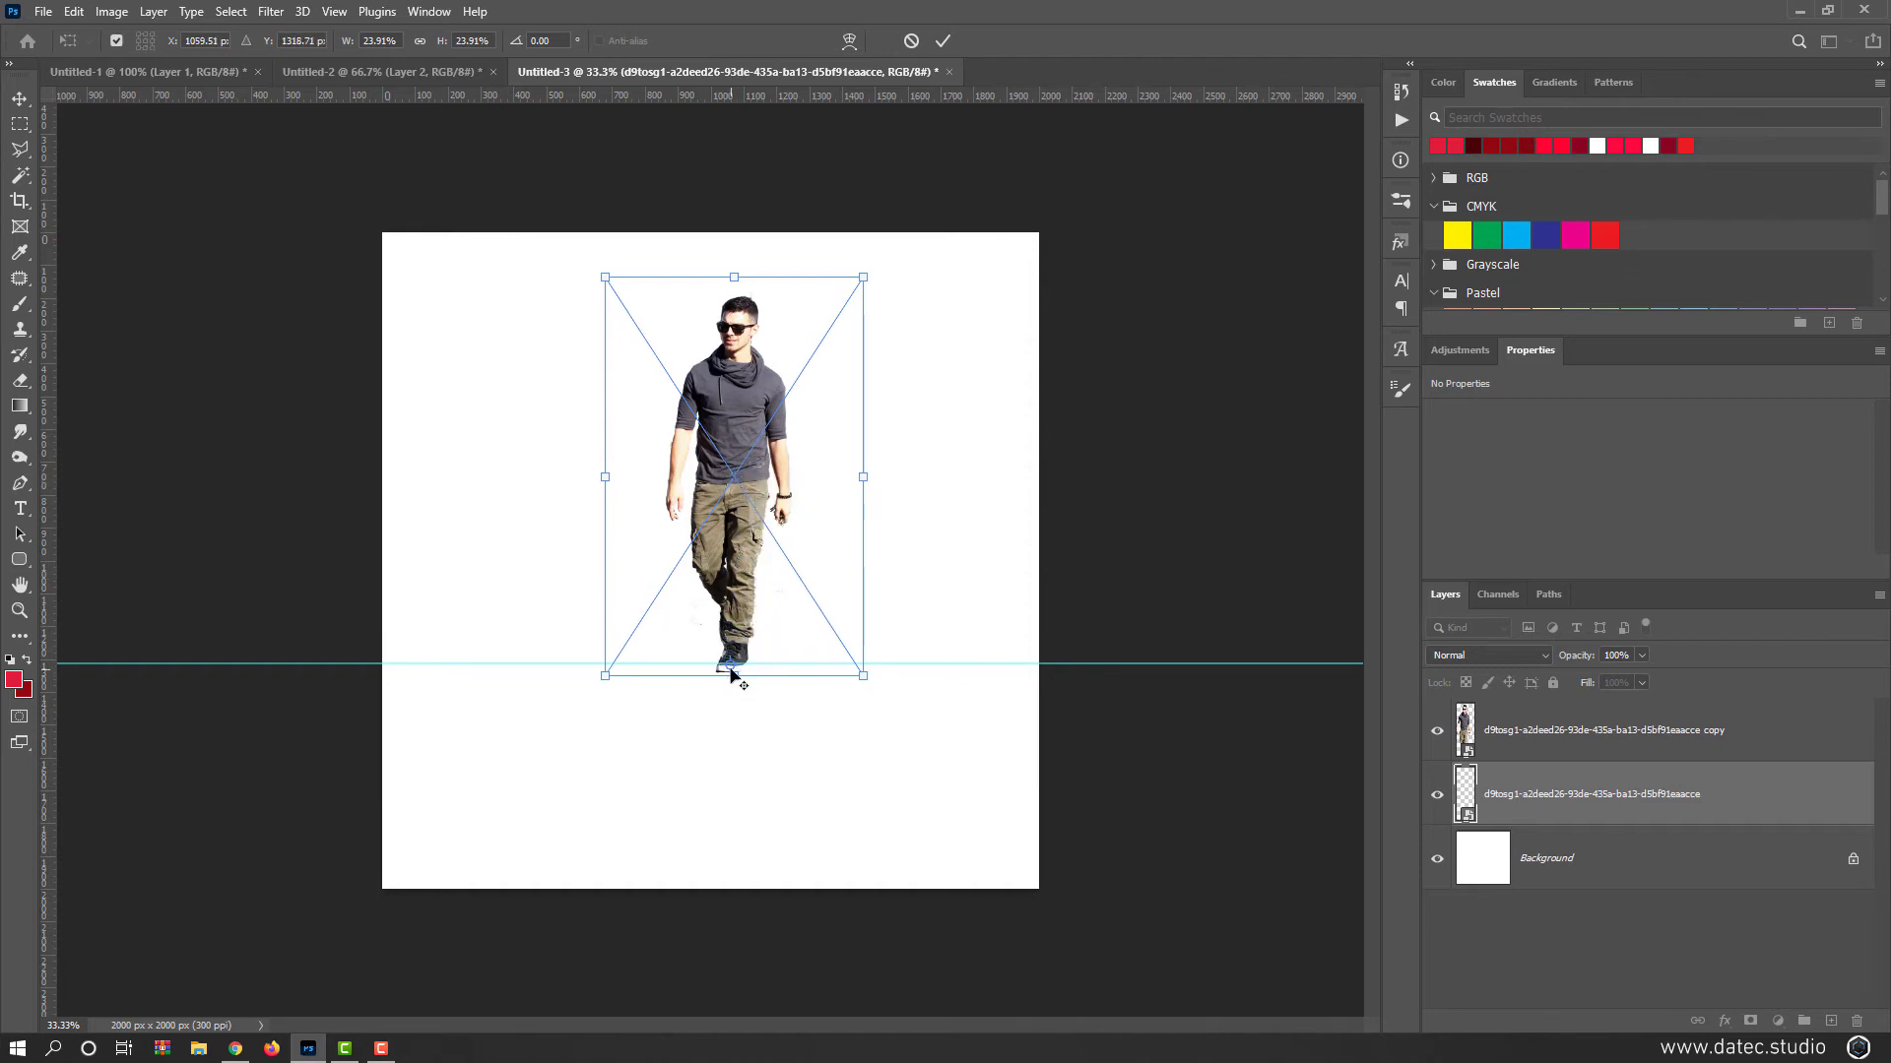
right_click(756, 595)
left_click(818, 916)
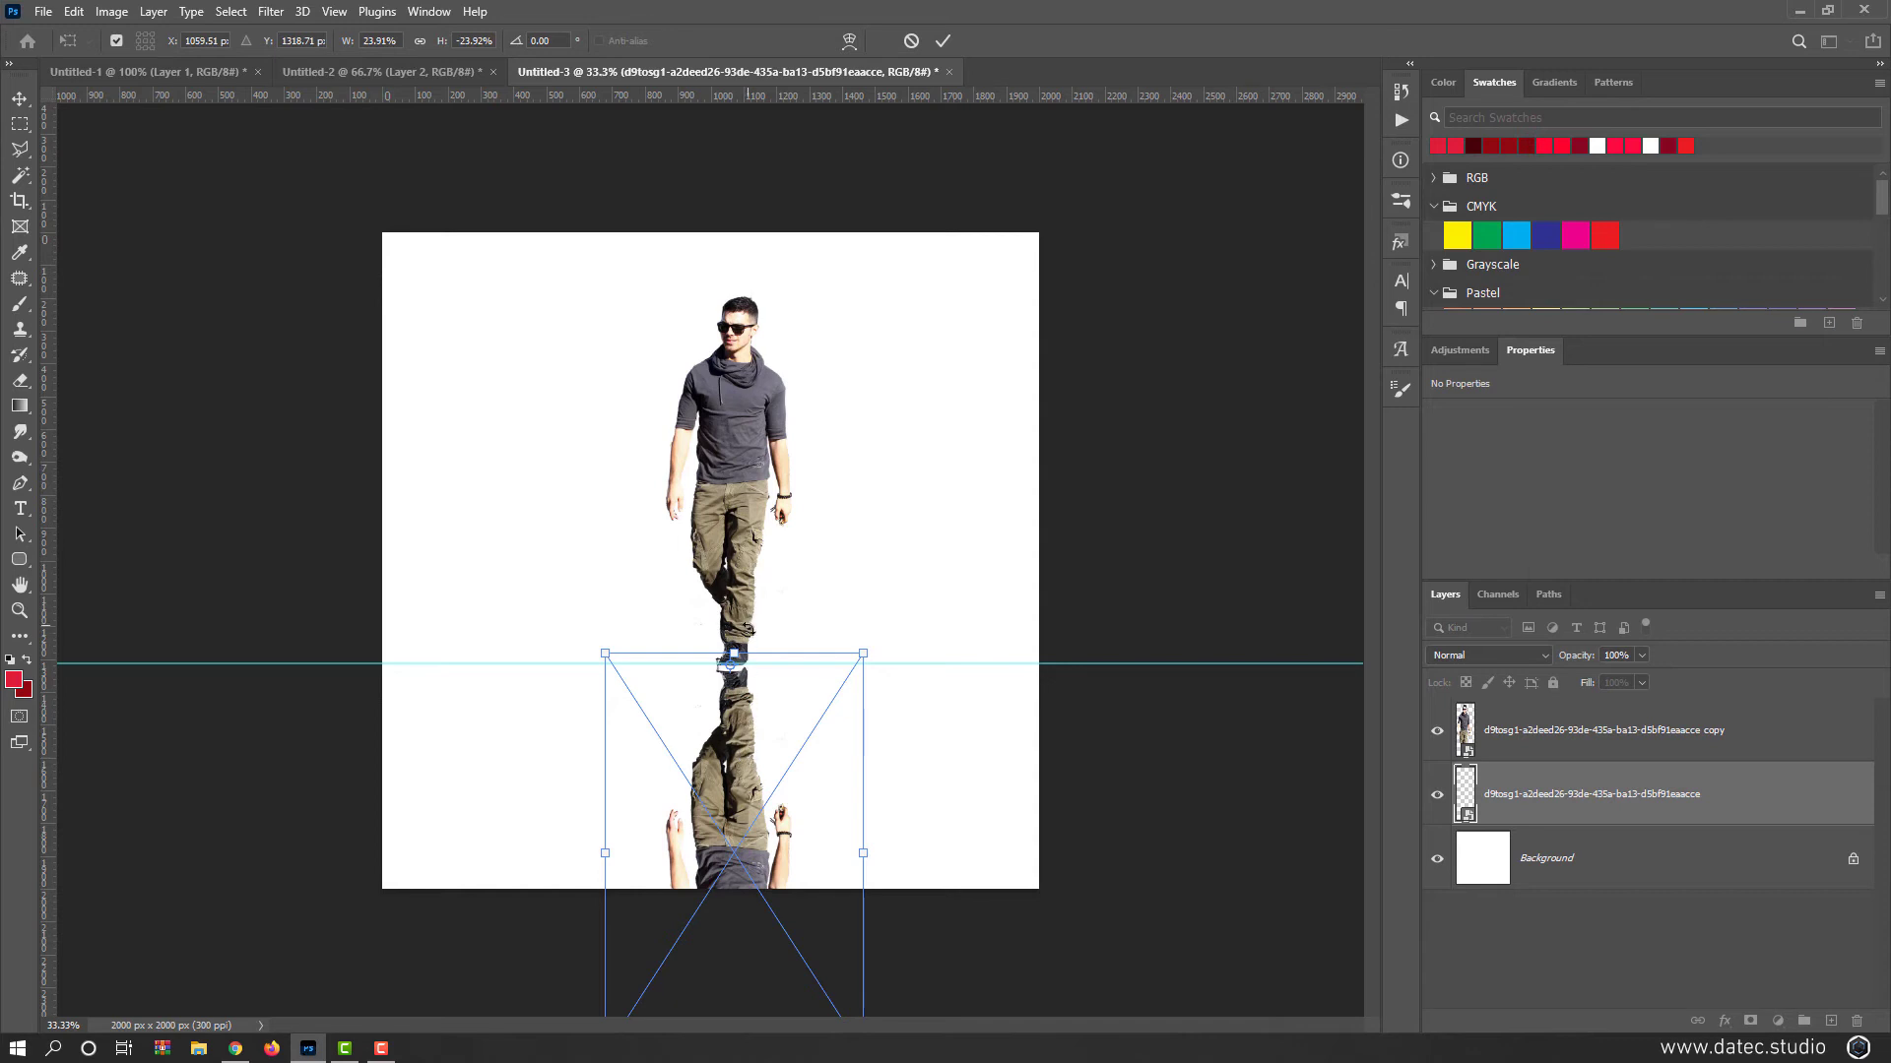
Step: Widen the reflection's head end in perspective, lengthen it to about 25.7% height, and apply the transformation
key("ctrl+minus")
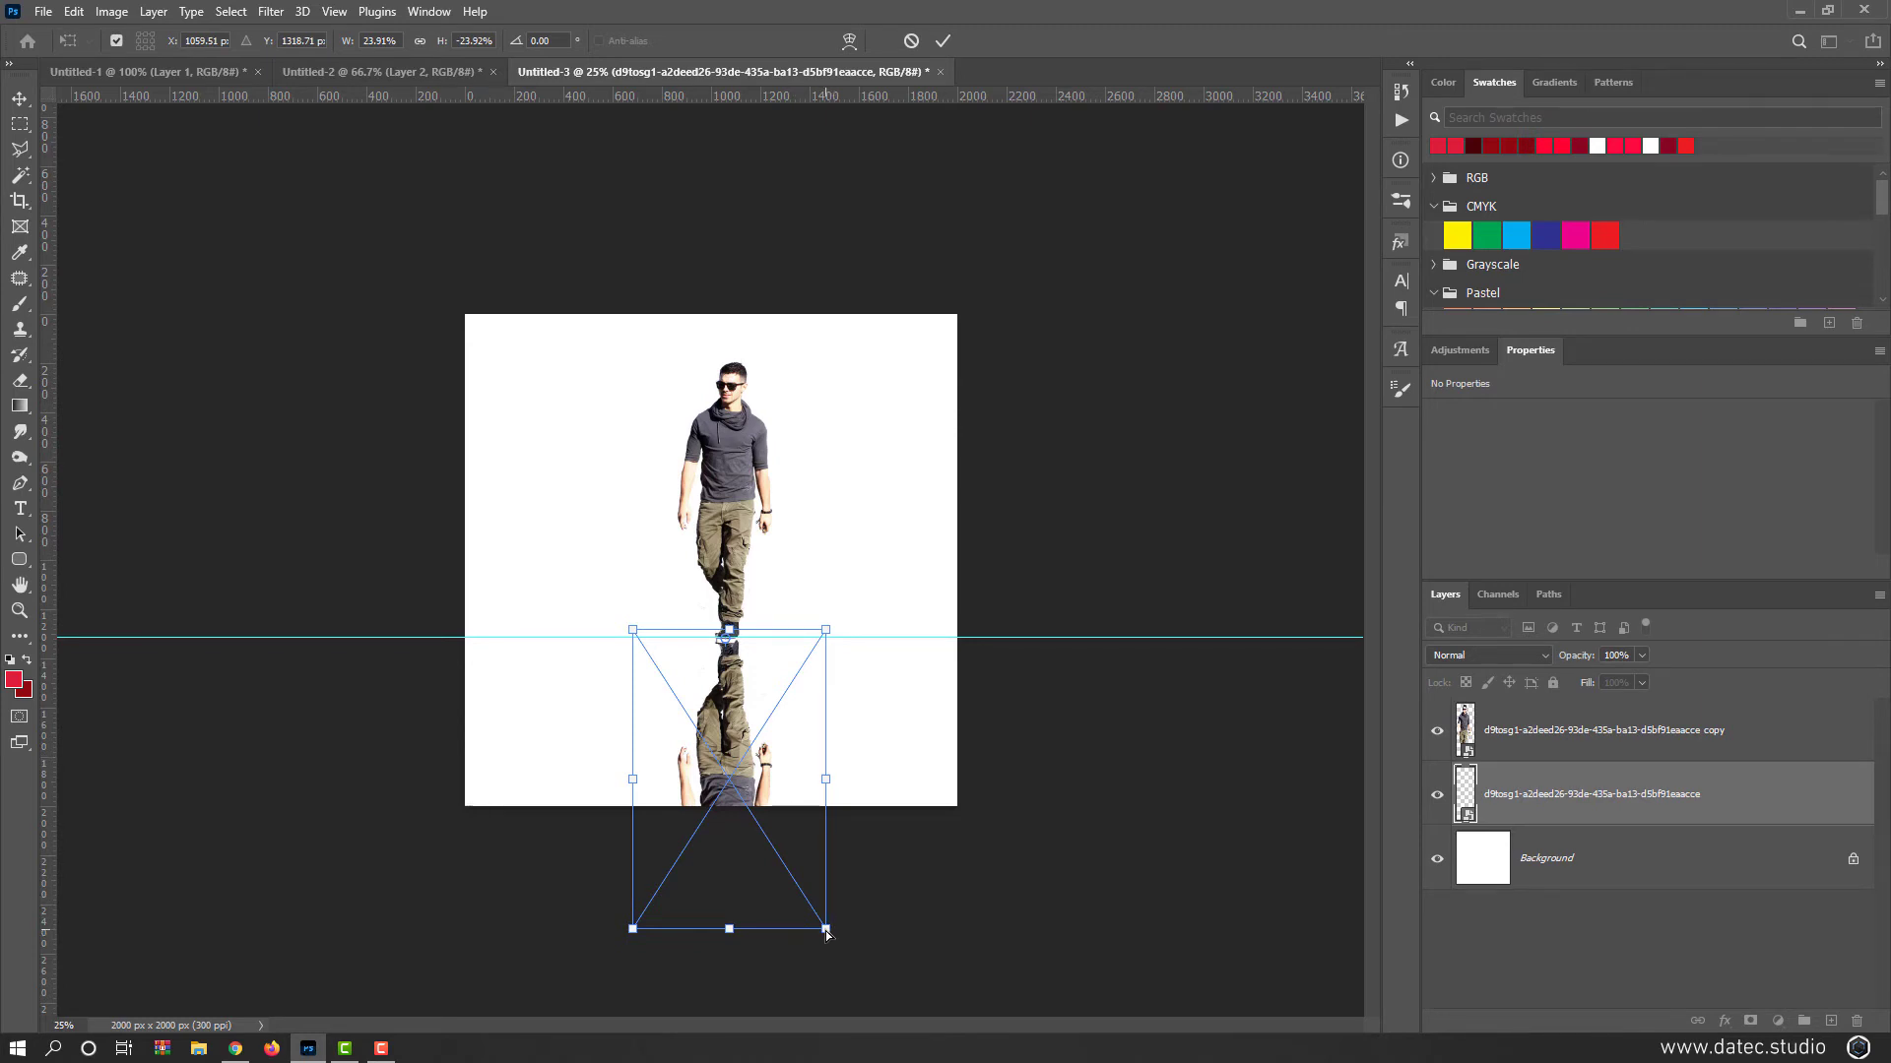
left_click_drag(825, 929, 847, 929)
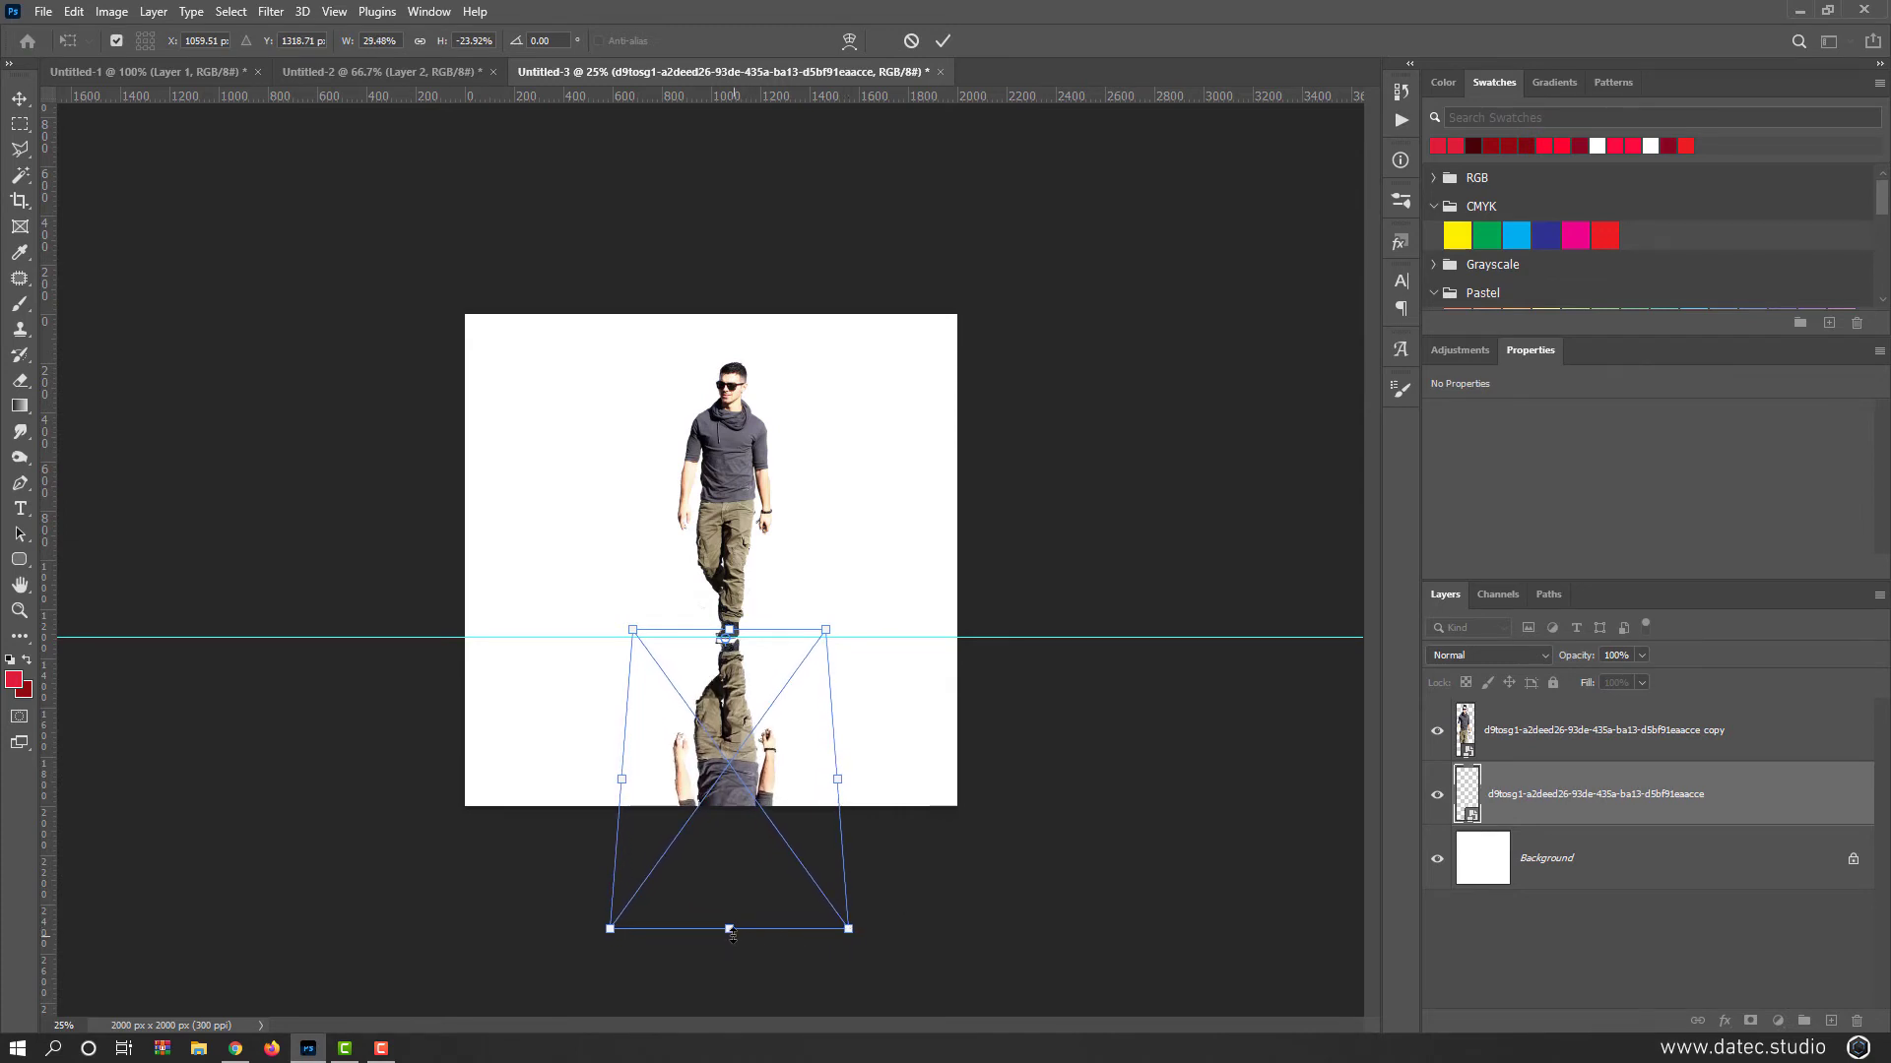
left_click_drag(728, 928, 729, 951)
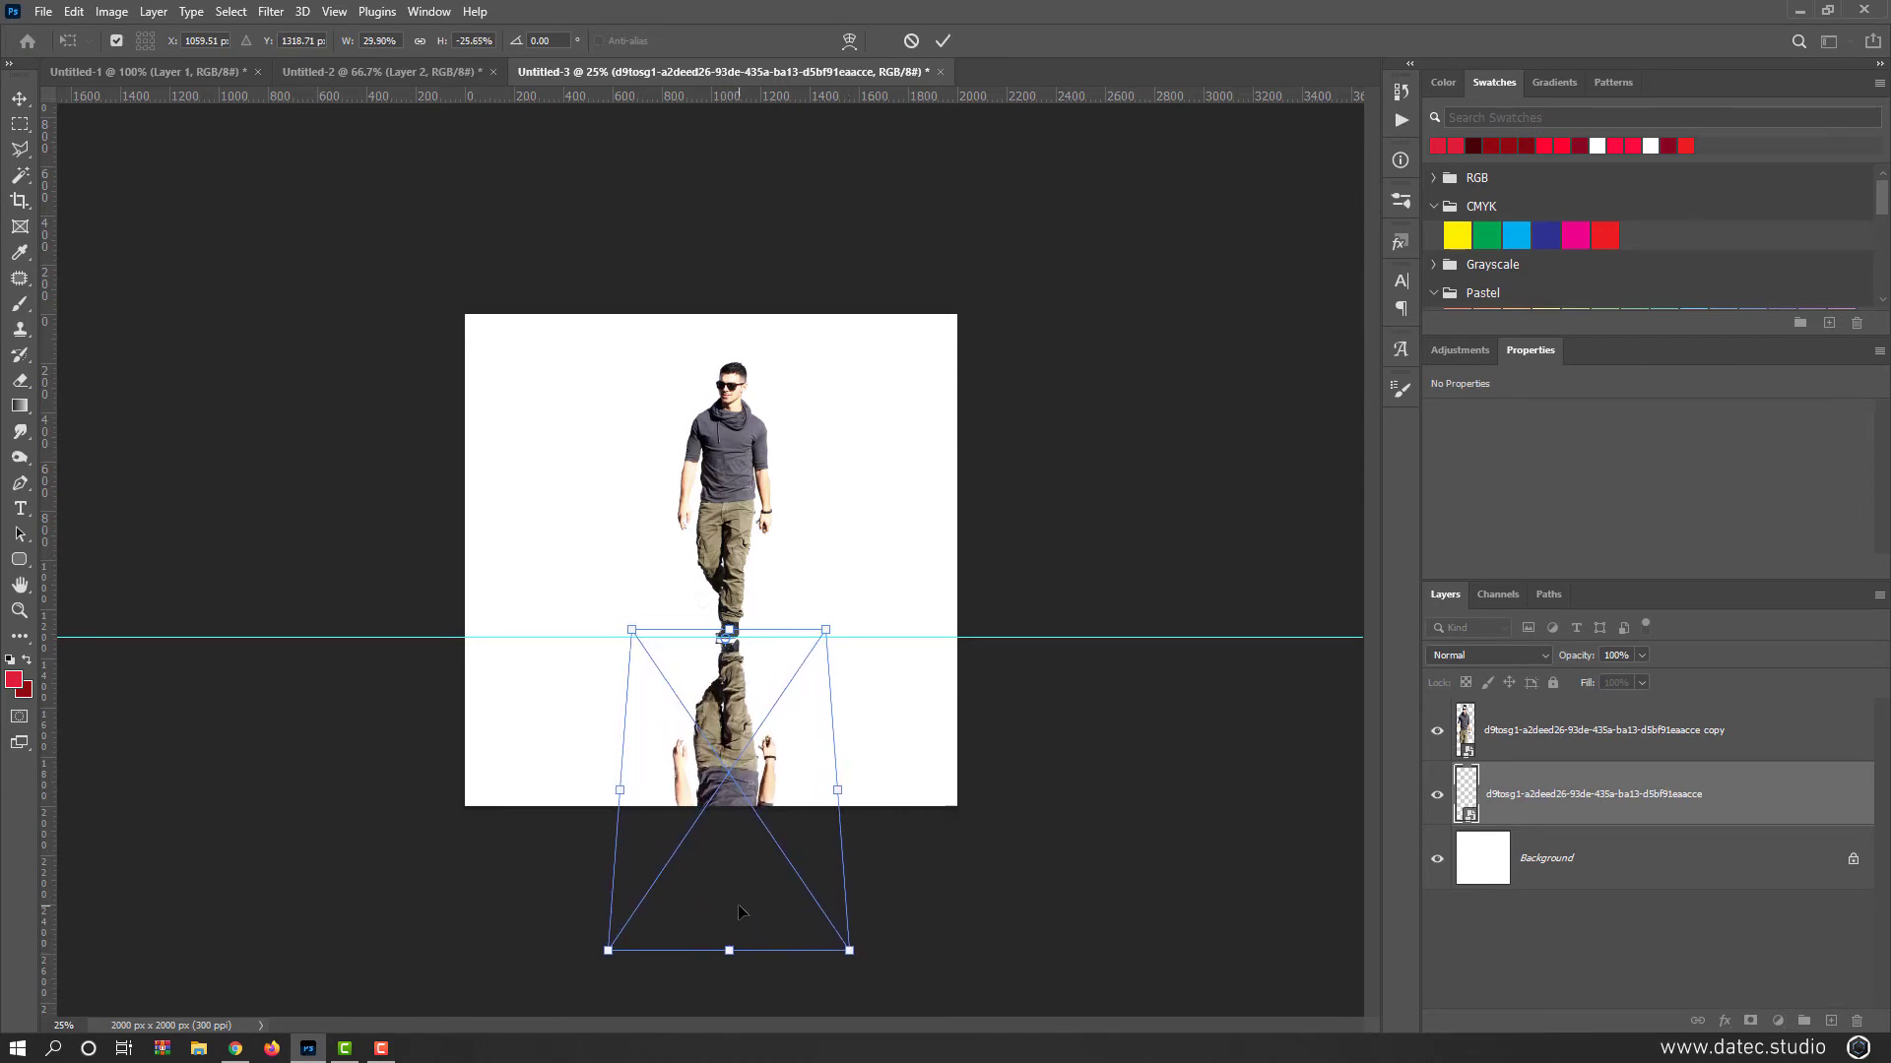
key("Return")
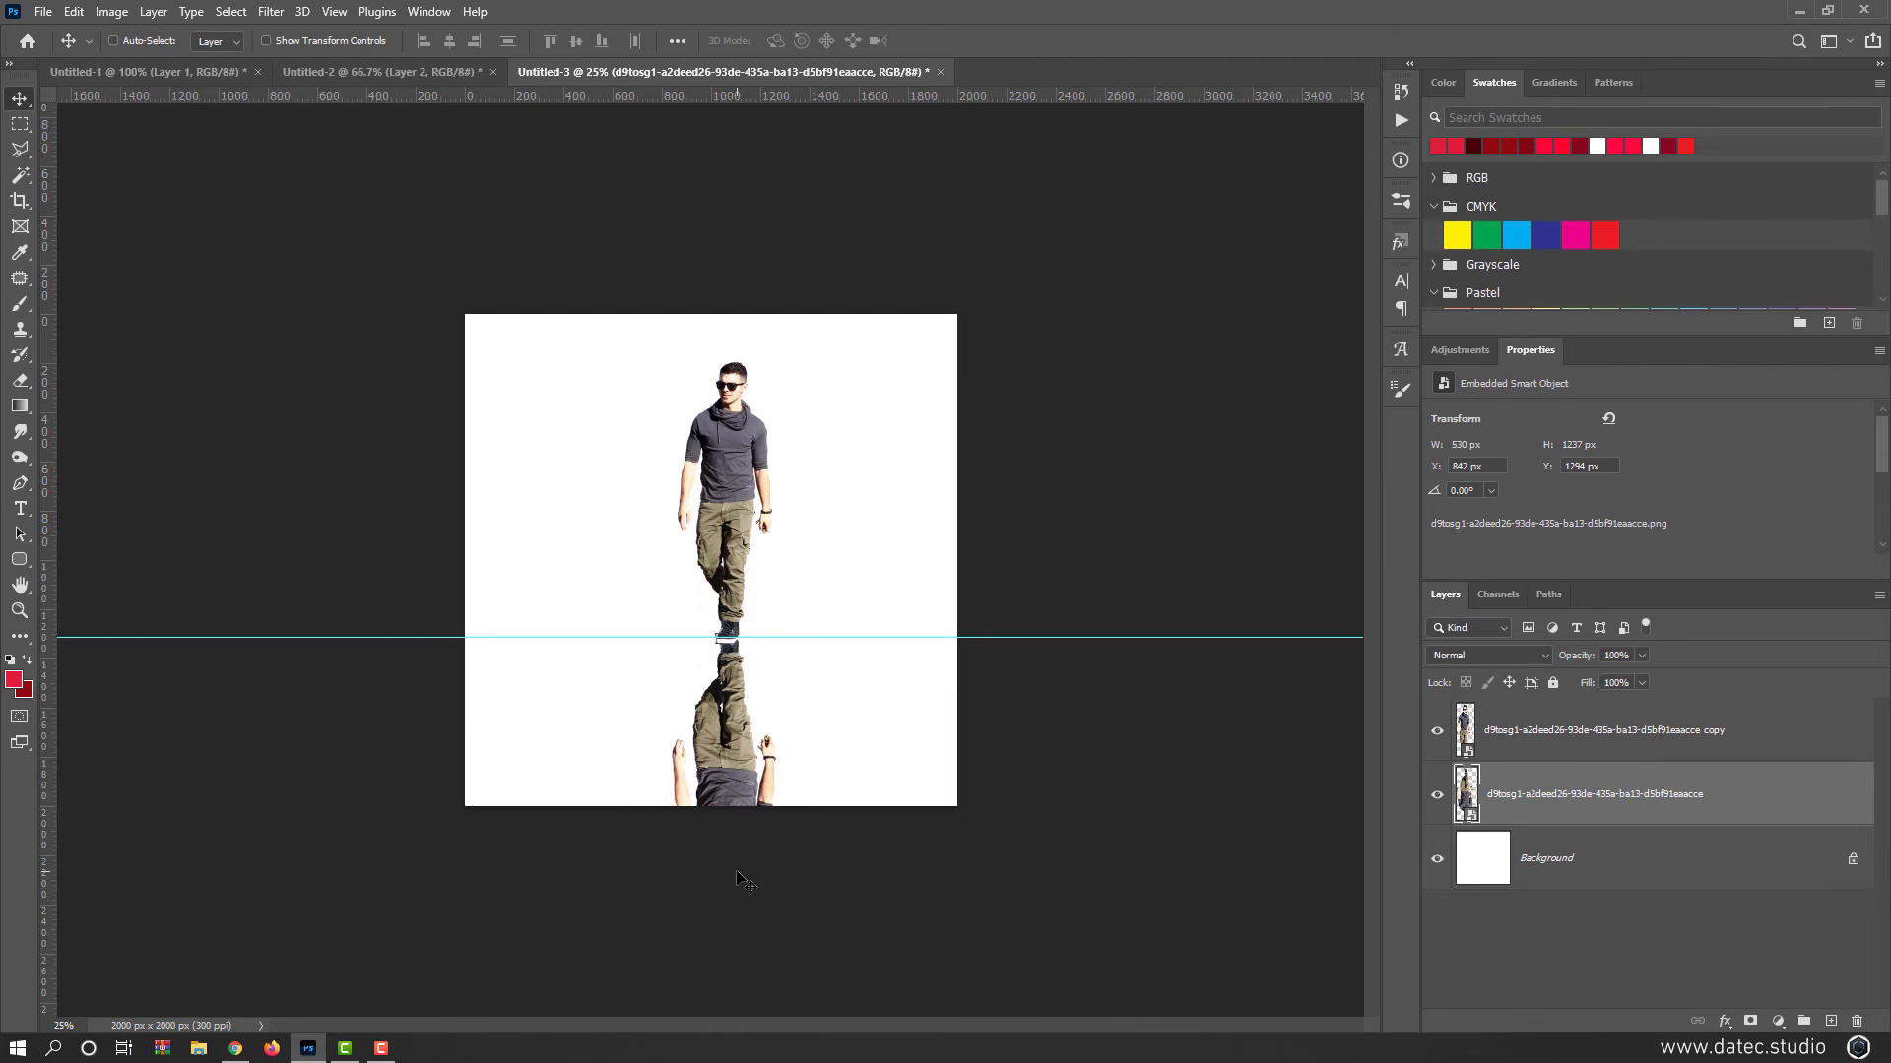
Step: Check where the reflection meets the shoes, and move both man layers together a little higher on the canvas
scroll(729, 640, "up", 4)
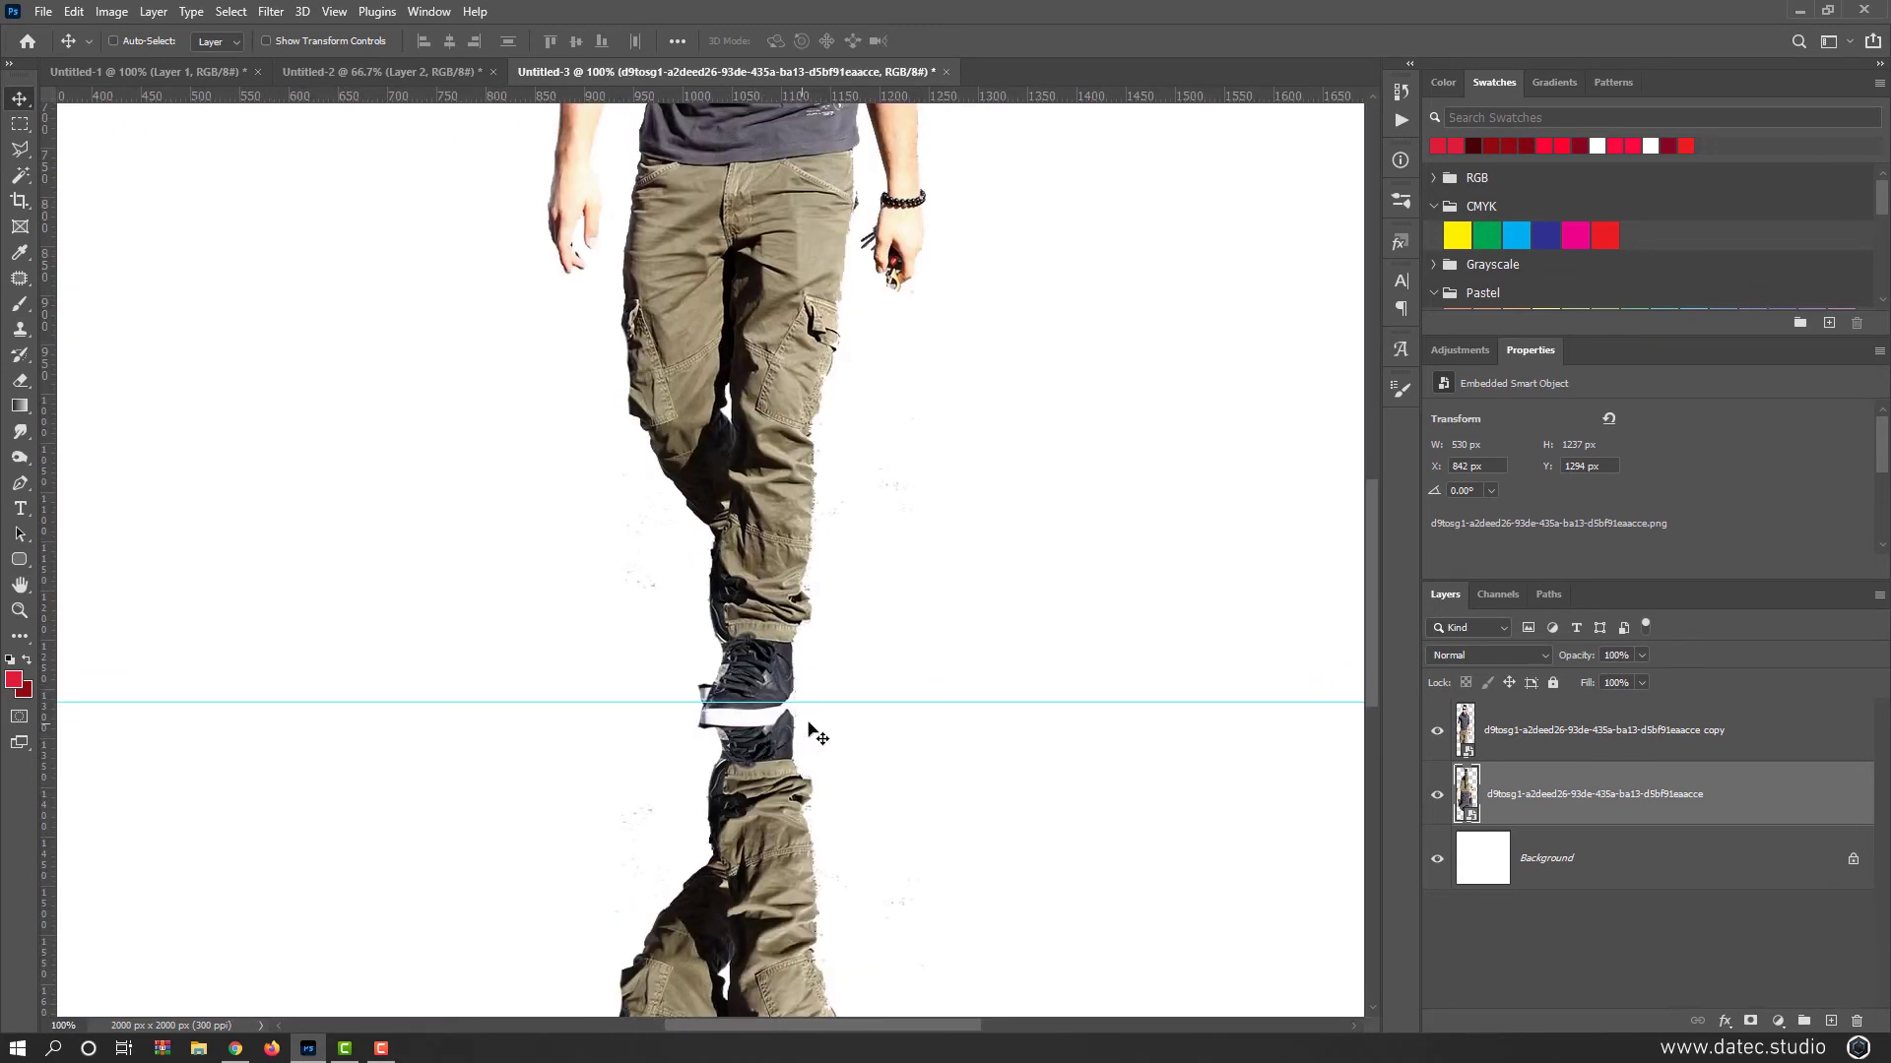
scroll(808, 725, "down", 3)
left_click(1512, 730, "shift")
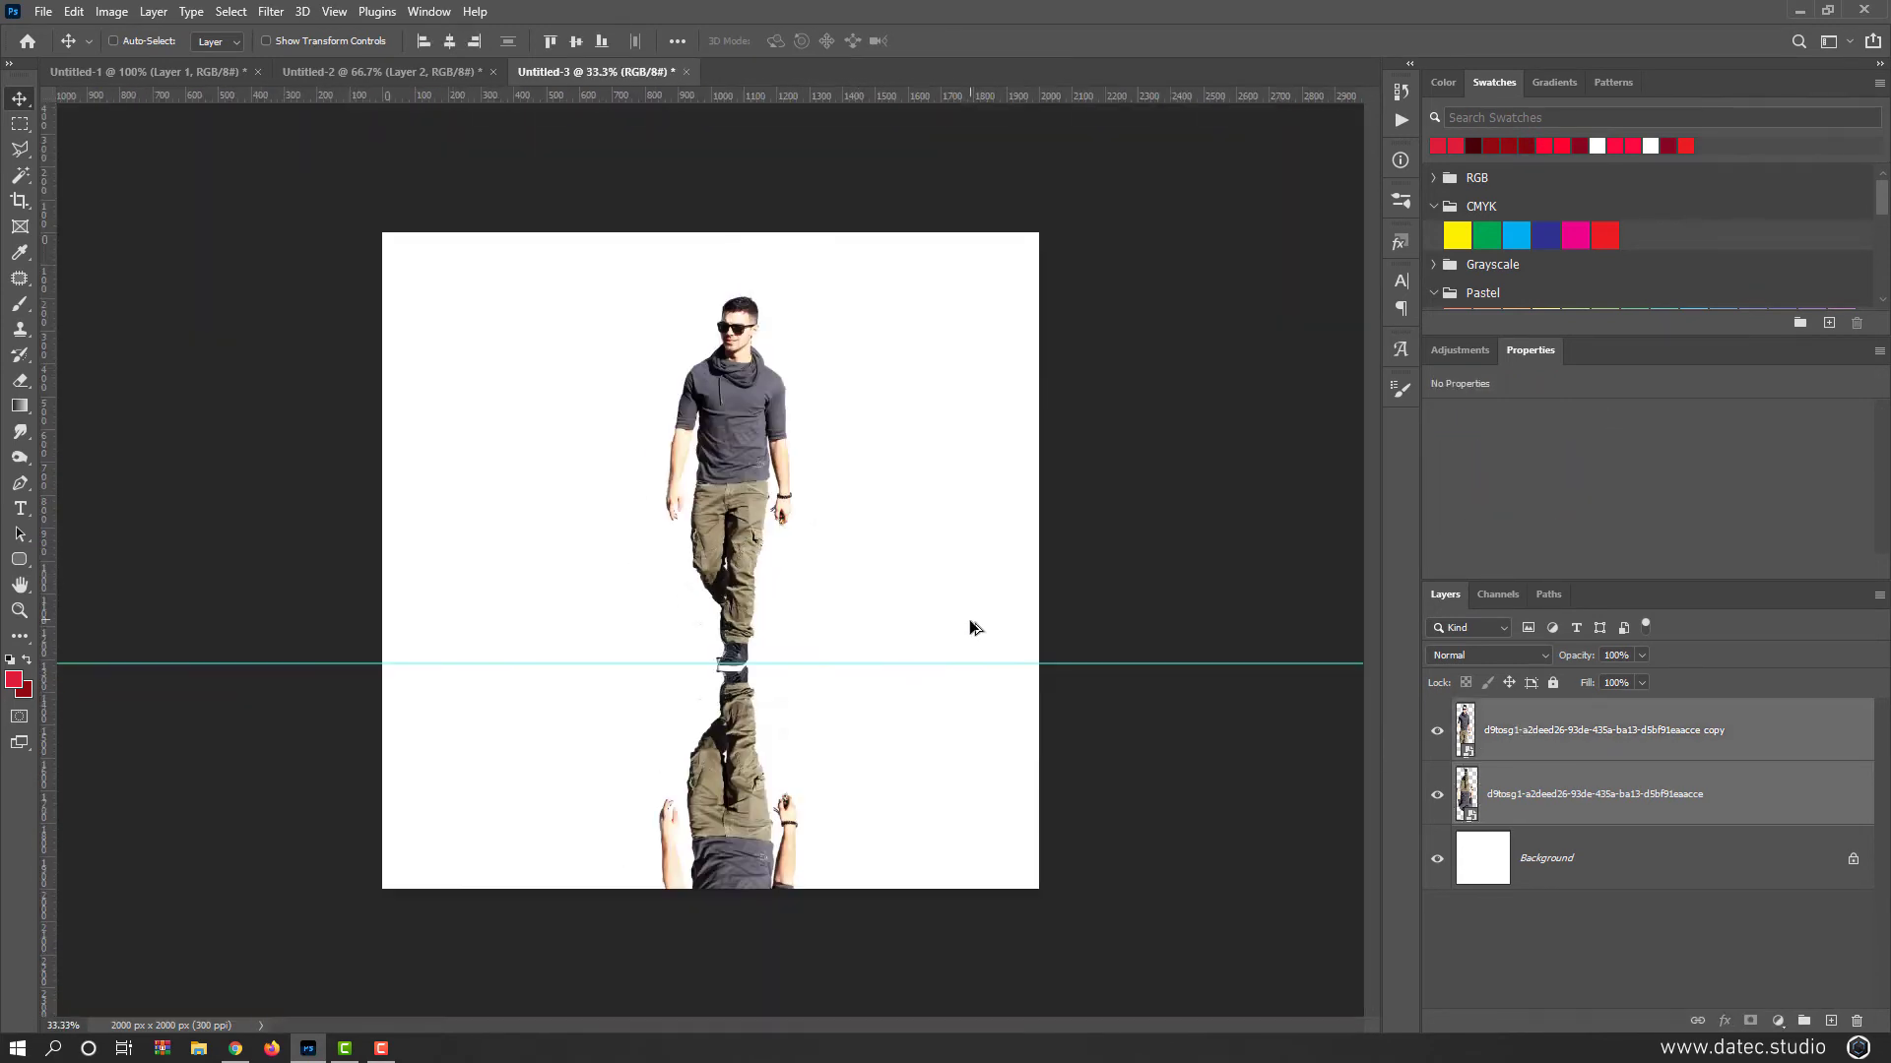
left_click_drag(751, 506, 743, 455)
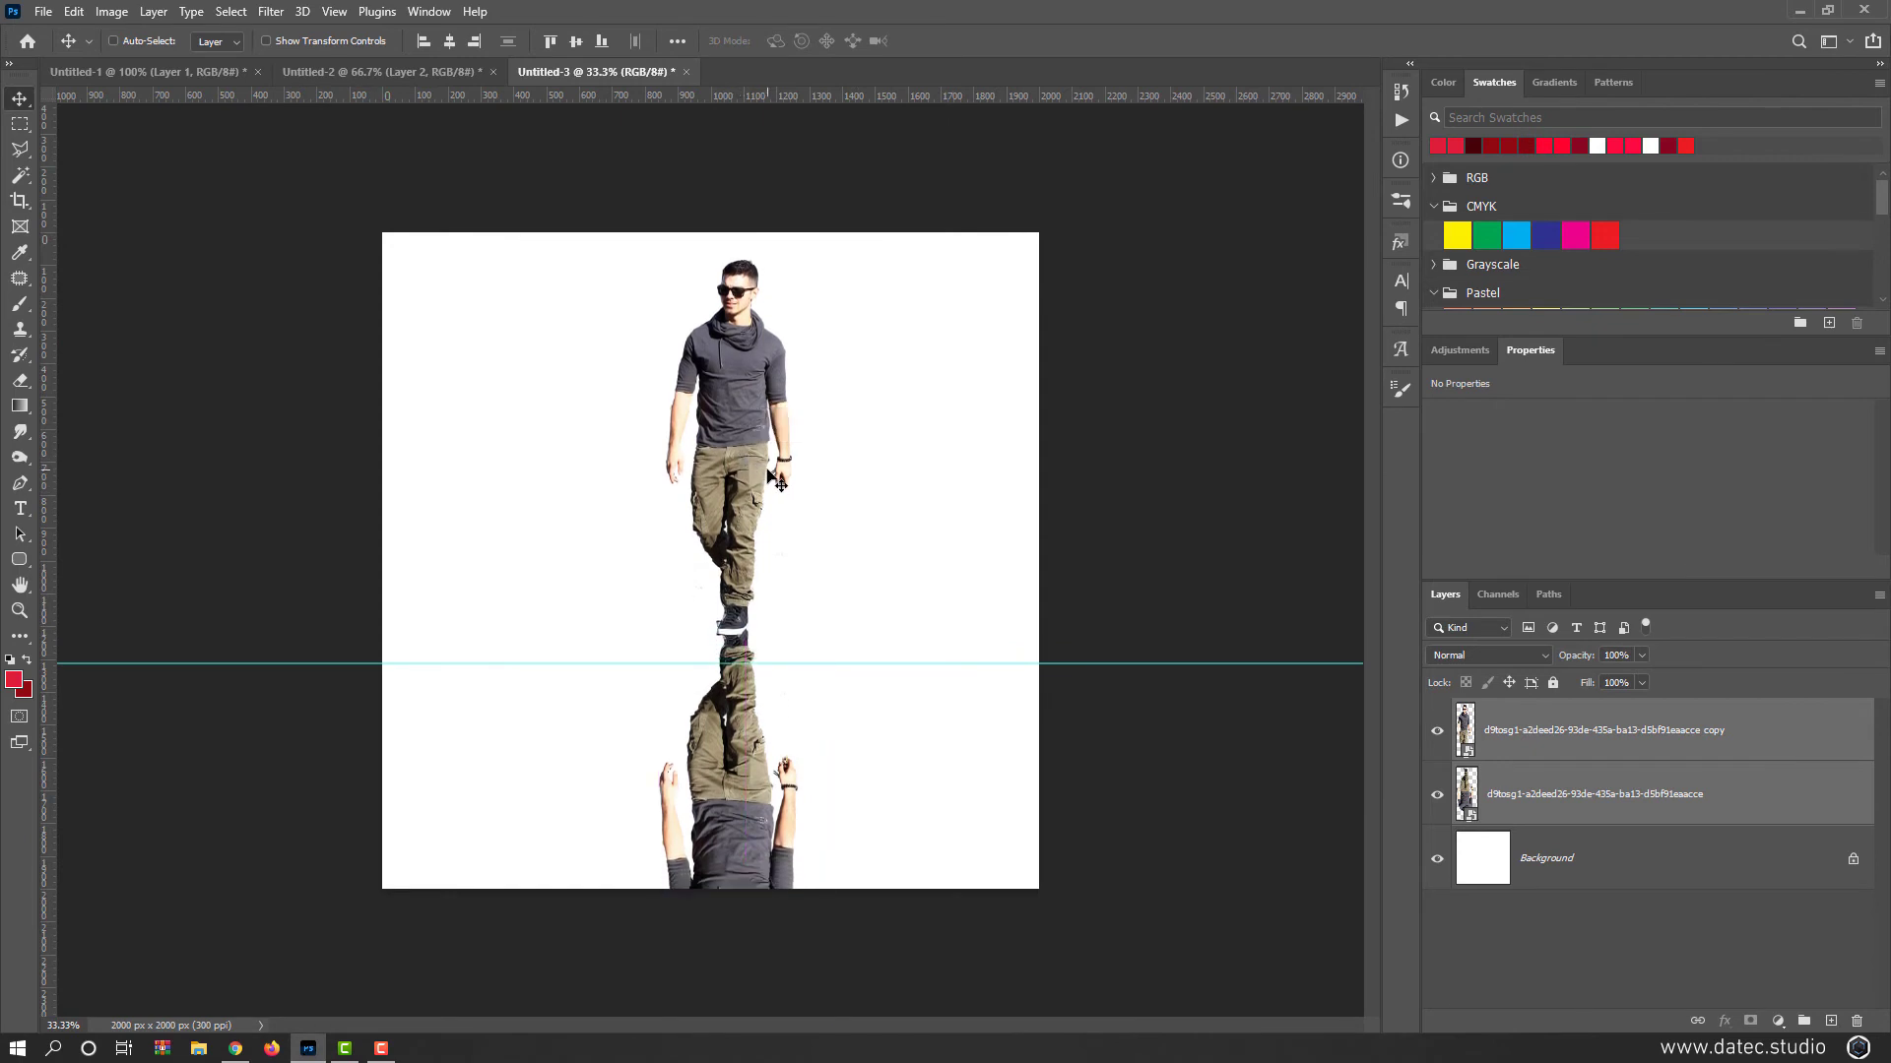
Step: Scale both man layers together to about 81% and reposition them so the figure and its full reflection fit the canvas
key("ctrl+t")
left_click_drag(806, 282, 799, 310)
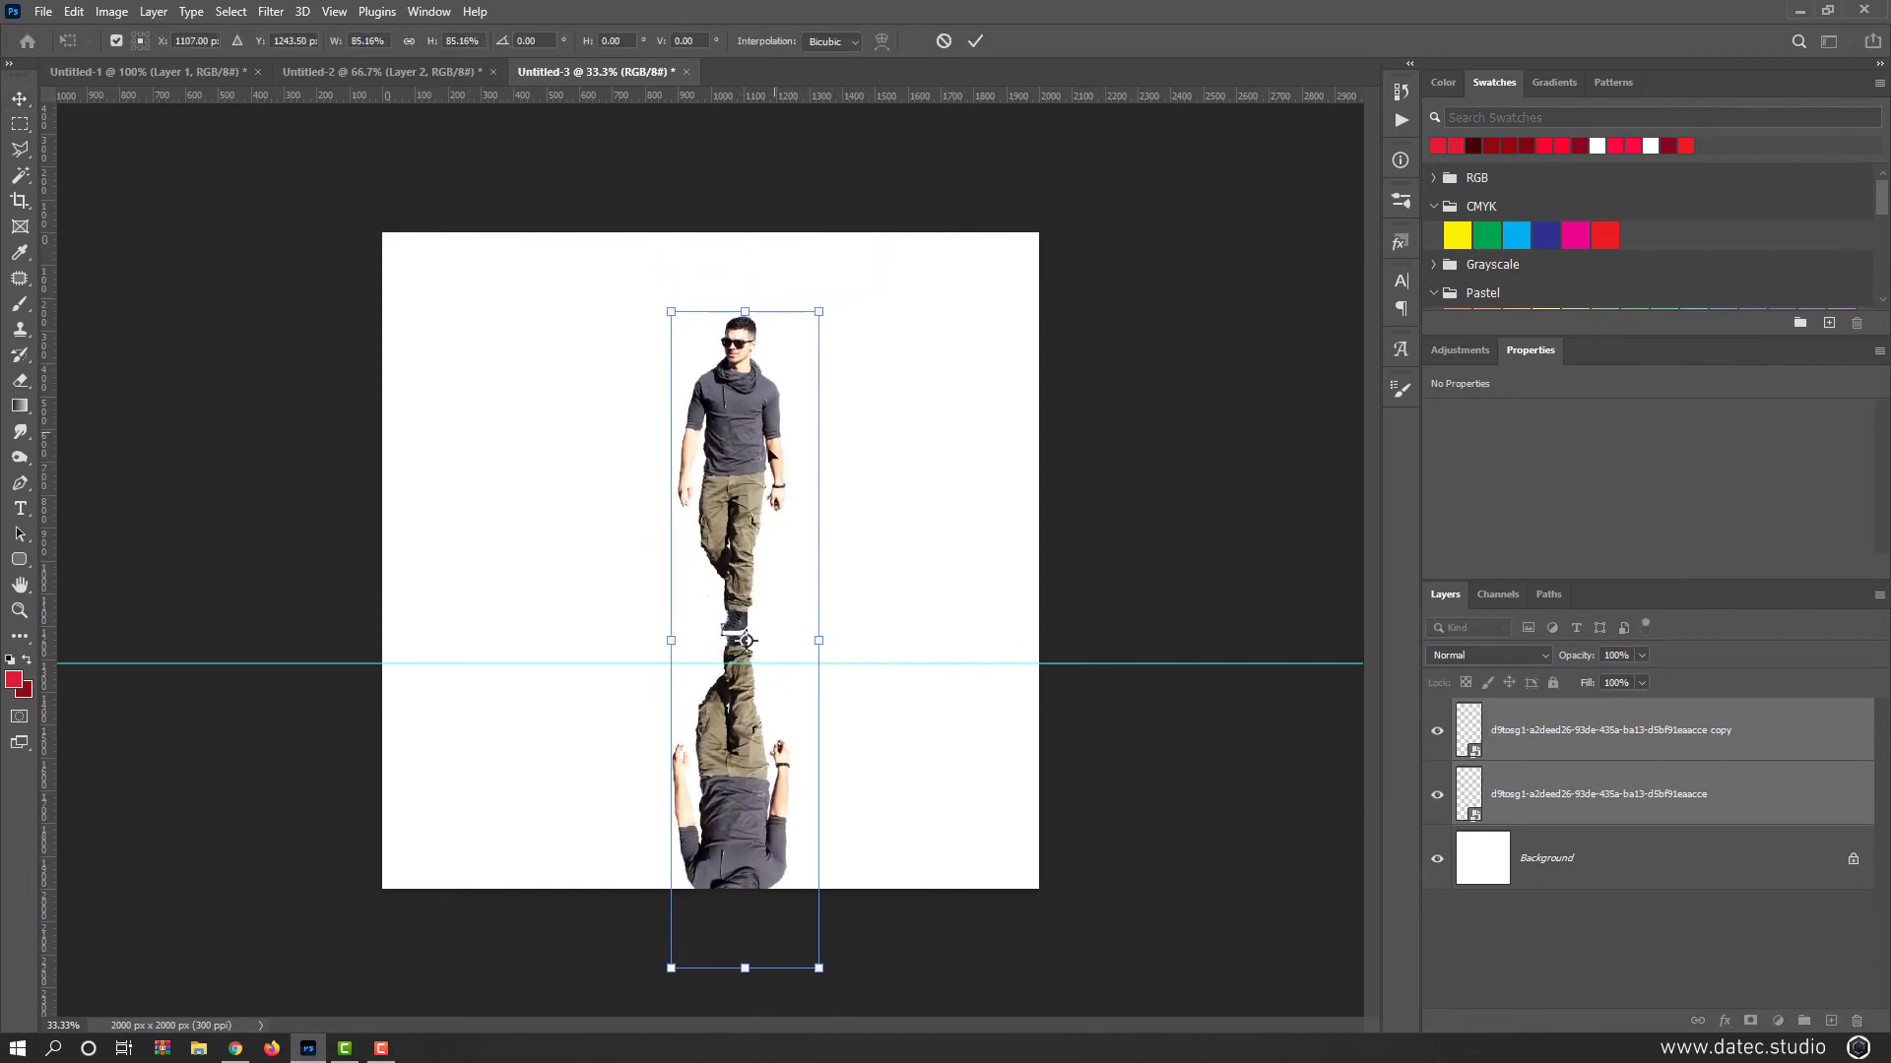
left_click_drag(752, 496, 759, 436)
left_click_drag(831, 251, 819, 264)
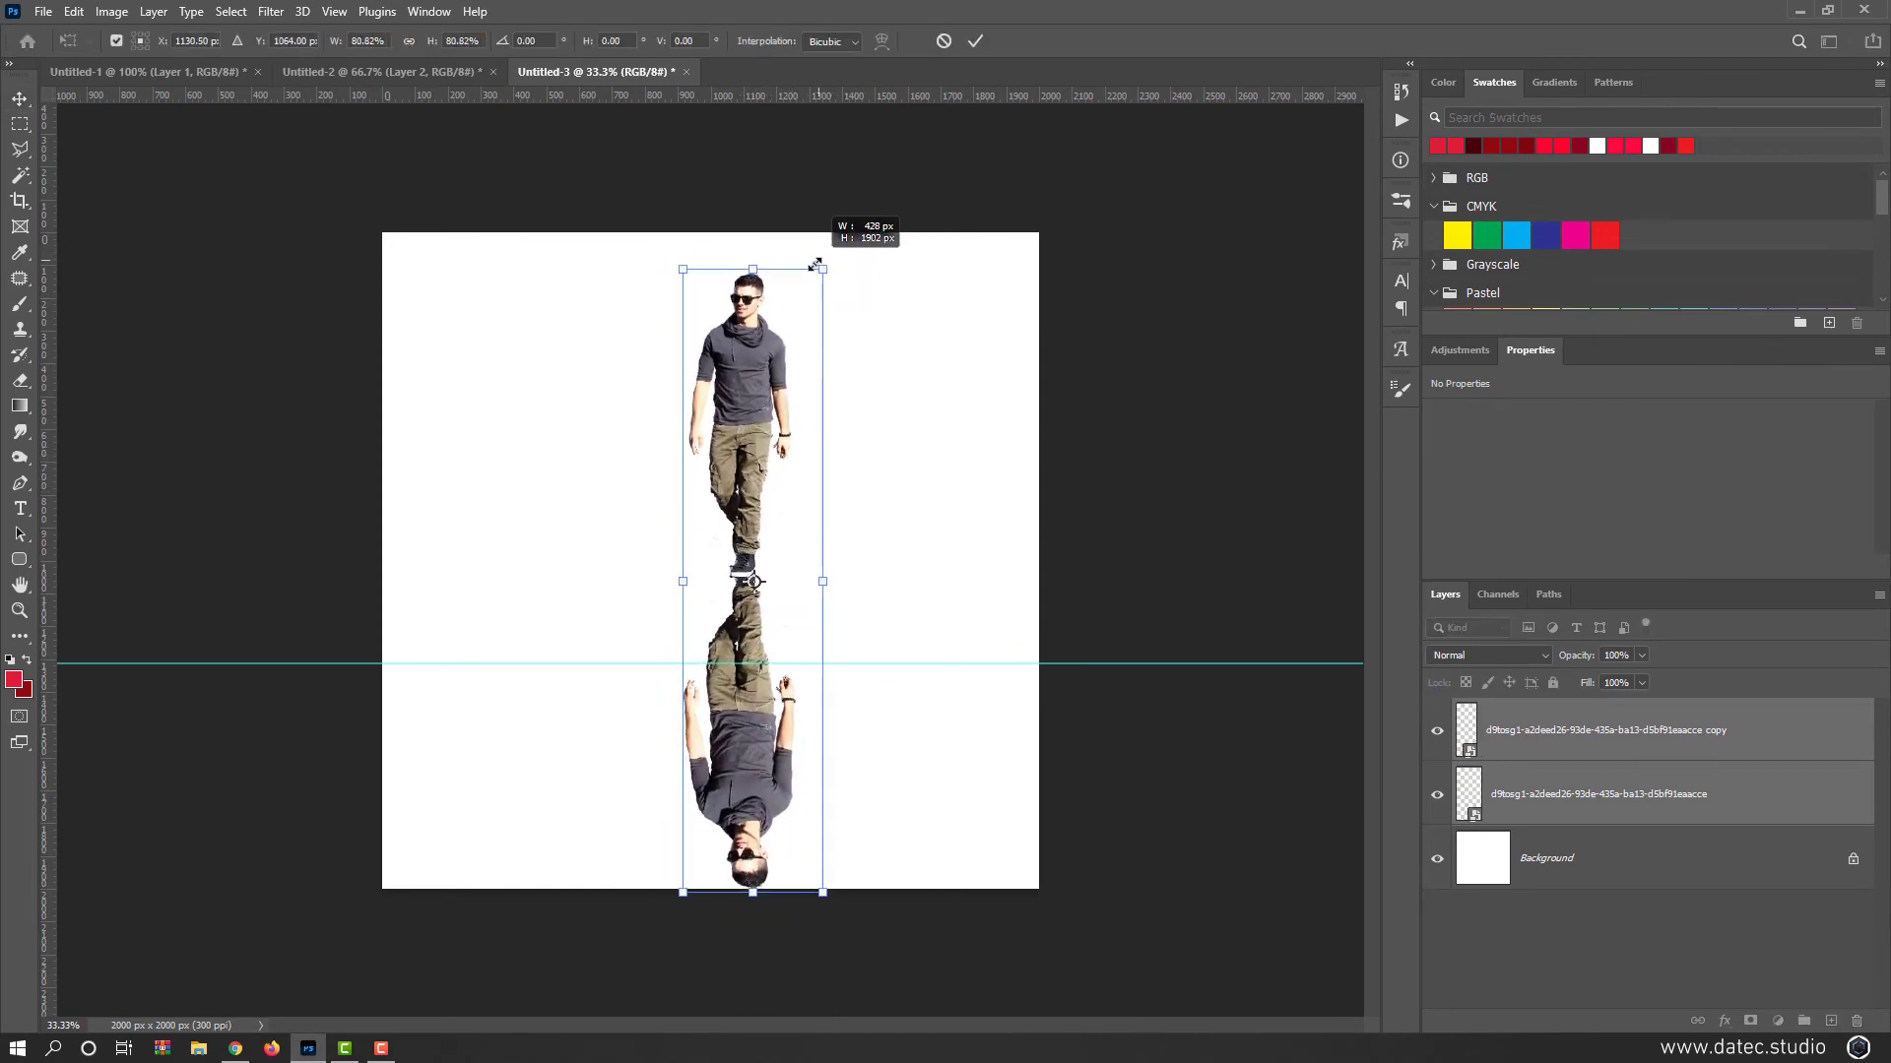
left_click_drag(771, 448, 760, 444)
key("Return")
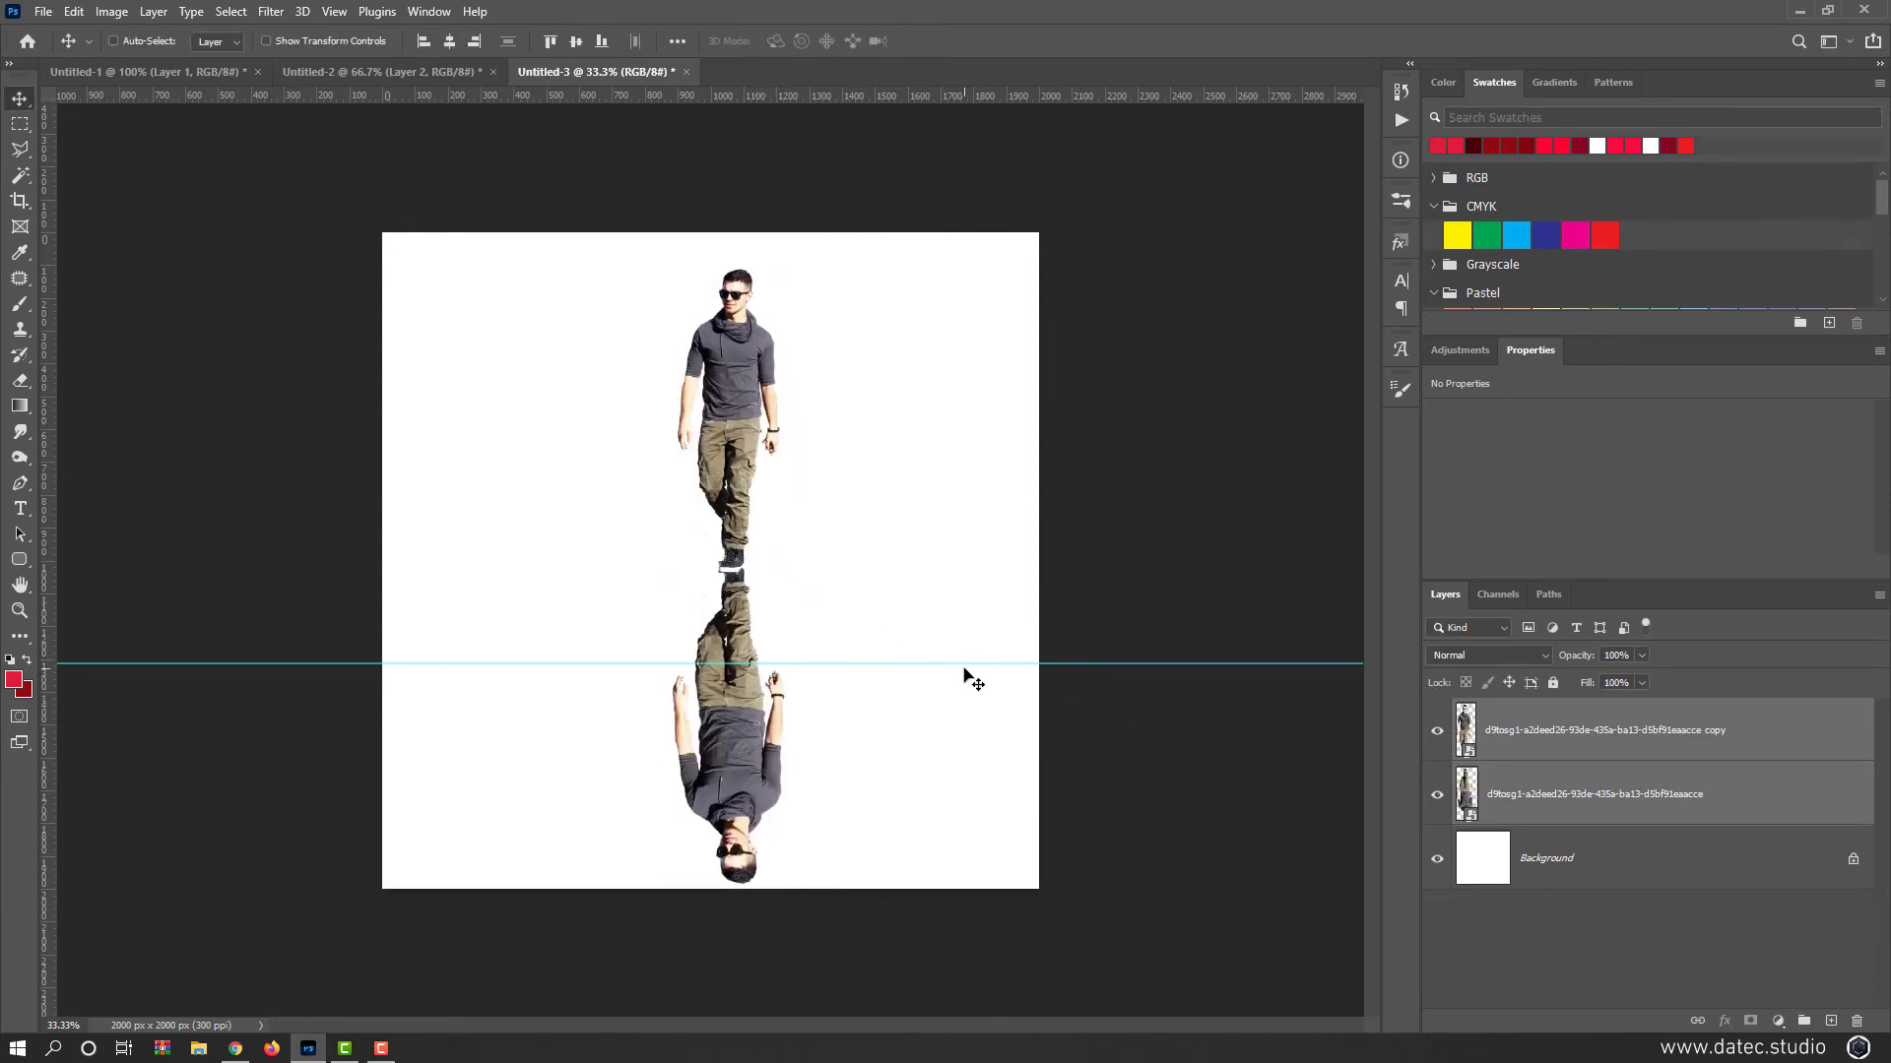
Step: Remove the horizontal guide from the canvas and start a Tilt-Shift blur on the flipped reflection layer
left_click_drag(962, 663, 970, 106)
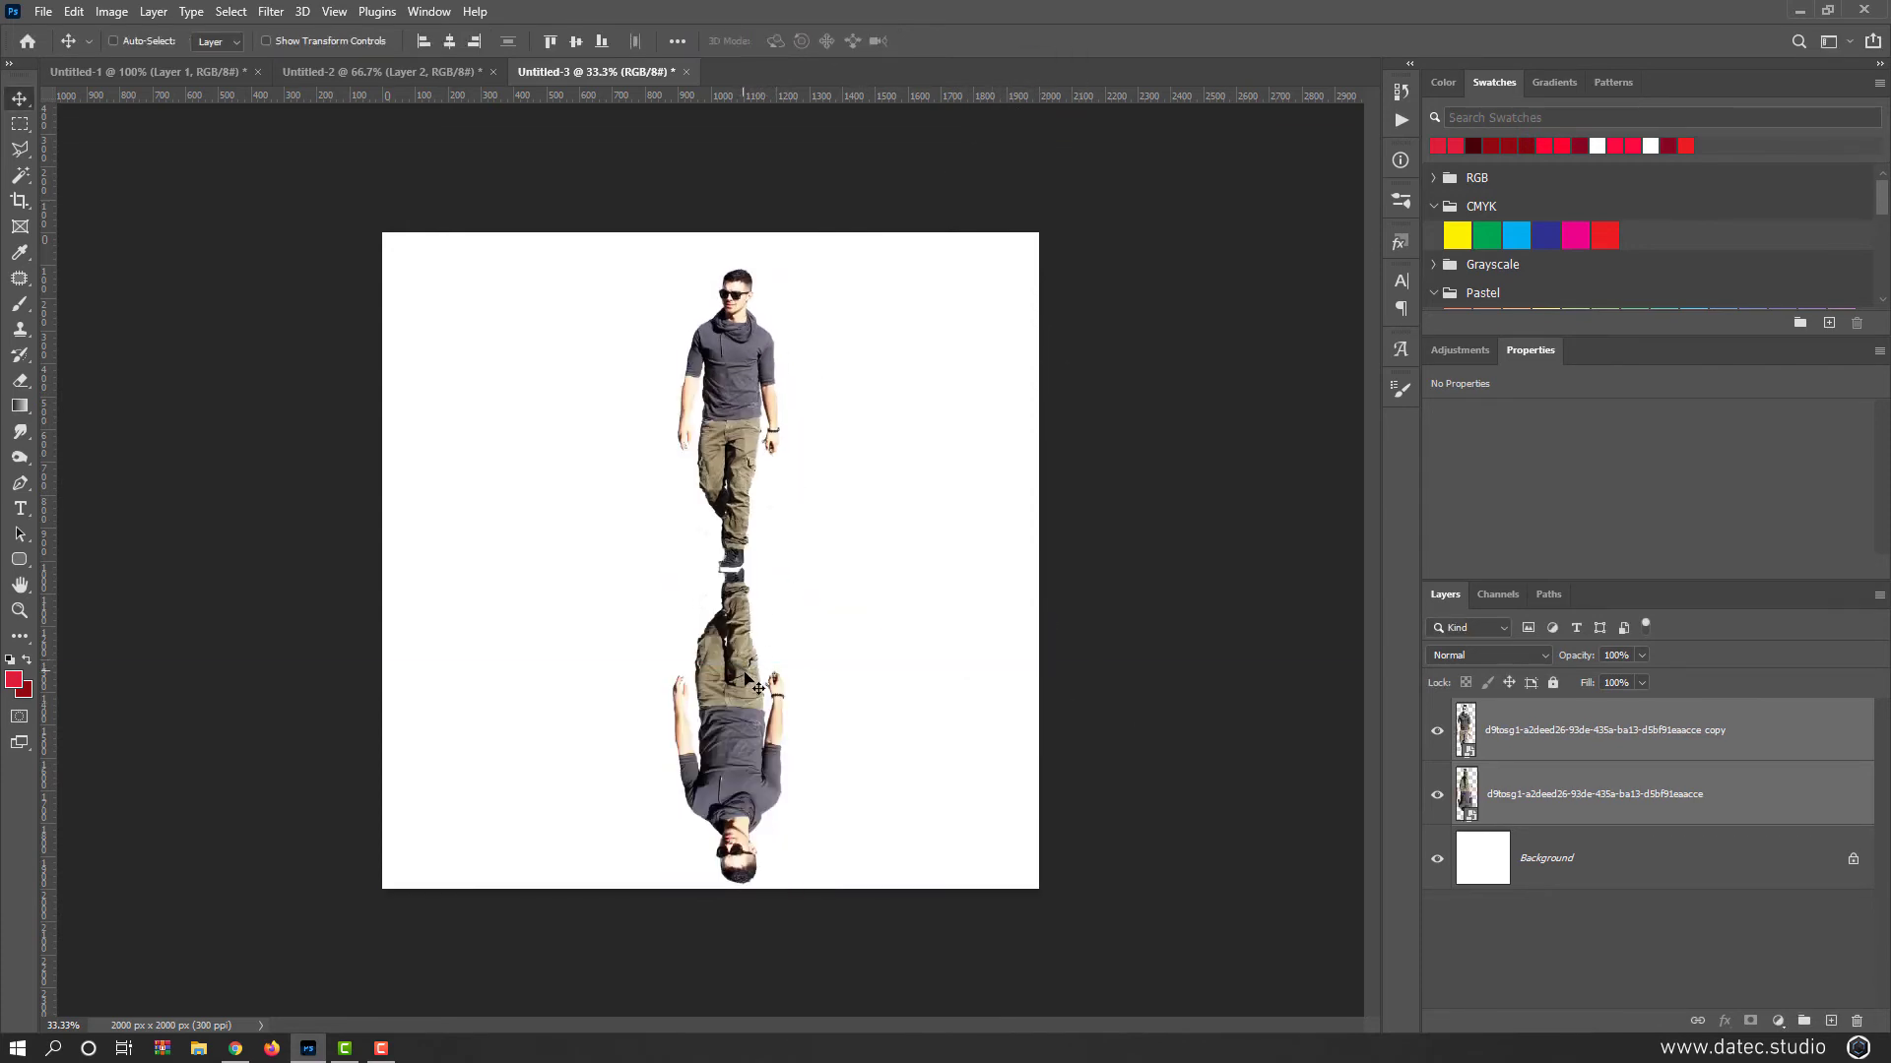
left_click(1523, 796)
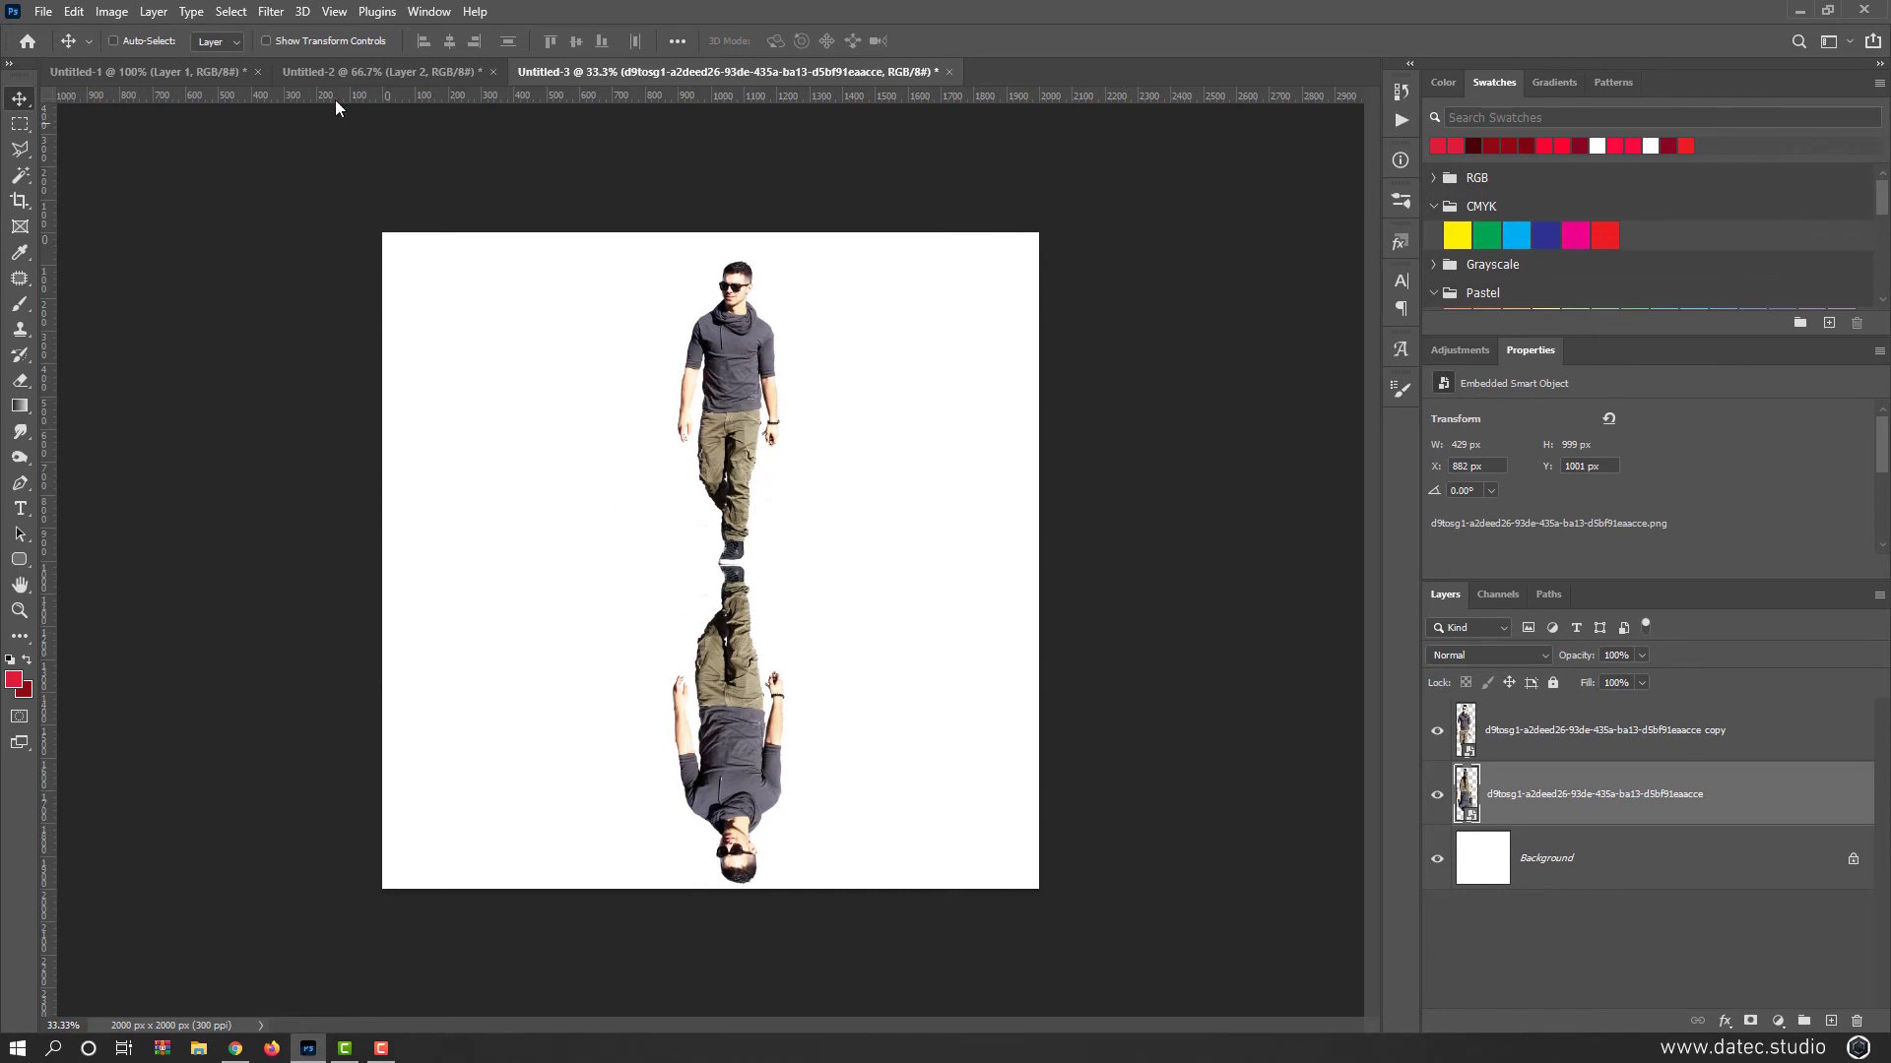
left_click(273, 12)
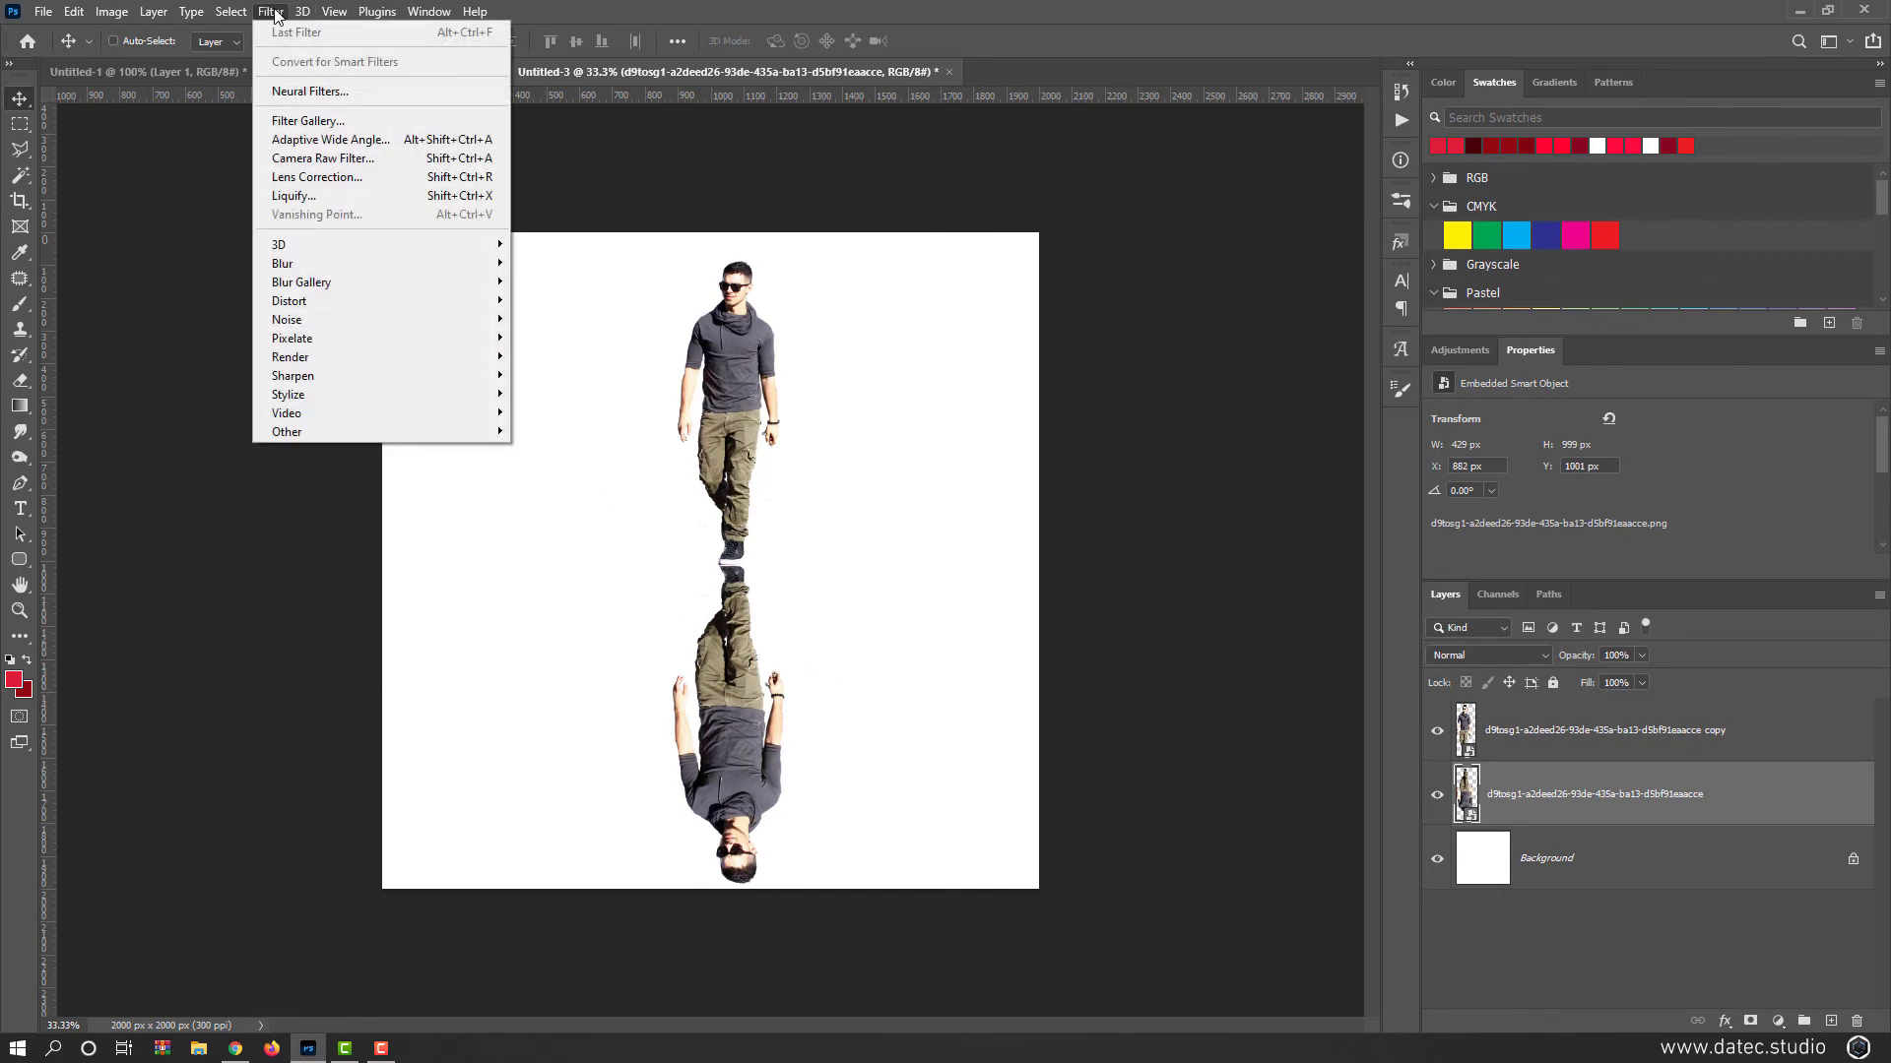
mouse_move(380, 288)
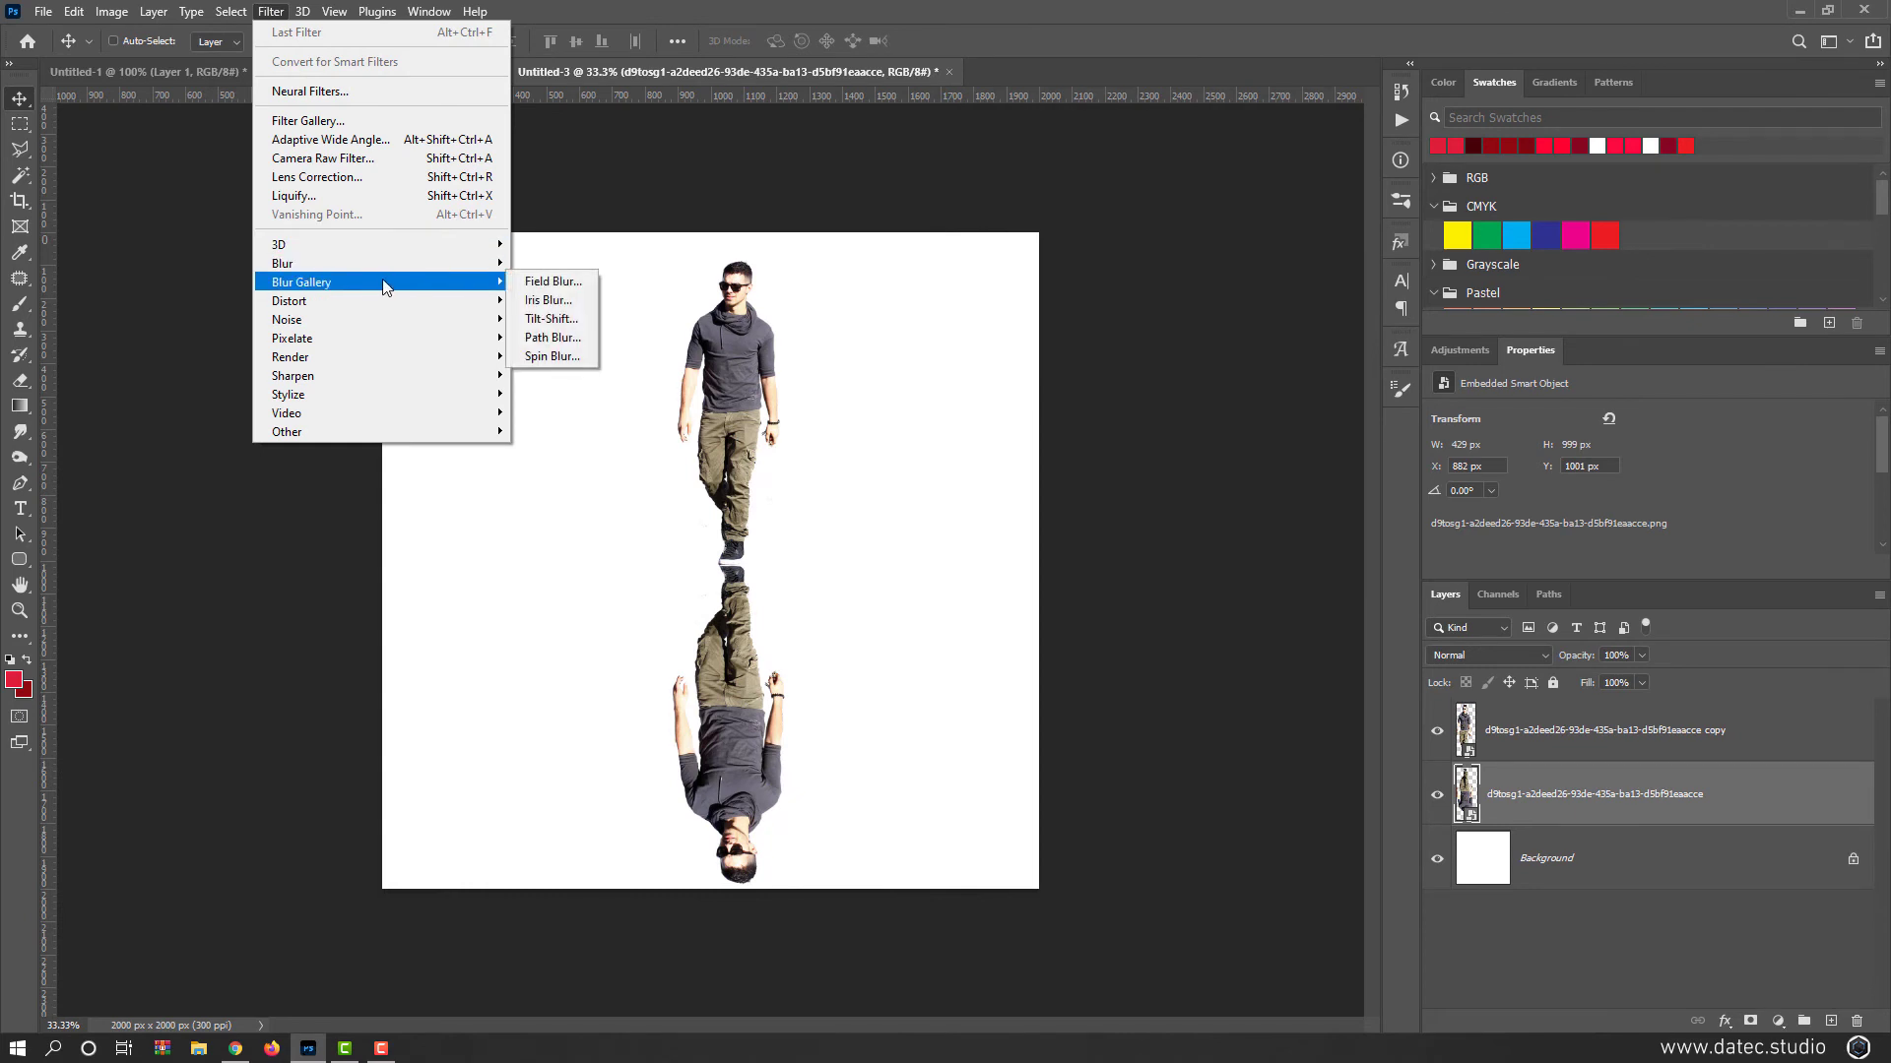
left_click(552, 319)
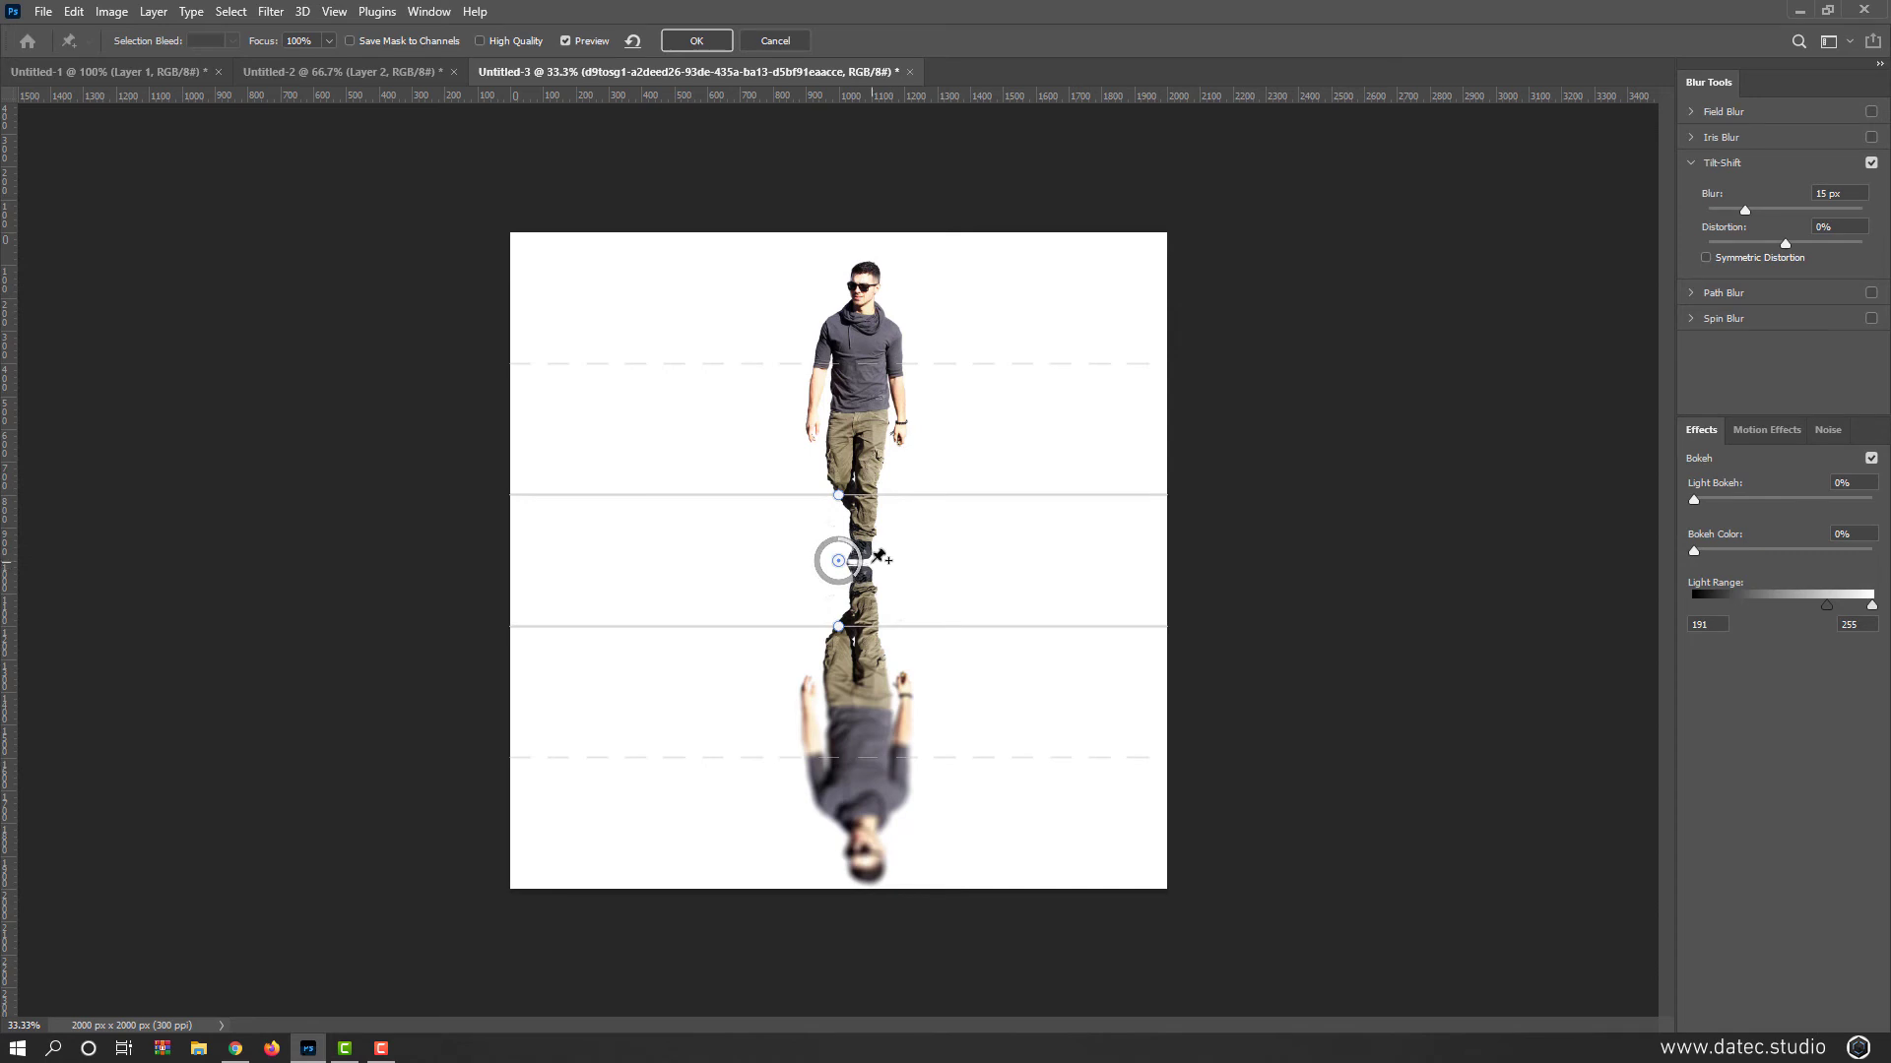
Step: Shift the sharp zone up to end at the shoes, extend the lower blur transition past the reflection's head, and apply a 42 px blur
left_click_drag(862, 553, 878, 508)
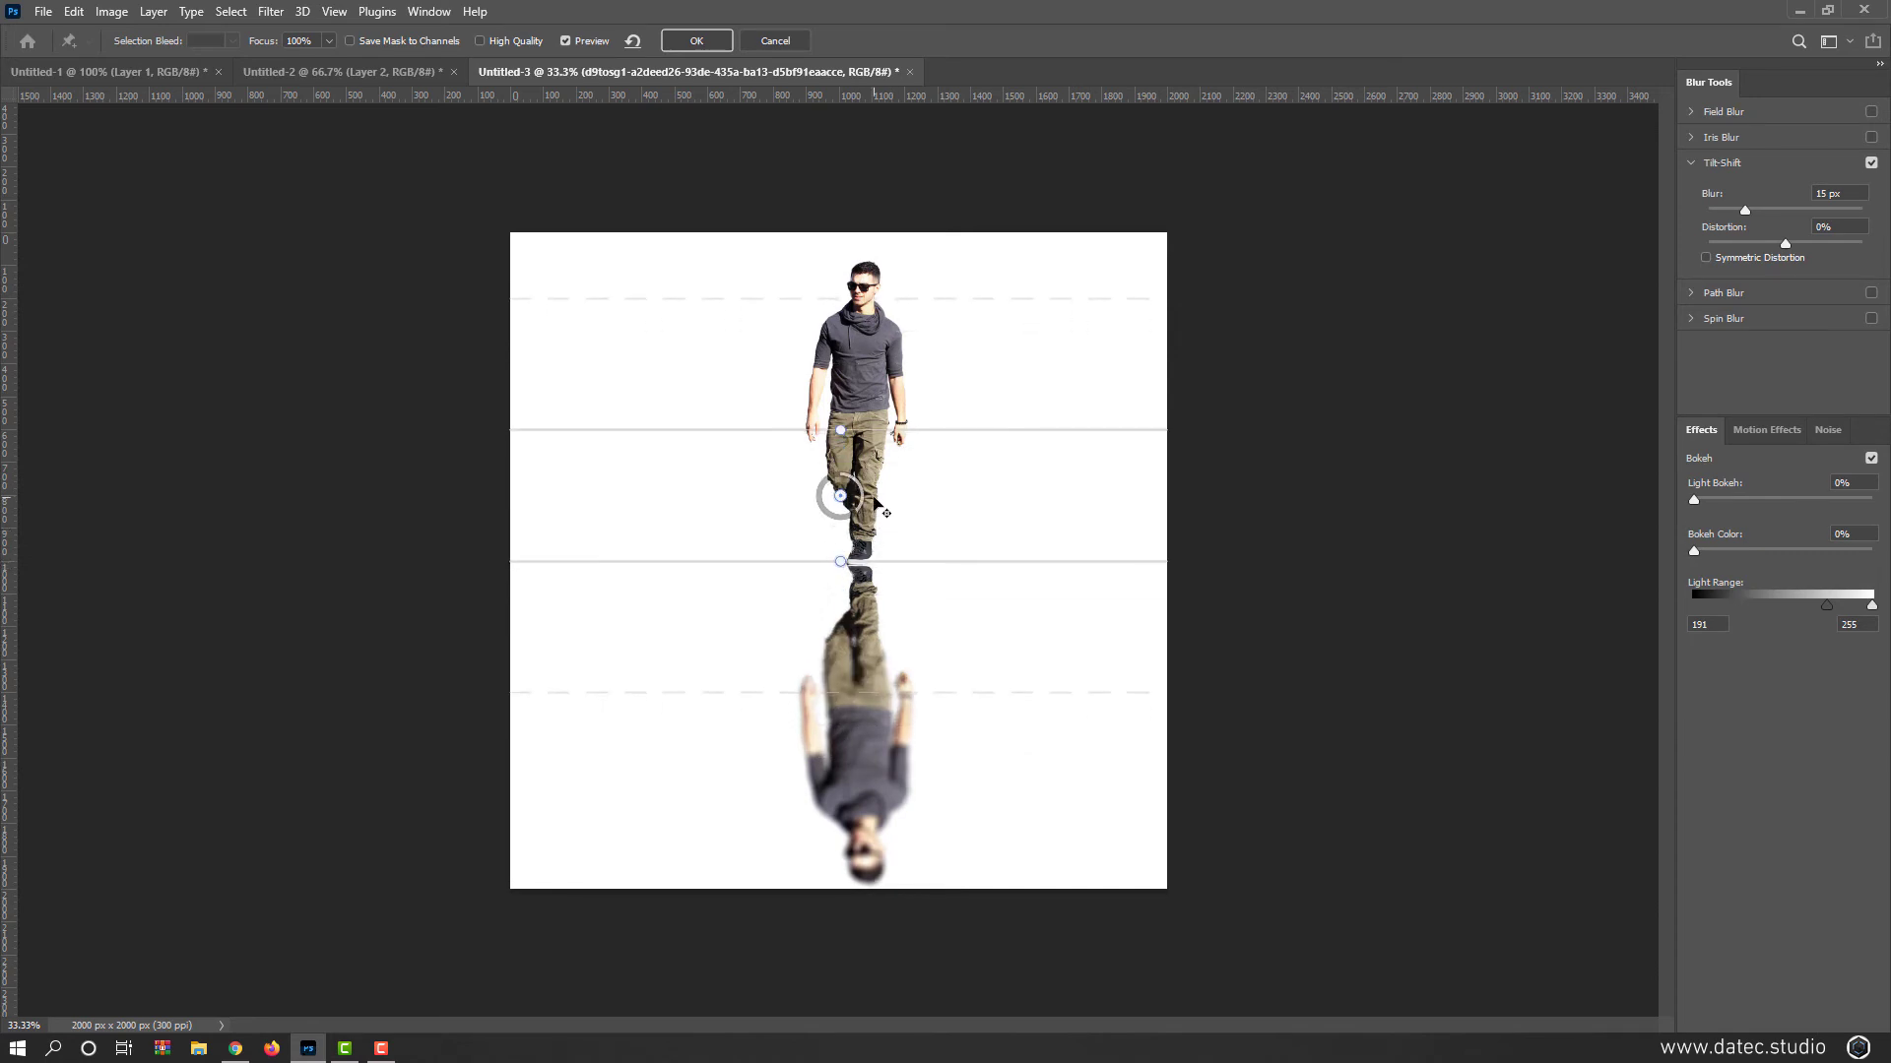
left_click_drag(865, 697, 867, 879)
left_click_drag(857, 514, 827, 517)
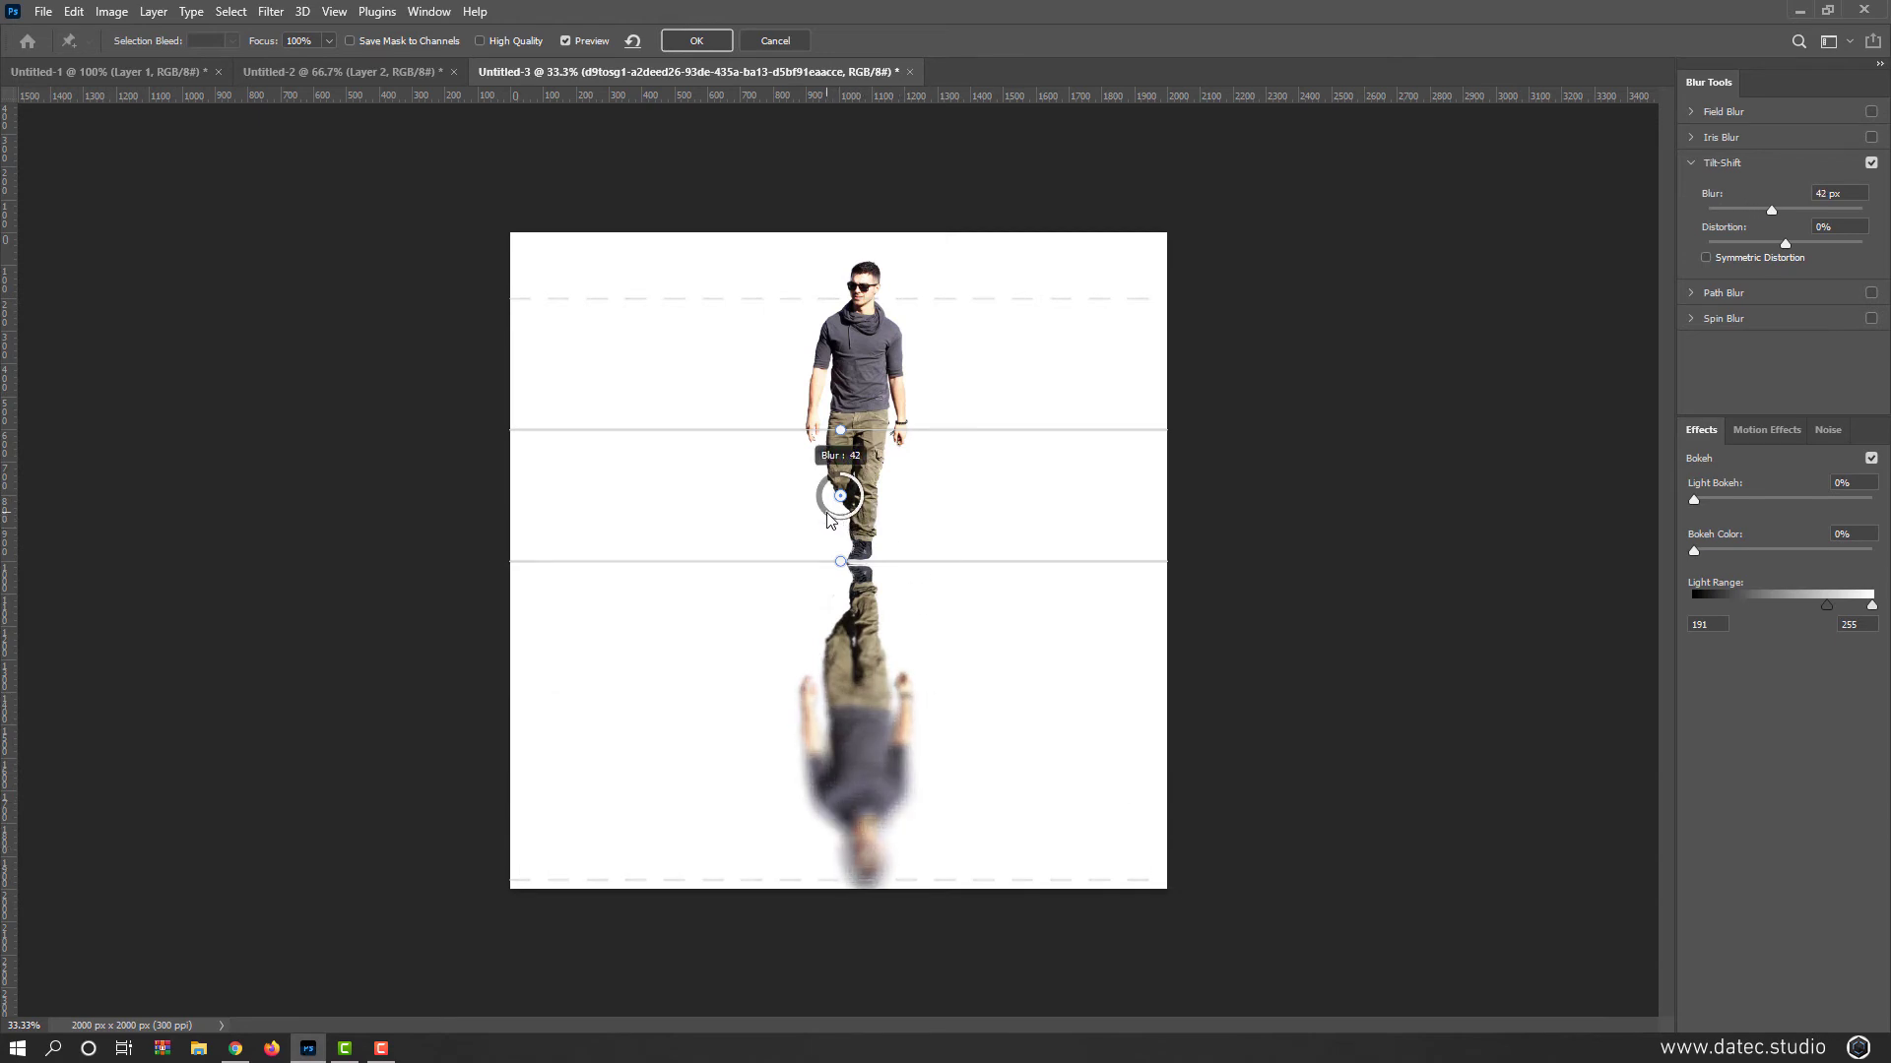
left_click(696, 41)
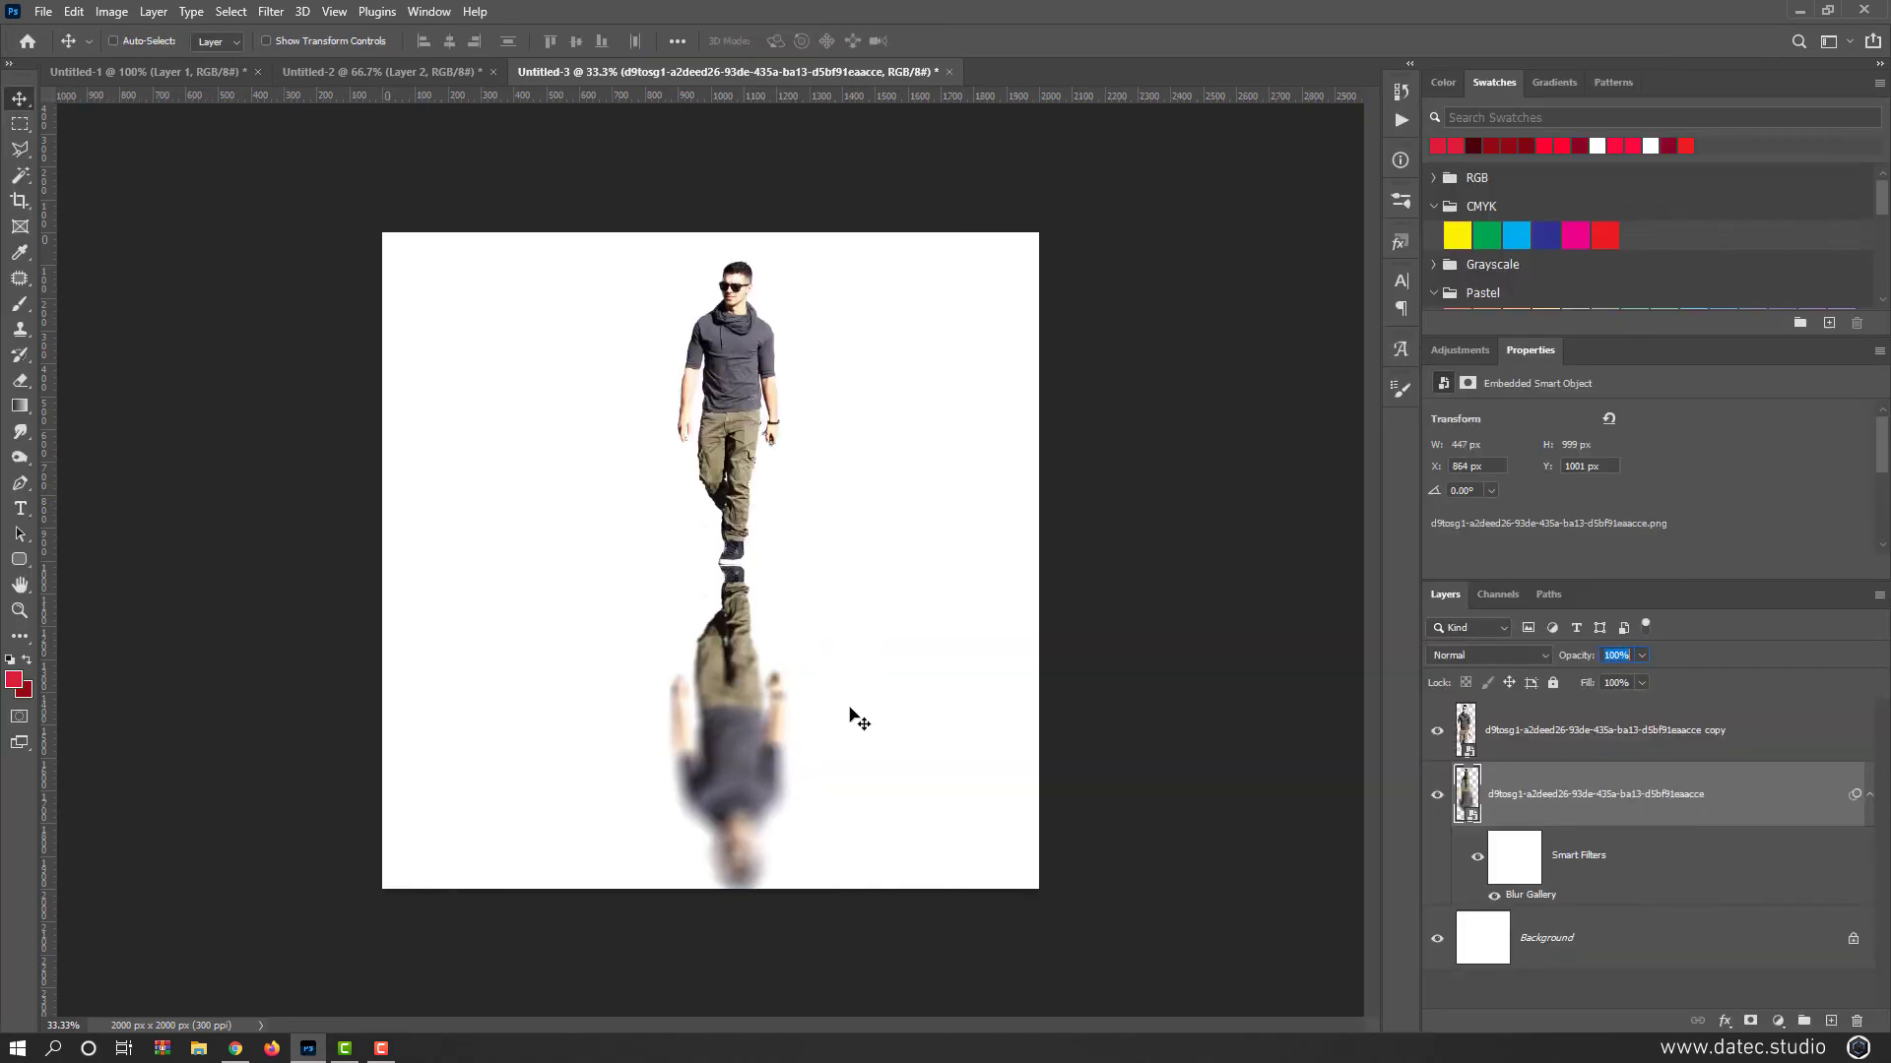
Step: Add a layer mask to the reflection layer and set the foreground colour to black, 000000
left_click(1749, 1021)
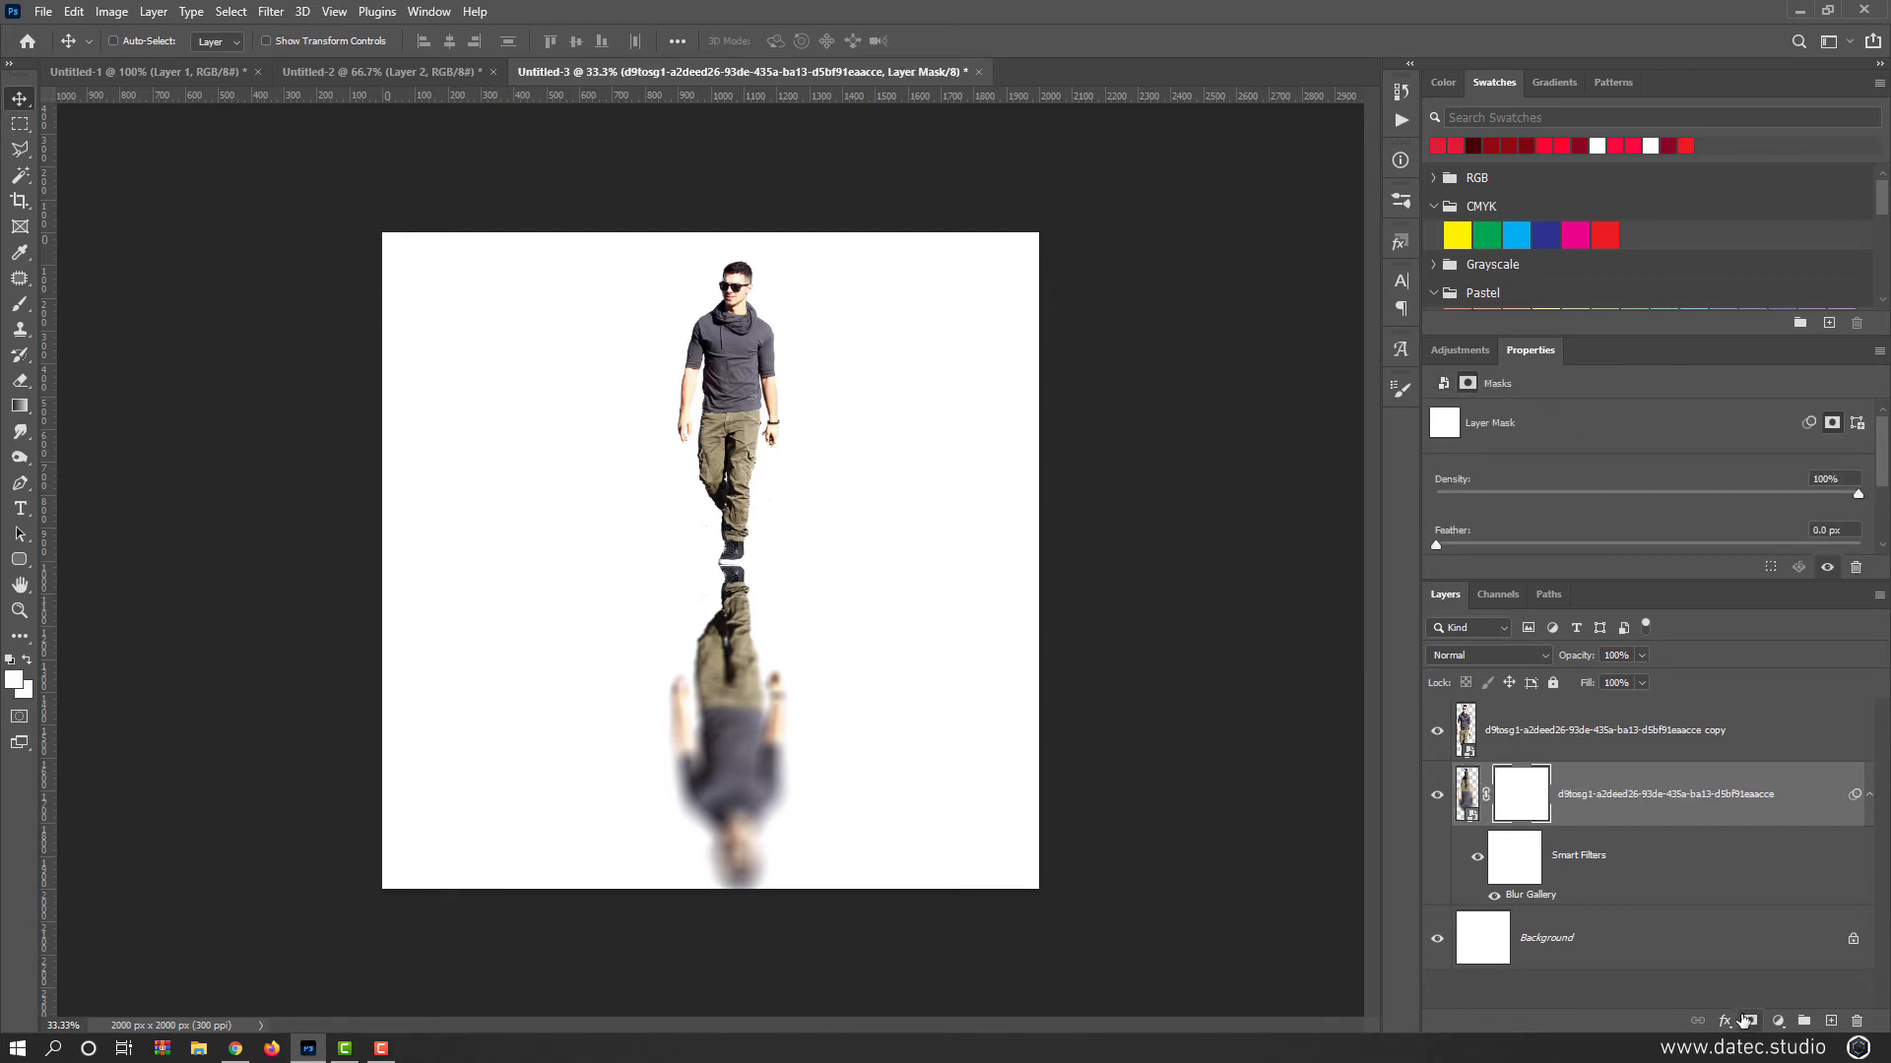
left_click(16, 680)
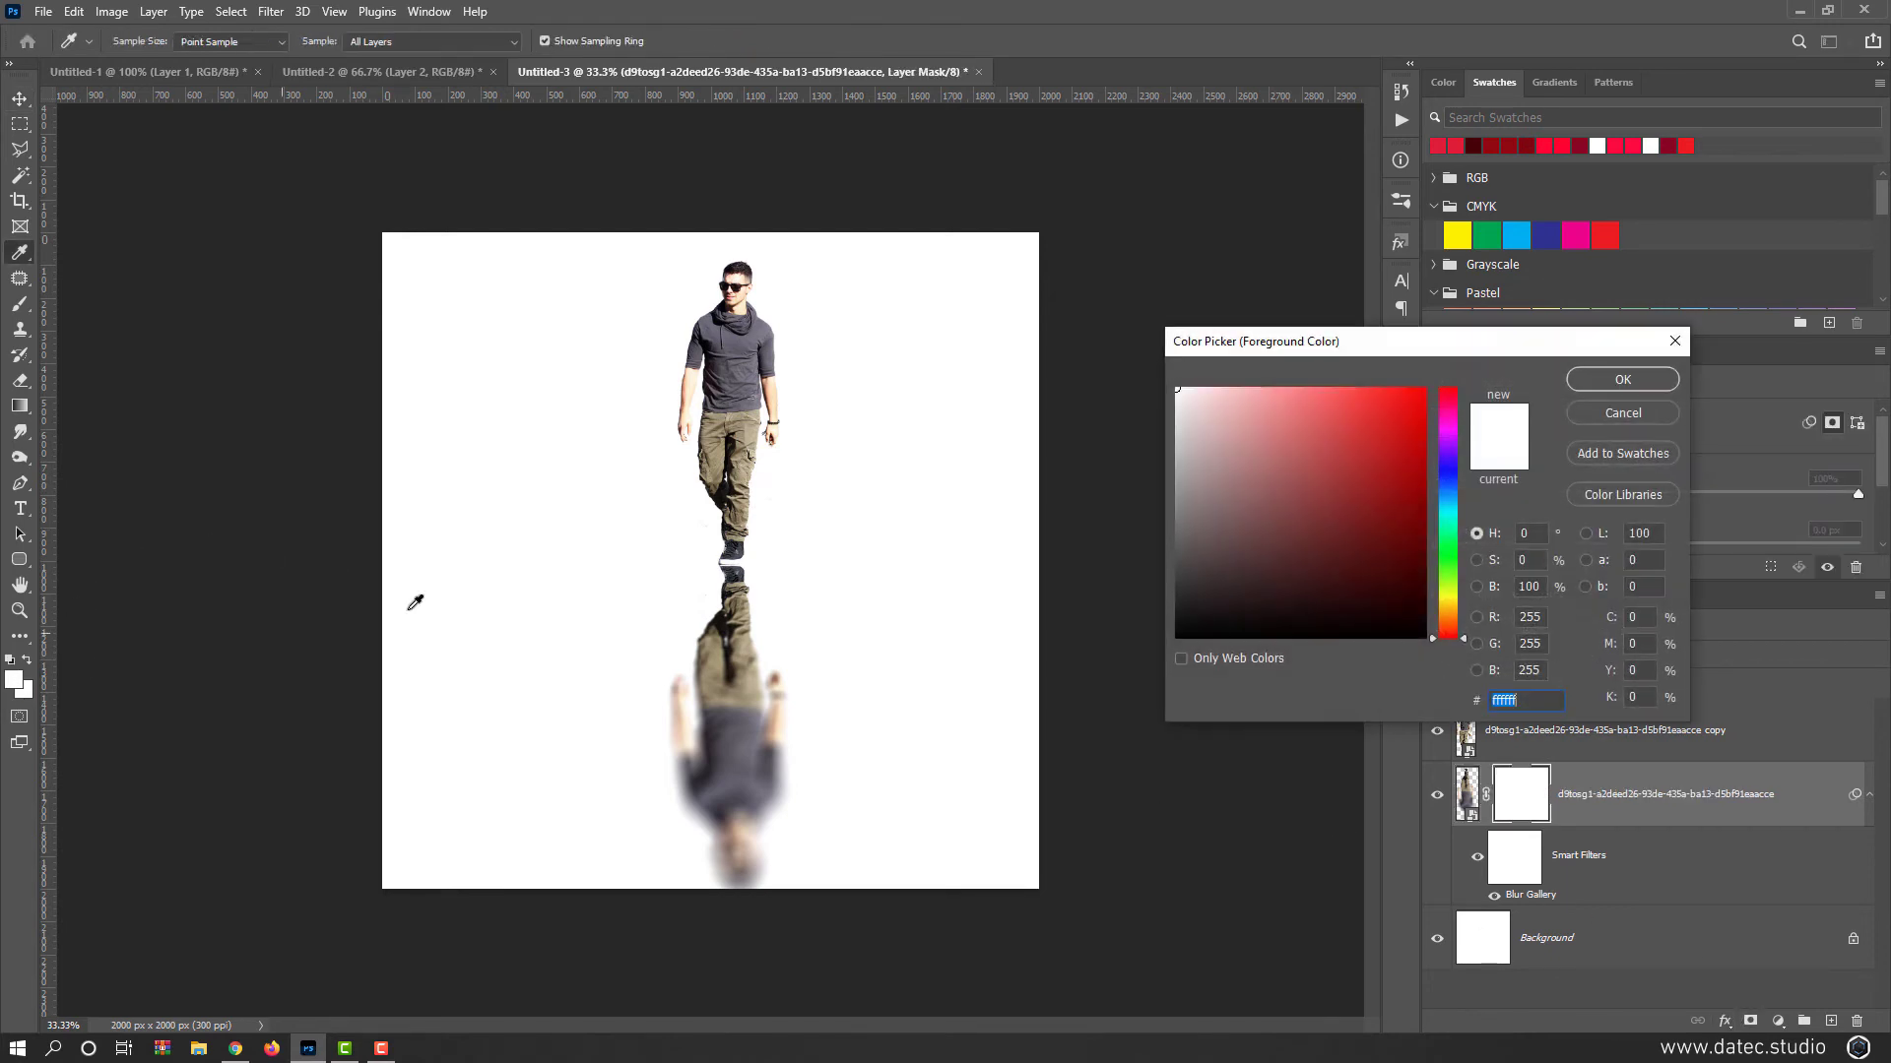
type("000000")
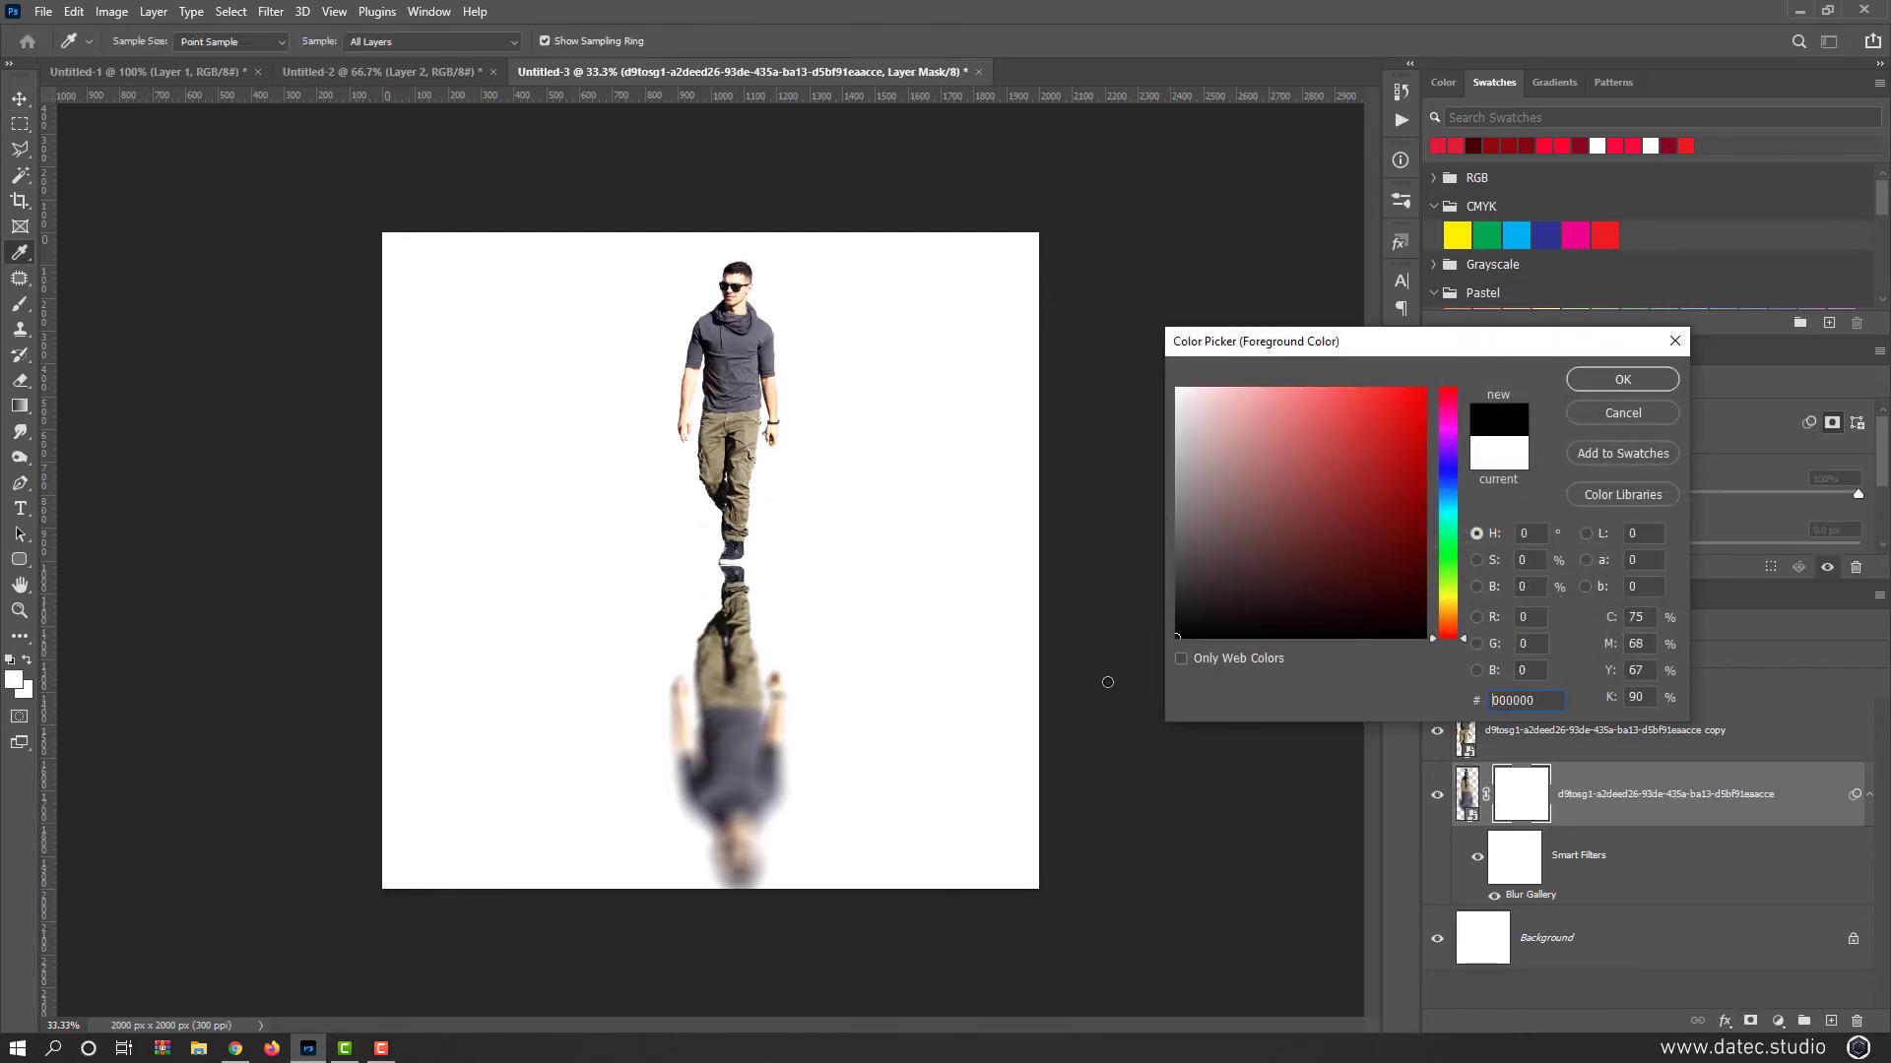
left_click(1632, 378)
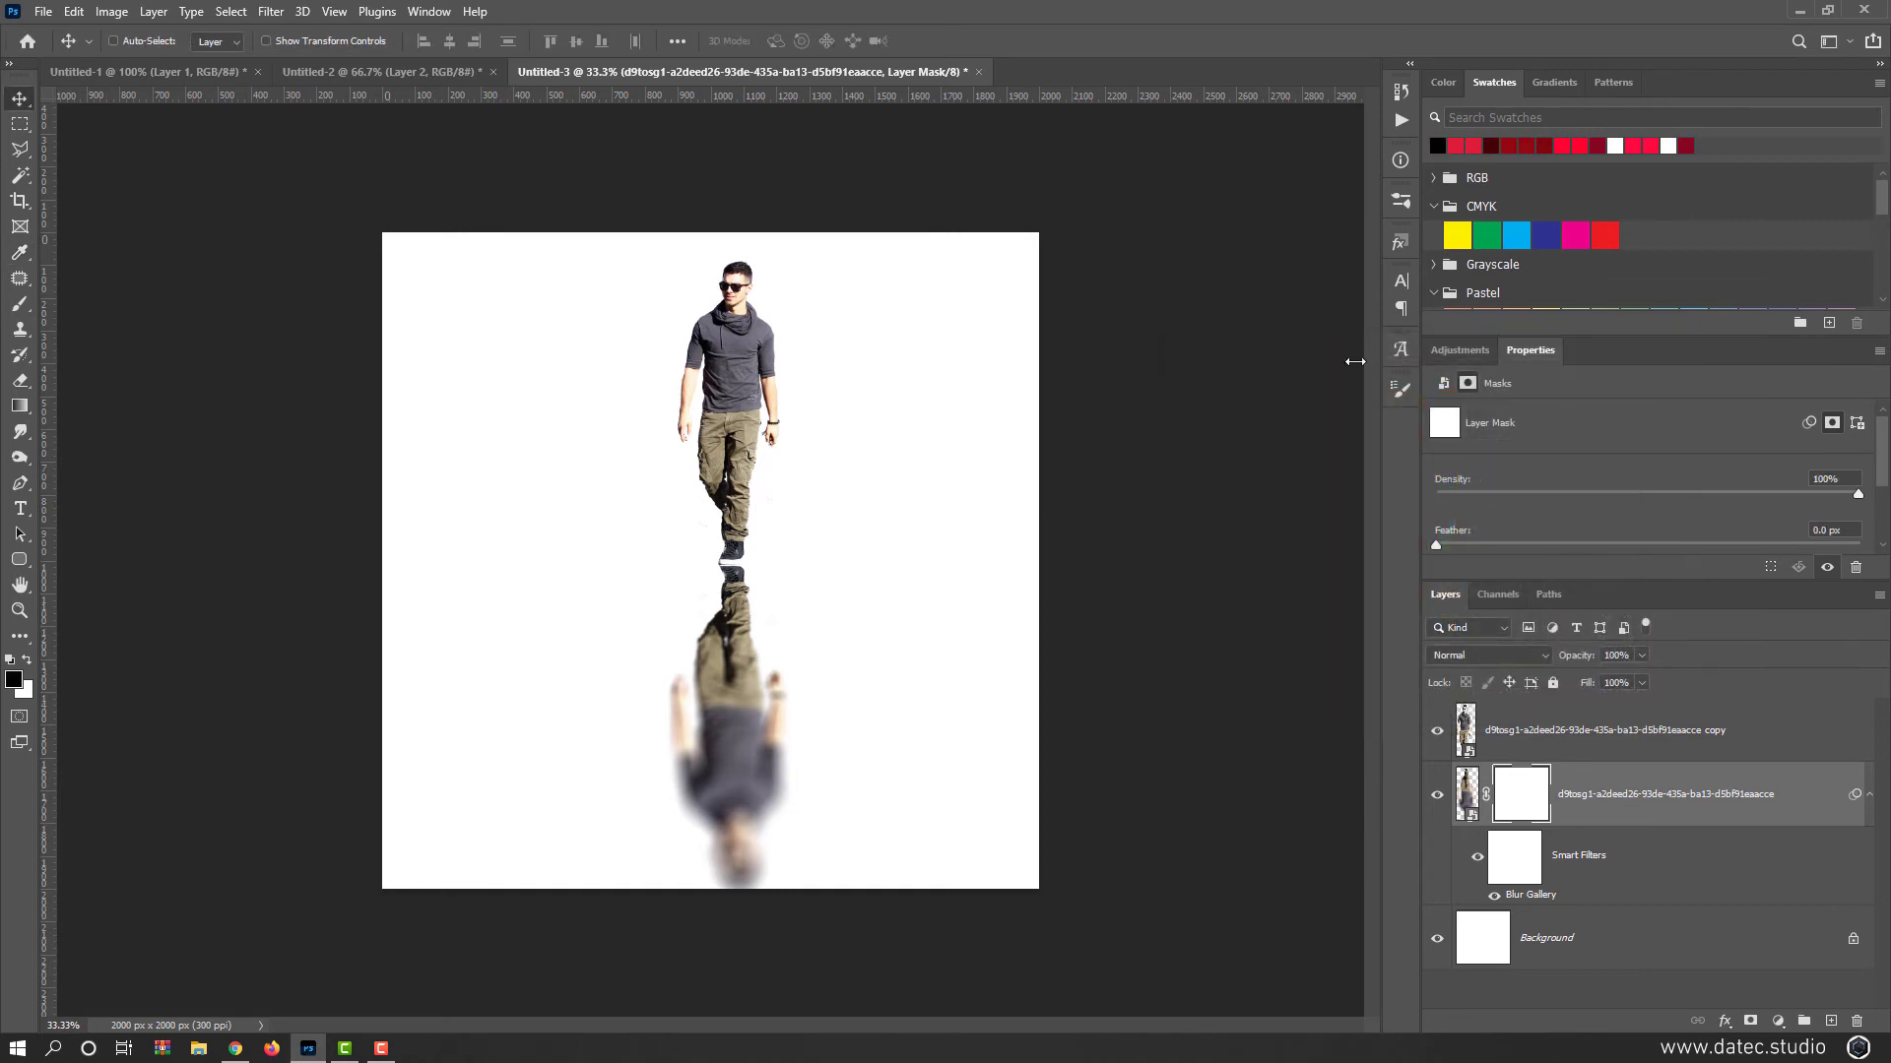
Step: Fade the reflection on its mask with a black-to-transparent linear gradient running from below the canvas up to the feet
left_click(20, 405)
left_click(184, 45)
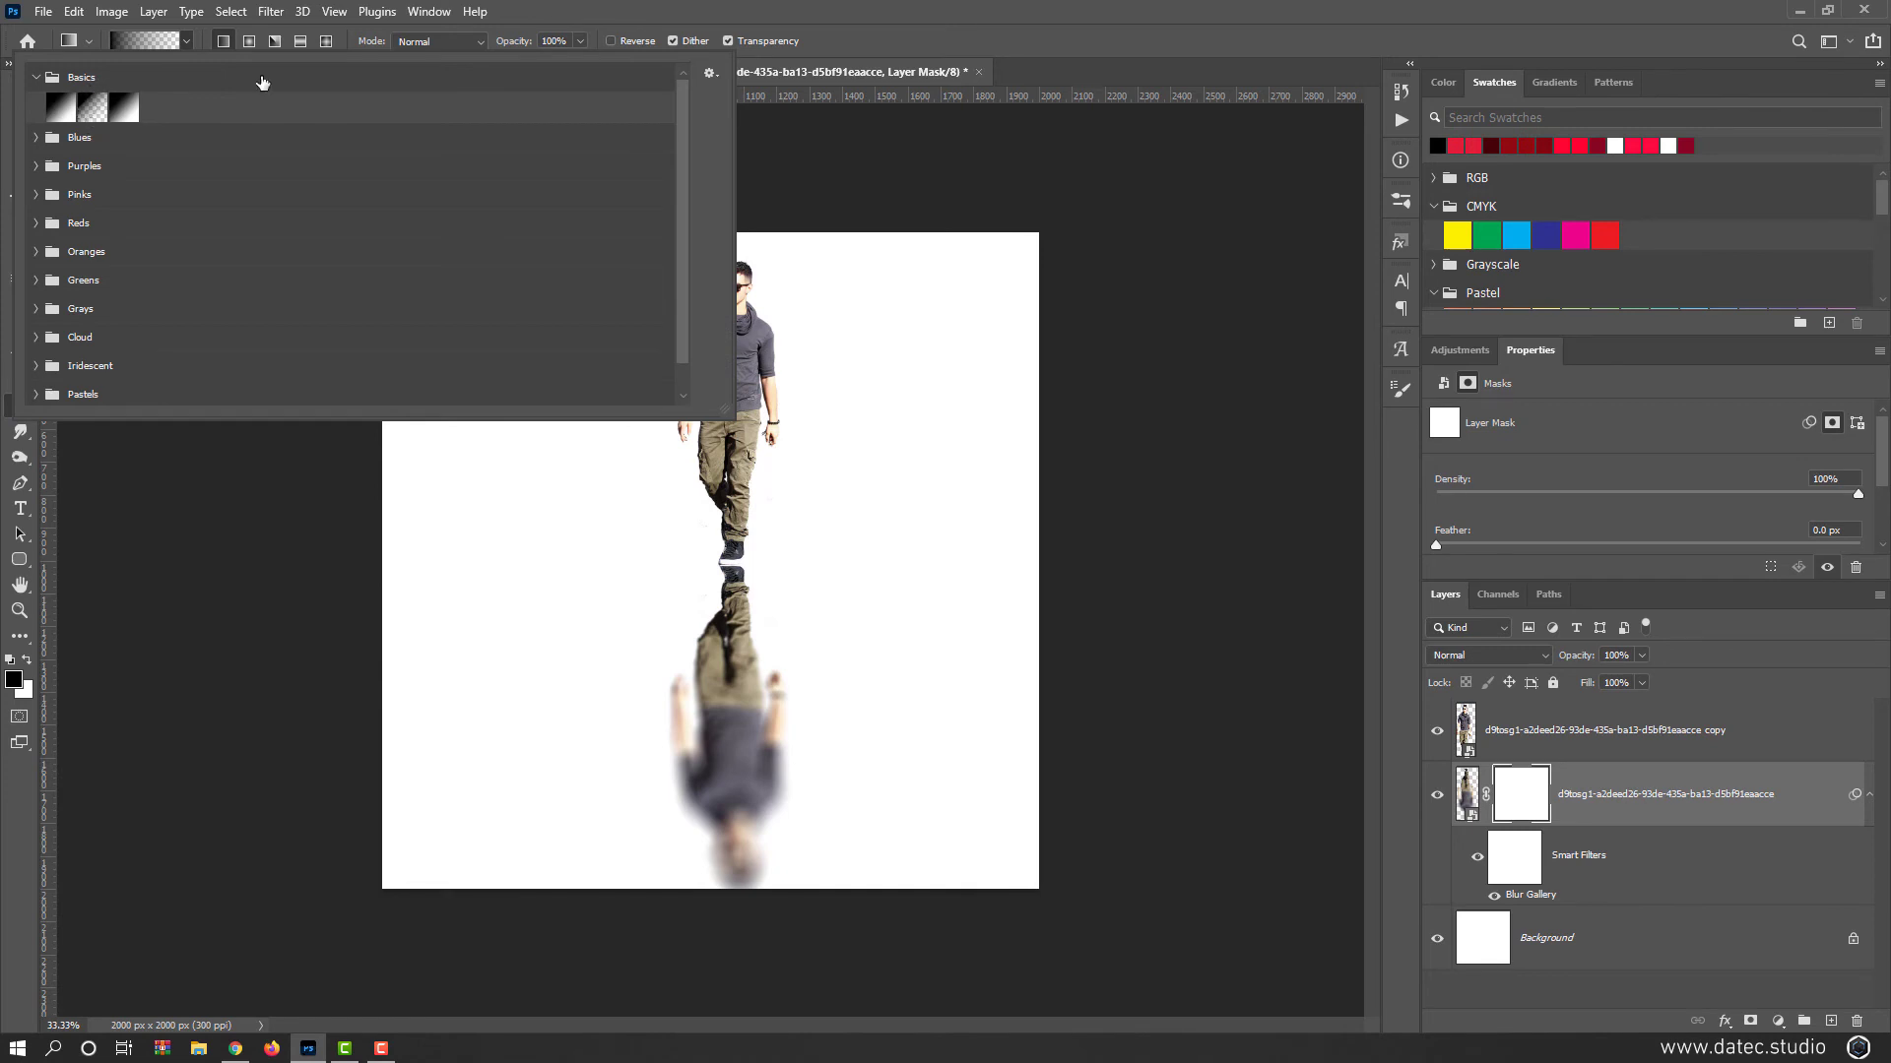
left_click(907, 18)
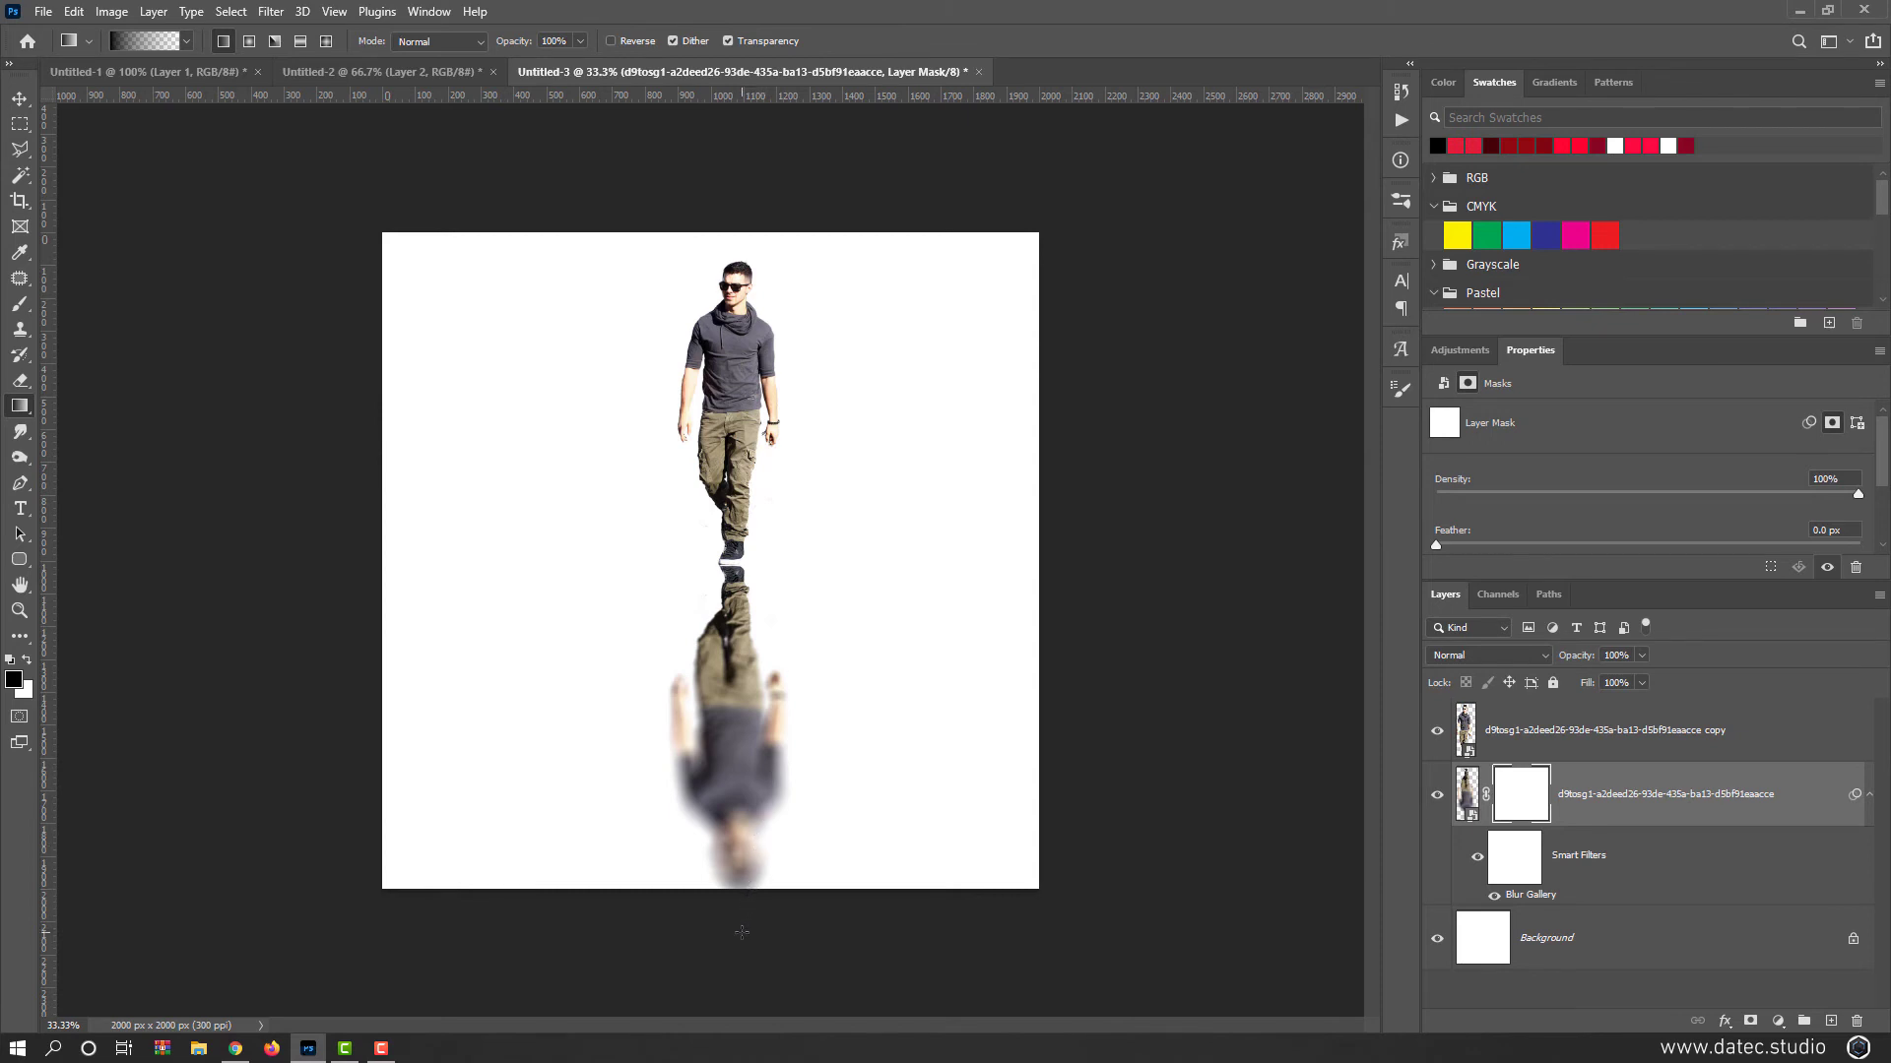
left_click_drag(741, 932, 732, 751)
left_click_drag(741, 571, 742, 569)
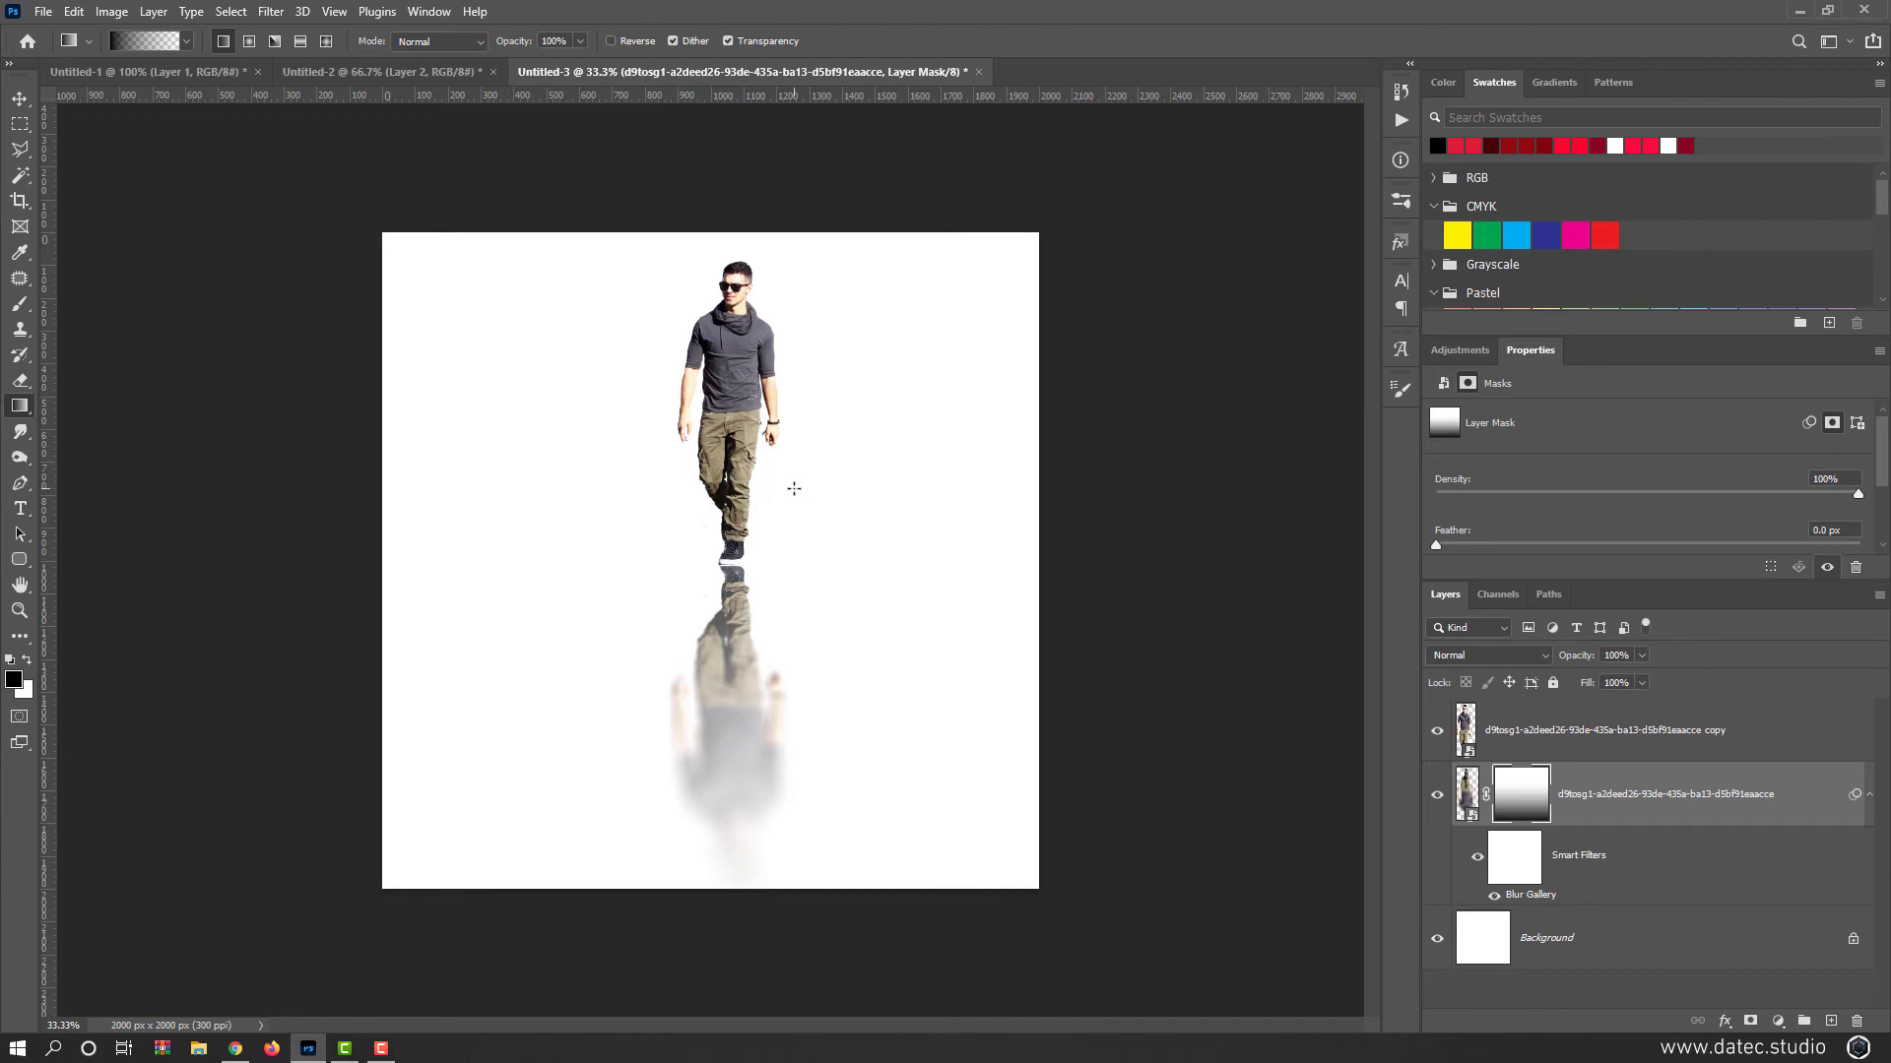
Step: Unlink the mask from the reflection layer and move only the mask upward
left_click(1470, 802)
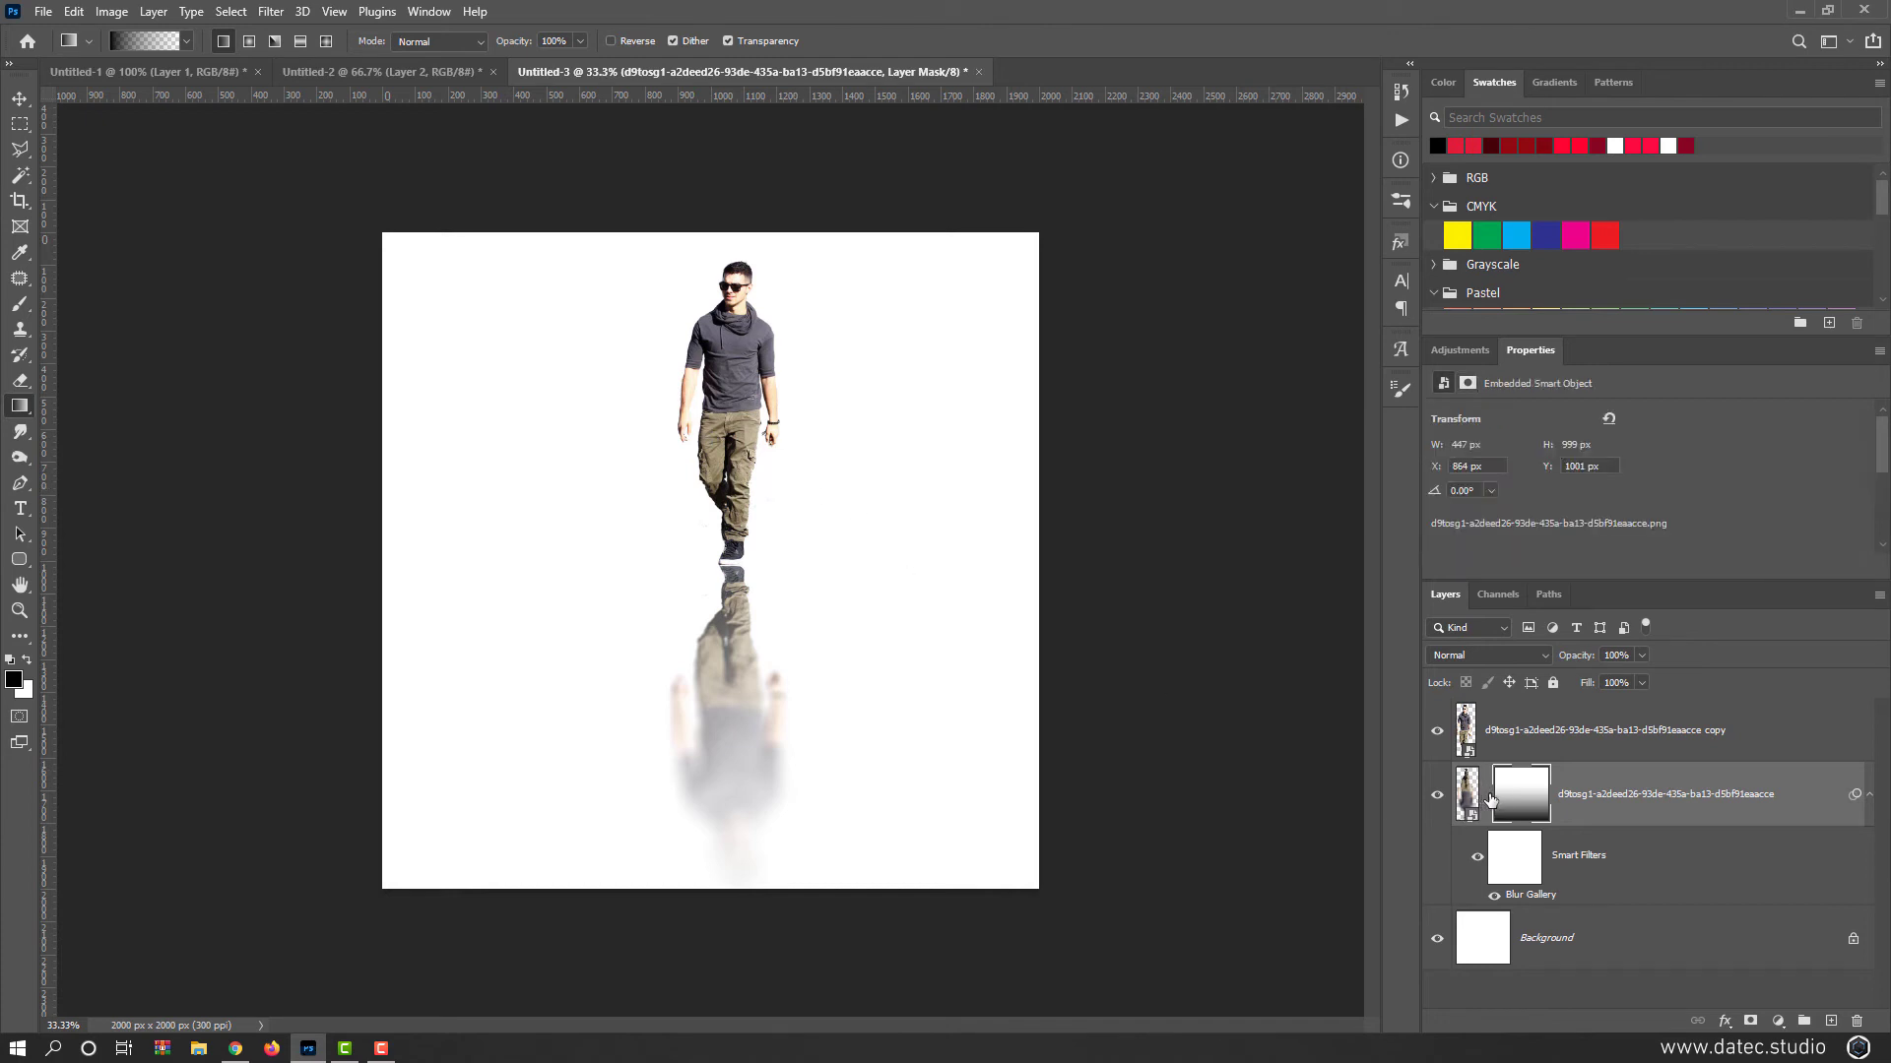
key("v")
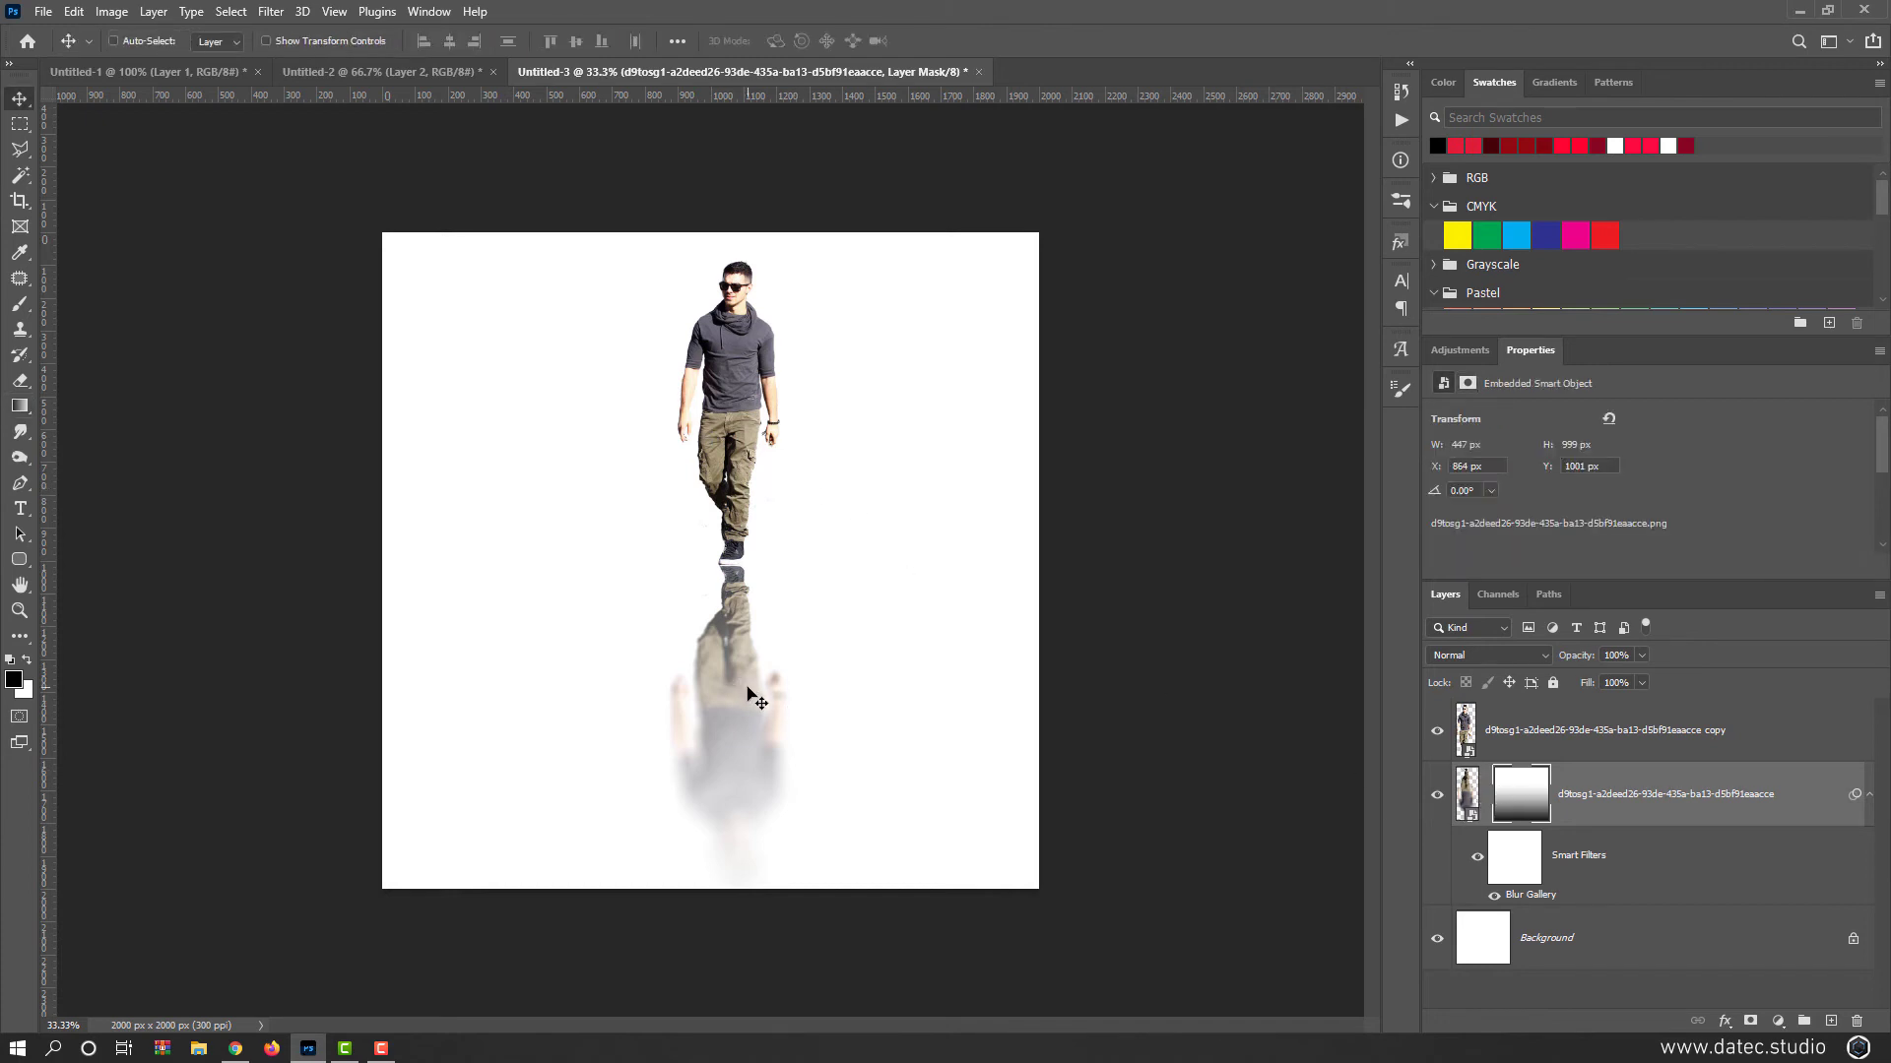
left_click_drag(746, 684, 744, 595)
Step: Paint black on the reflection's mask with a large soft brush to hide the exposed head
left_click(1537, 797)
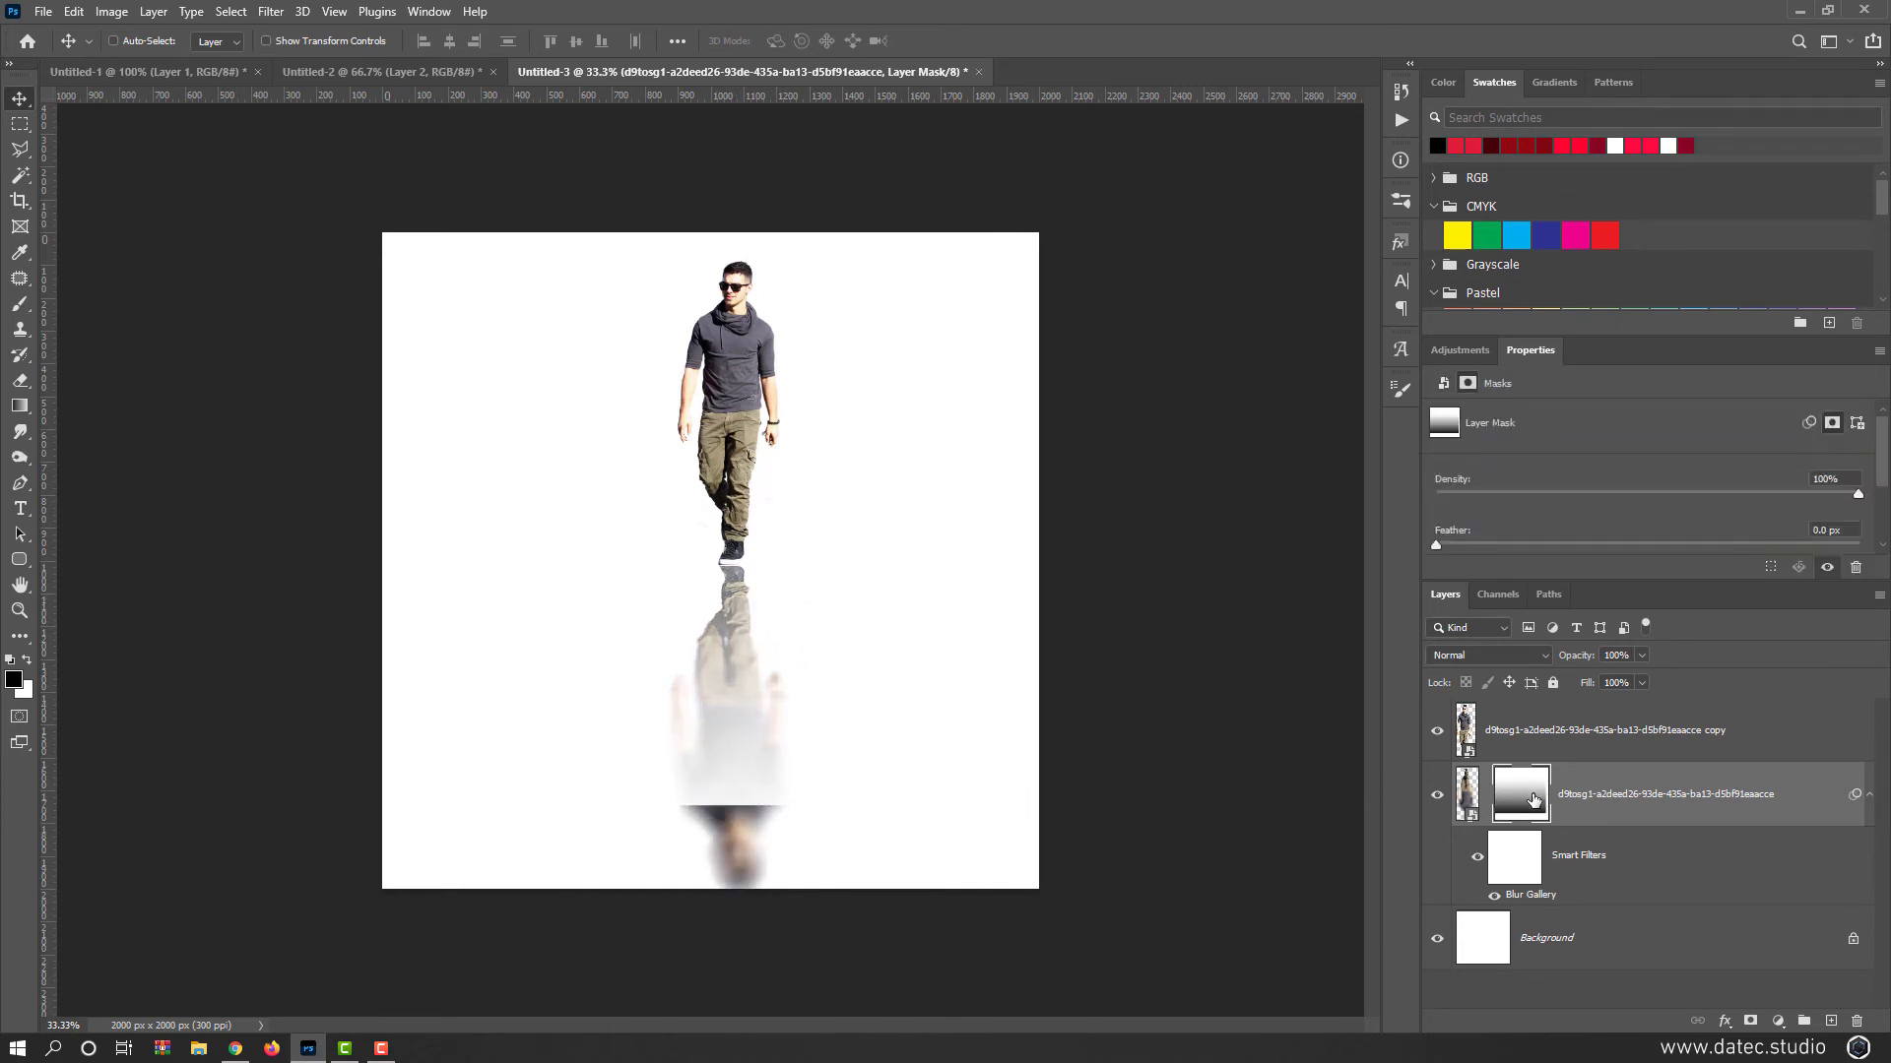
left_click(20, 305)
mouse_move(673, 846)
left_mouse_down()
mouse_move(785, 841)
mouse_move(753, 998)
mouse_move(753, 942)
left_mouse_up()
mouse_move(765, 793)
left_mouse_down()
mouse_move(759, 850)
mouse_move(675, 882)
mouse_move(456, 899)
left_mouse_up()
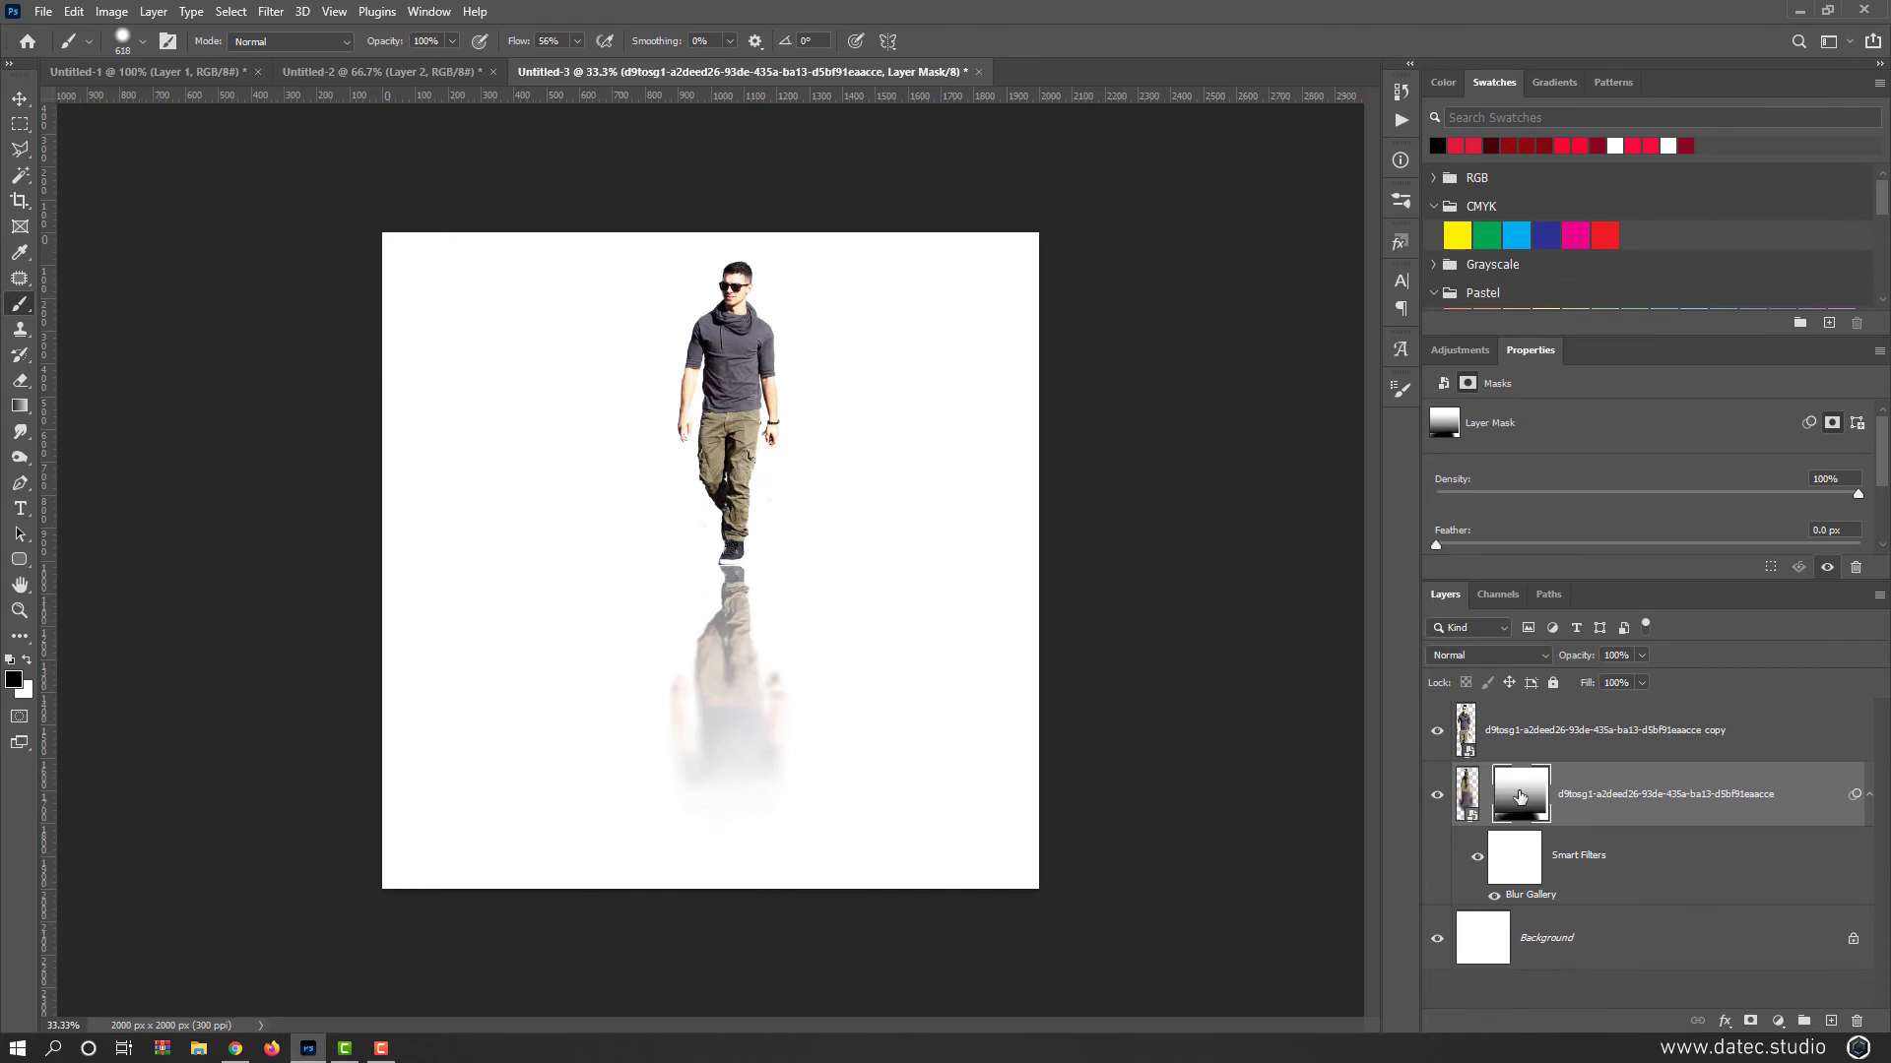
Step: Undo the mask shift and painting, and nudge the reflection itself up to meet the shoes, at X 866 px and Y 991 px
key("v")
mouse_move(738, 662)
left_mouse_down()
mouse_move(751, 747)
mouse_move(743, 595)
mouse_move(751, 726)
left_mouse_up()
key("ctrl+z")
key("ctrl+z")
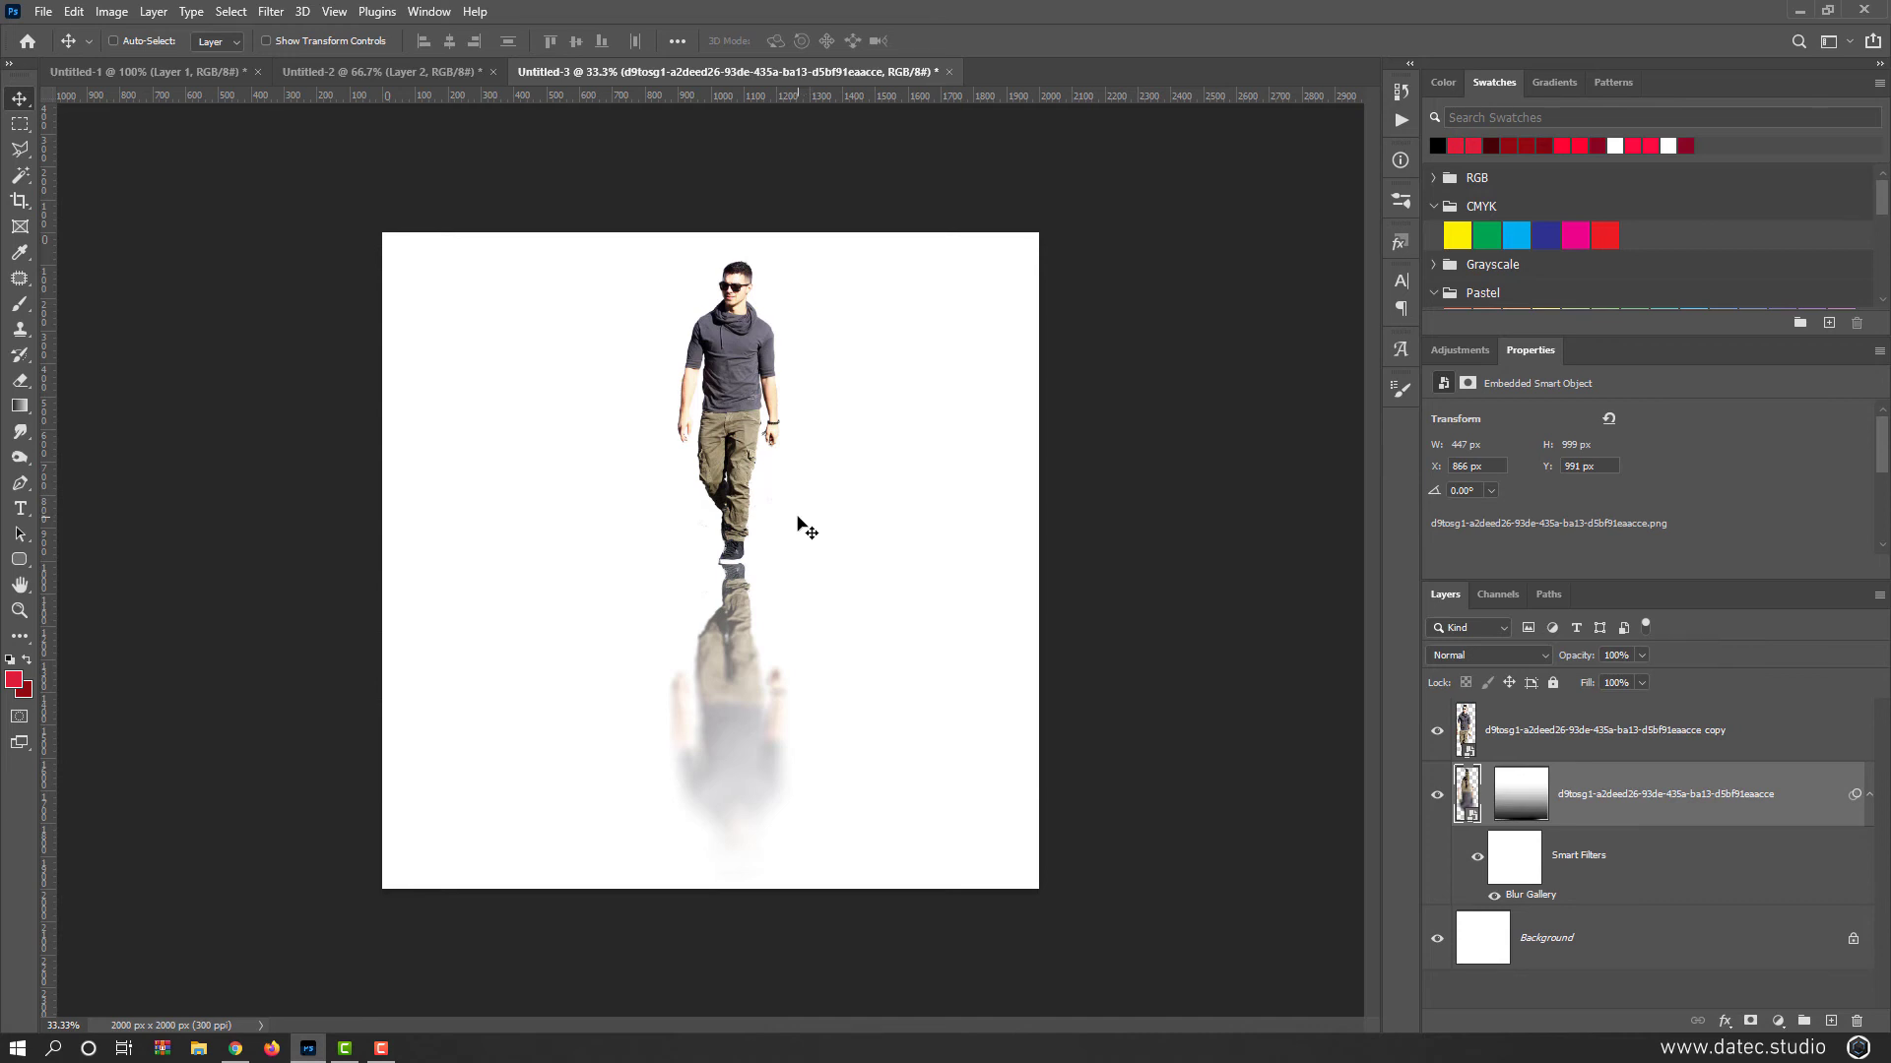
Step: Switch to the Untitled-1 document and put the phone layer into Free Transform's warp mode
key("ctrl+Tab")
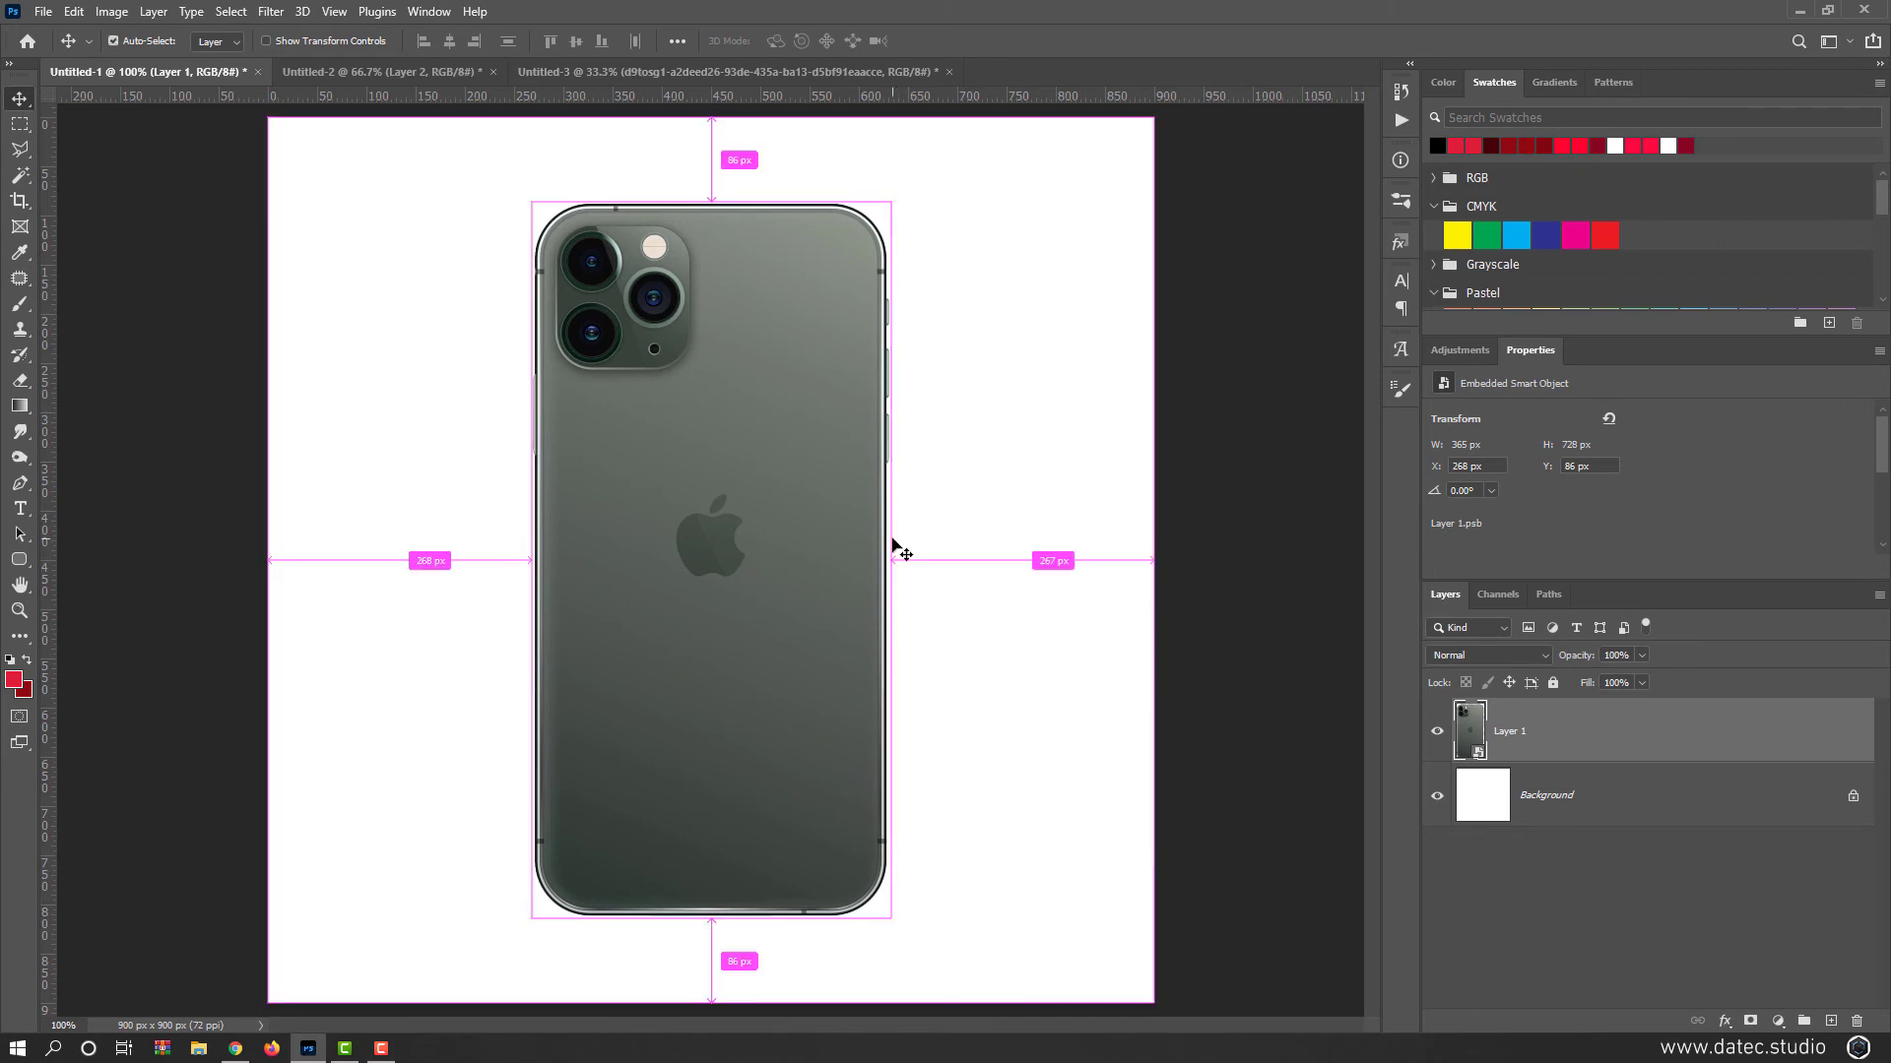
key("ctrl+t")
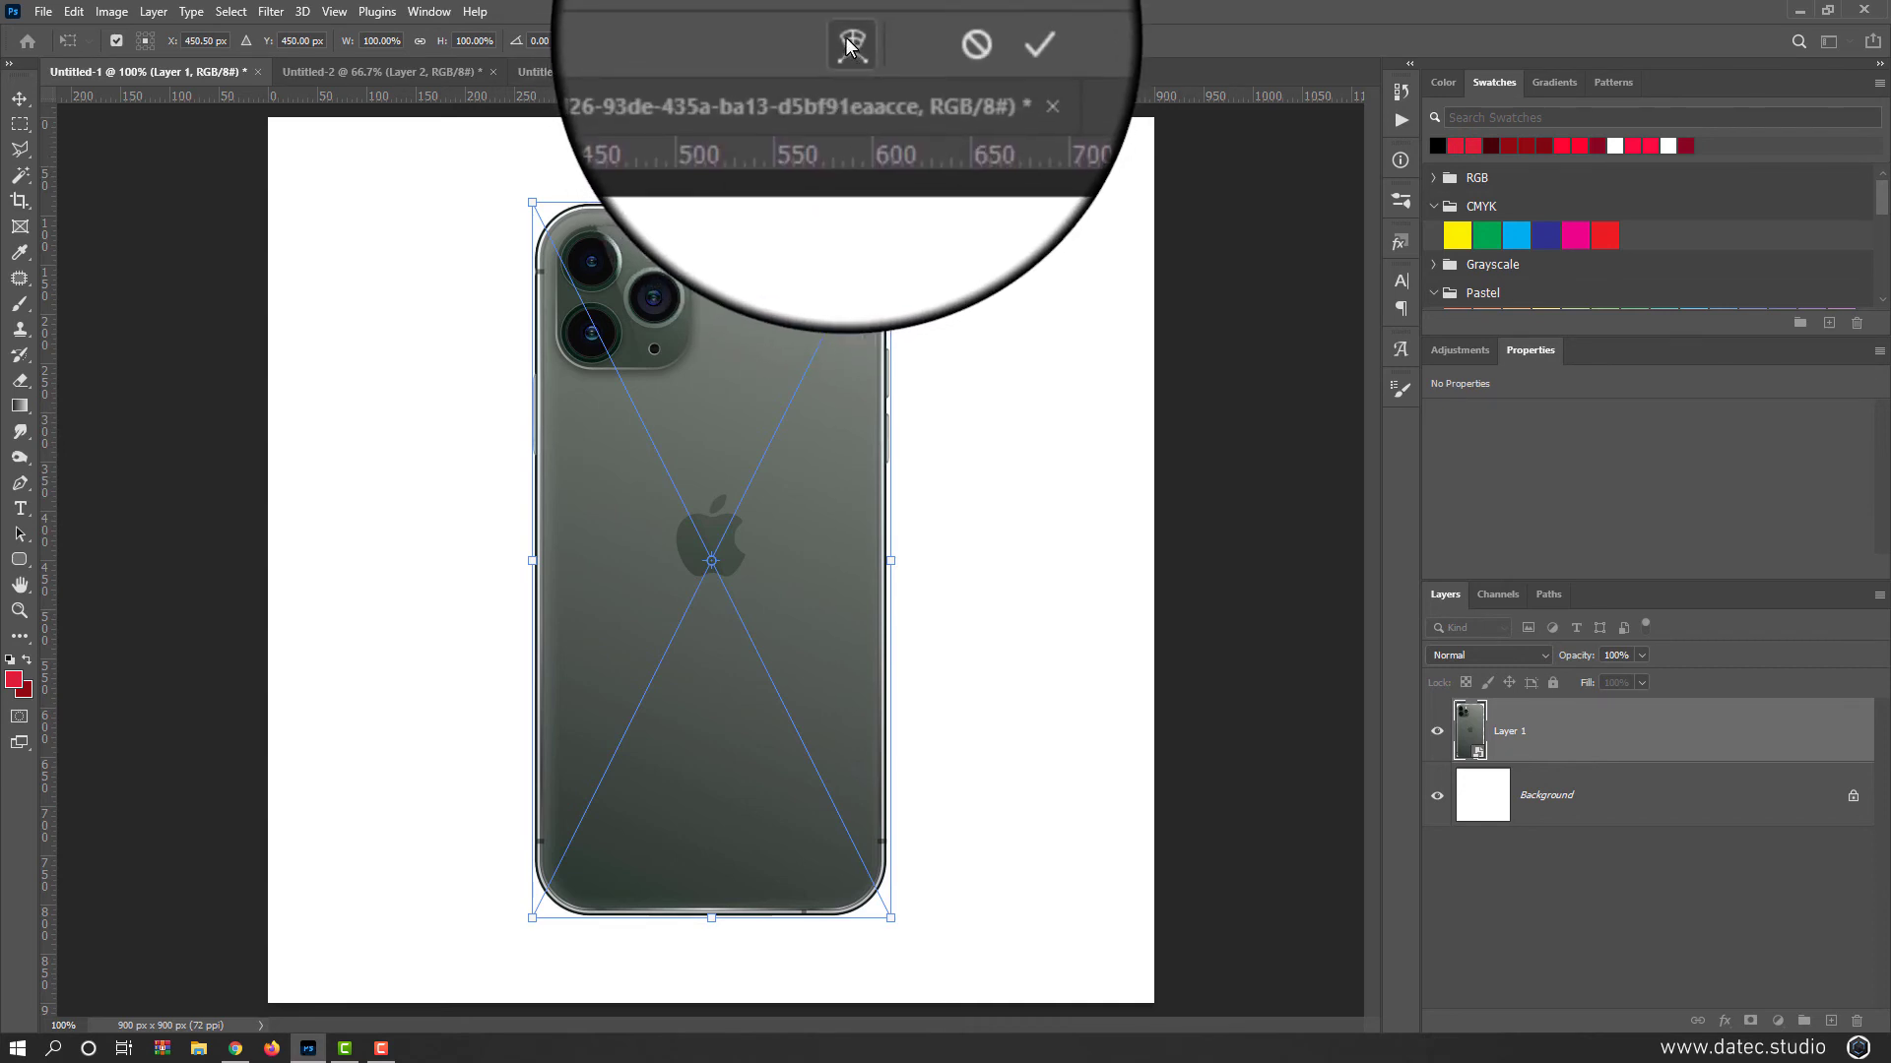
left_click(851, 44)
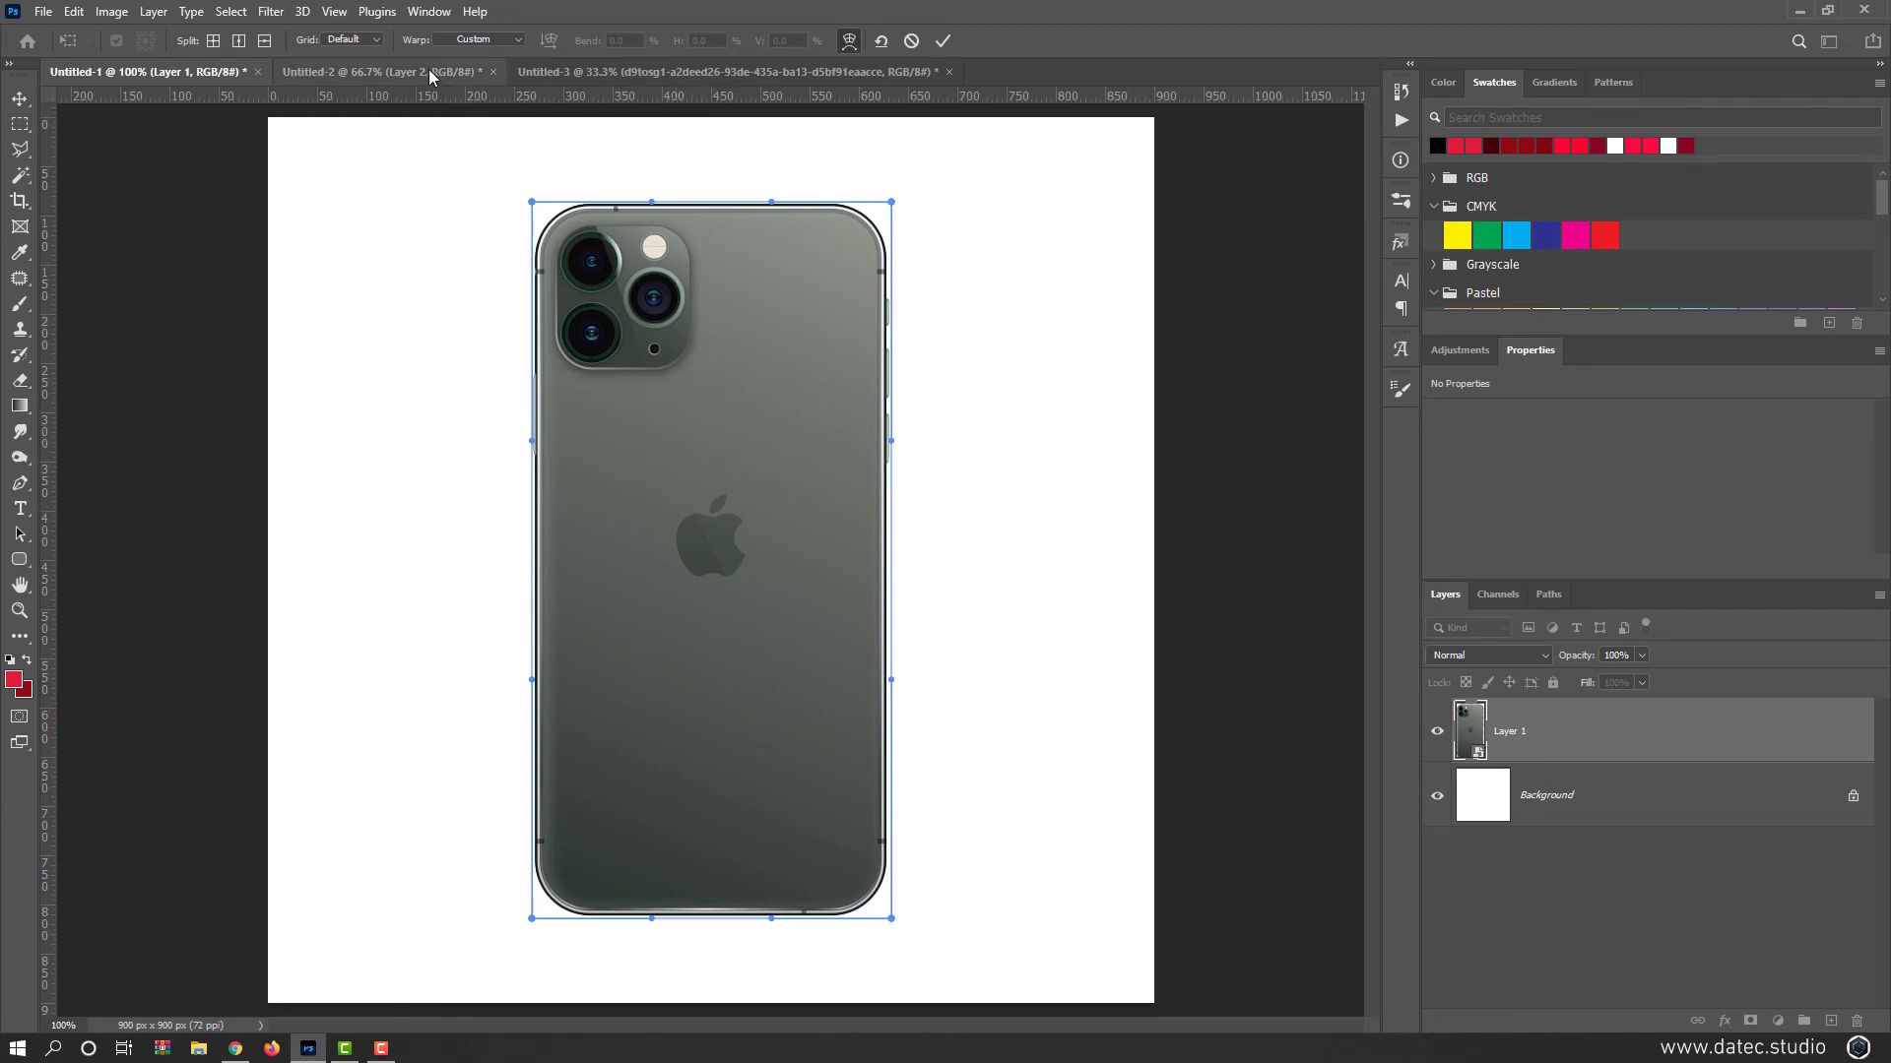
Step: Try the Arc warp preset on the phone, change the warp orientation to bend sideways, and reduce the bend to 11.9%
left_click(520, 39)
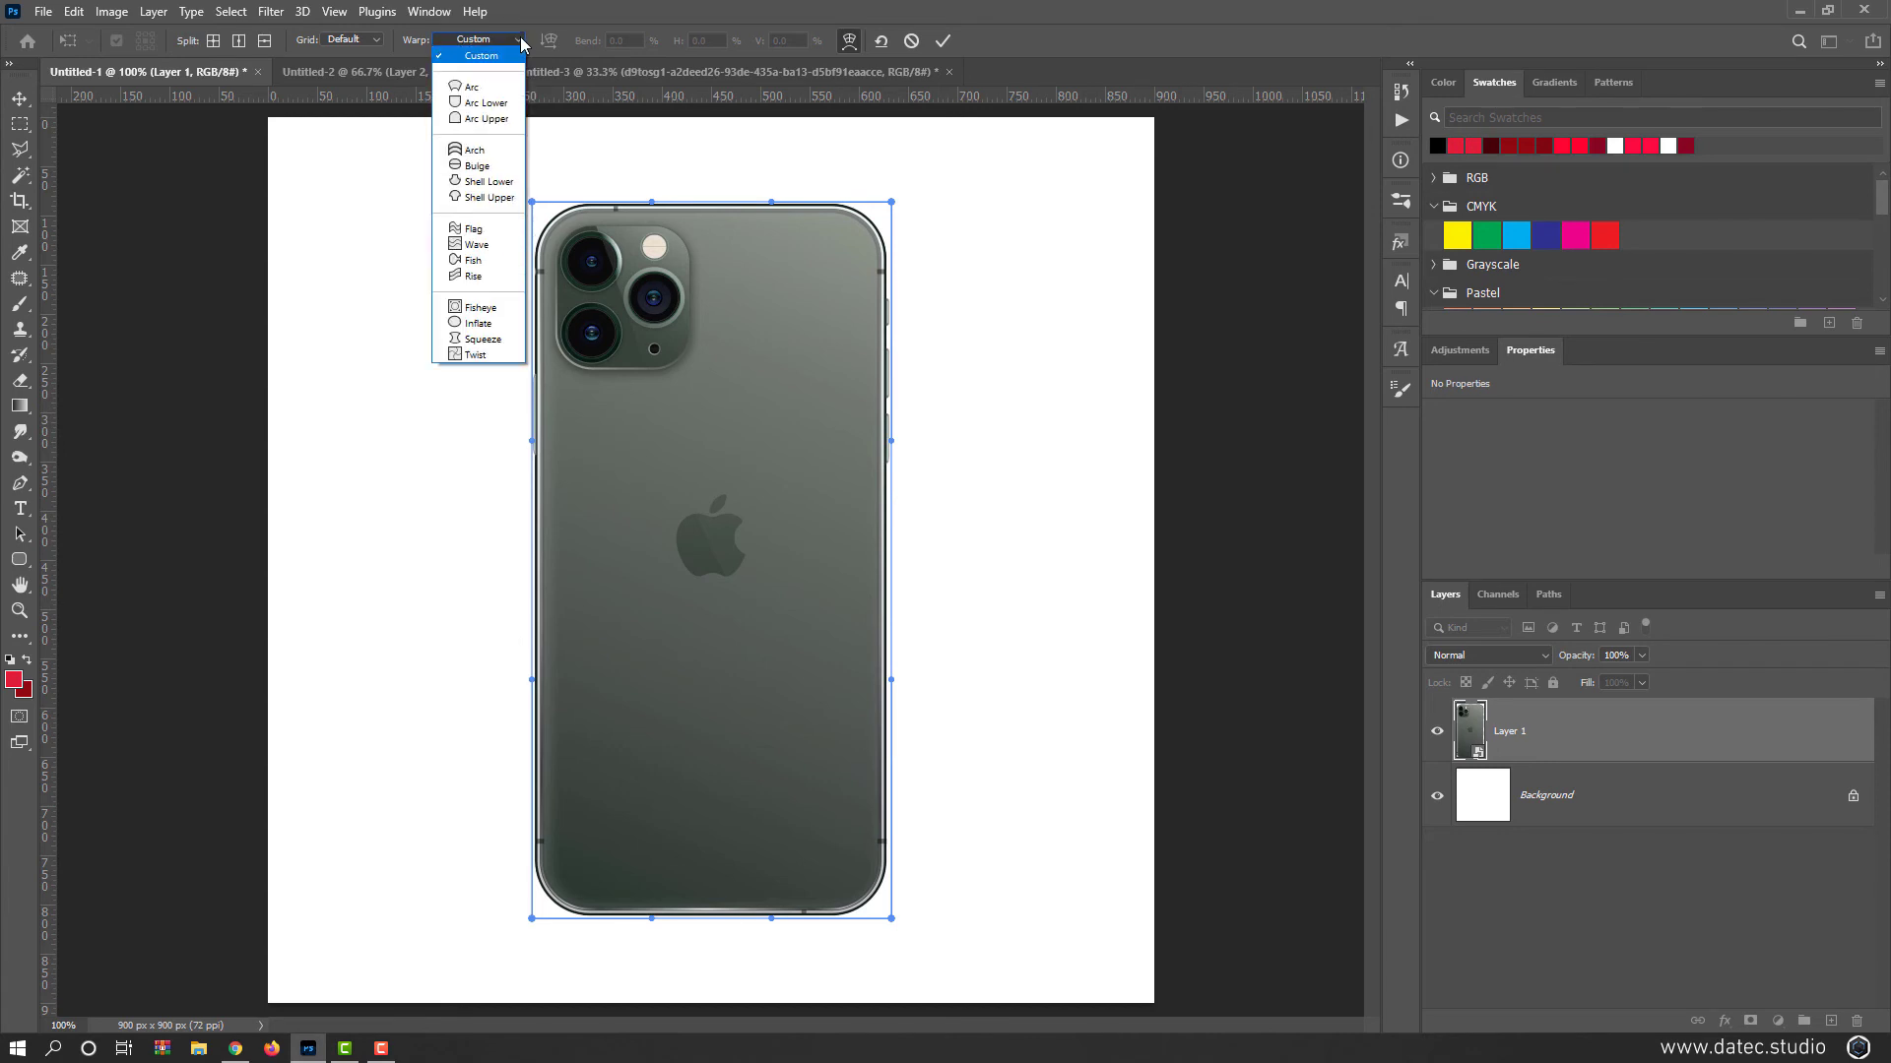
left_click(481, 90)
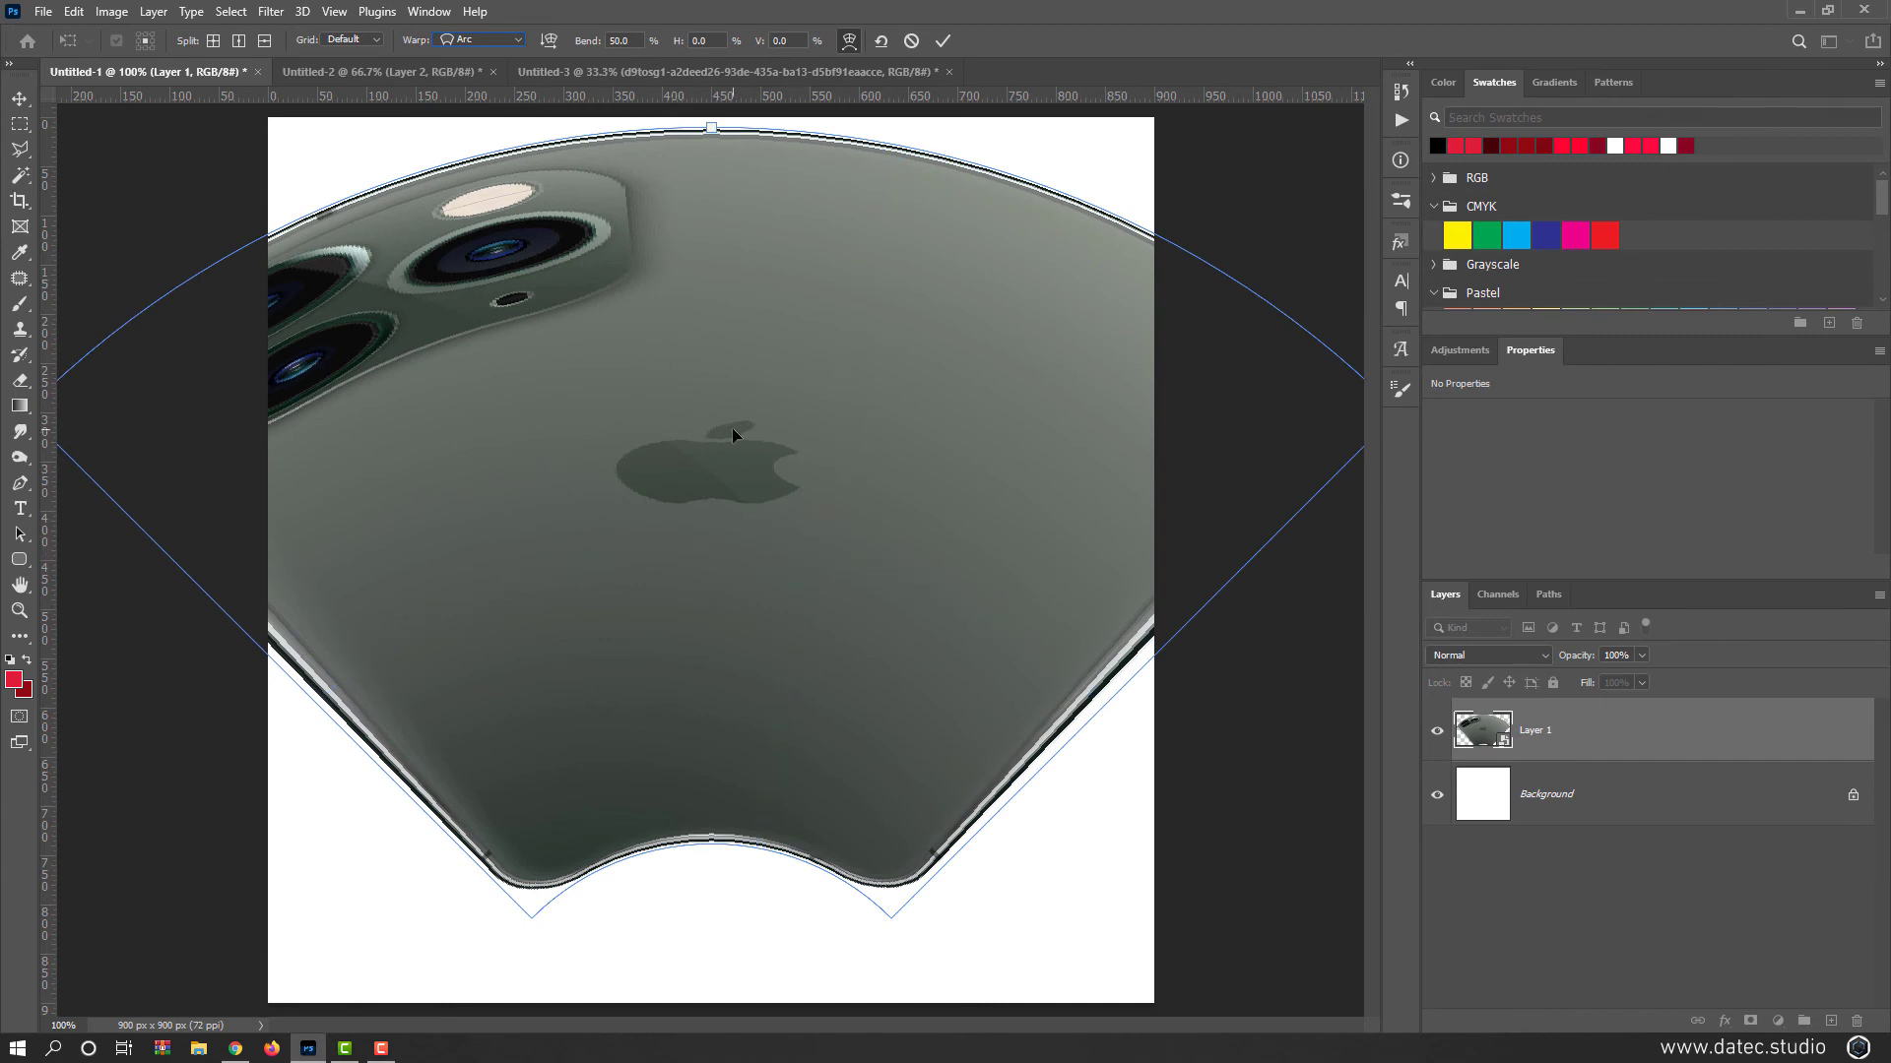
key("ctrl+minus")
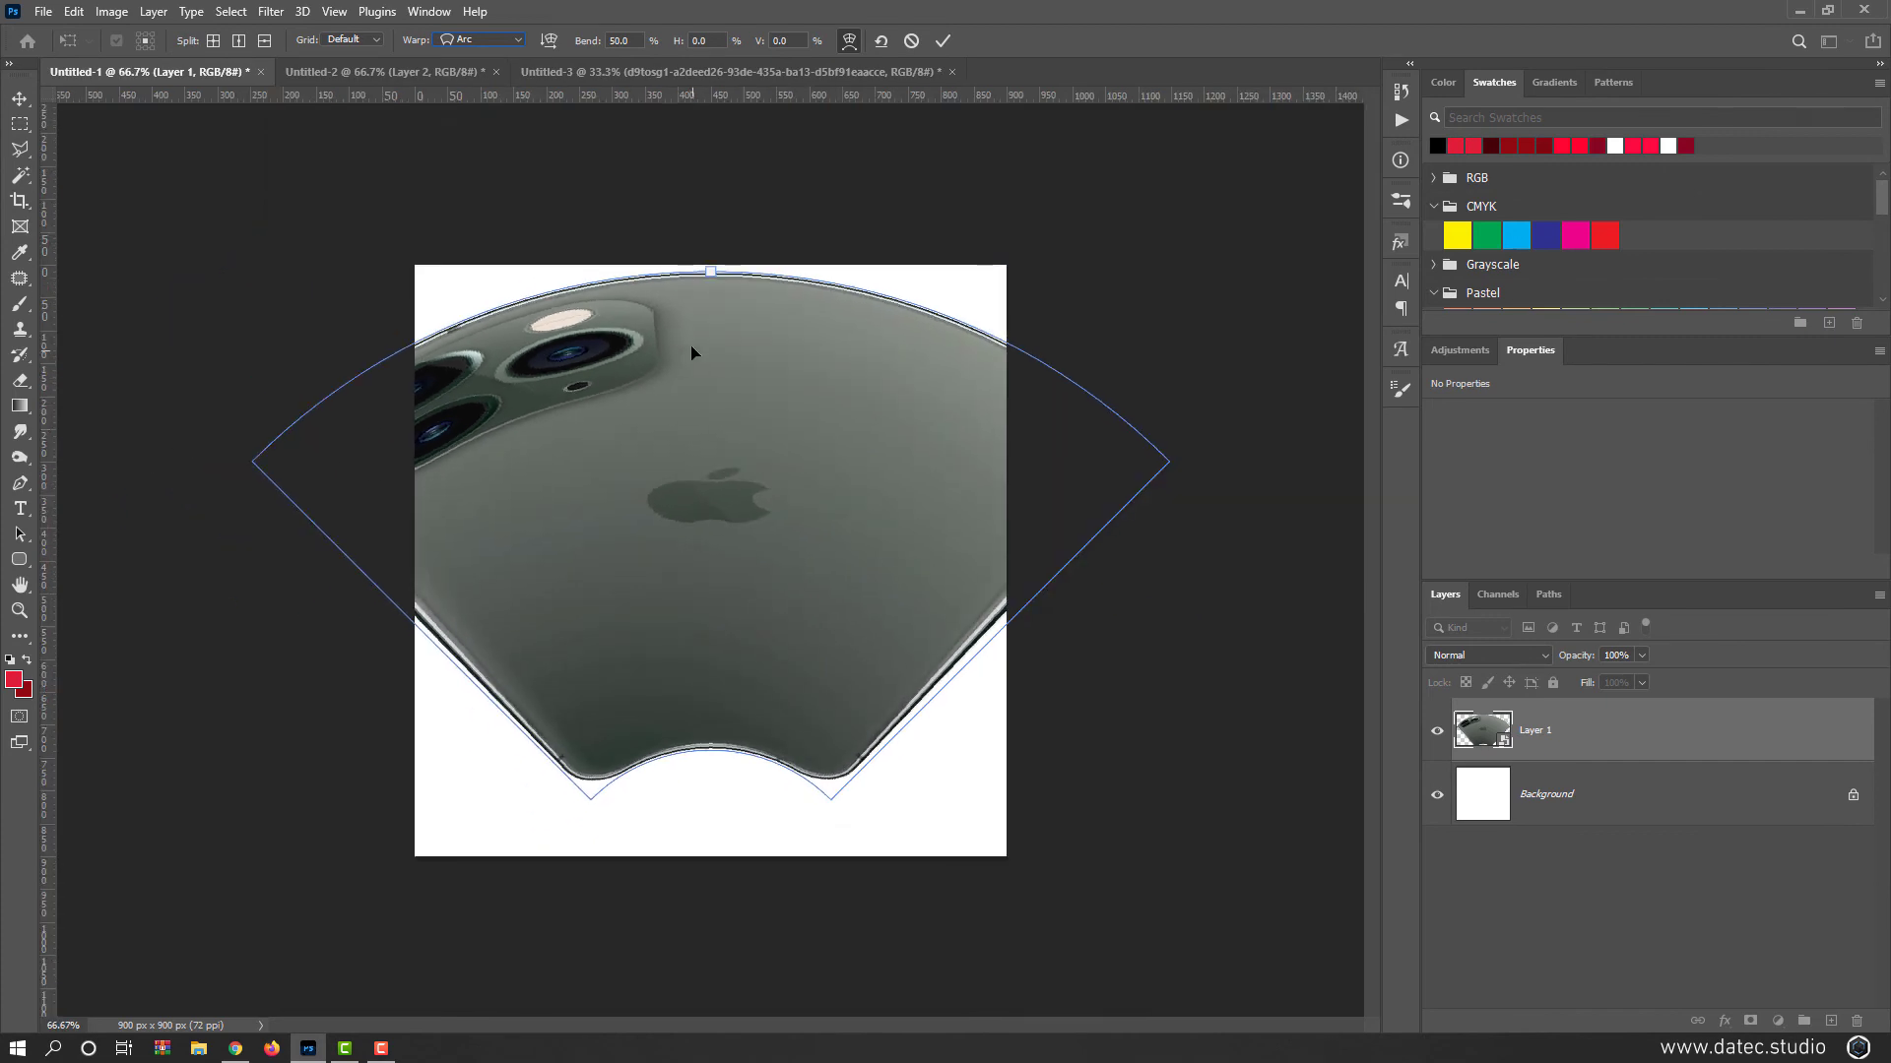
left_click_drag(710, 276, 711, 332)
key("ctrl+z")
left_click(553, 43)
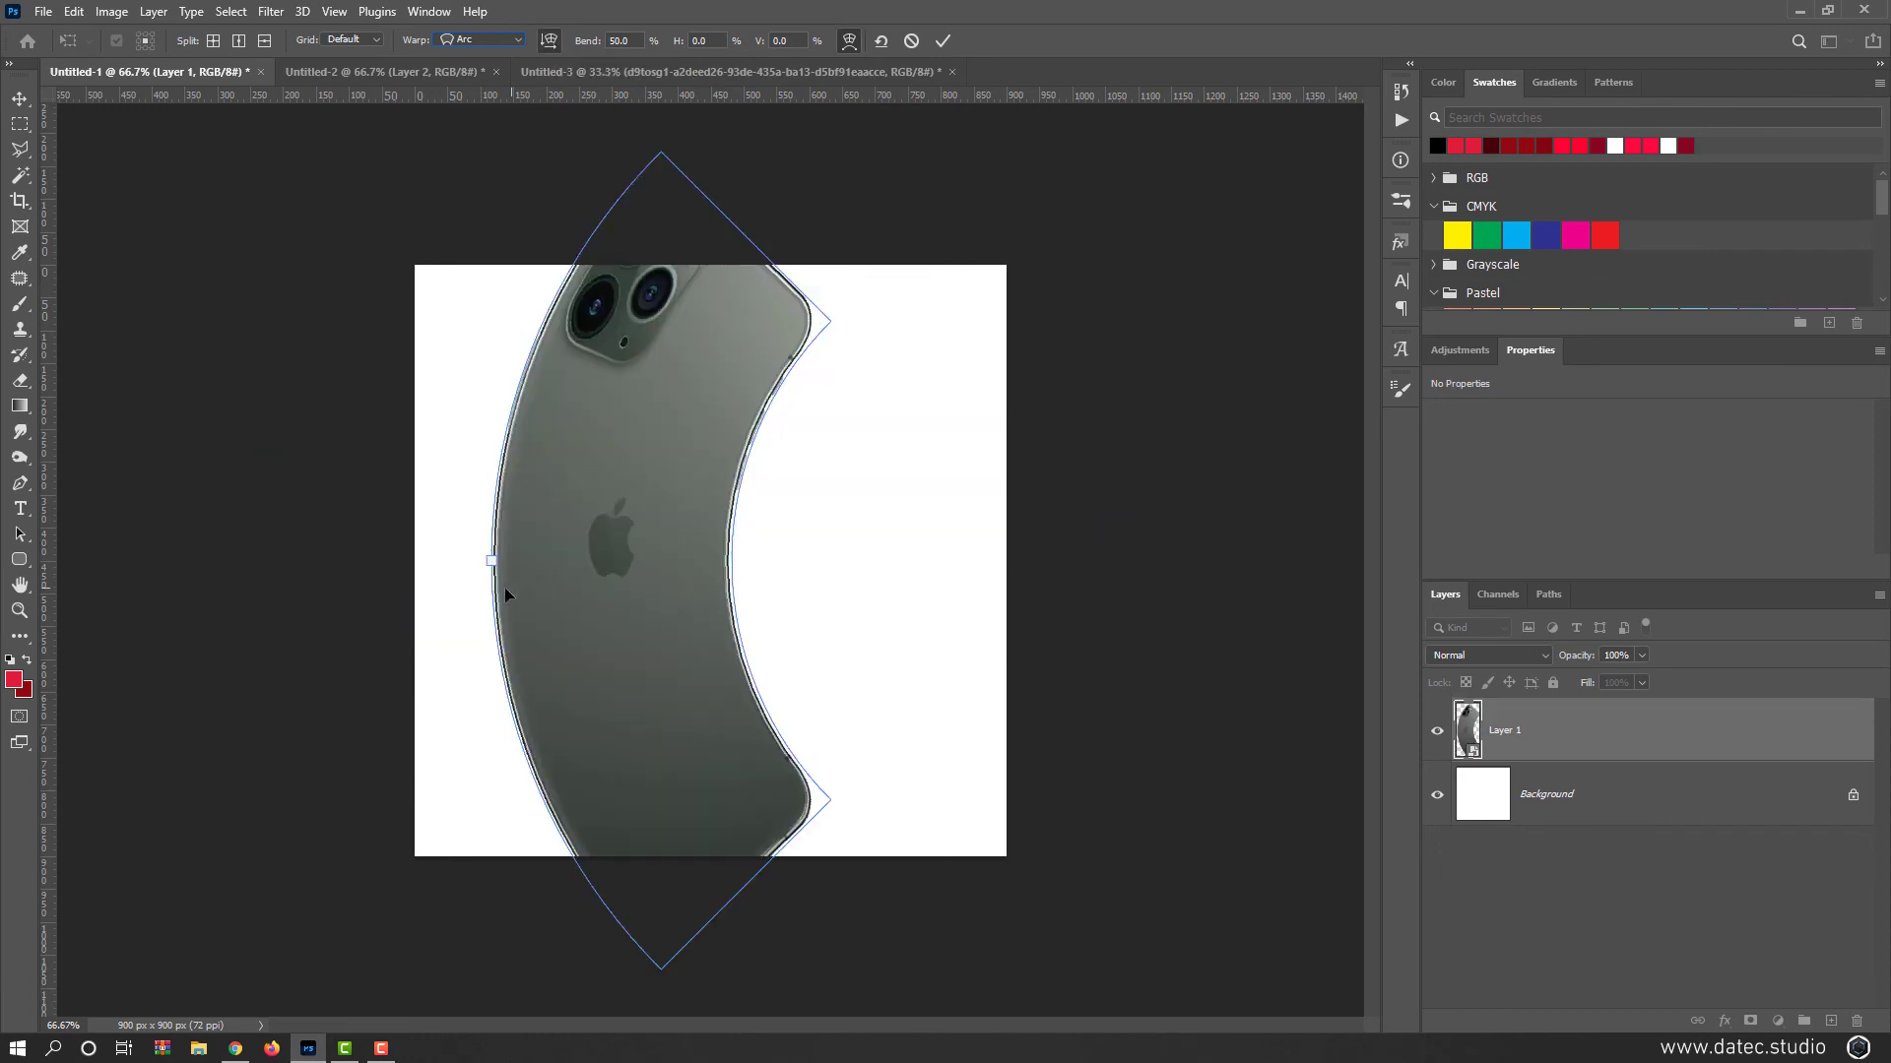
left_click_drag(493, 565, 568, 537)
Step: Try the Flag warp preset in both orientations, reduce the bend to 0.9%, and reset the phone's warp
left_click(478, 39)
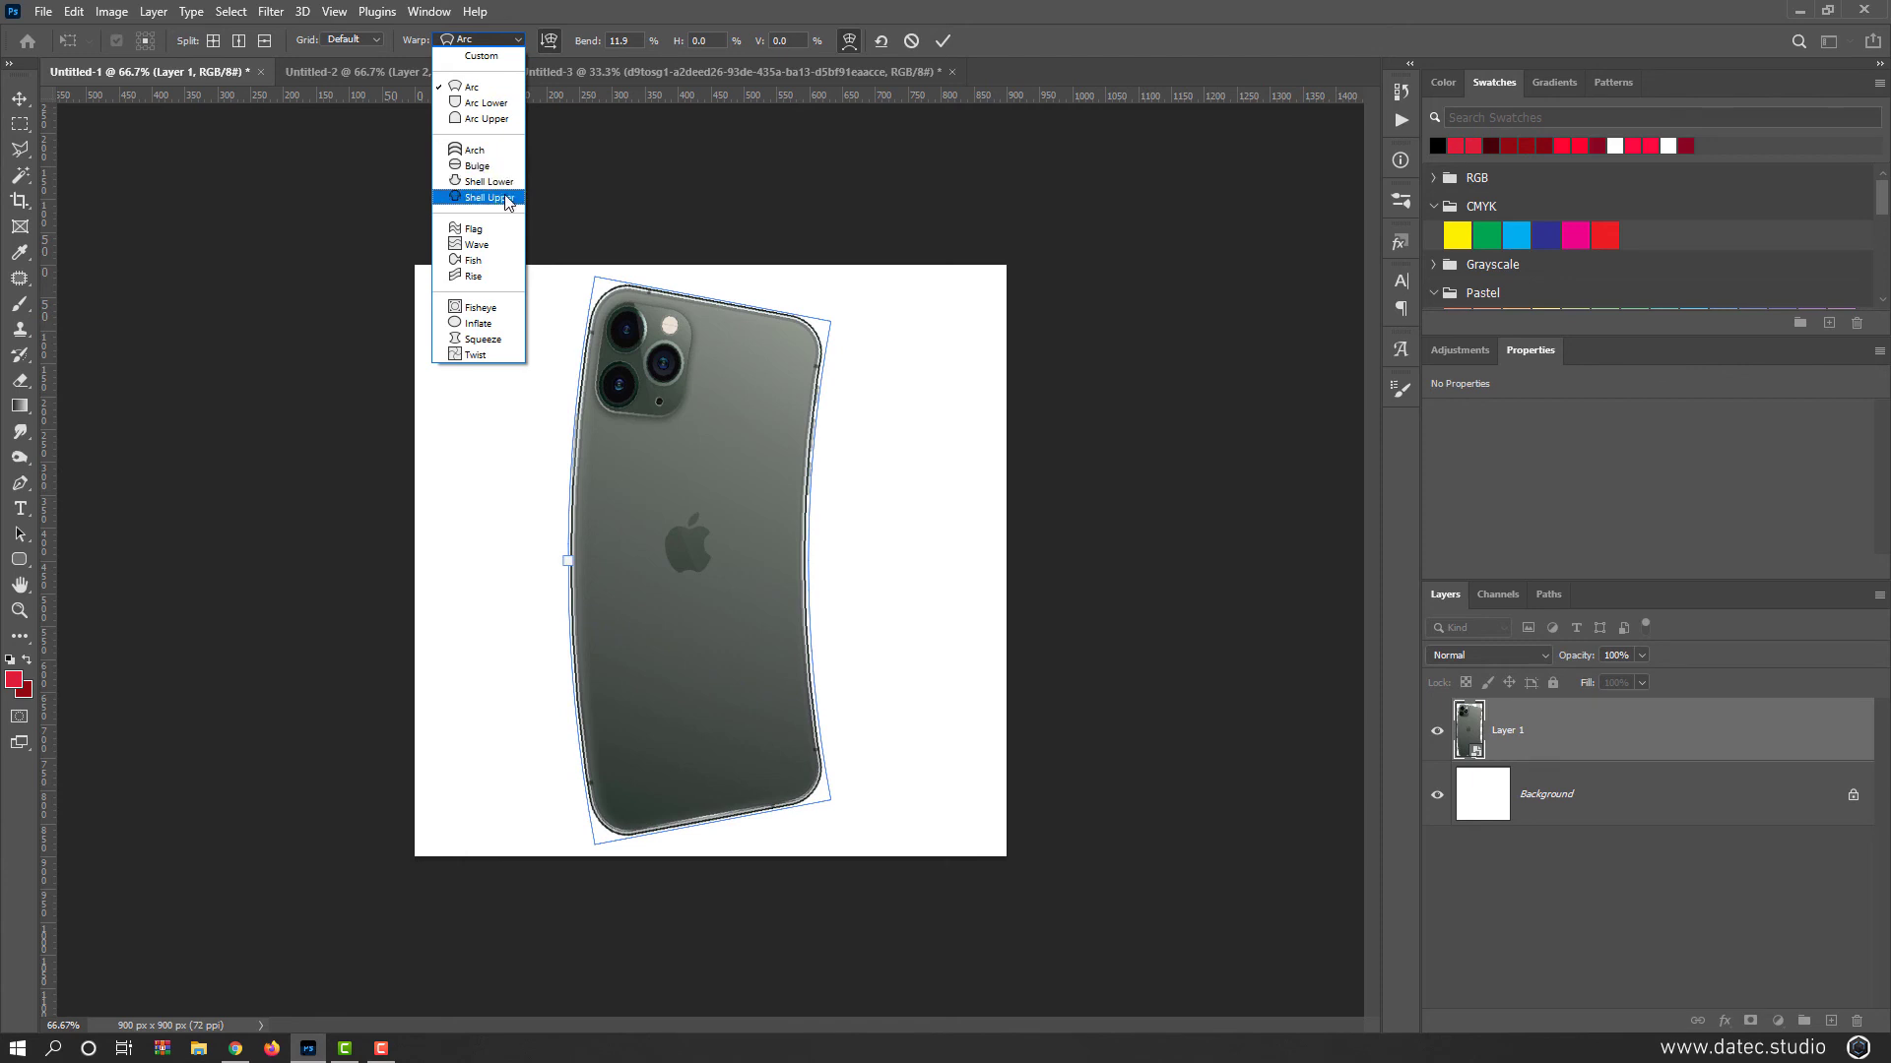
left_click(477, 228)
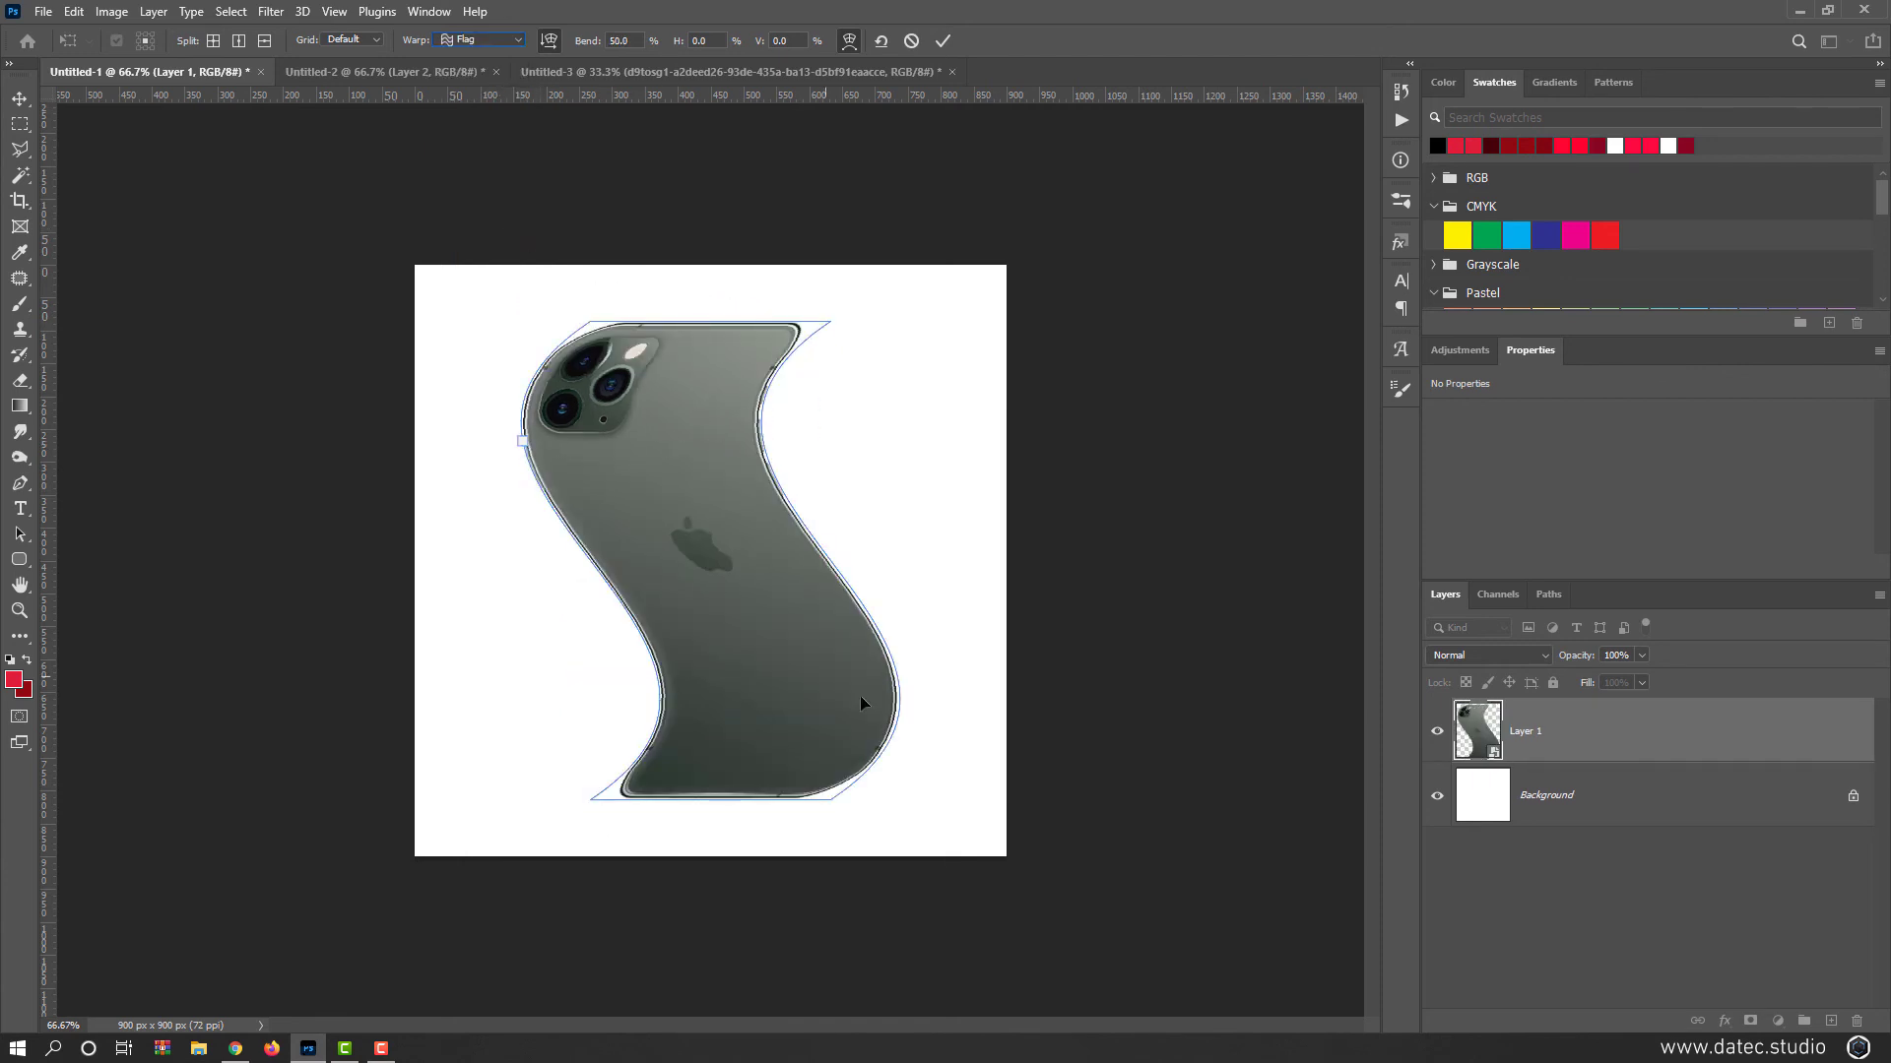
mouse_move(522, 445)
left_mouse_down()
mouse_move(615, 434)
mouse_move(544, 450)
left_mouse_up()
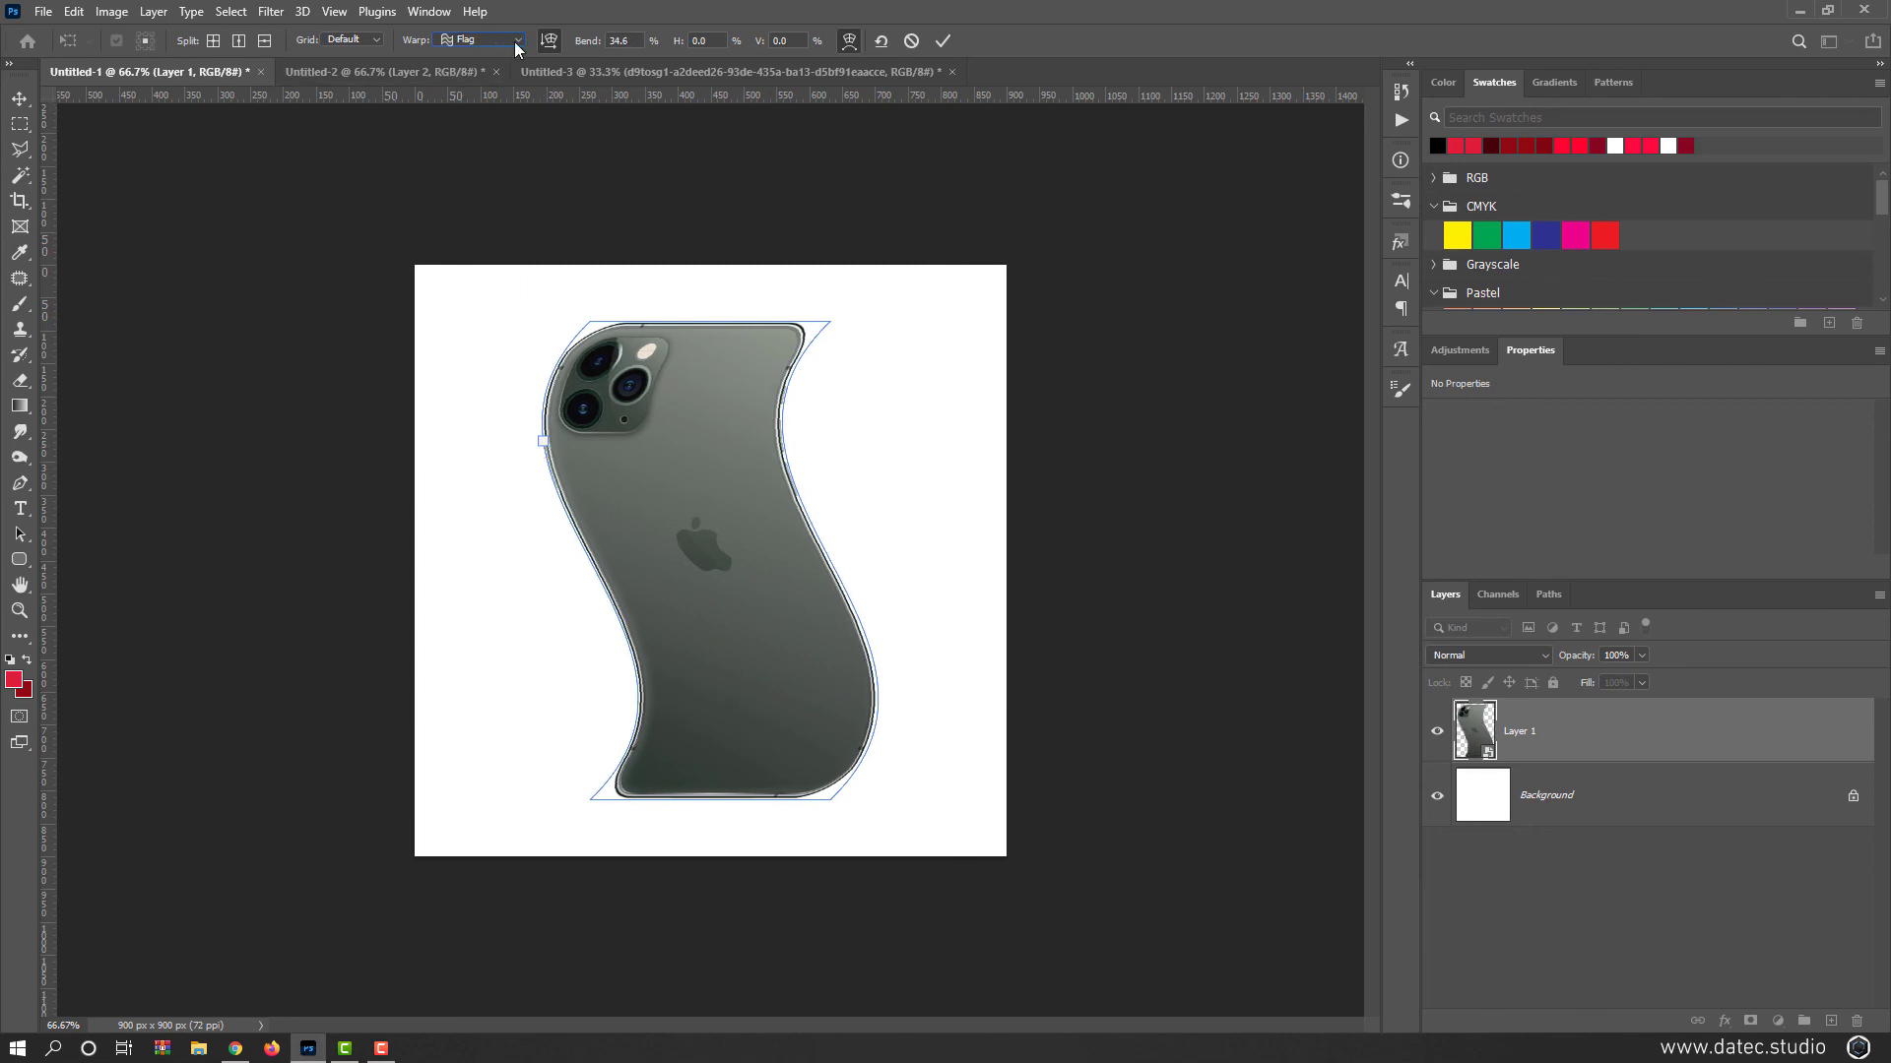
left_click(550, 42)
left_click_drag(650, 237, 651, 323)
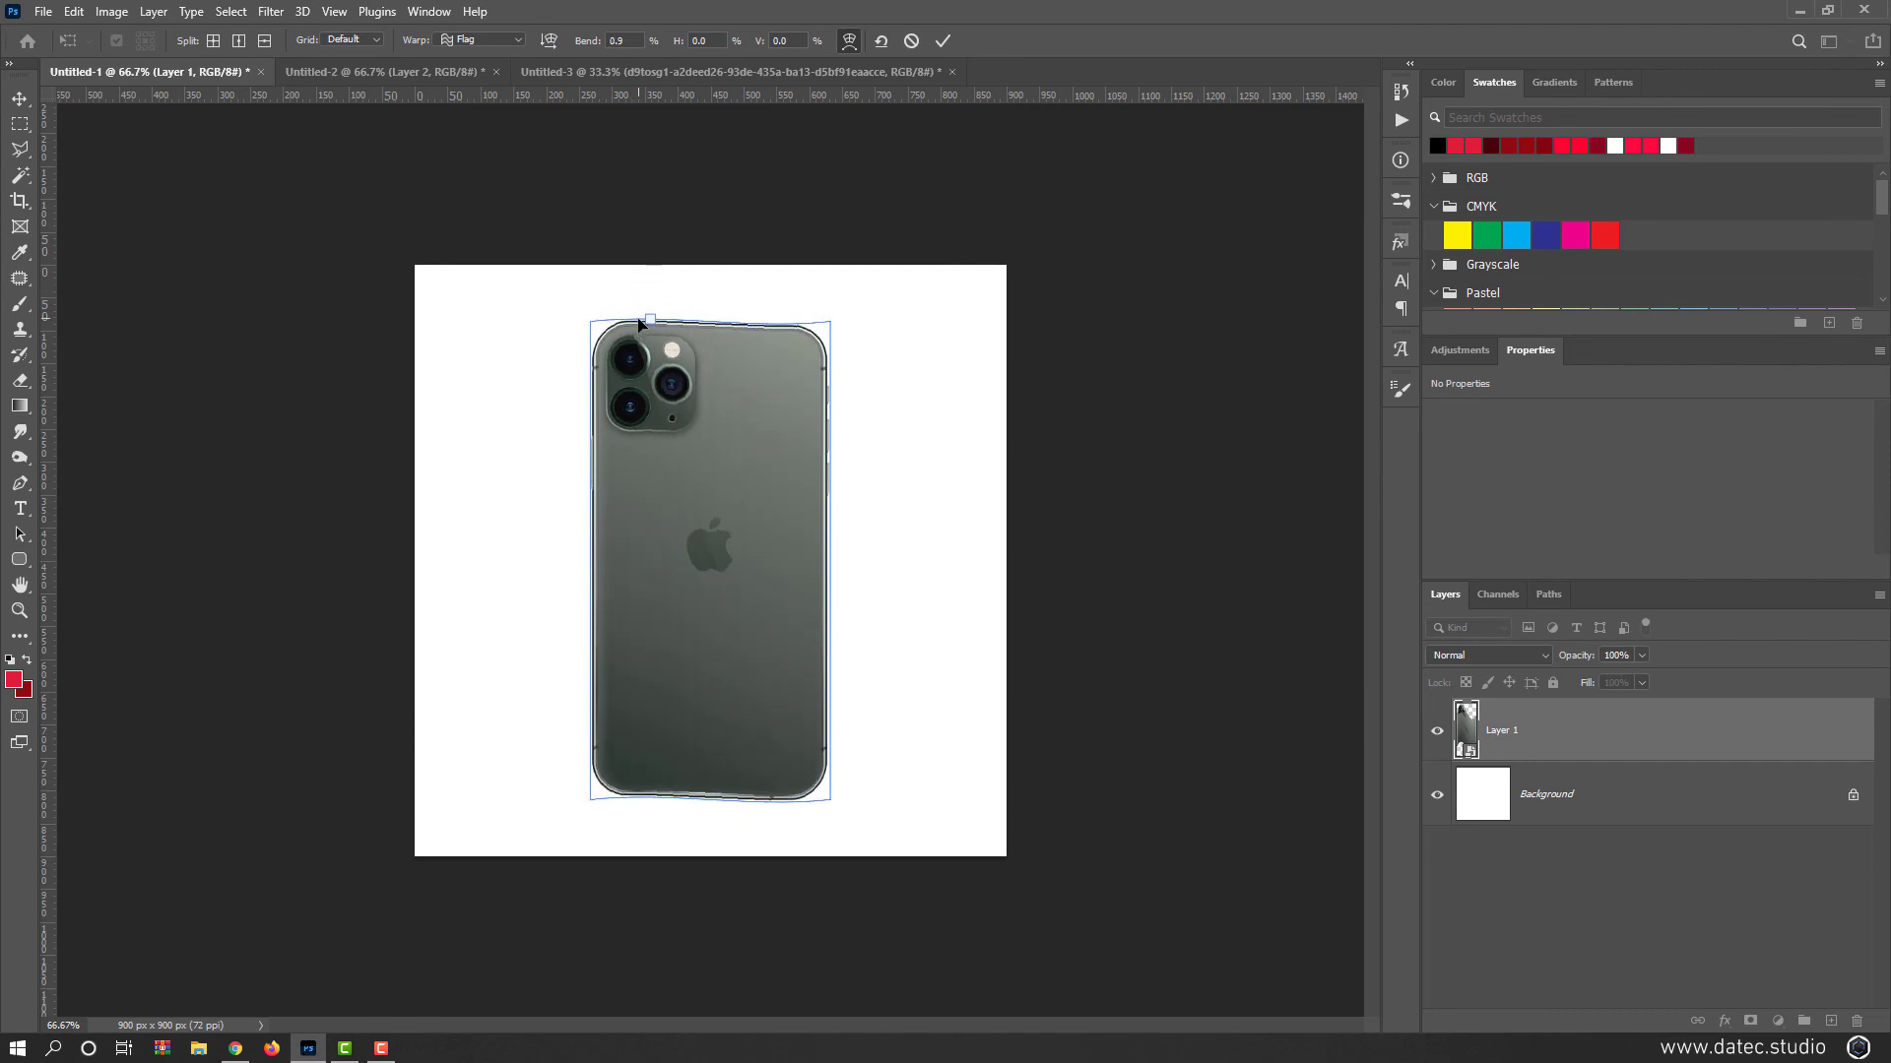
left_click(881, 42)
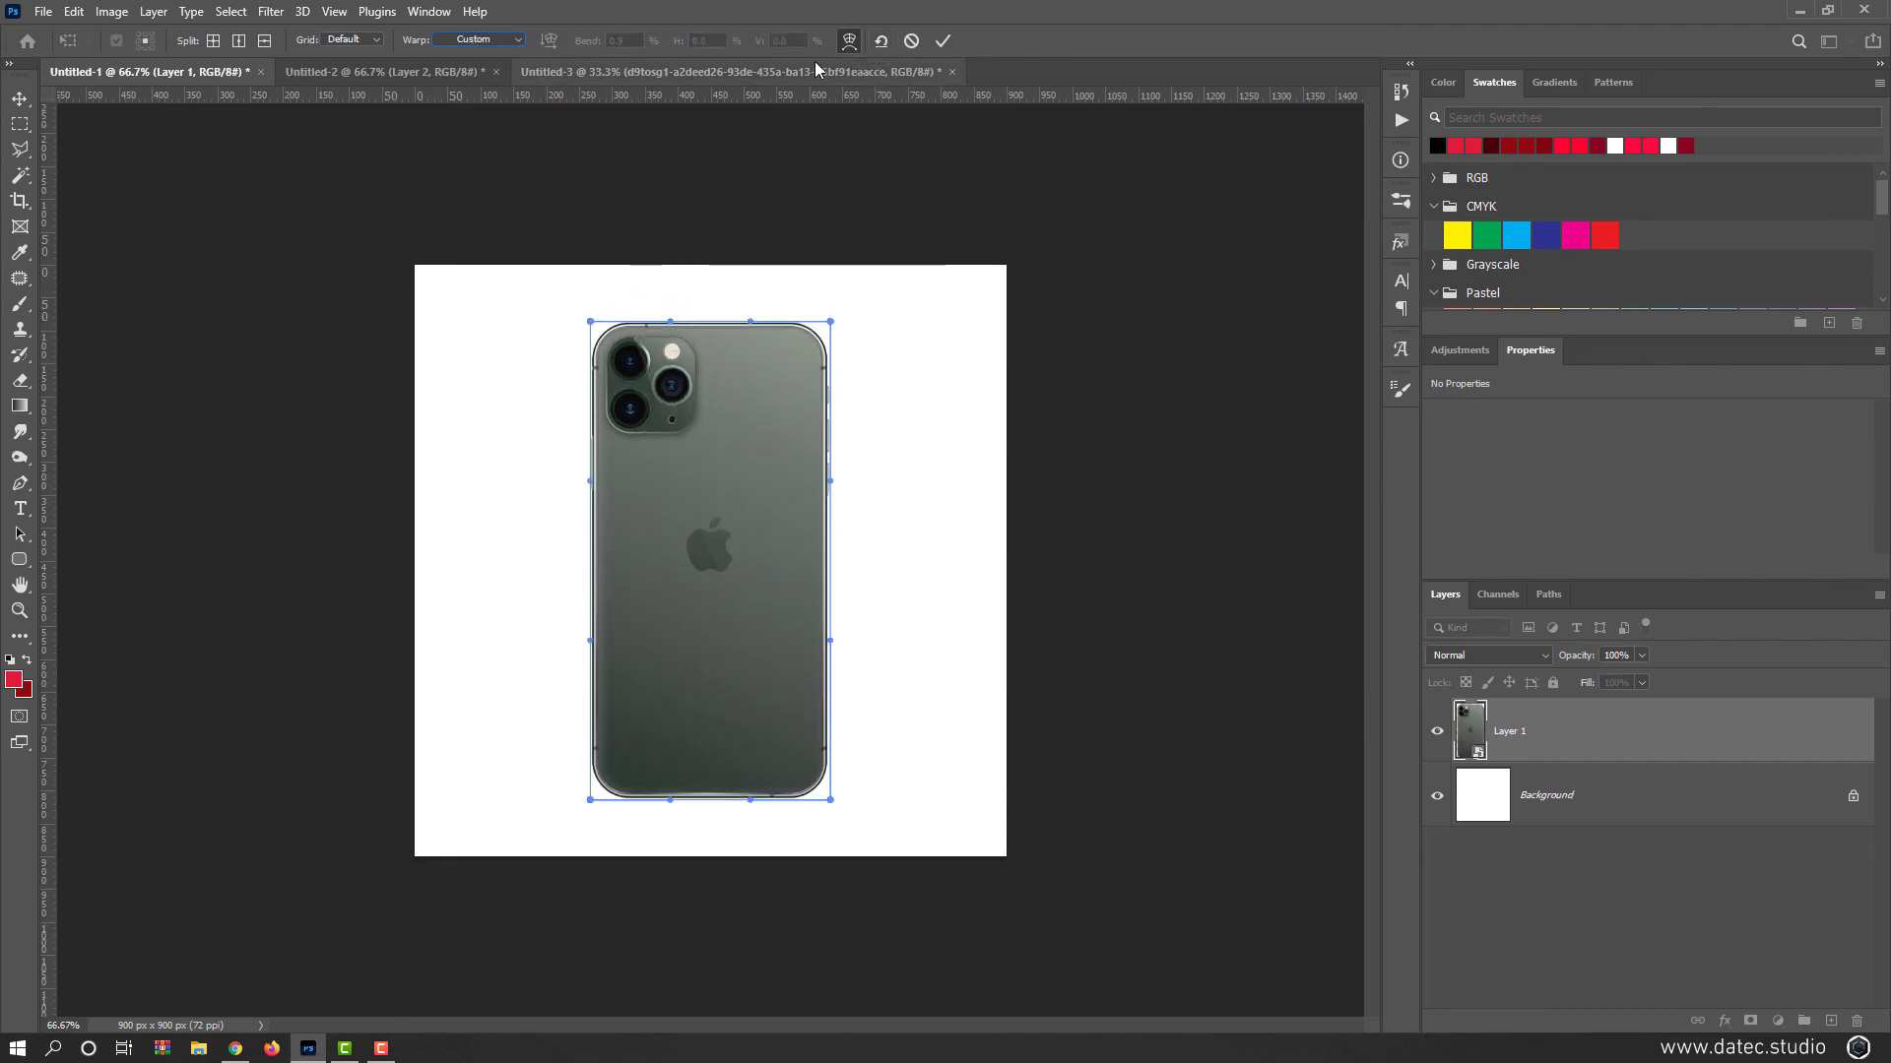
Step: Try a 3 x 3 warp grid on the phone and set the grid to 4 x 4
left_click(365, 43)
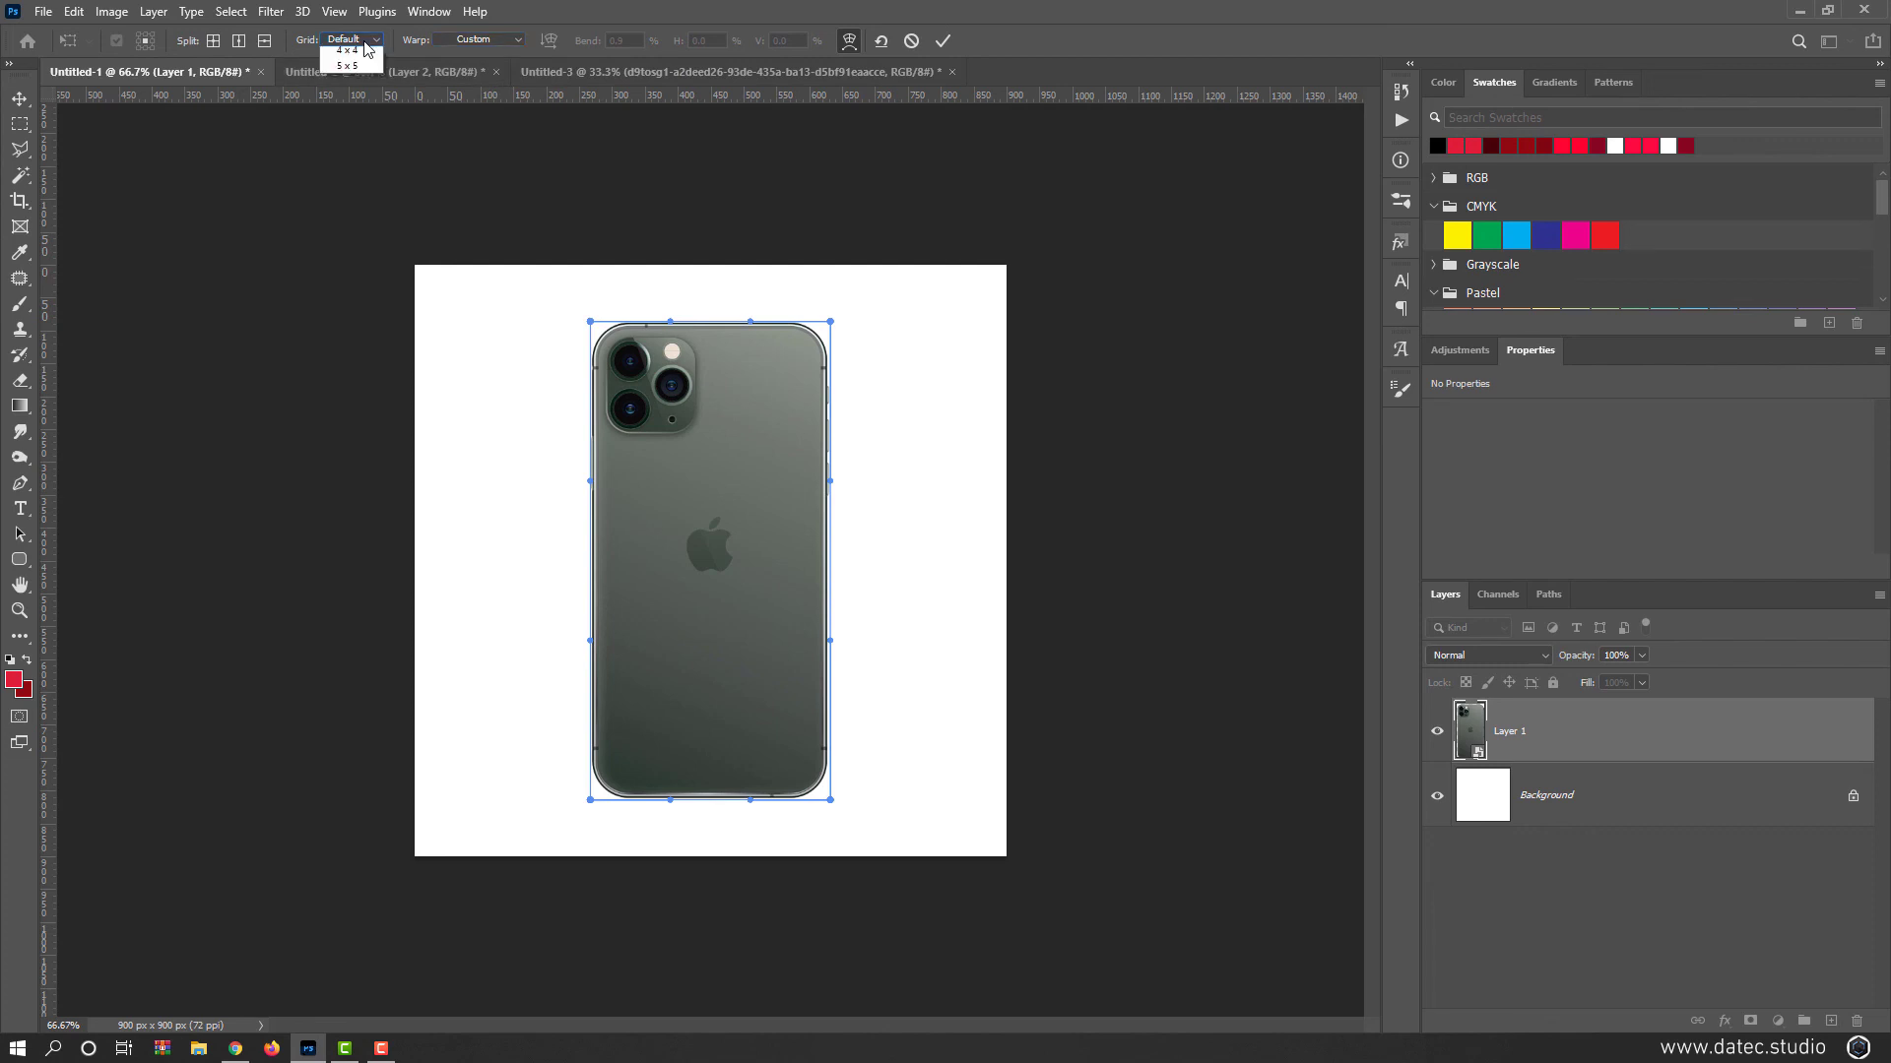
left_click(368, 42)
left_click(379, 42)
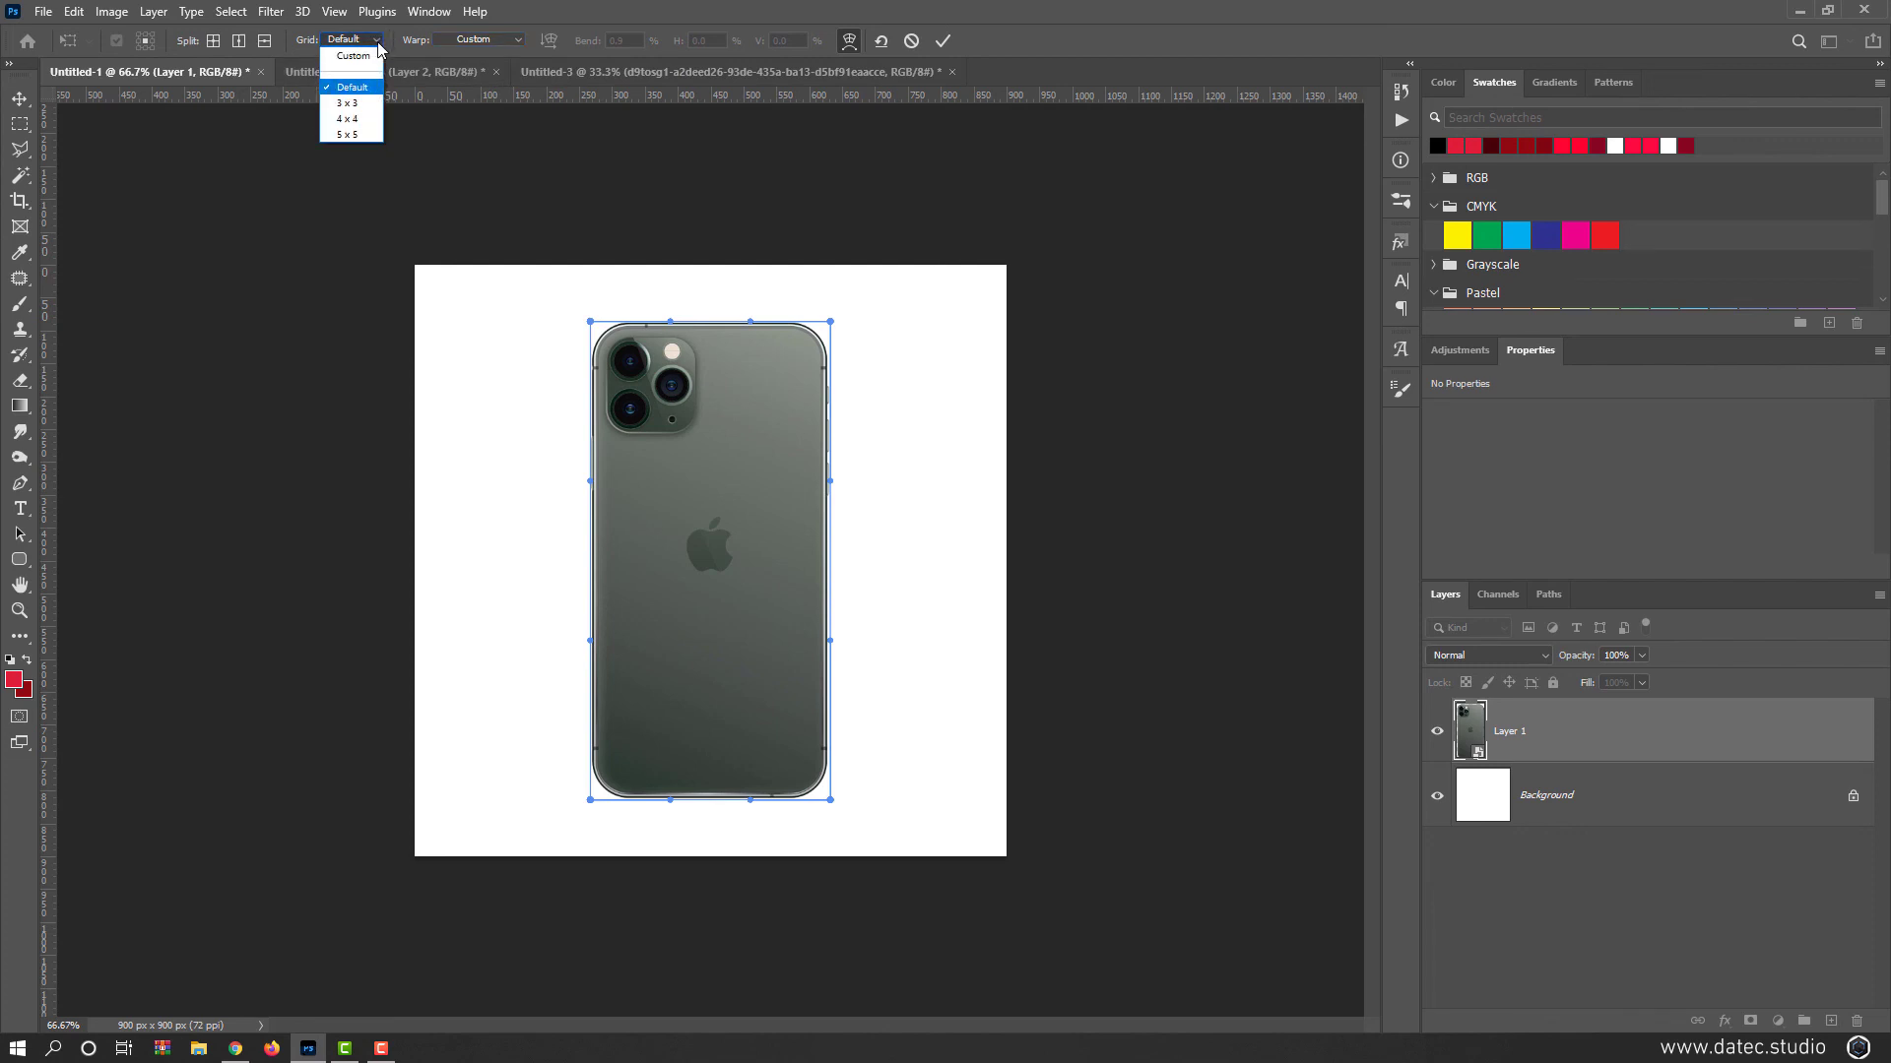
left_click(352, 103)
left_click(364, 39)
left_click(351, 118)
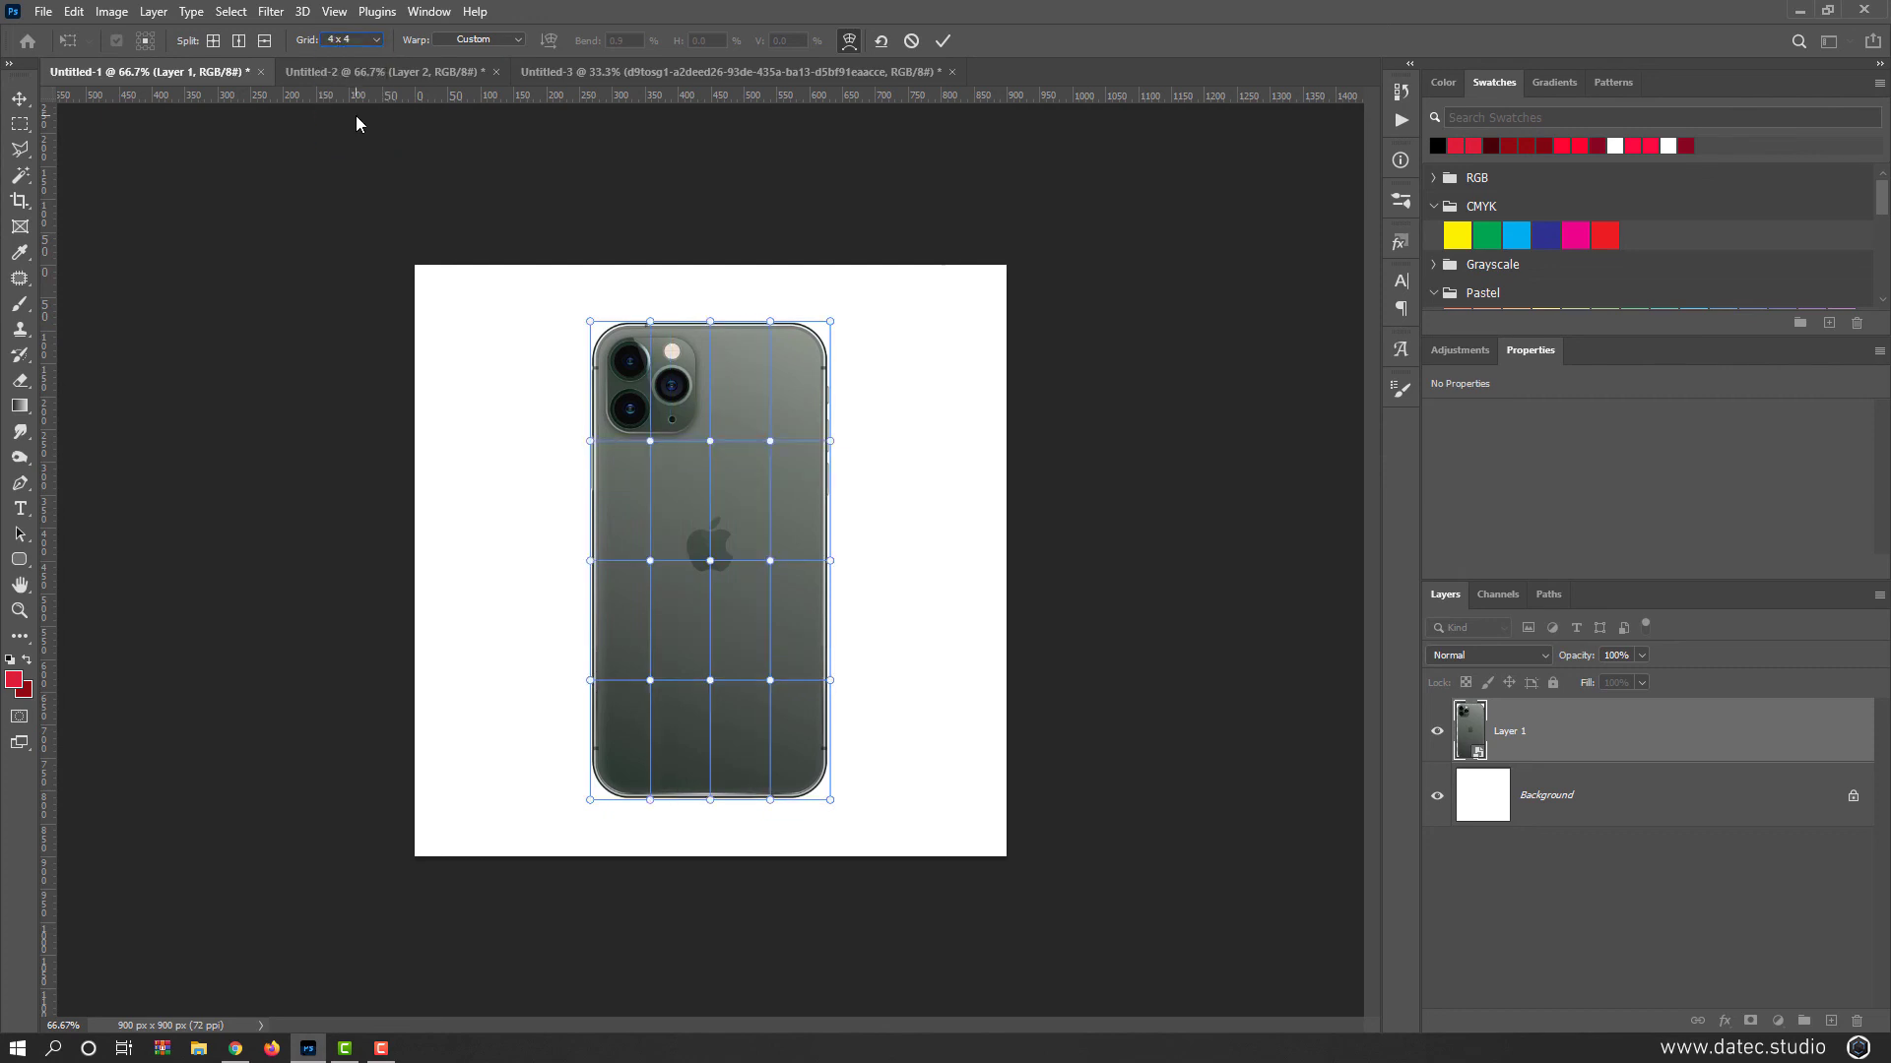
Step: Try a 3 x 3 warp grid on the phone and set the grid back to Default
left_click(370, 40)
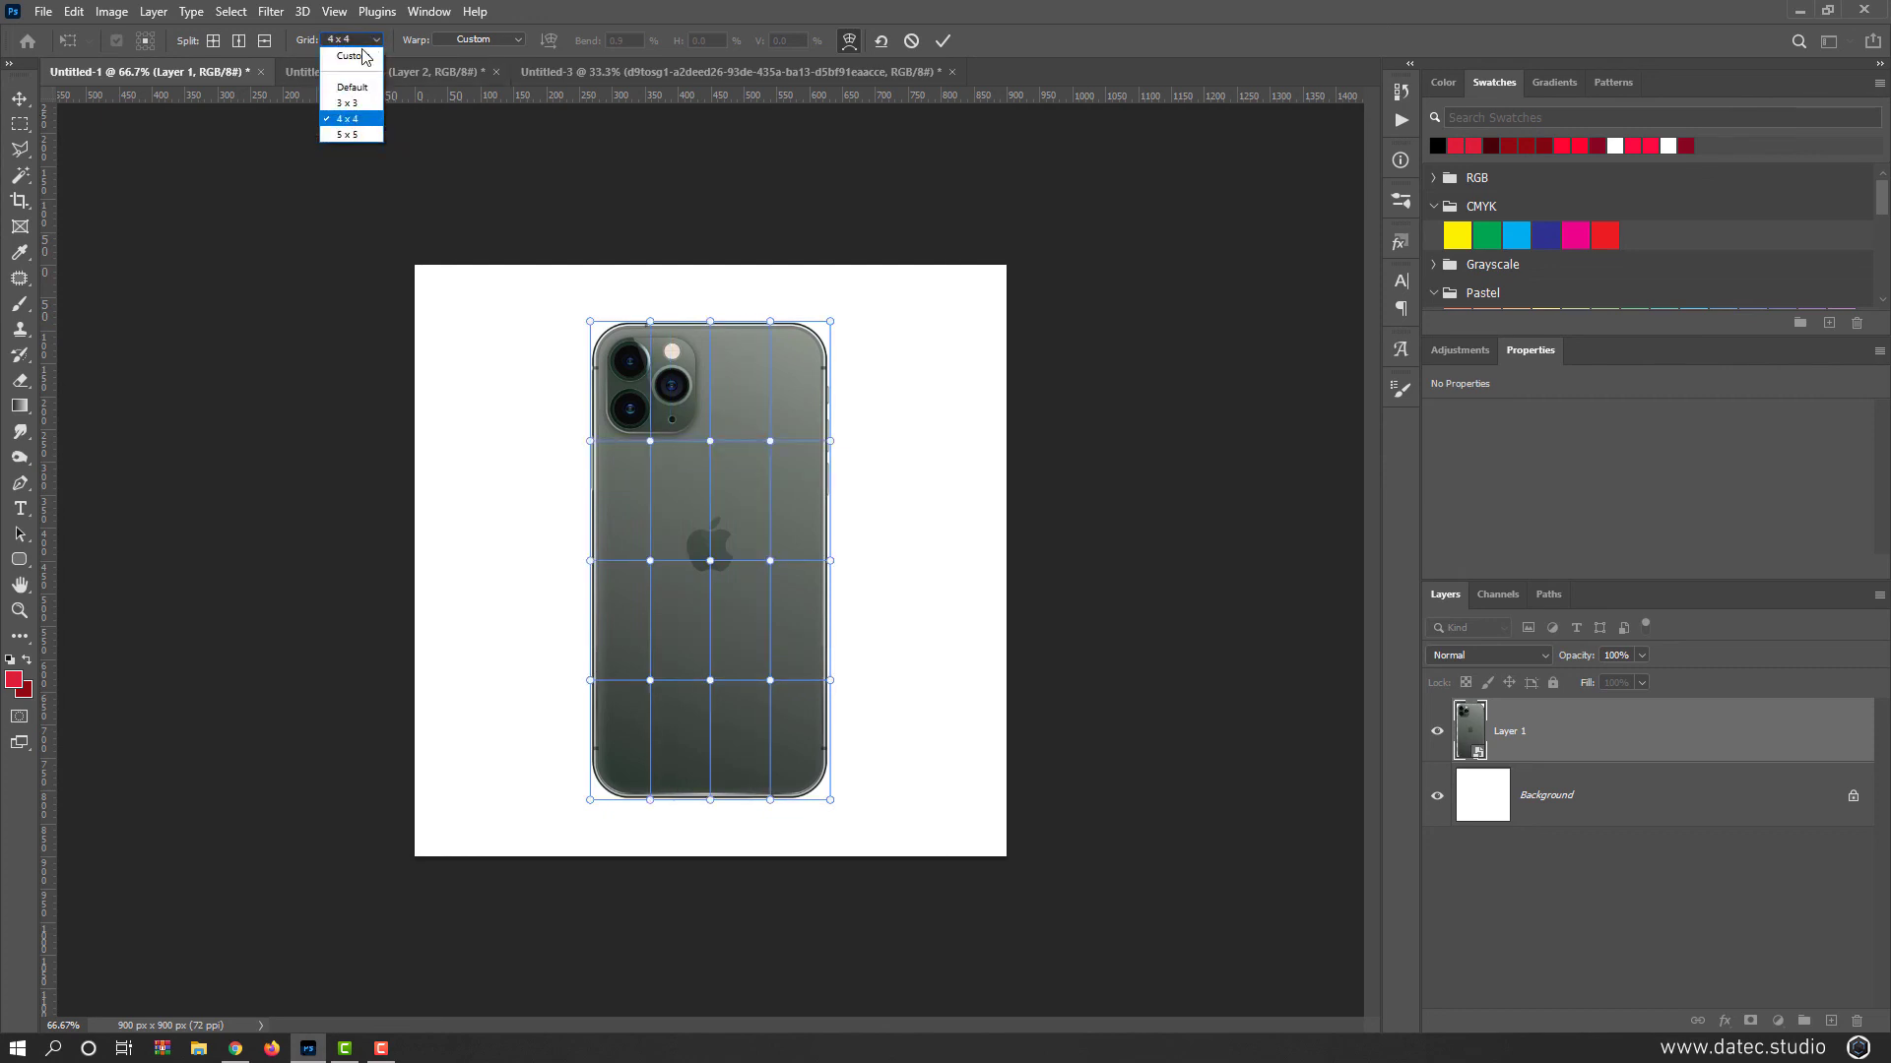
left_click(356, 103)
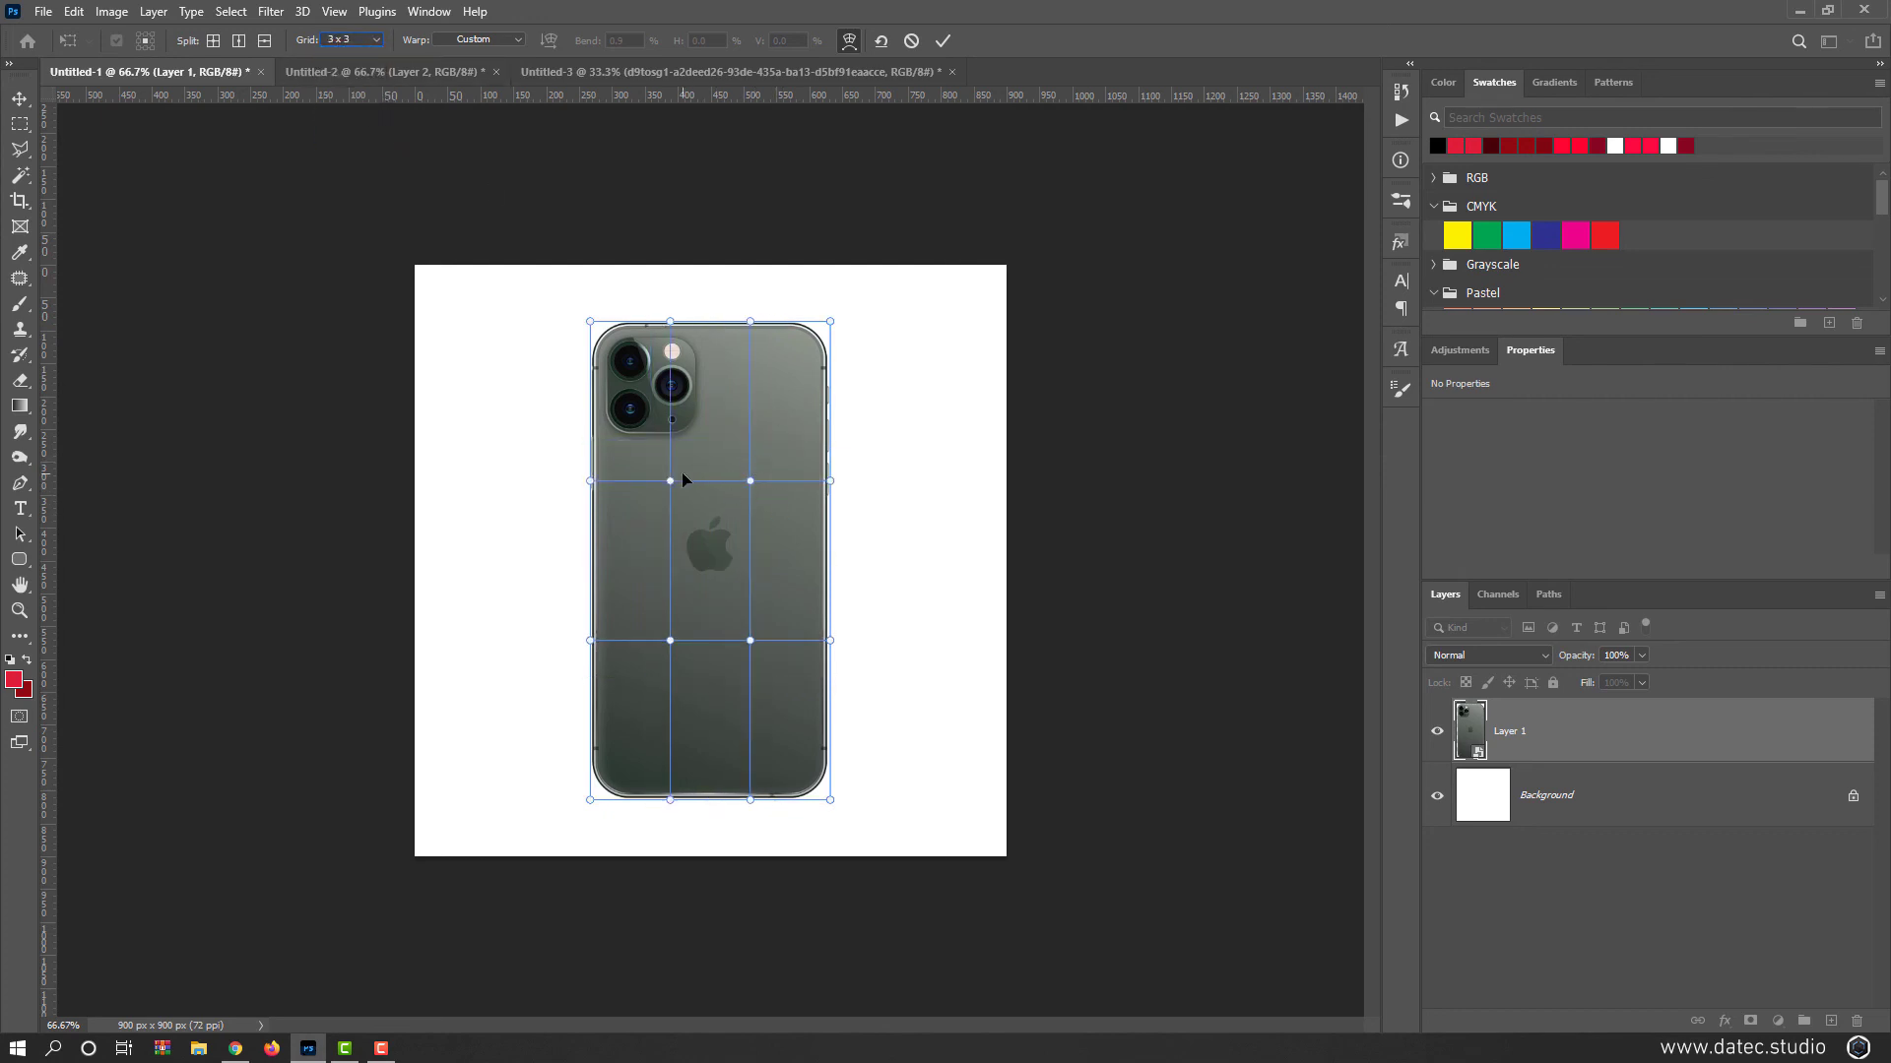
left_click(360, 41)
left_click(365, 96)
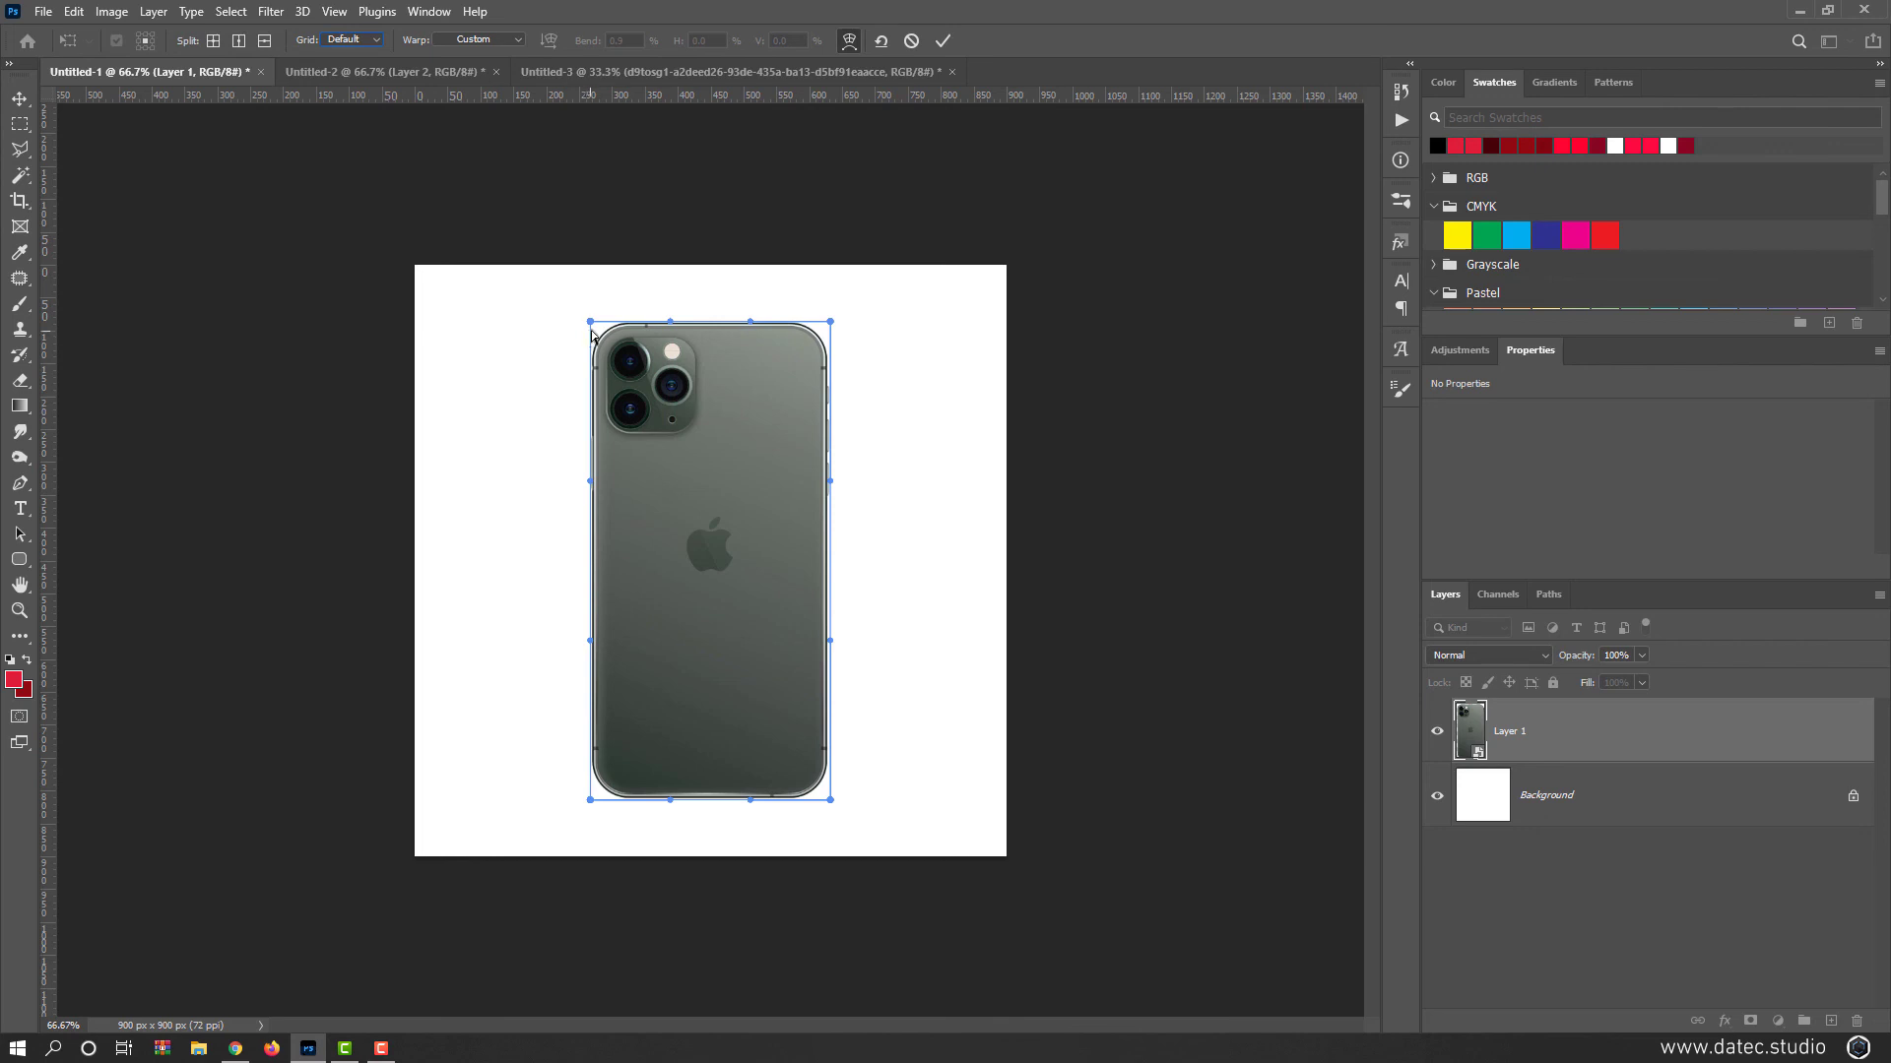
Step: Try distorting the phone with the Default grid by pulling its upper-left corner outward and bending both sides and the top edge, and reset the warp
left_click_drag(590, 323, 537, 308)
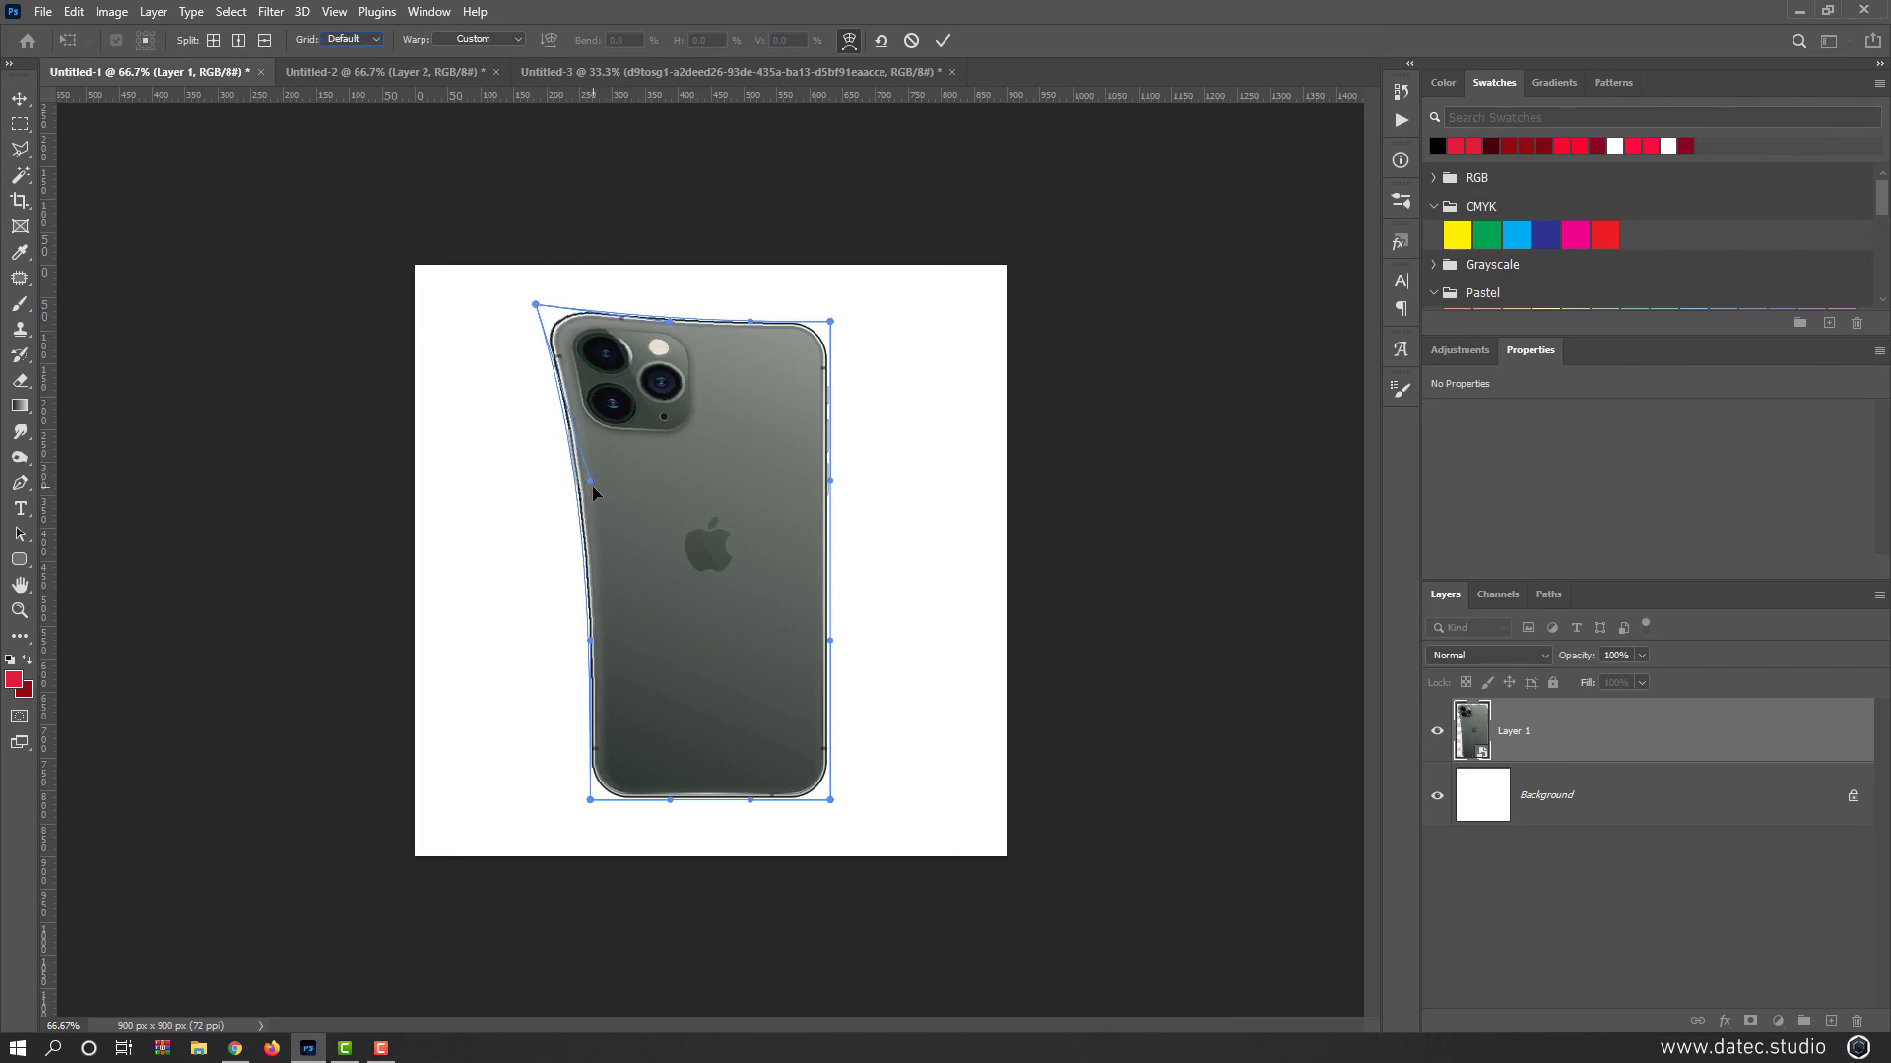
left_click_drag(593, 489, 434, 534)
left_click_drag(589, 641, 690, 648)
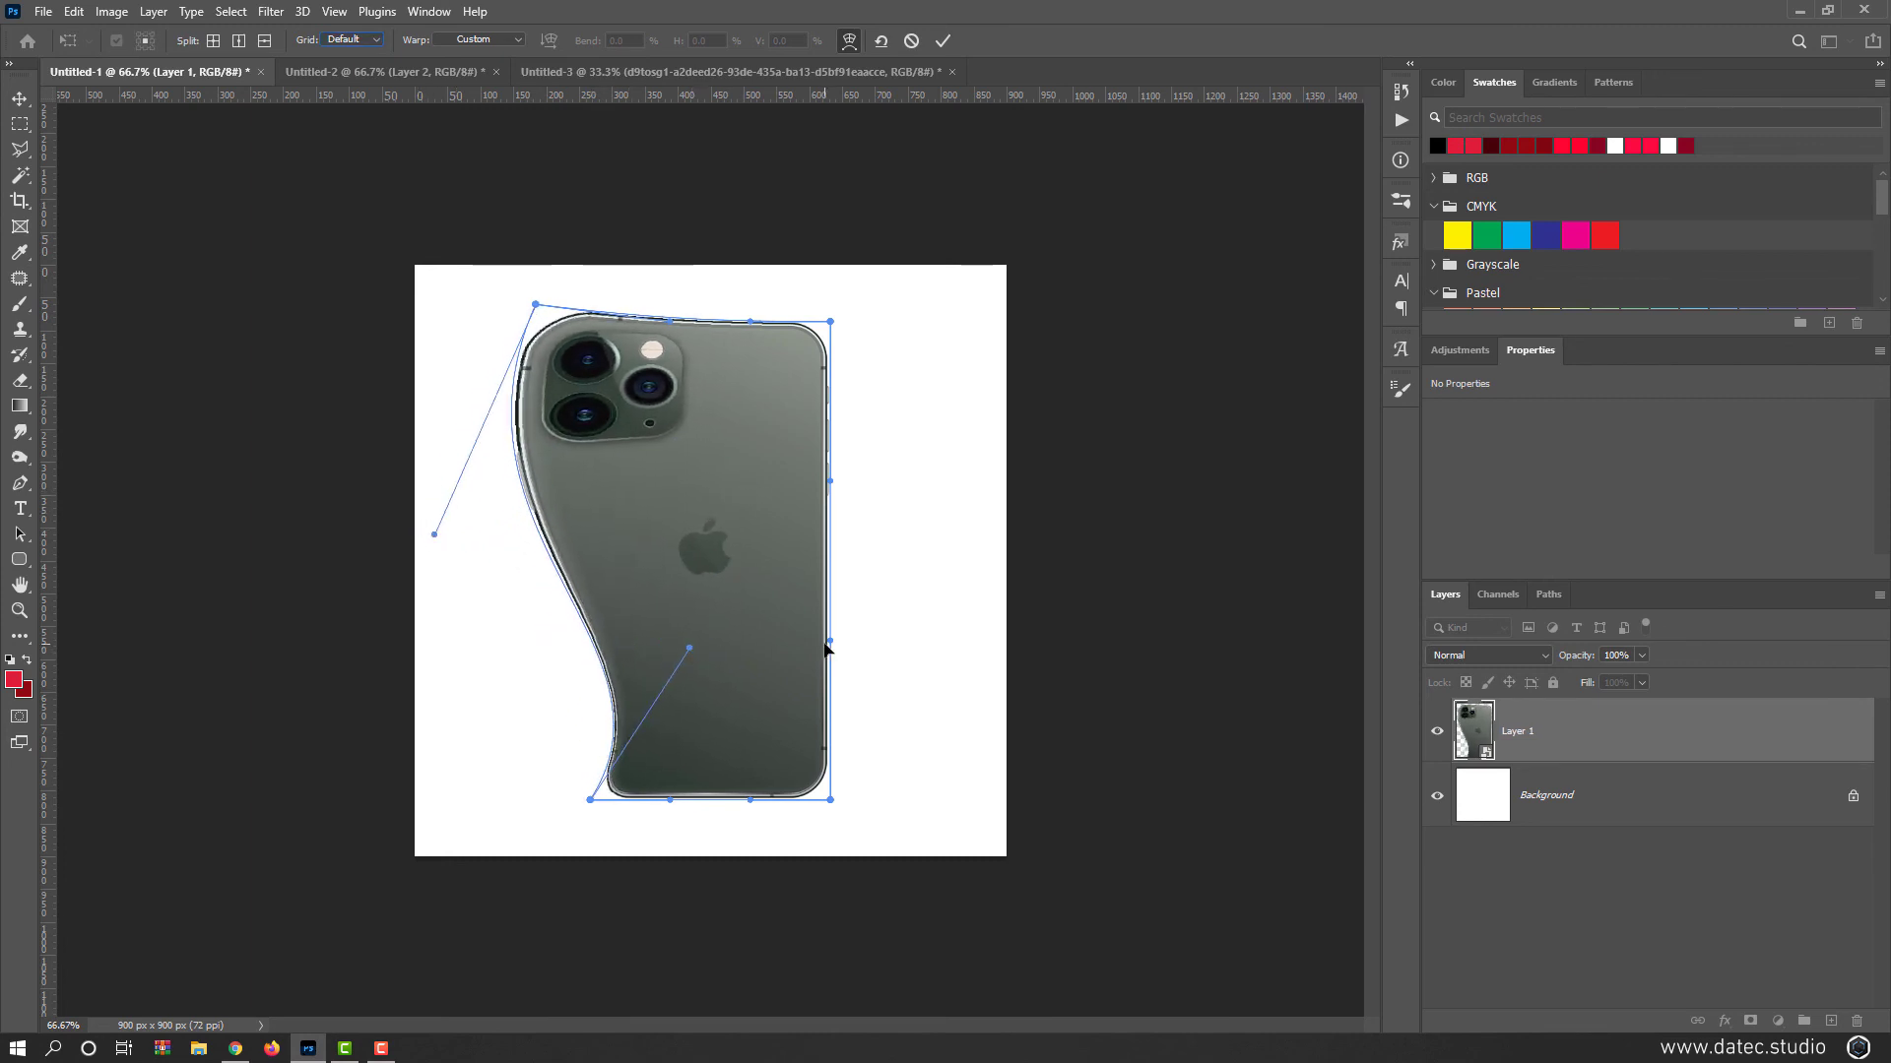
left_click_drag(827, 648, 717, 637)
left_click_drag(826, 481, 682, 445)
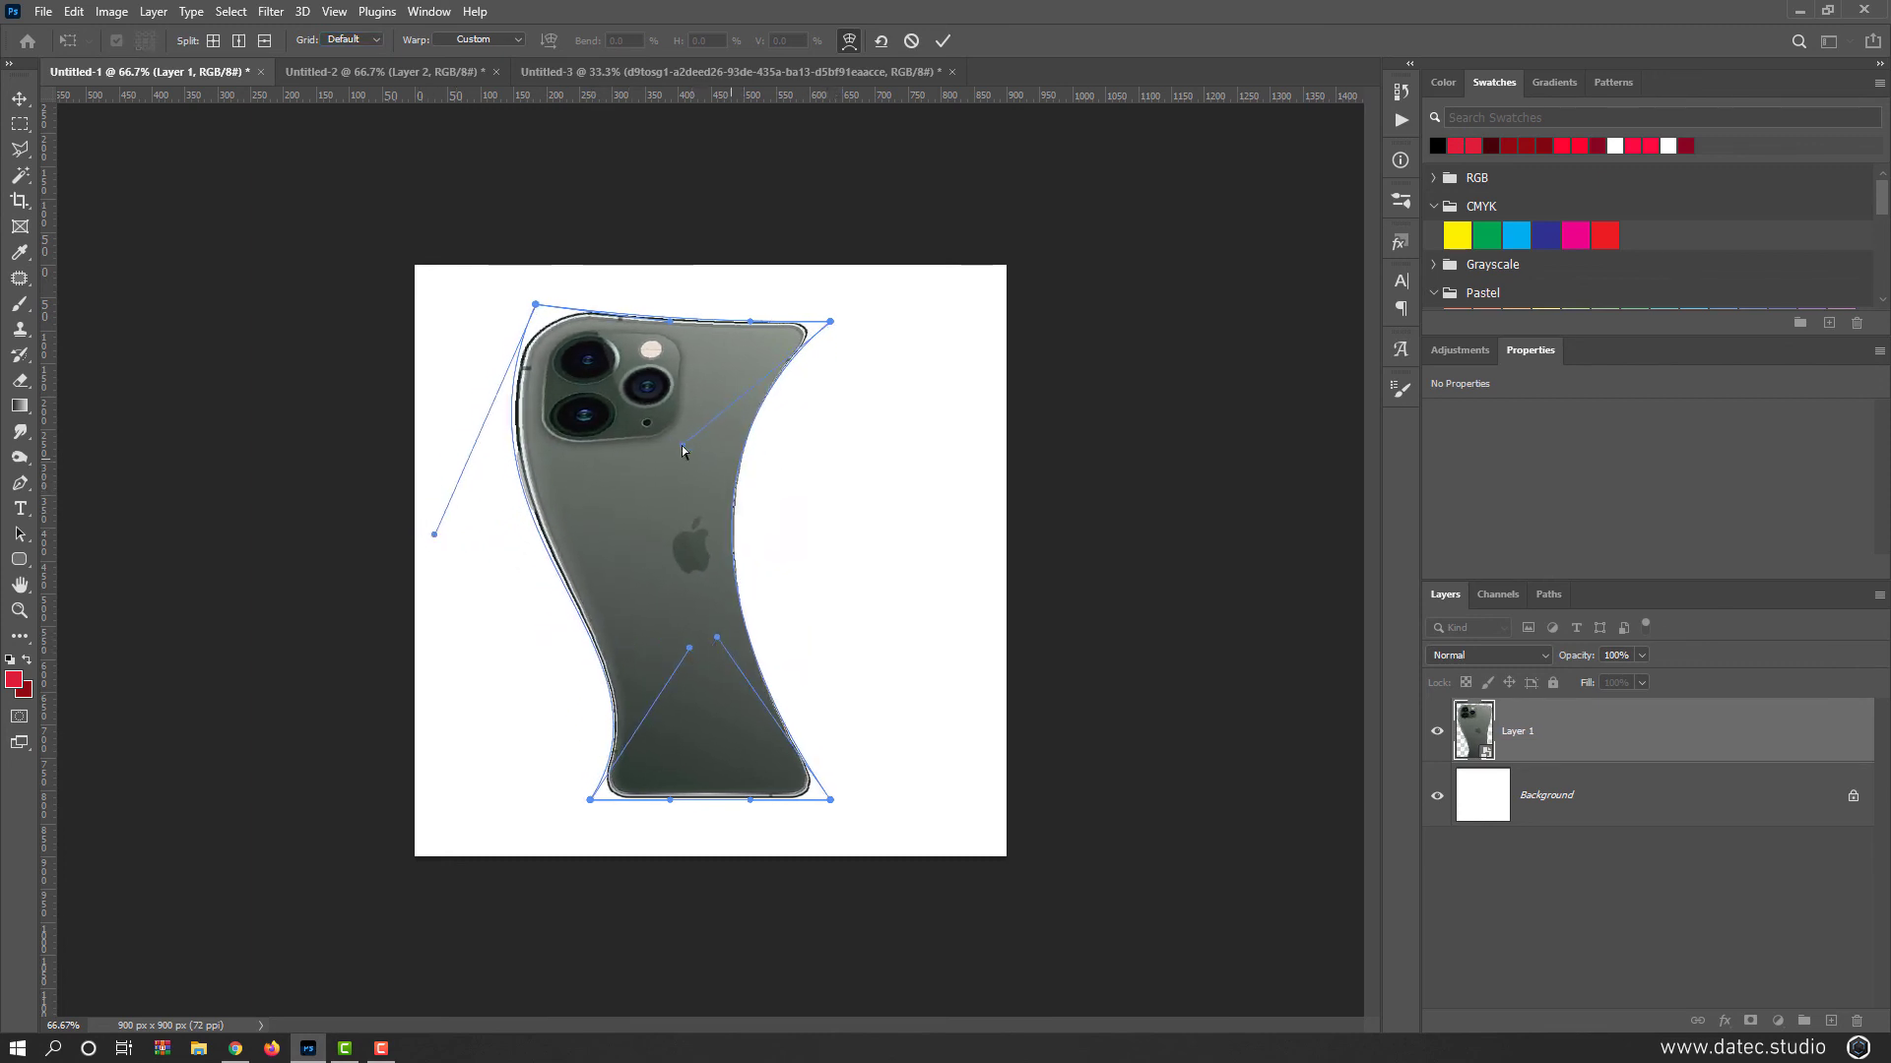
left_click_drag(669, 321, 657, 442)
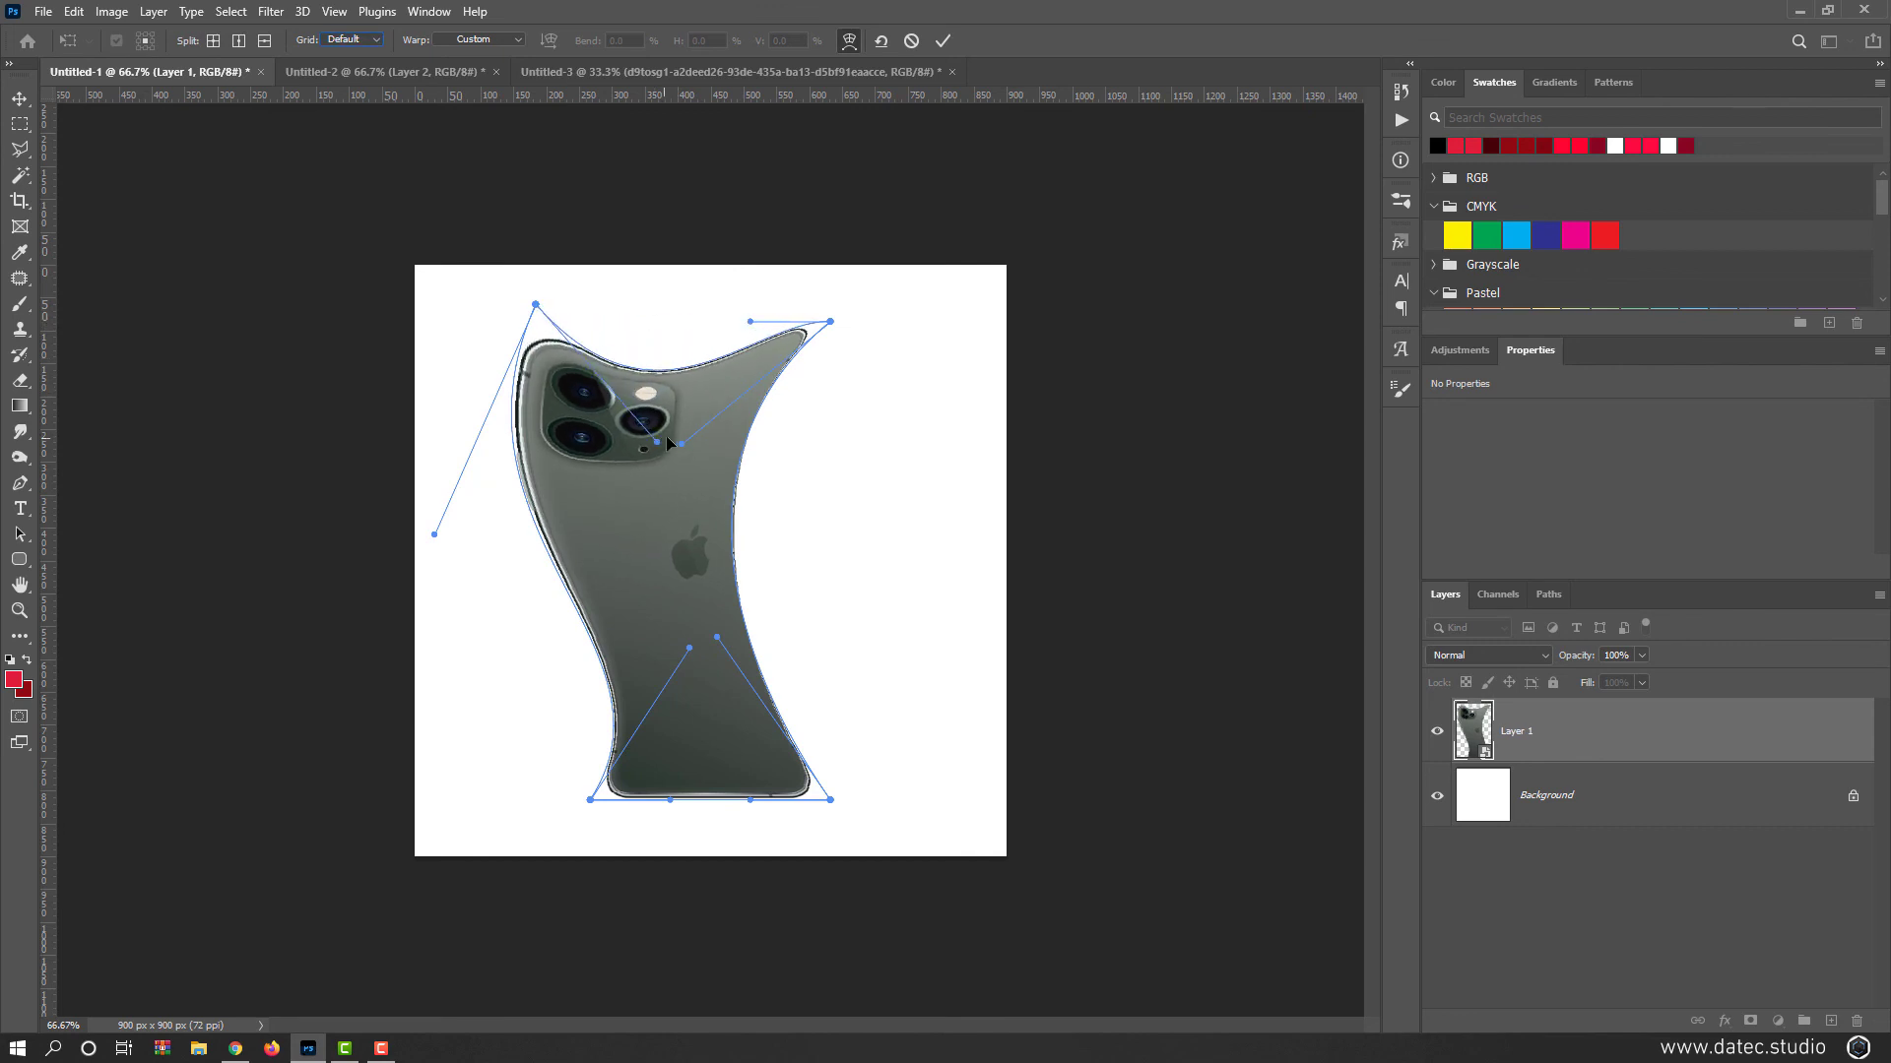
left_click(881, 40)
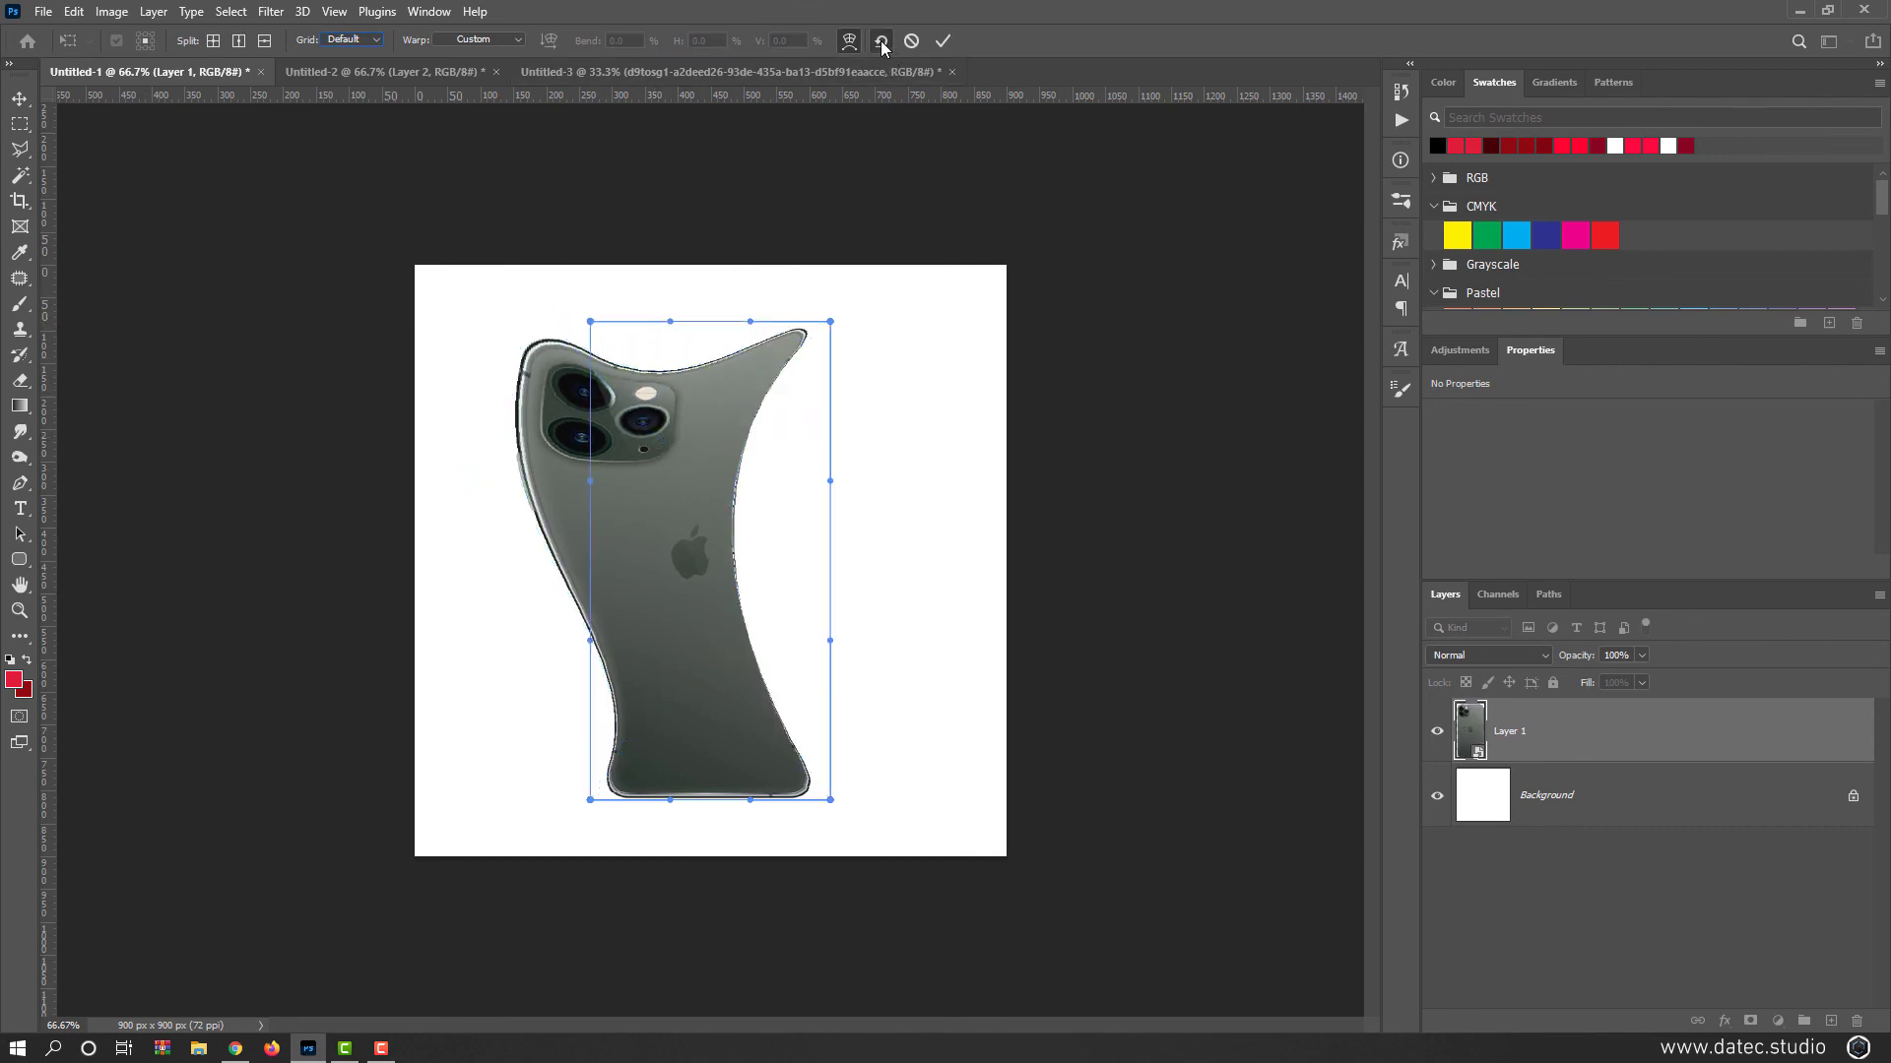
Step: Try distorting the phone's upper-left corner, interior and right edge on a 3 x 3 warp grid, and reset the warp
left_click(366, 45)
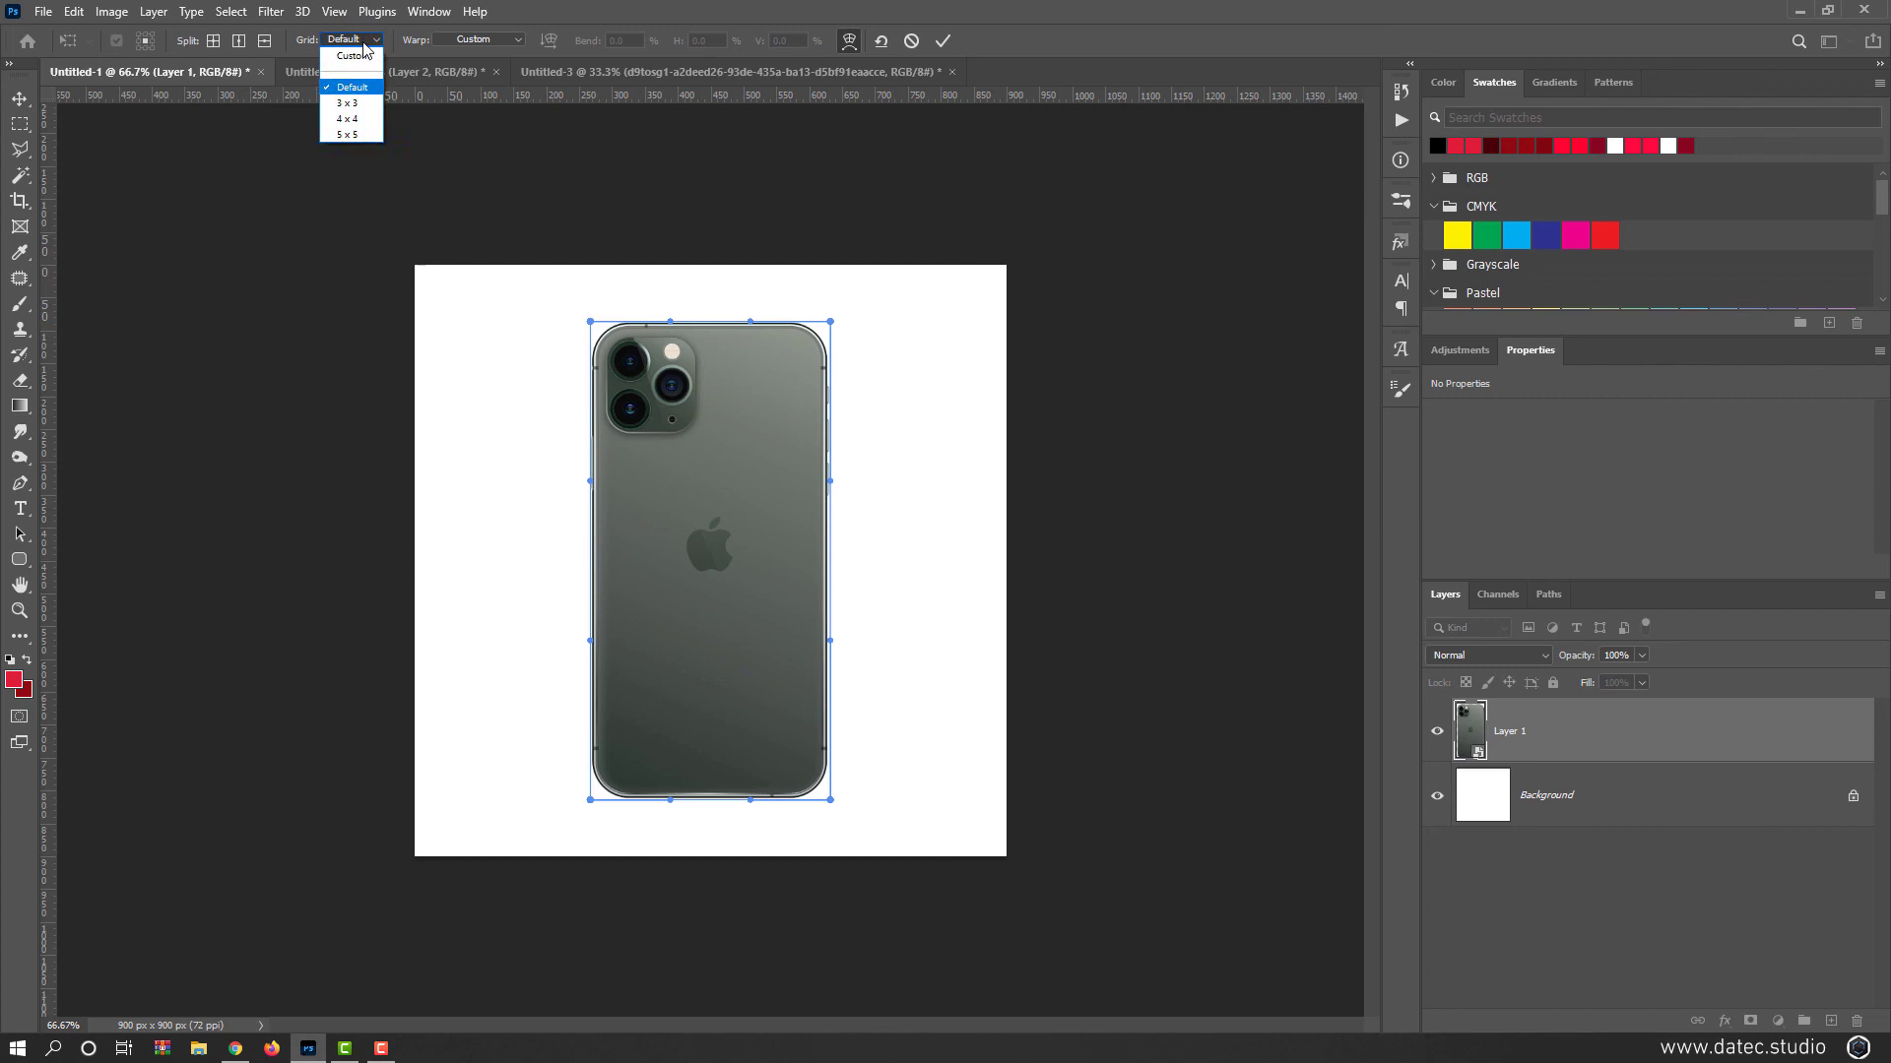
left_click(362, 104)
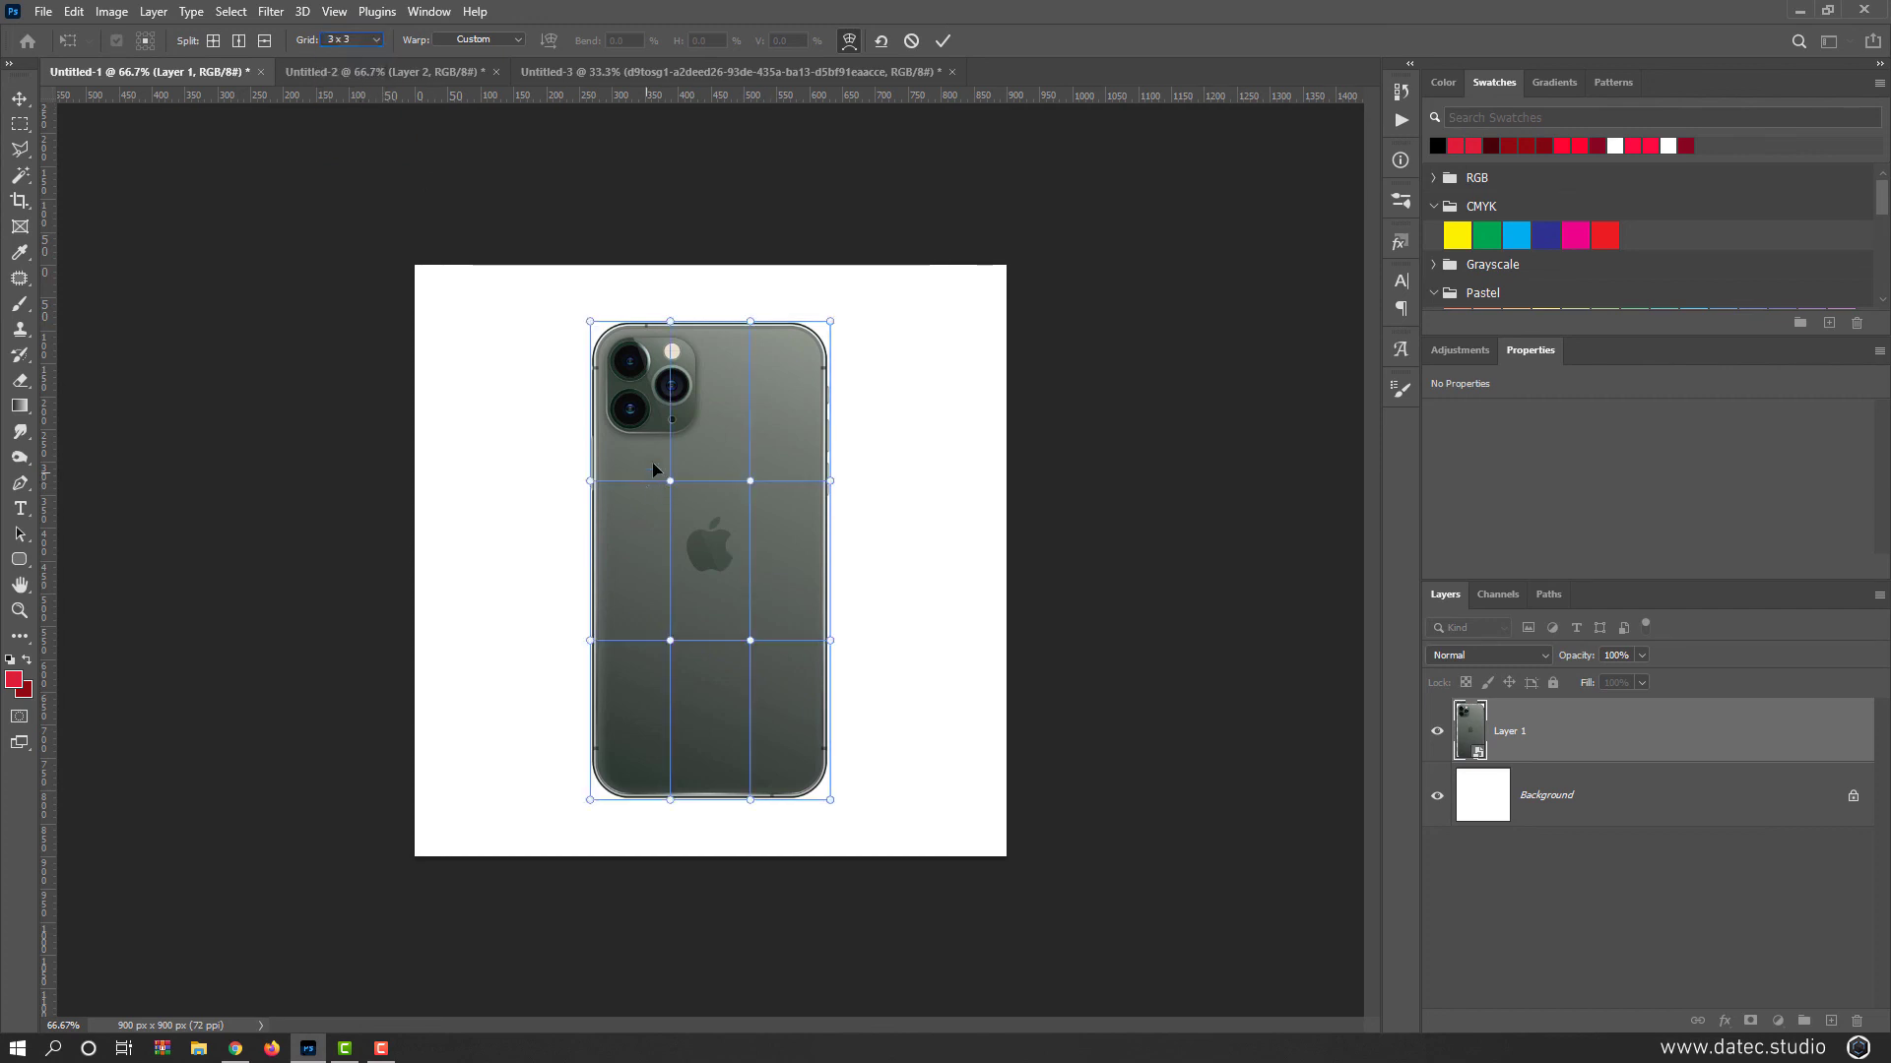
left_click_drag(588, 323, 557, 317)
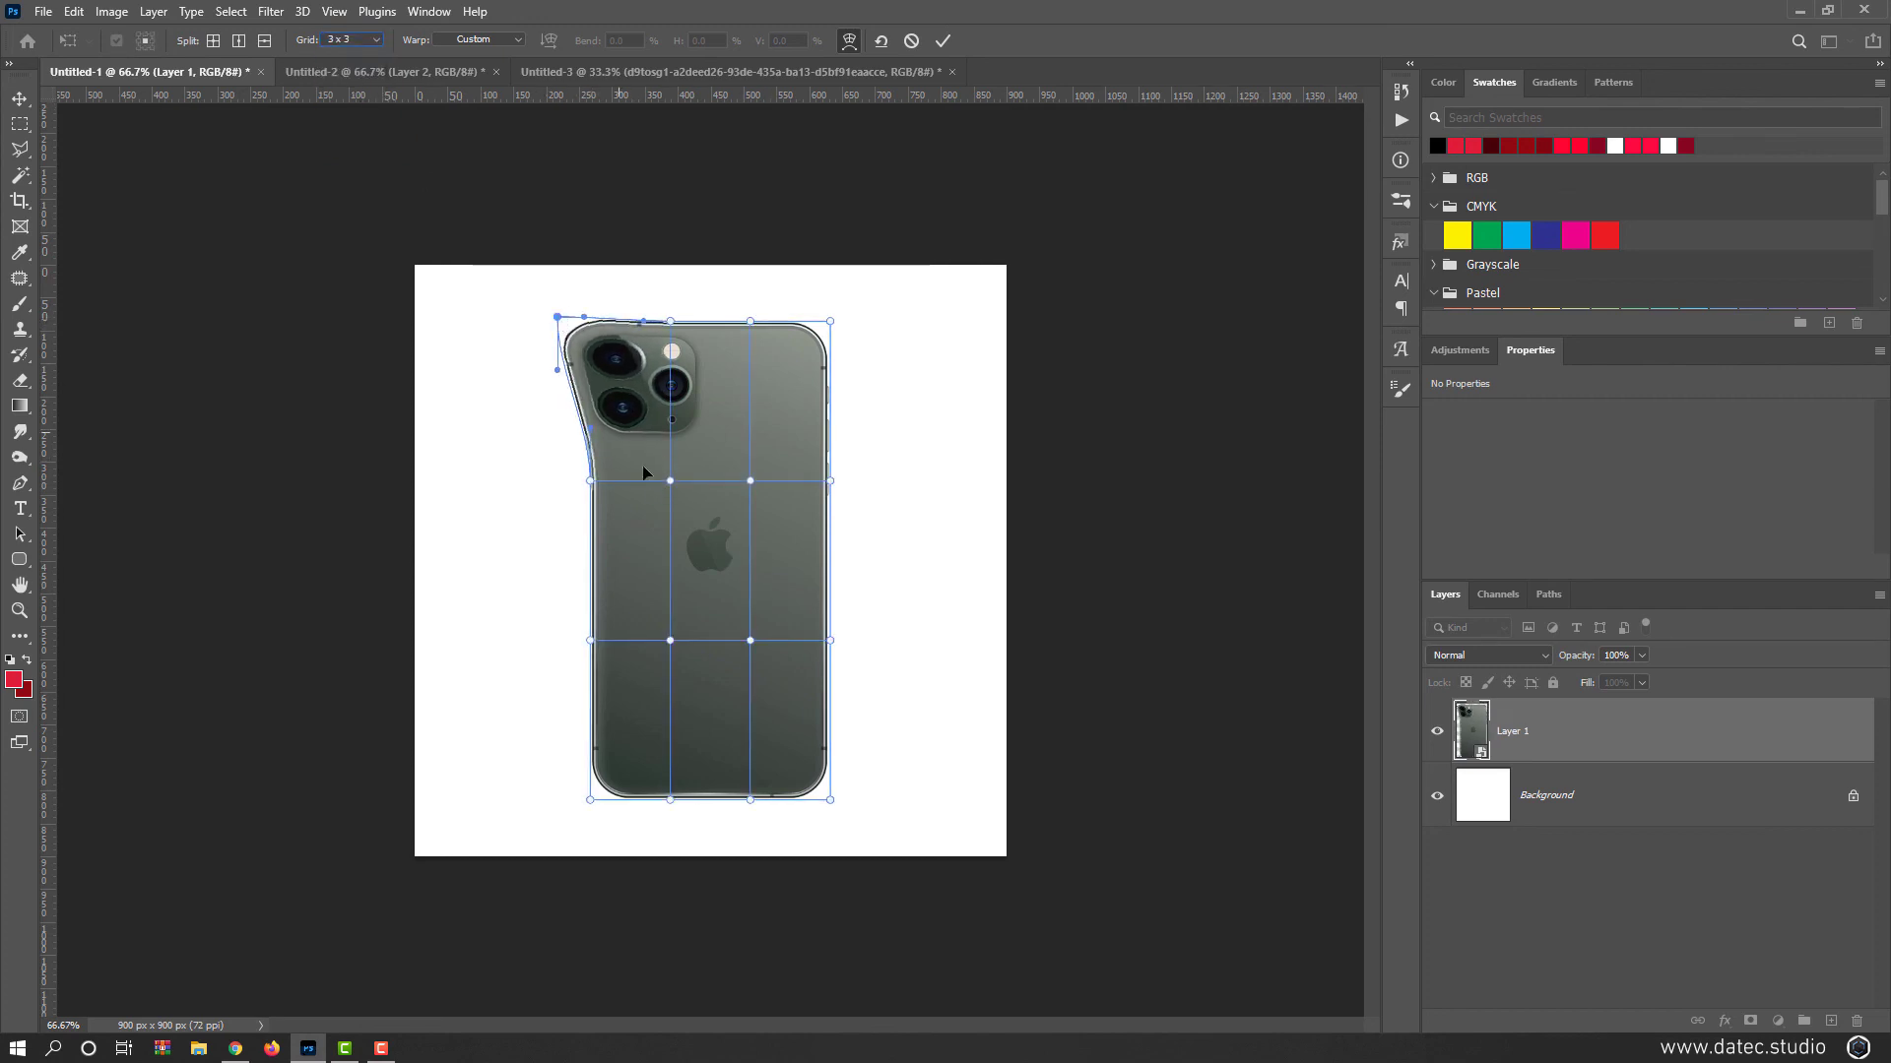
mouse_move(669, 488)
left_mouse_down()
mouse_move(676, 502)
mouse_move(669, 484)
mouse_move(700, 479)
mouse_move(745, 406)
mouse_move(690, 489)
left_mouse_up()
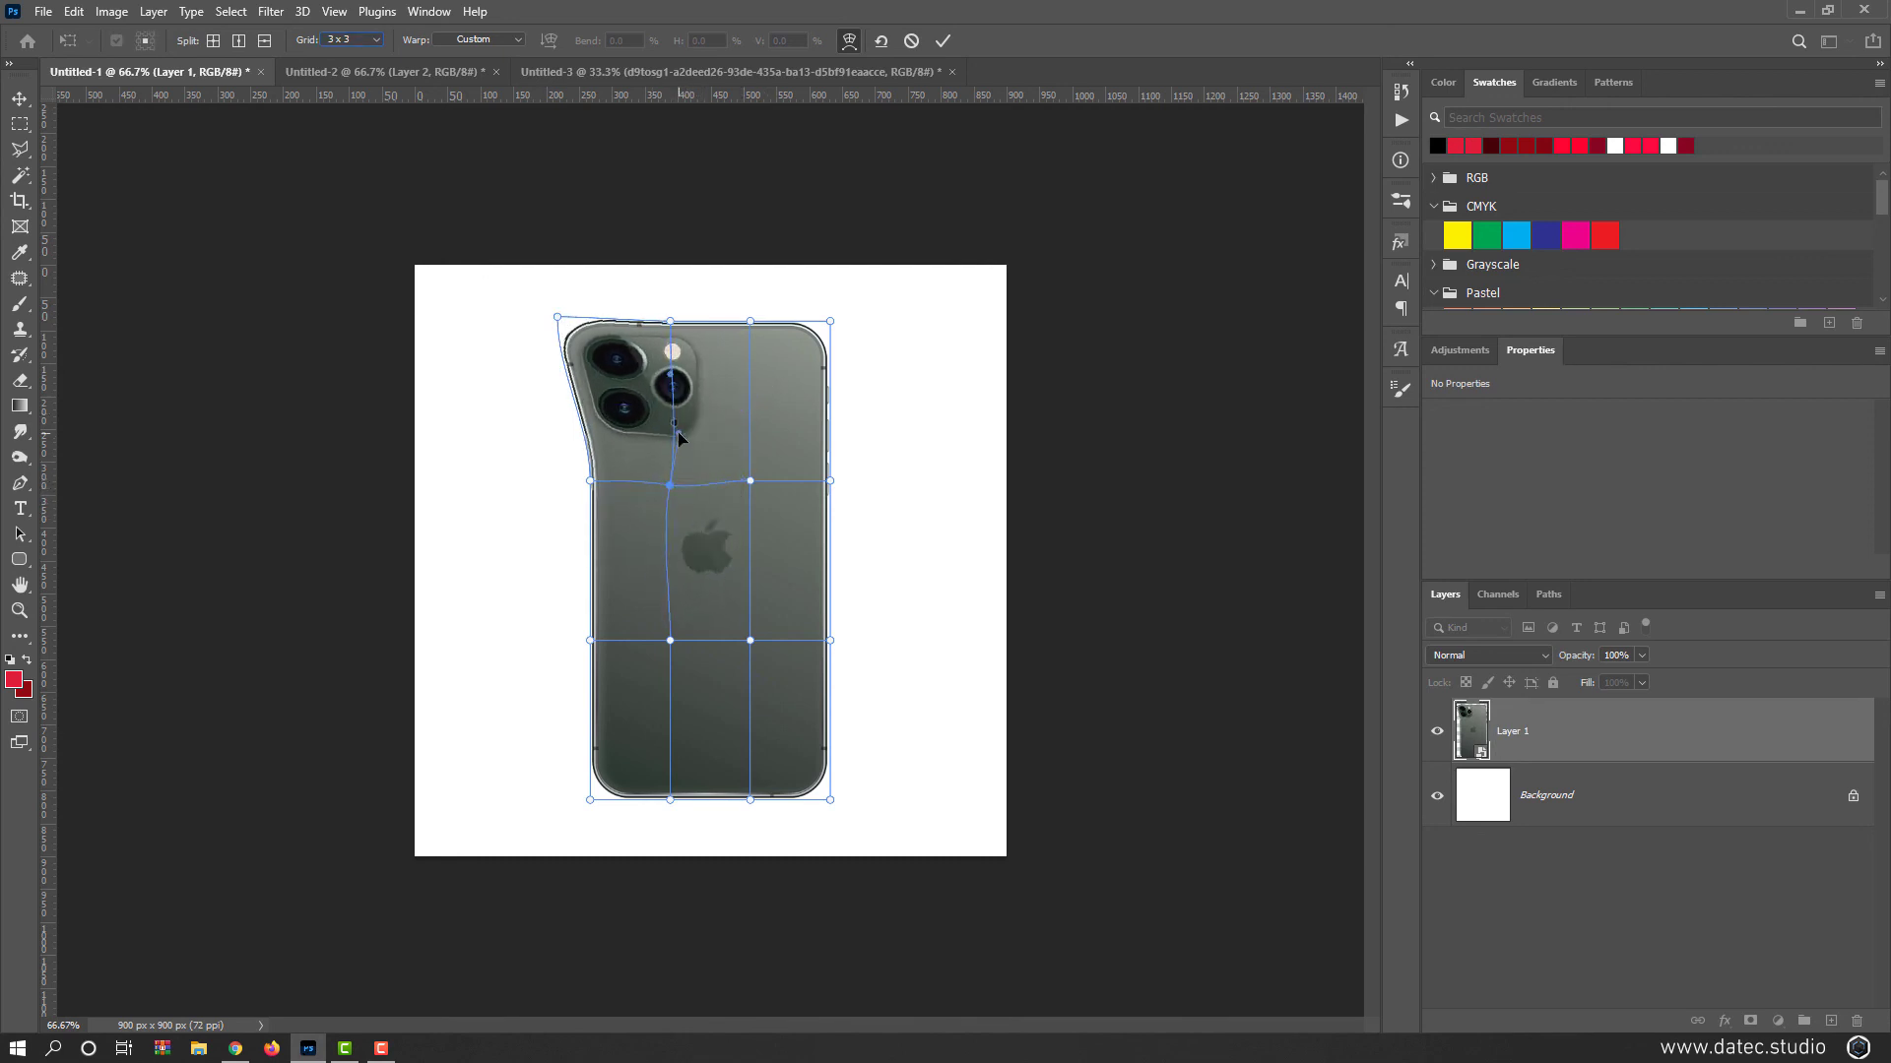
left_click_drag(678, 420, 904, 424)
left_click(752, 411)
left_click_drag(816, 539, 773, 527)
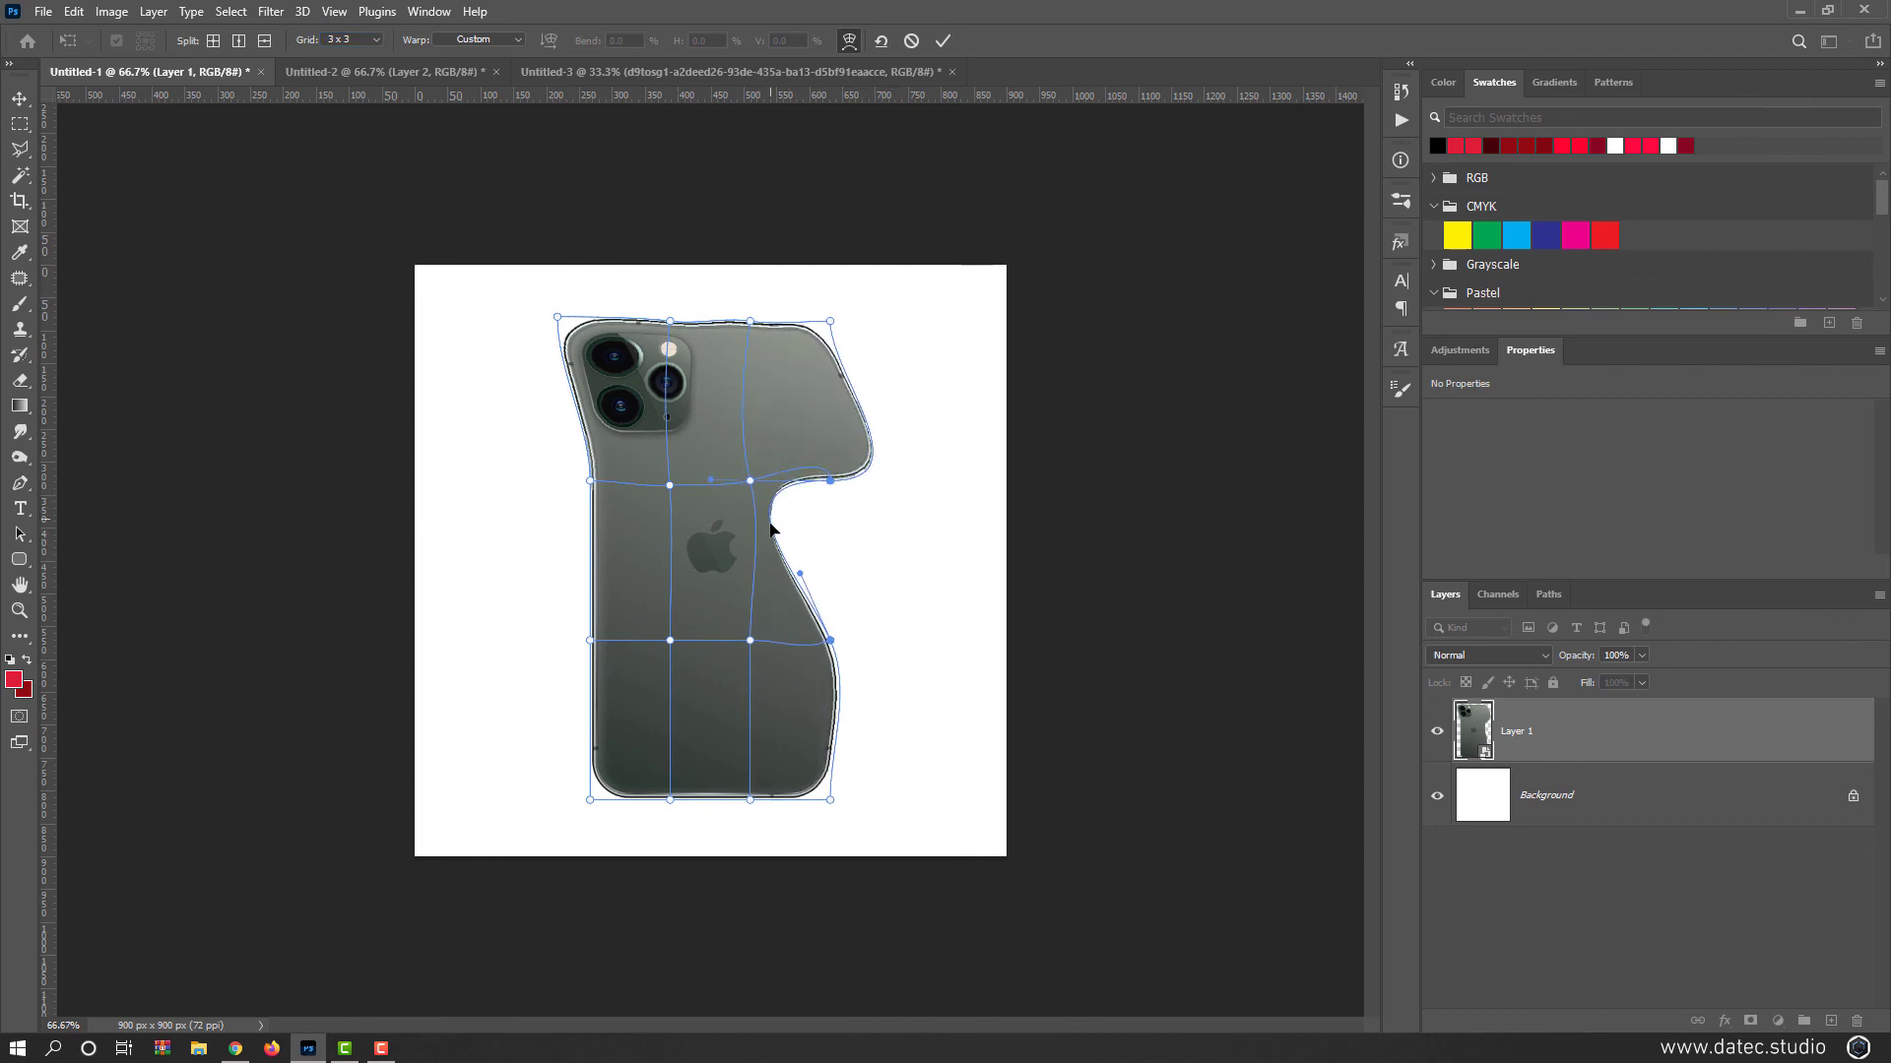
left_click(881, 41)
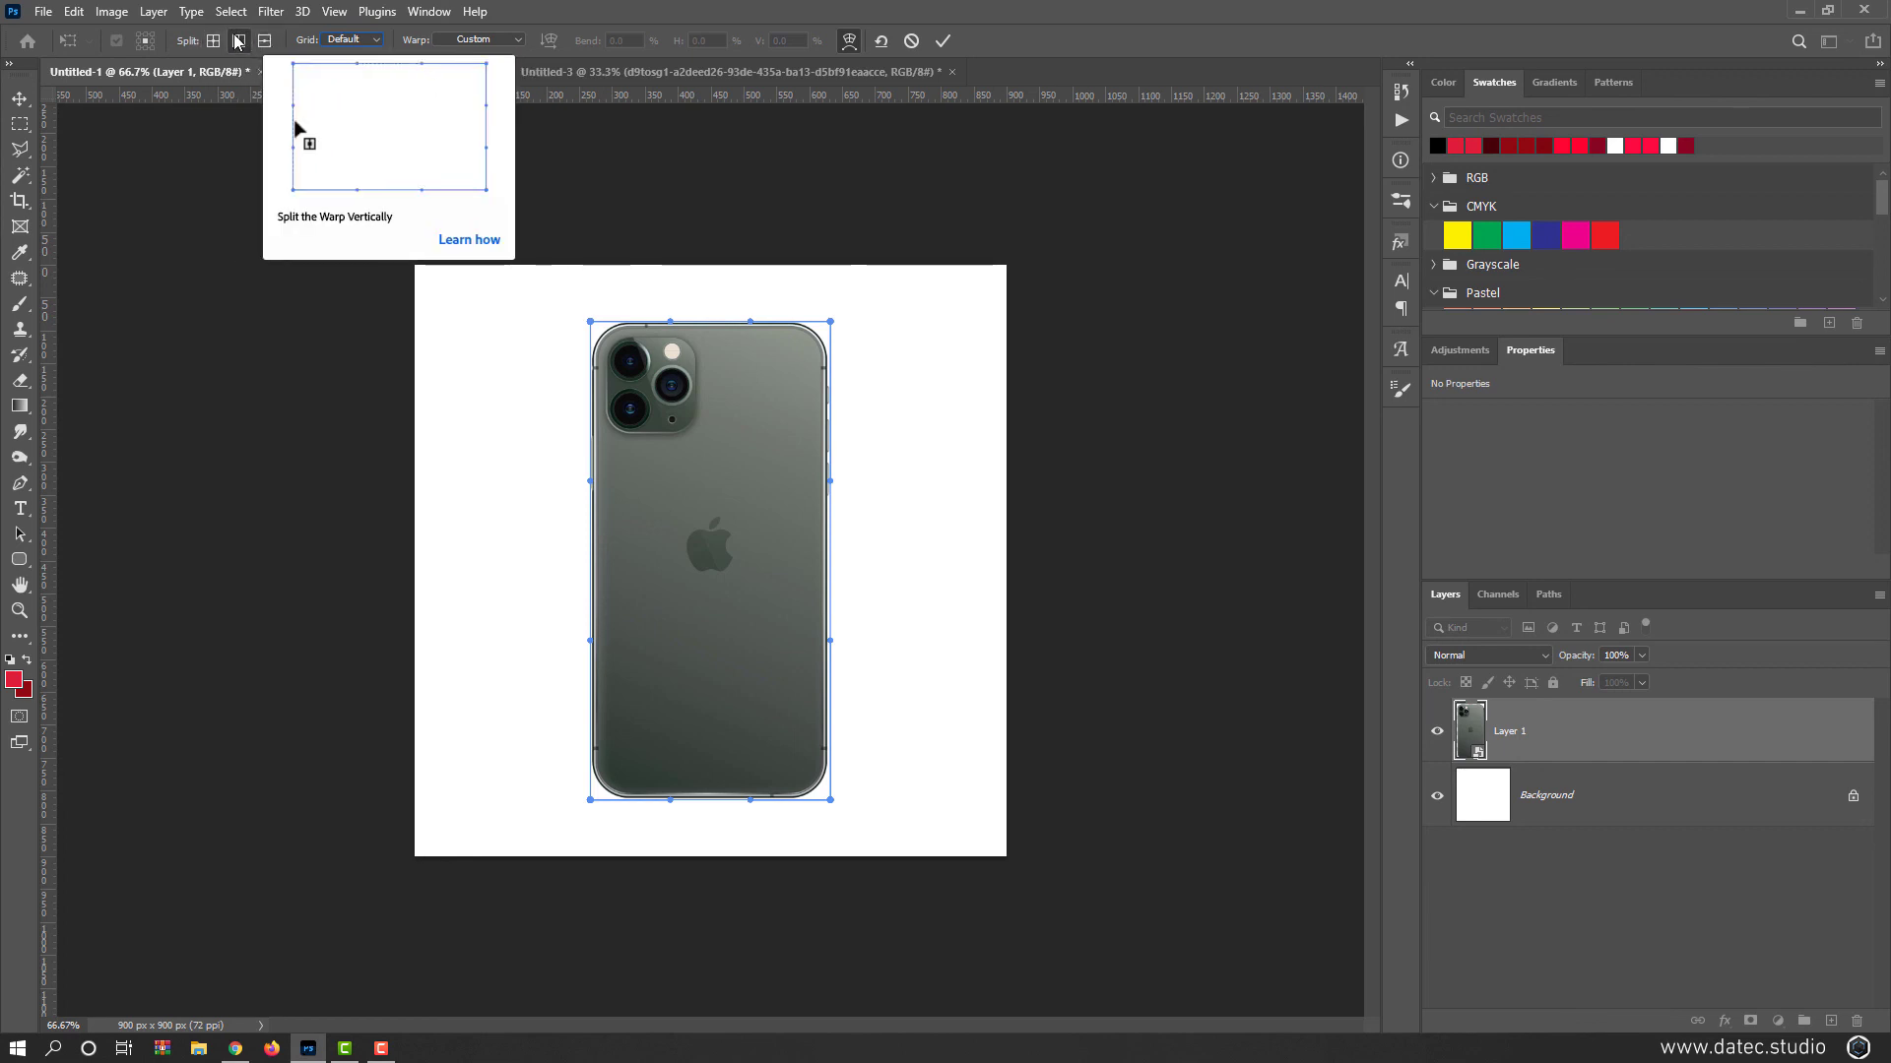
Step: Split the phone's warp vertically through its centre and horizontally just below the camera
left_click(242, 42)
left_click(709, 427)
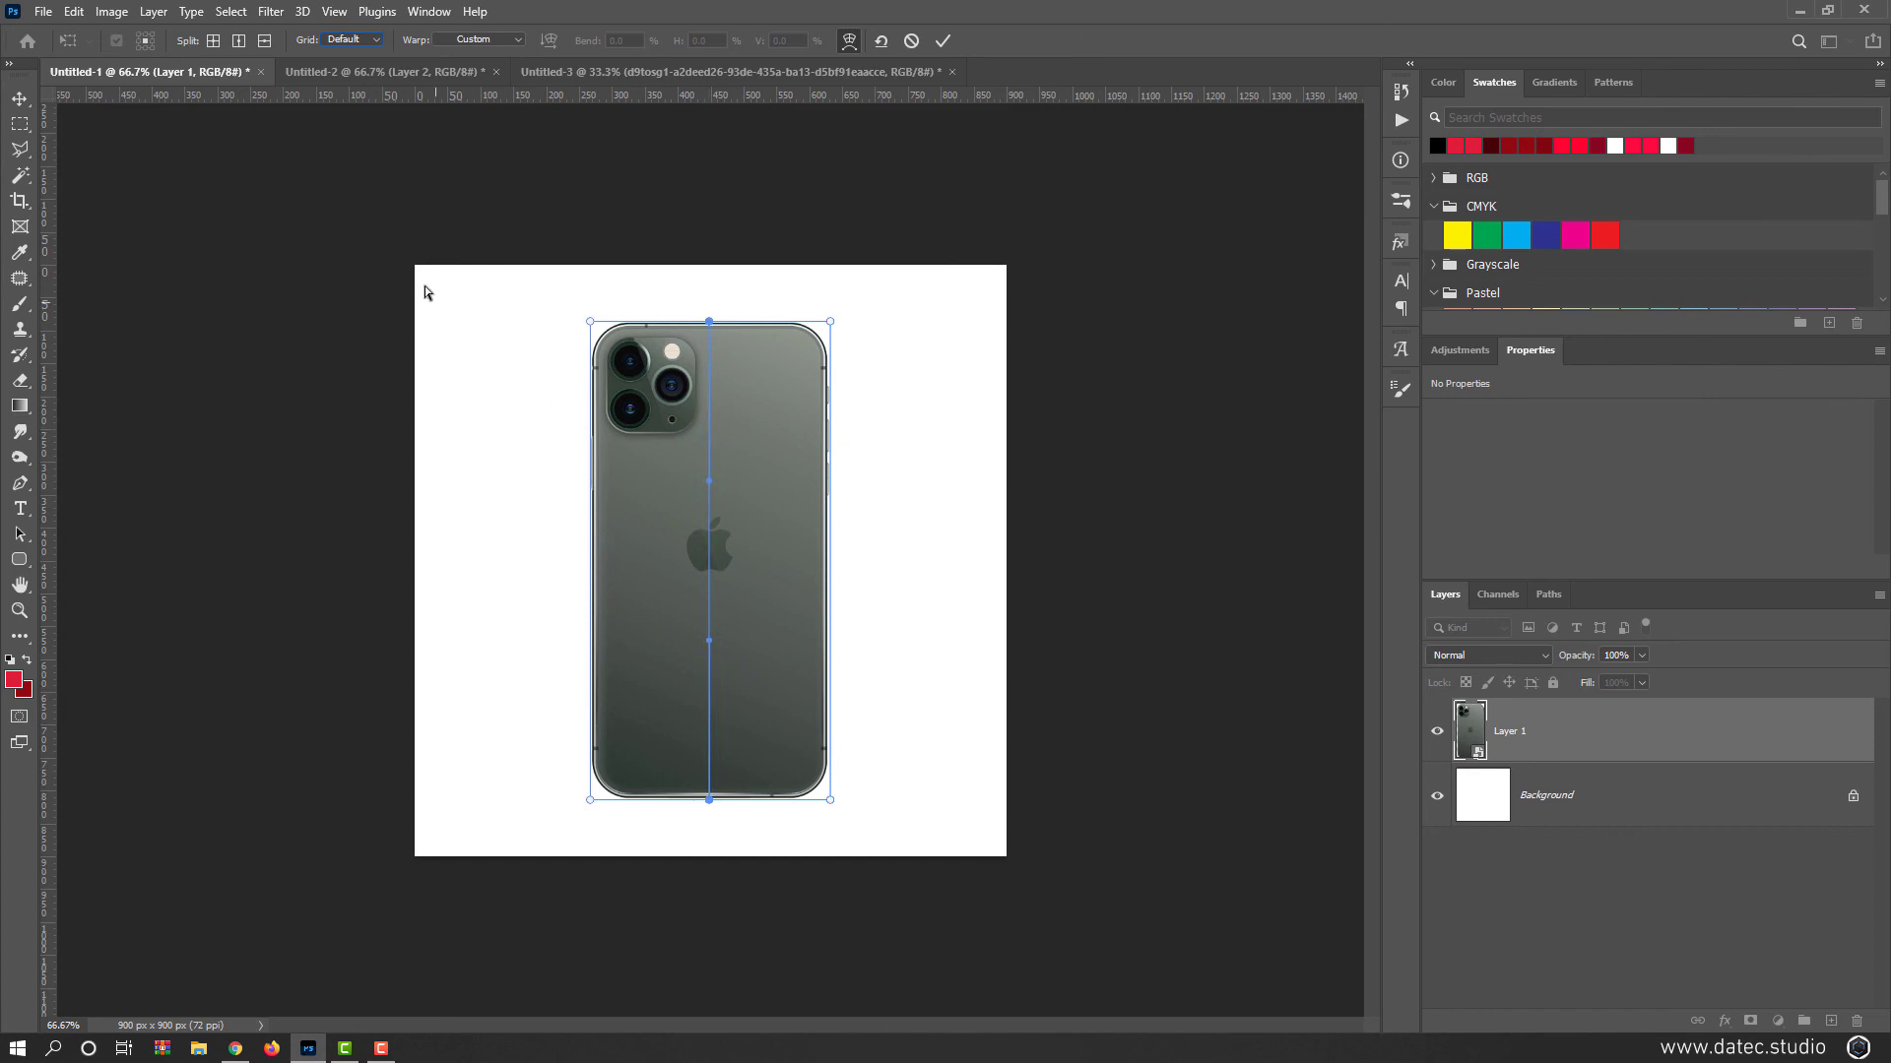
left_click(264, 40)
left_click(663, 450)
Step: Try bending the phone's left side inward and adding several crosswise warp splits across its body
mouse_move(709, 451)
left_mouse_down()
mouse_move(699, 422)
mouse_move(711, 453)
mouse_move(623, 409)
mouse_move(689, 412)
mouse_move(713, 453)
left_mouse_up()
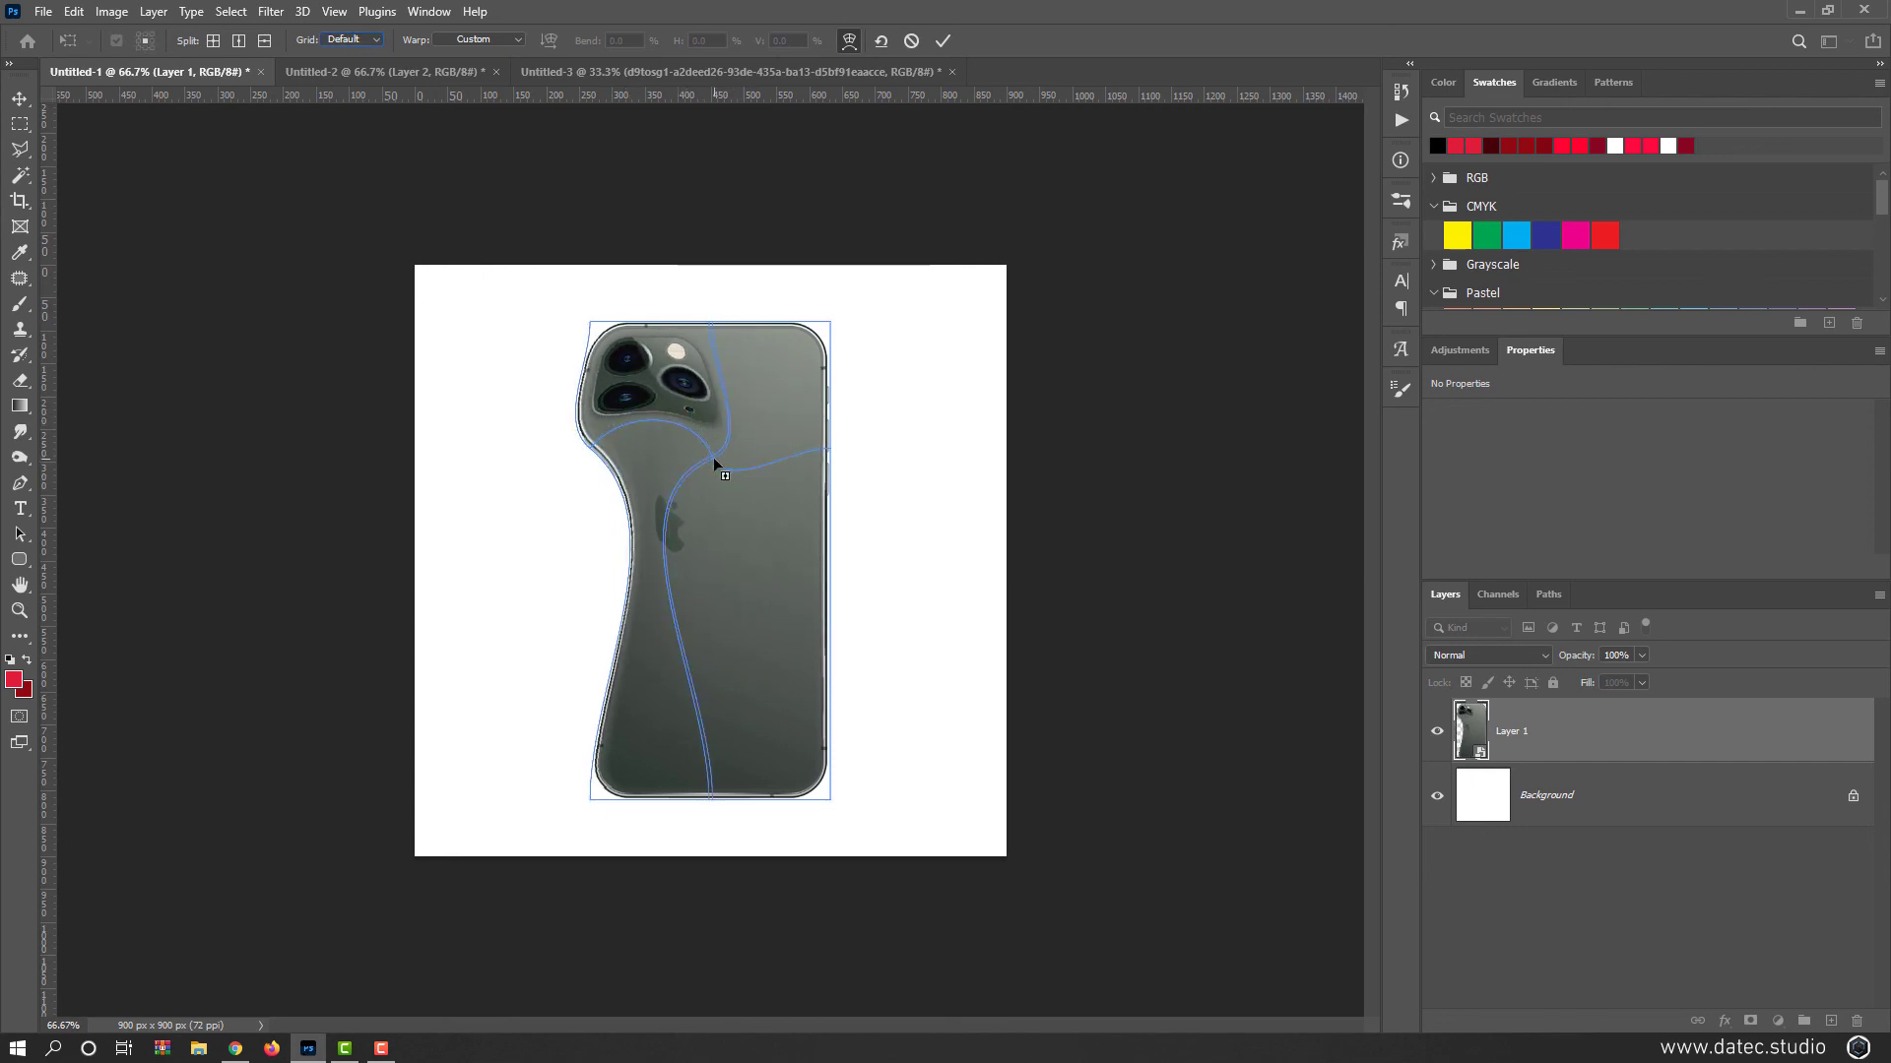
key("alt")
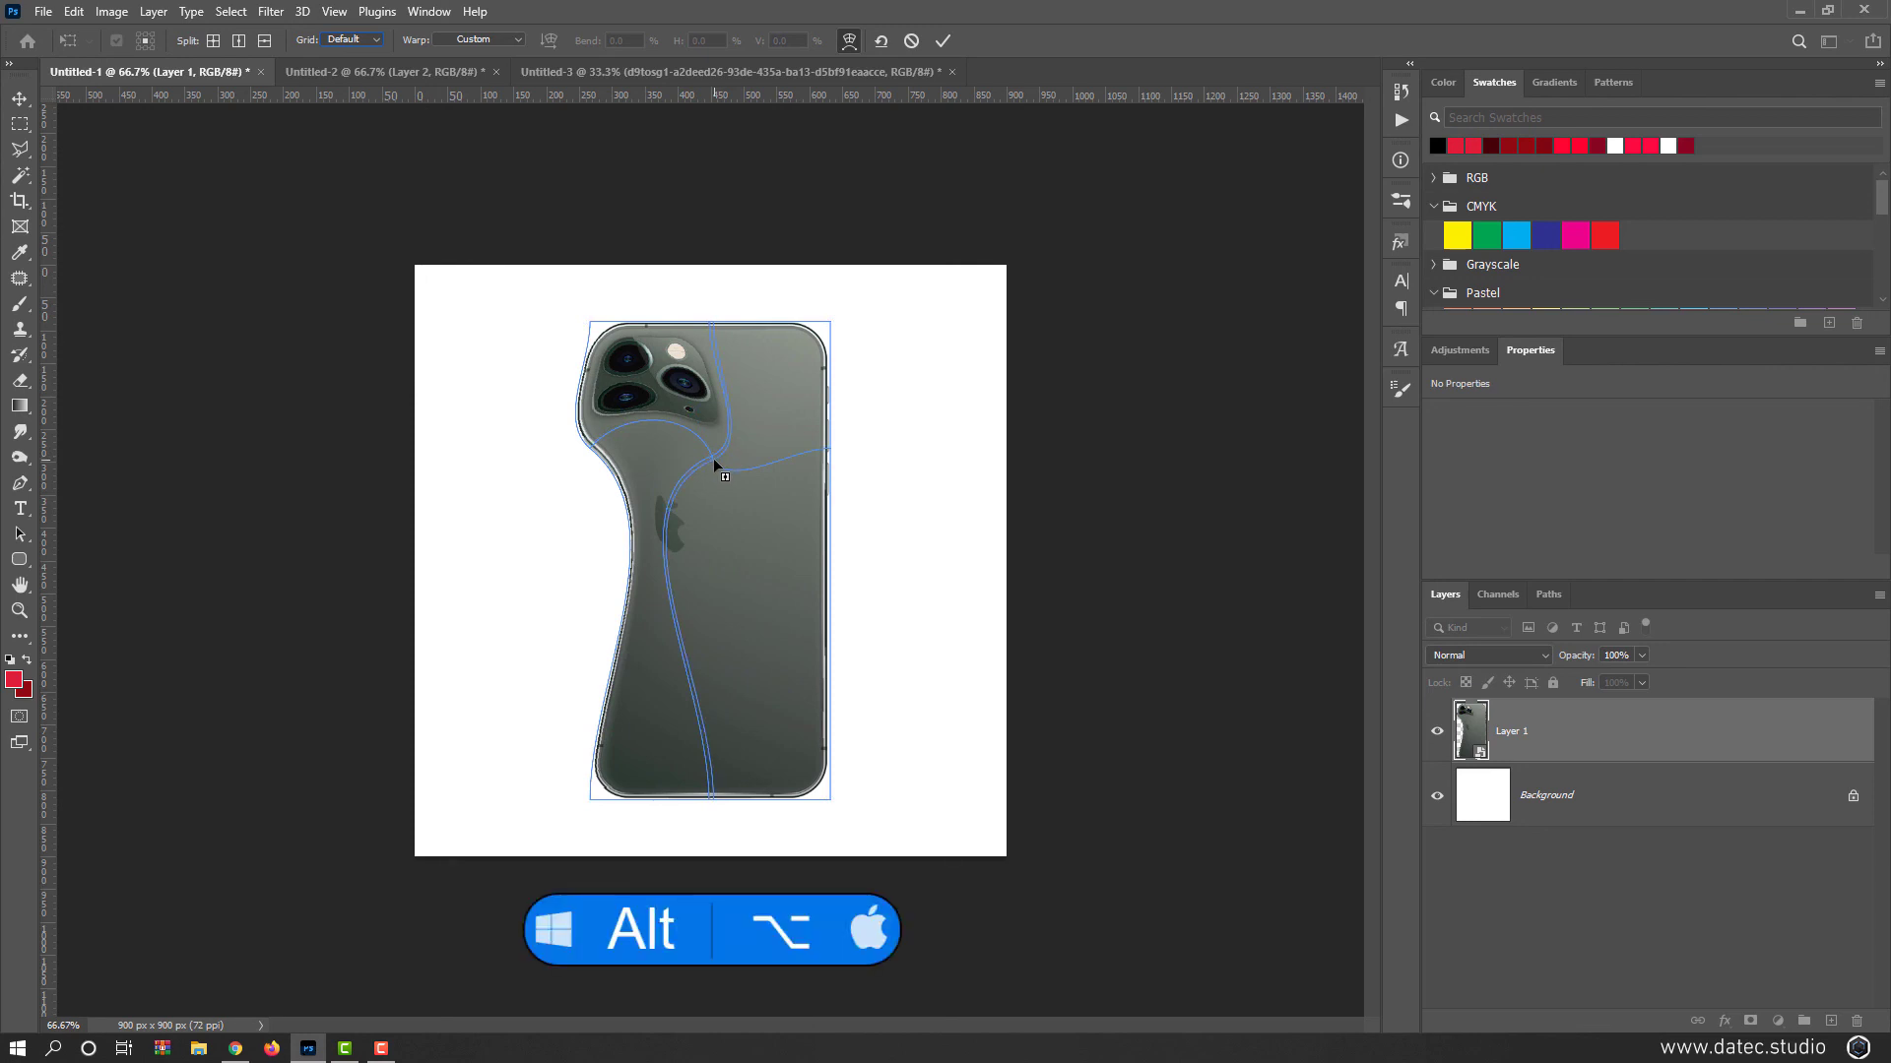
left_click(750, 579, "alt")
left_click(704, 664, "alt")
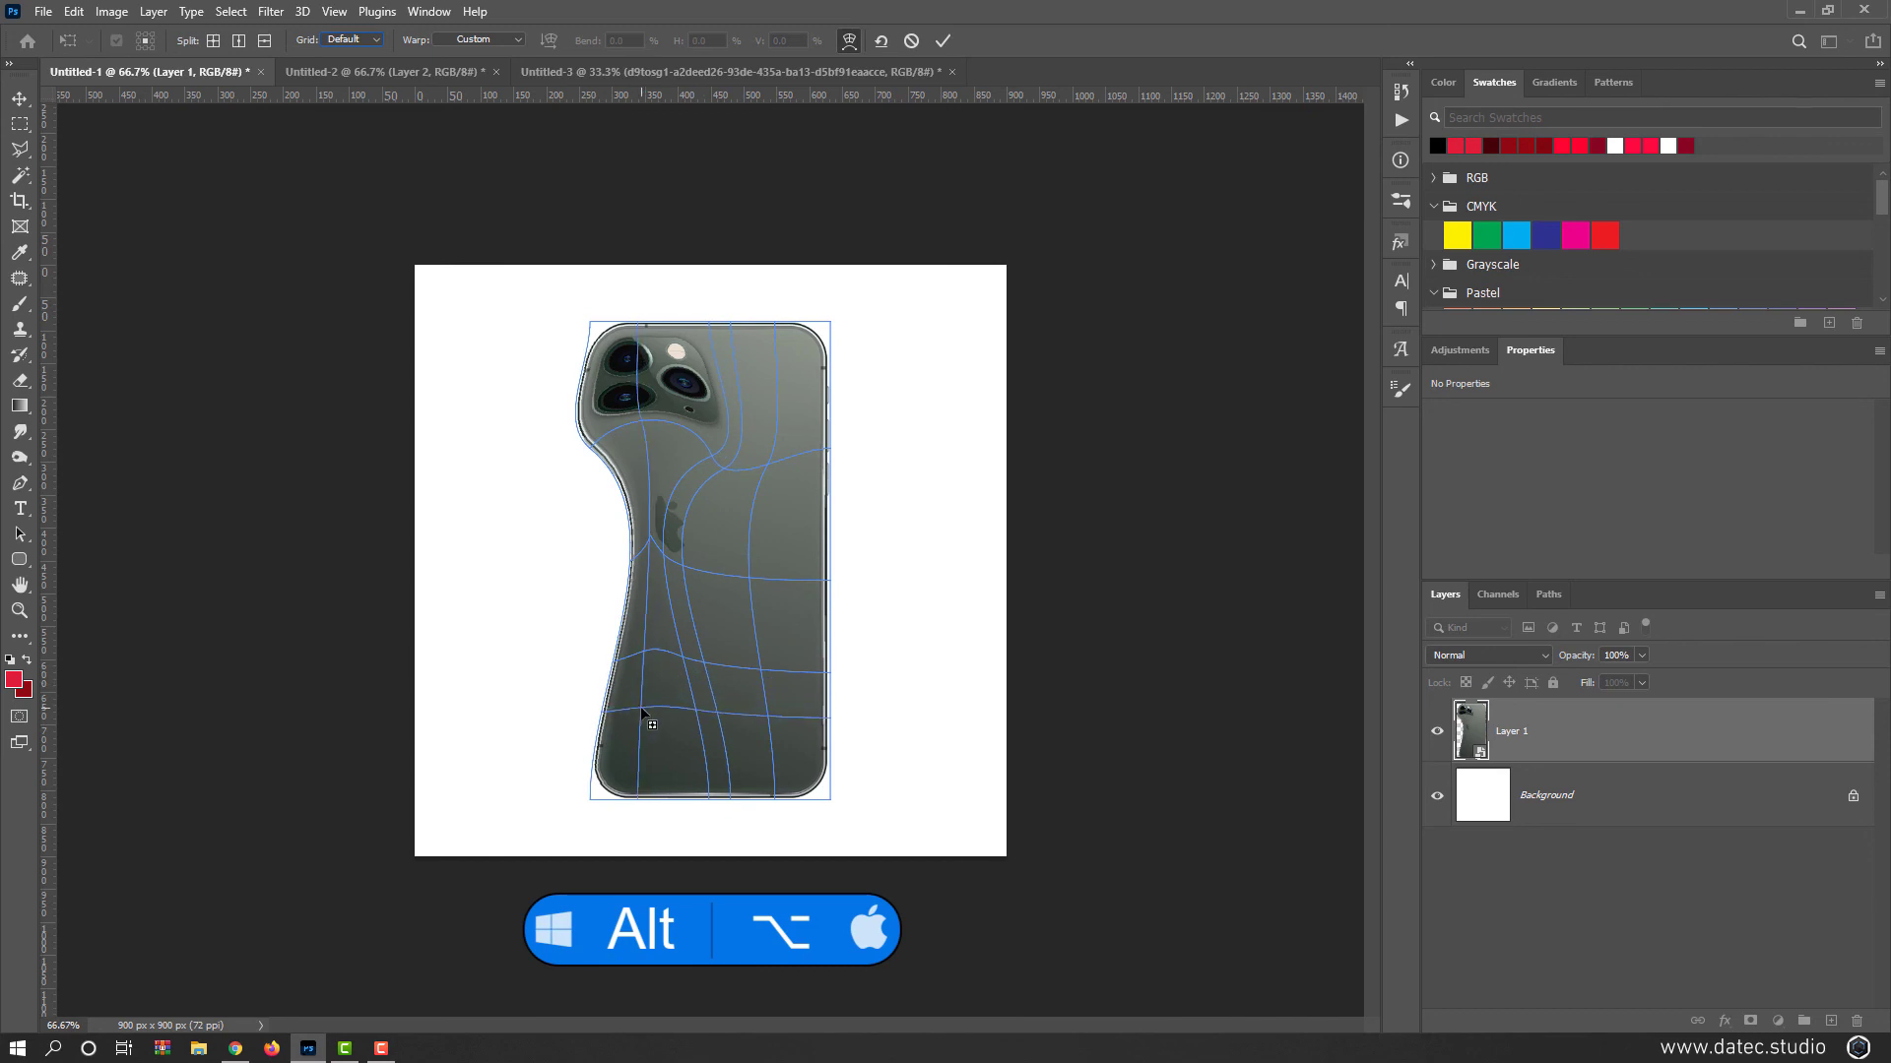
left_click(642, 711, "alt")
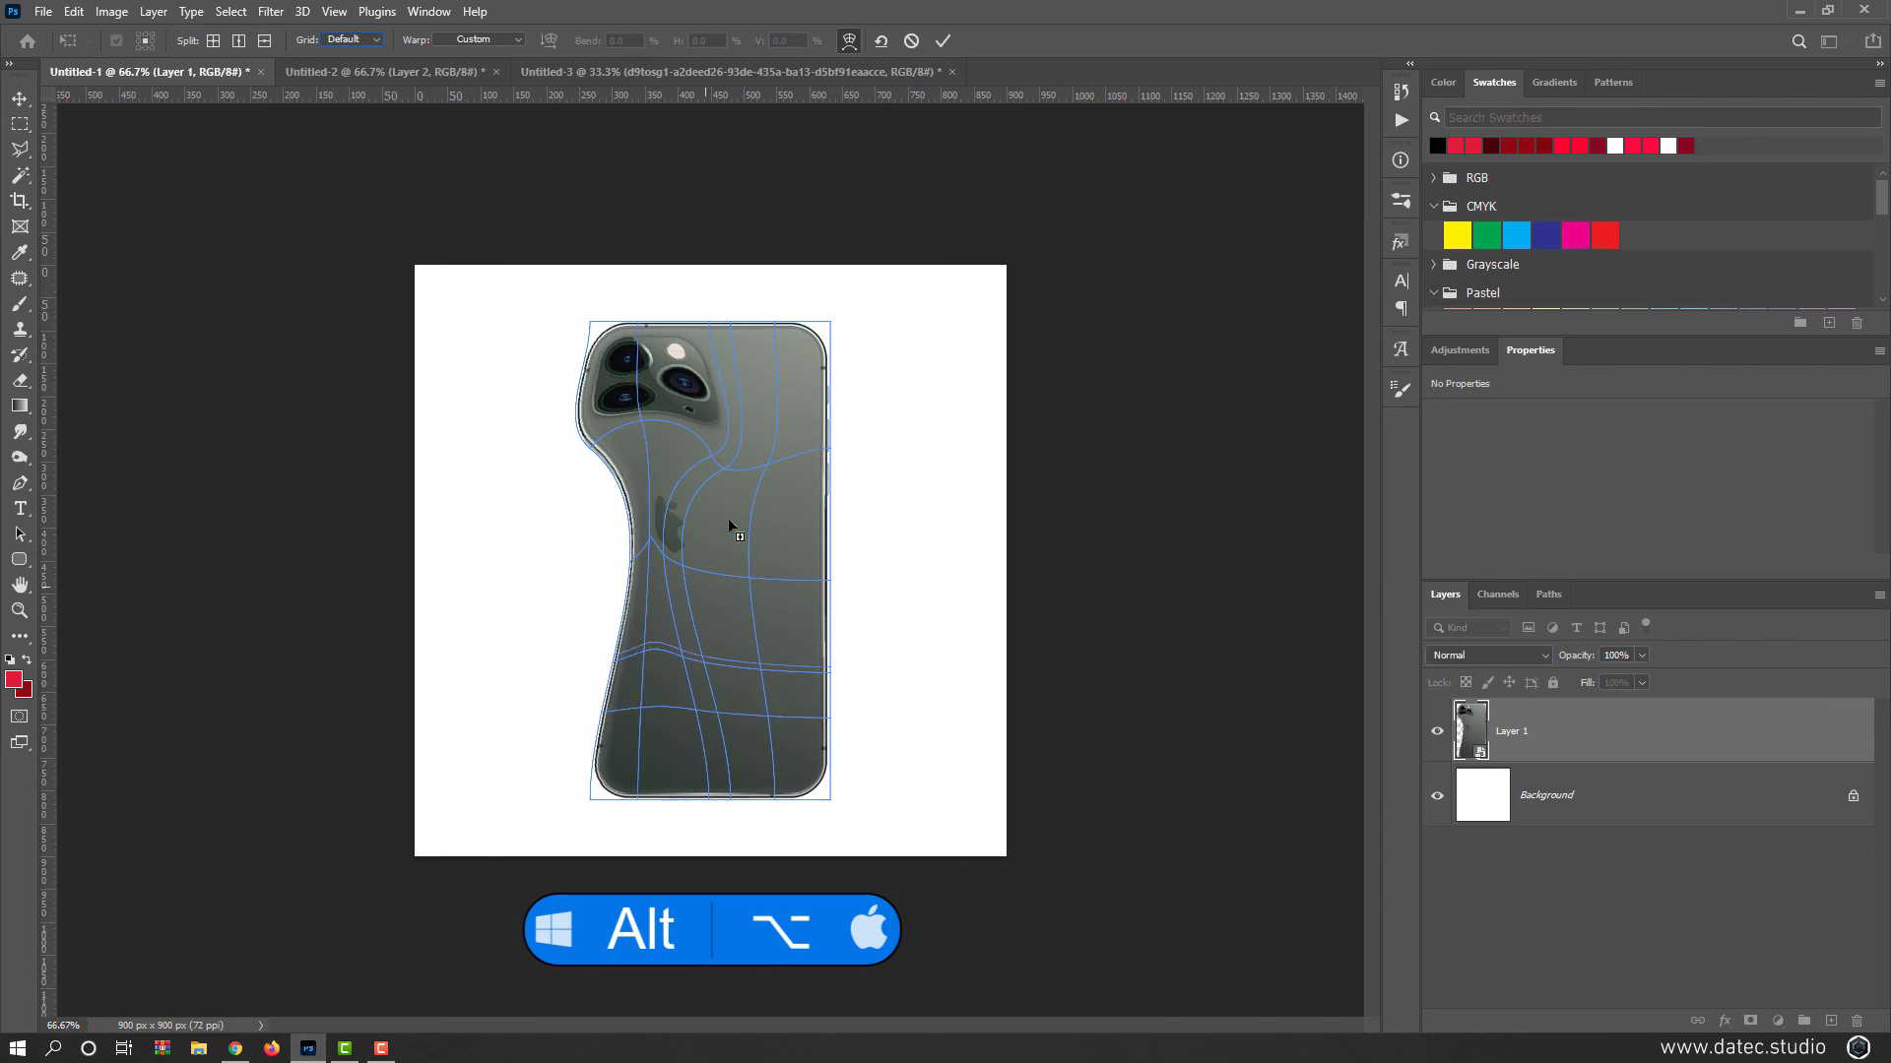
left_click(680, 404, "alt")
Step: Undo the crosswise warp splits and the left-side distortion, back to the single vertical and horizontal split
key("ctrl+z")
key("ctrl+z")
key("ctrl+z")
key("ctrl+z")
key("ctrl+z")
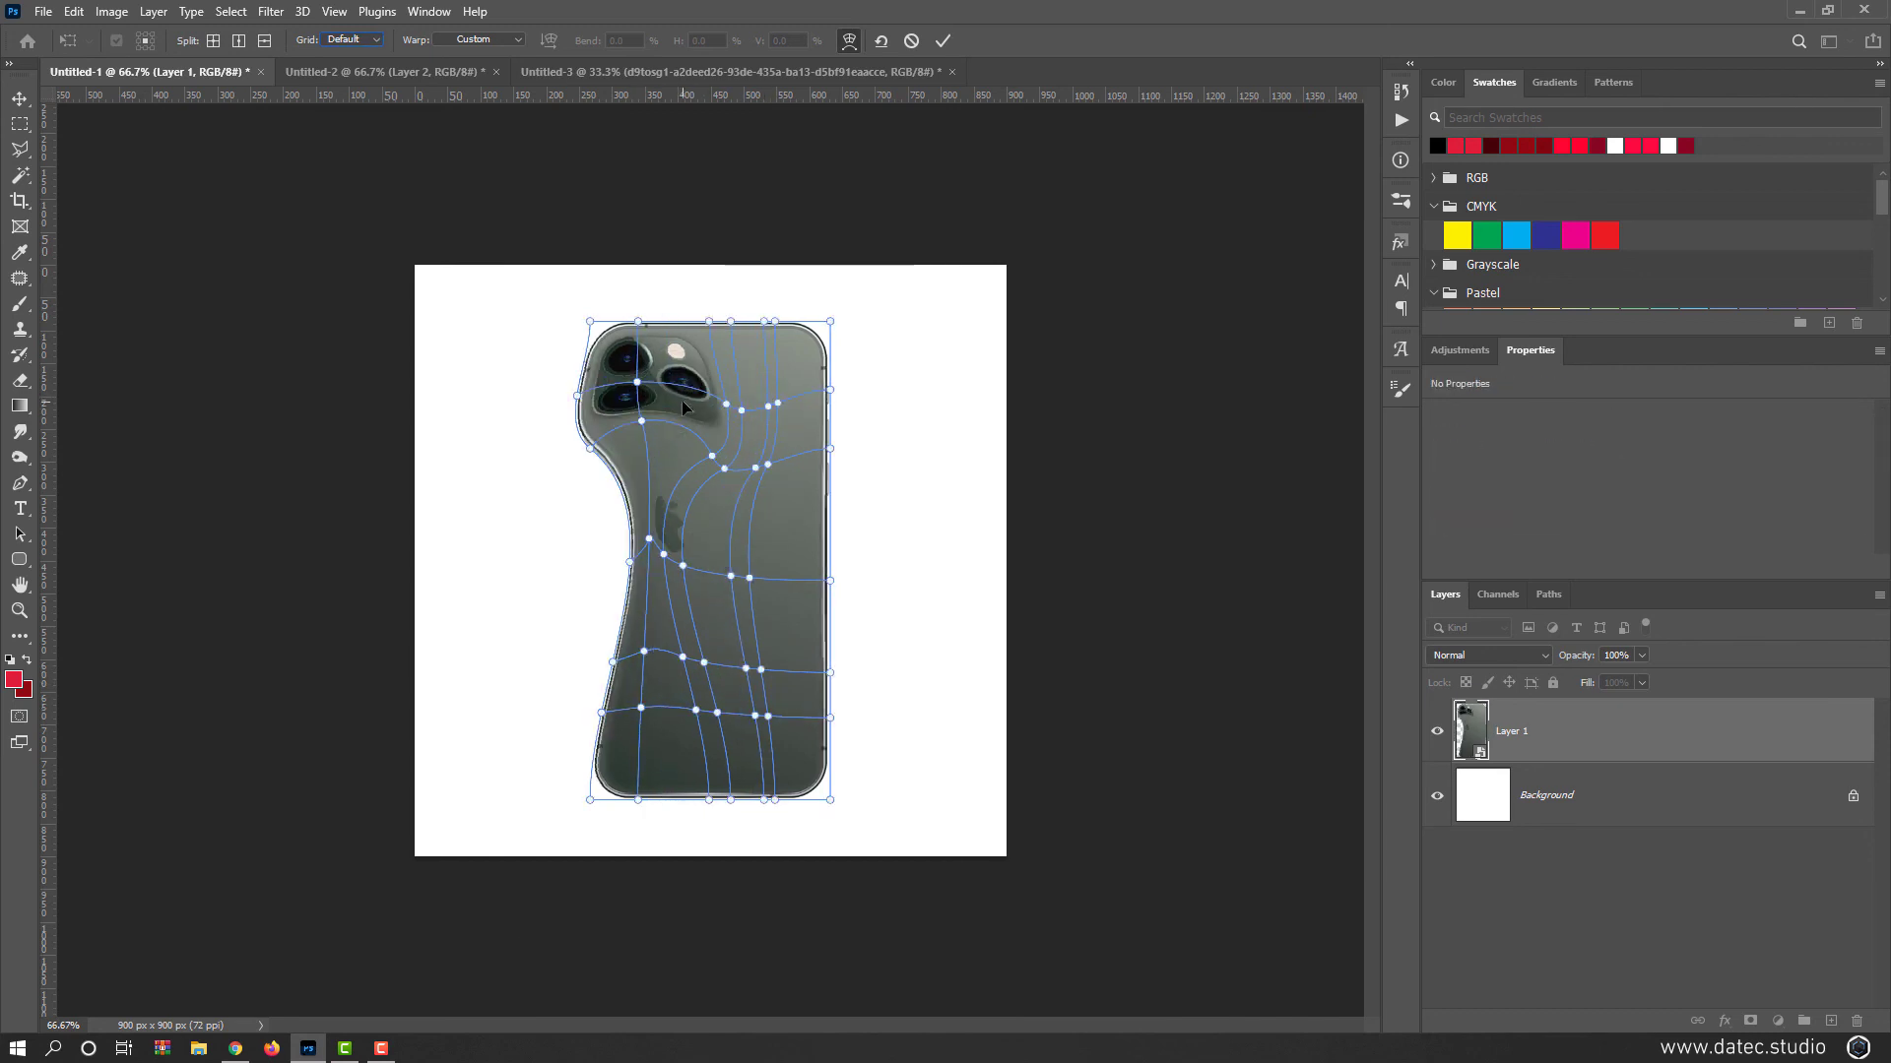
key("ctrl+z")
key("ctrl+z")
key("ctrl+z")
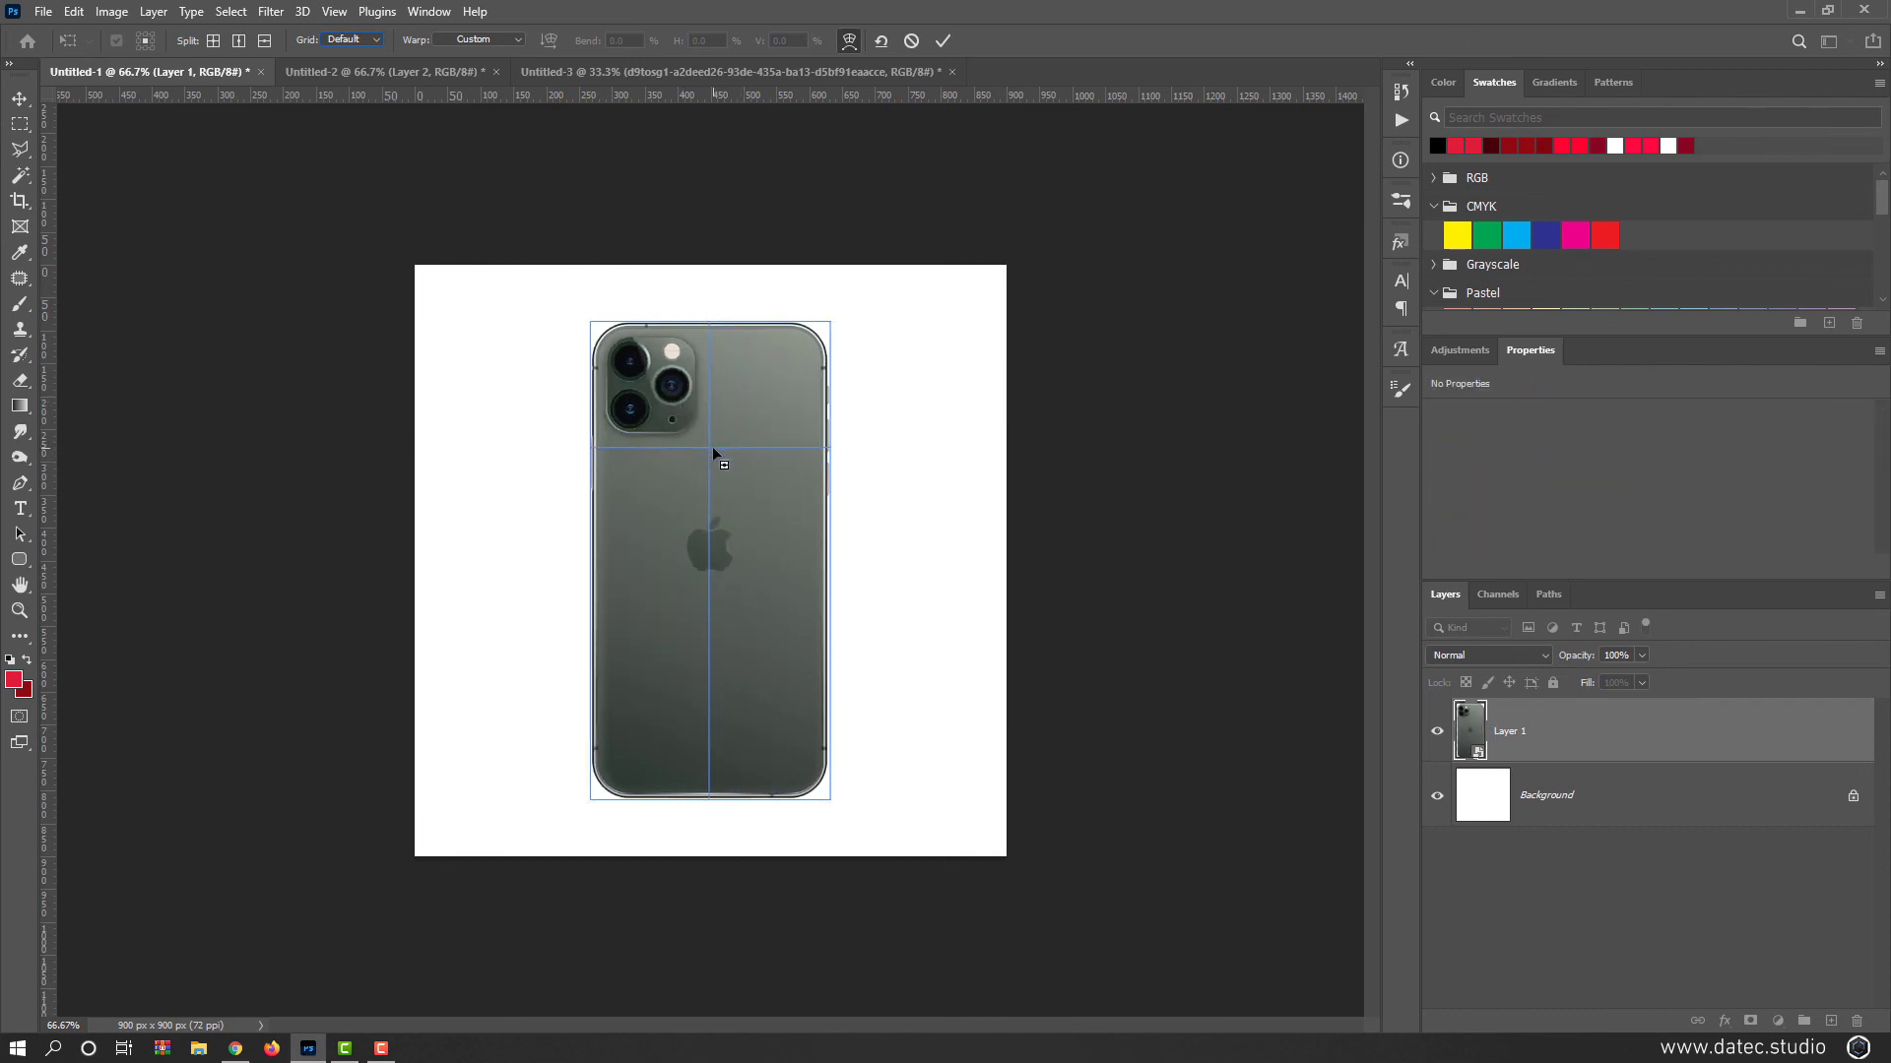
Step: Add horizontal warp splits through the logo and below it, and pull the phone's right edge outward at logo height
left_click(710, 551)
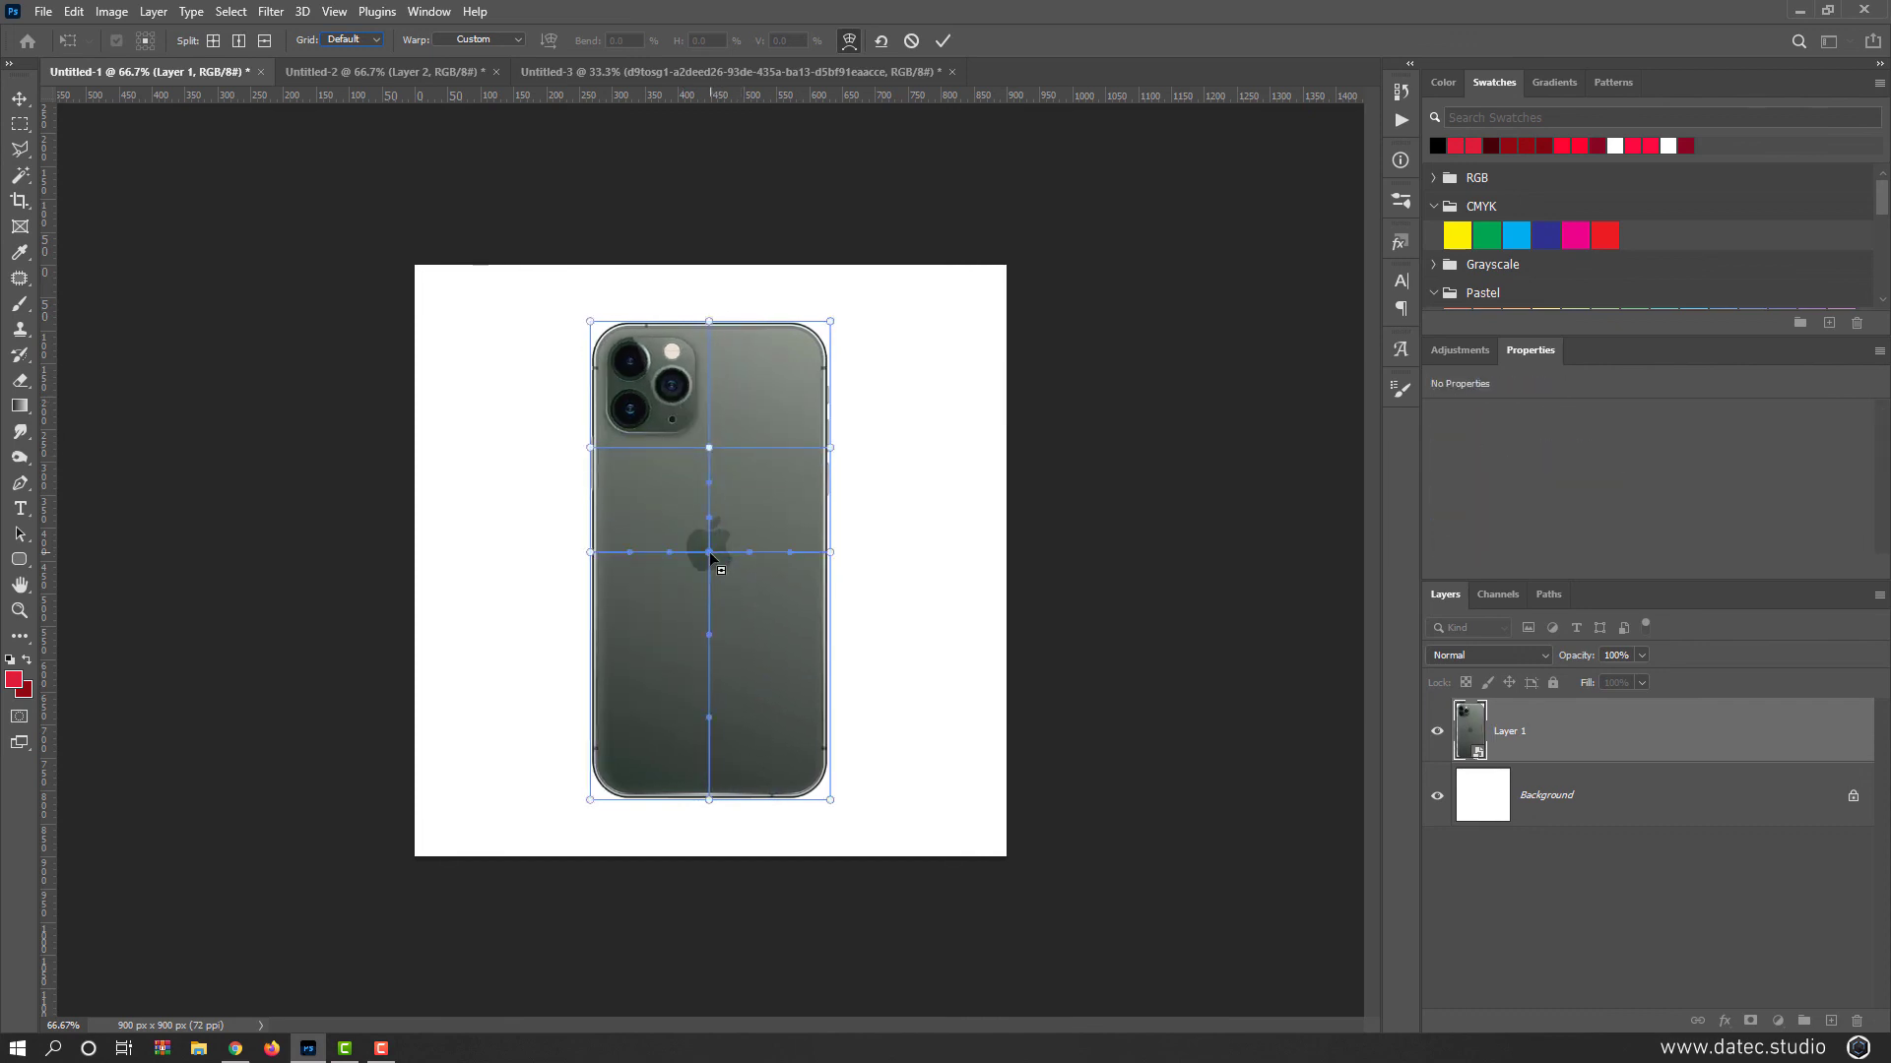
left_click(711, 674)
left_click_drag(724, 552, 903, 556)
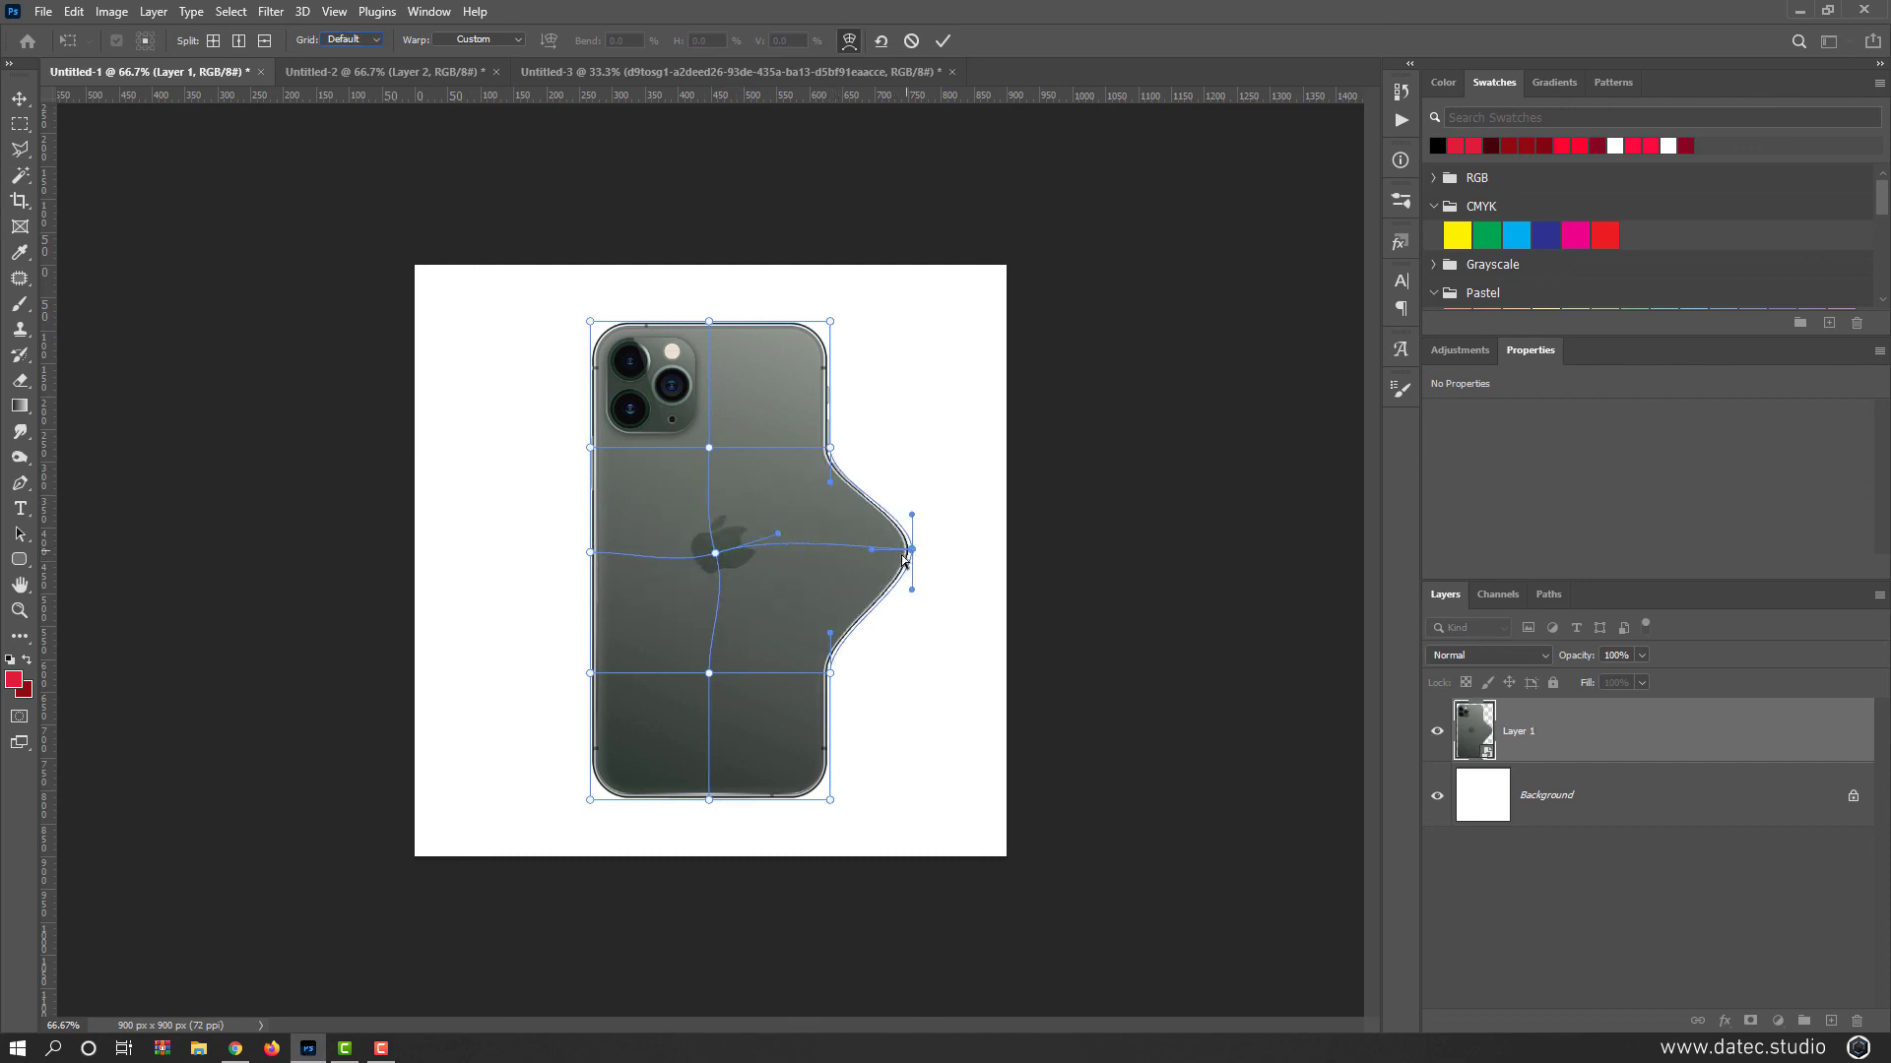